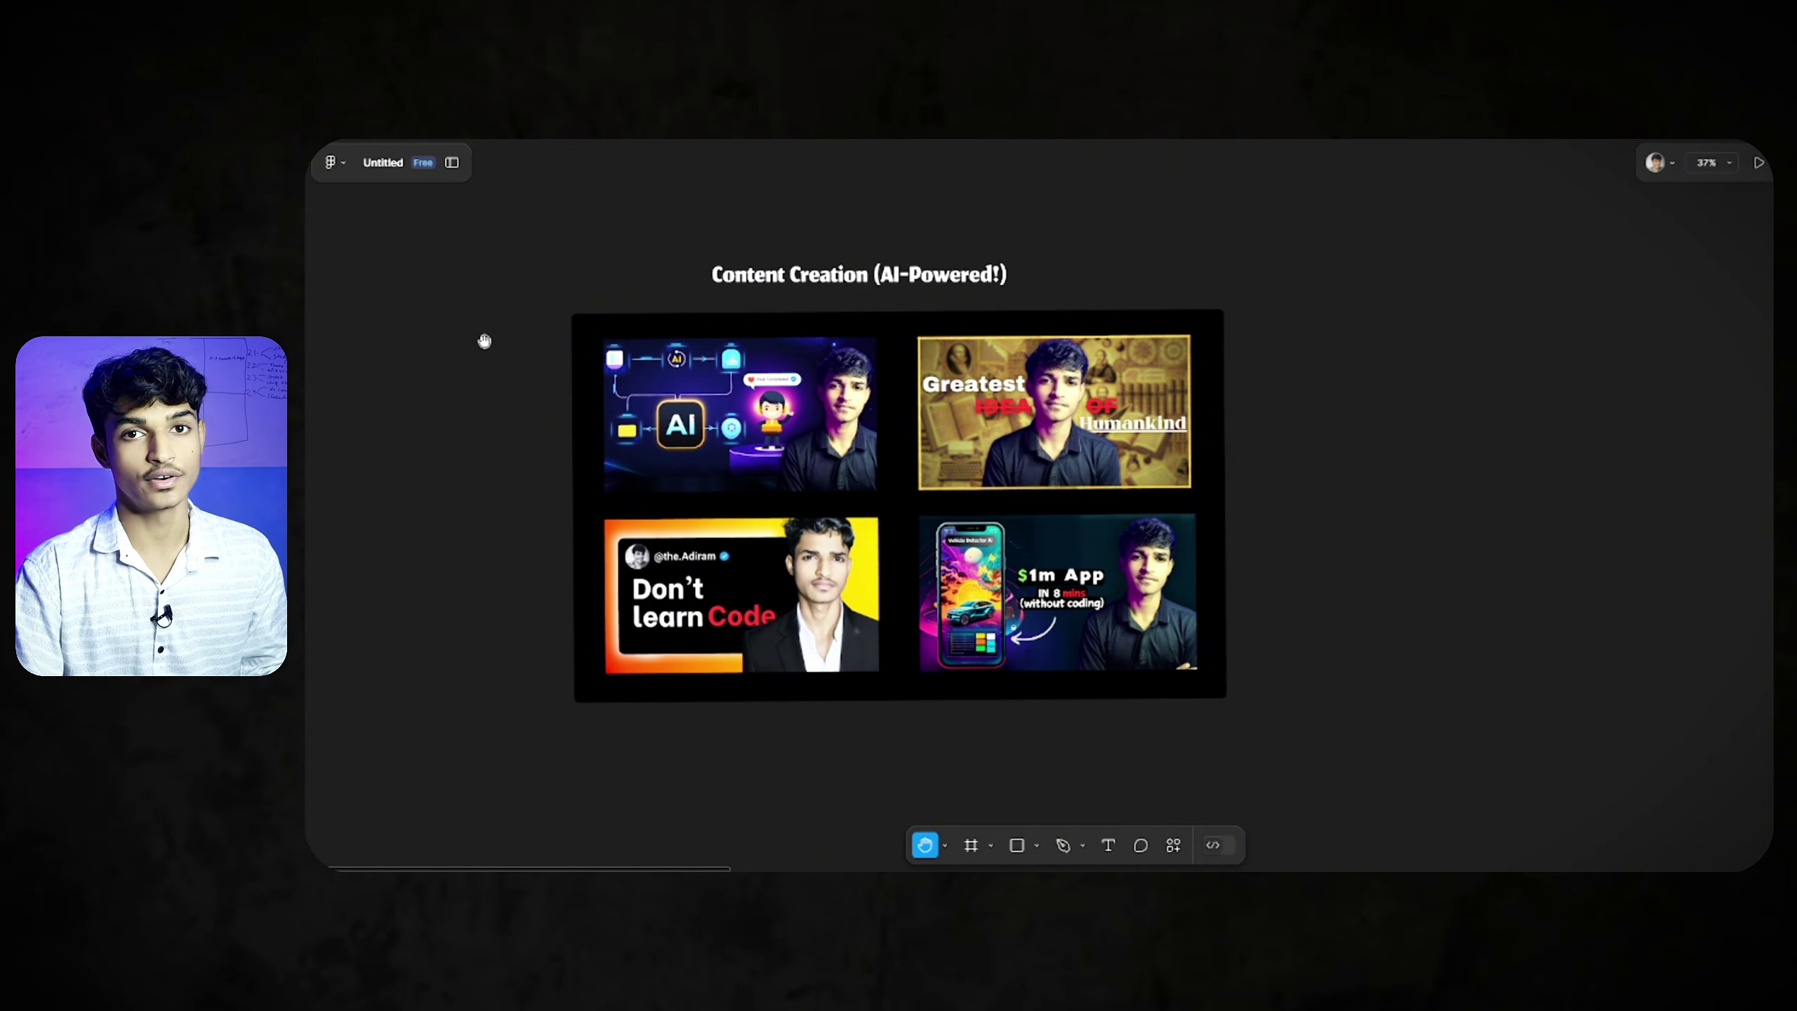
Review the board's content creation, Short-Form Content, idea selection, topic research and Writing Style sections
scroll(768, 373, right, 10)
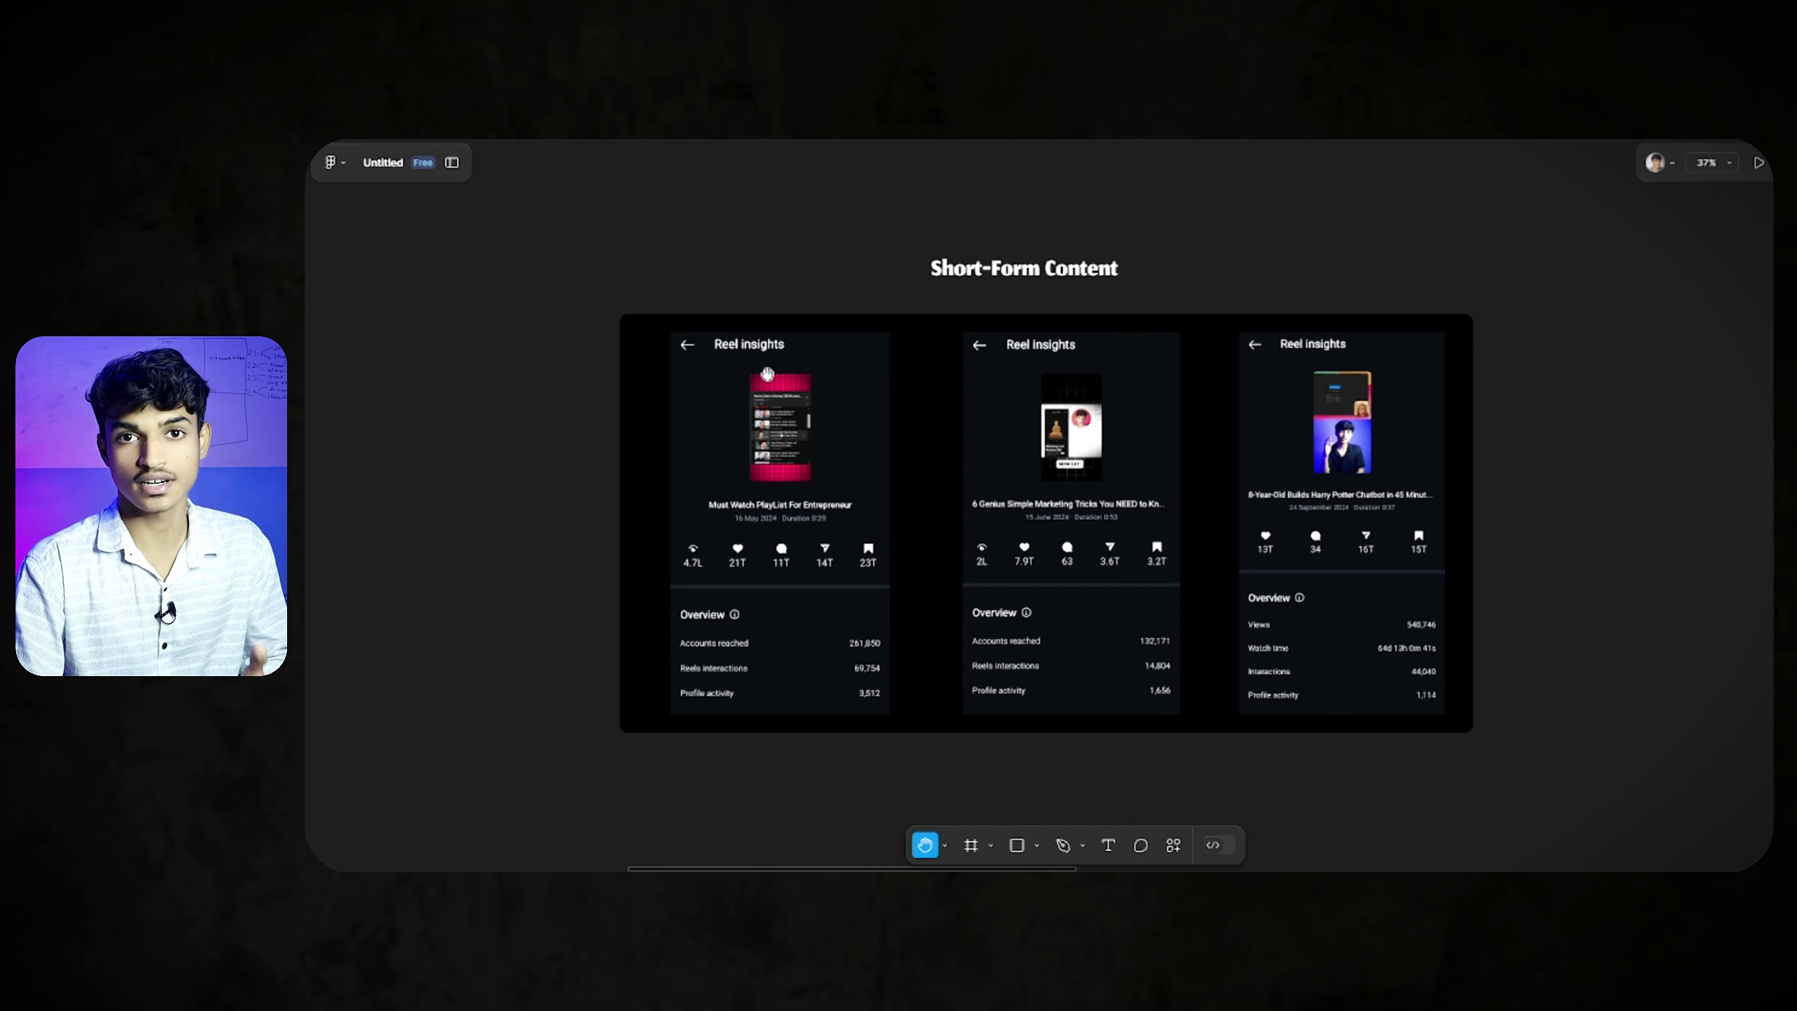
scroll(1737, 455, down, 2)
scroll(1737, 454, right, 2)
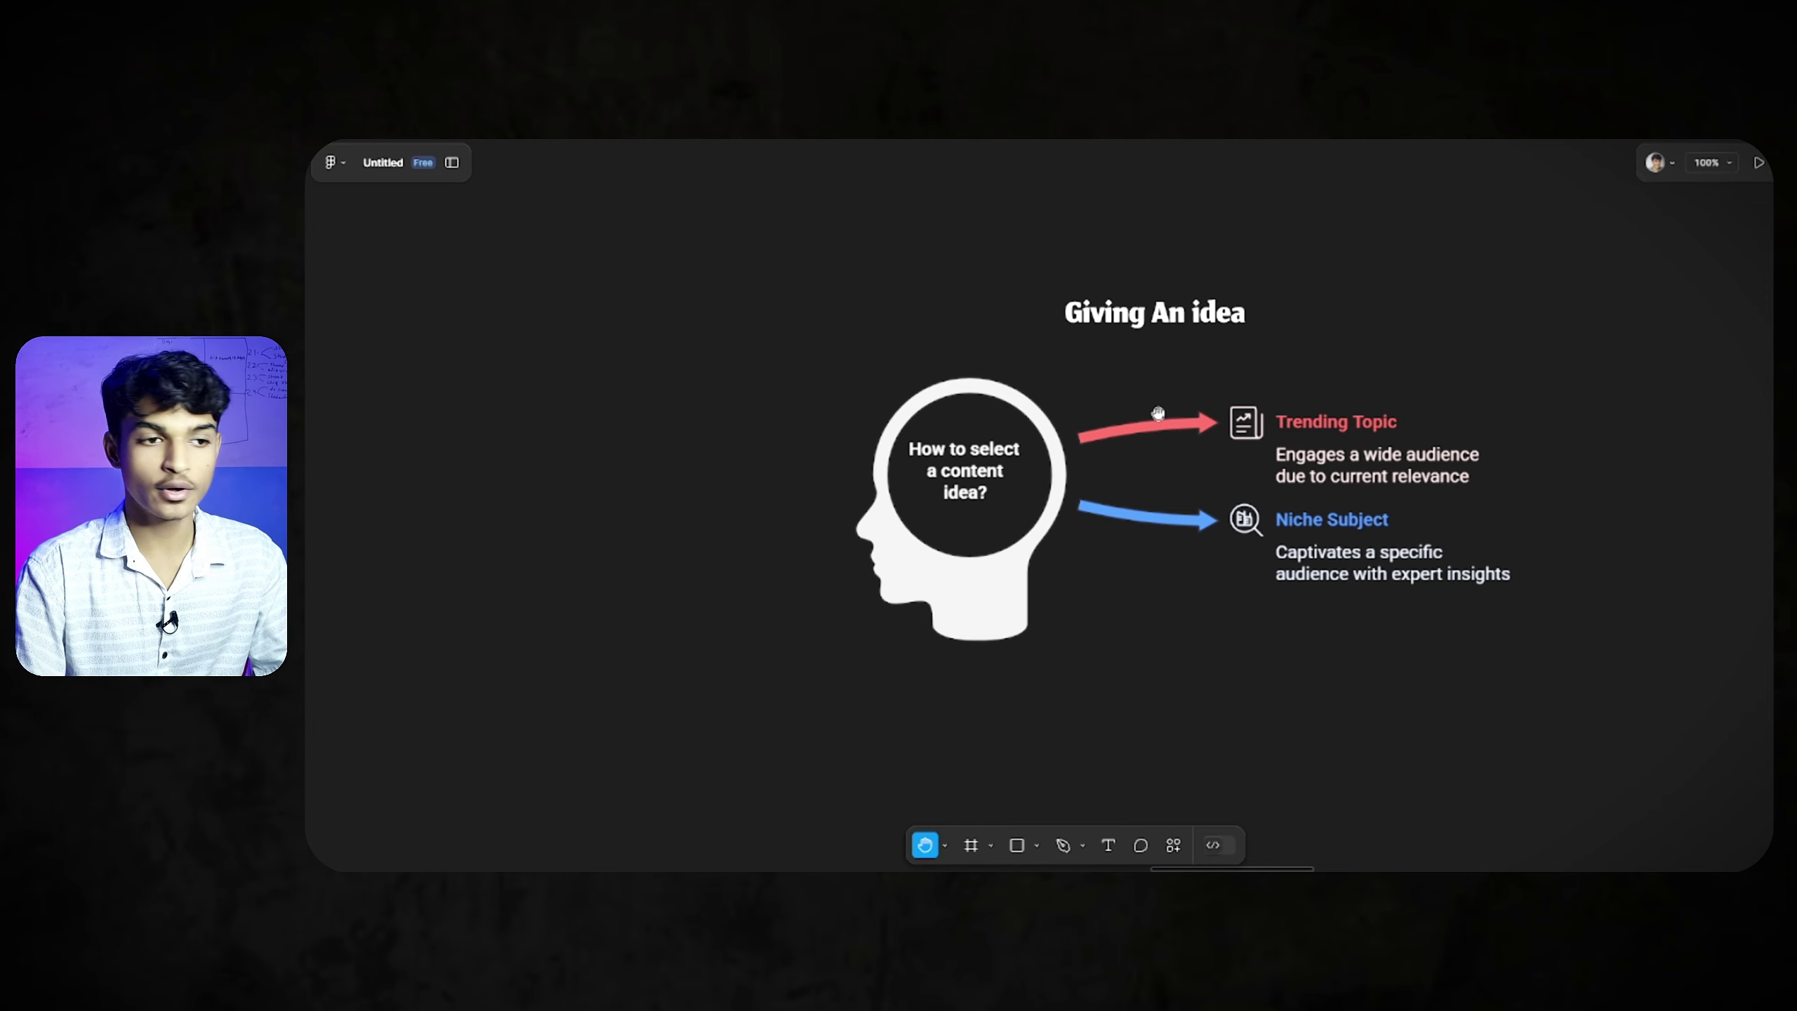
drag(1270, 523, 1089, 577)
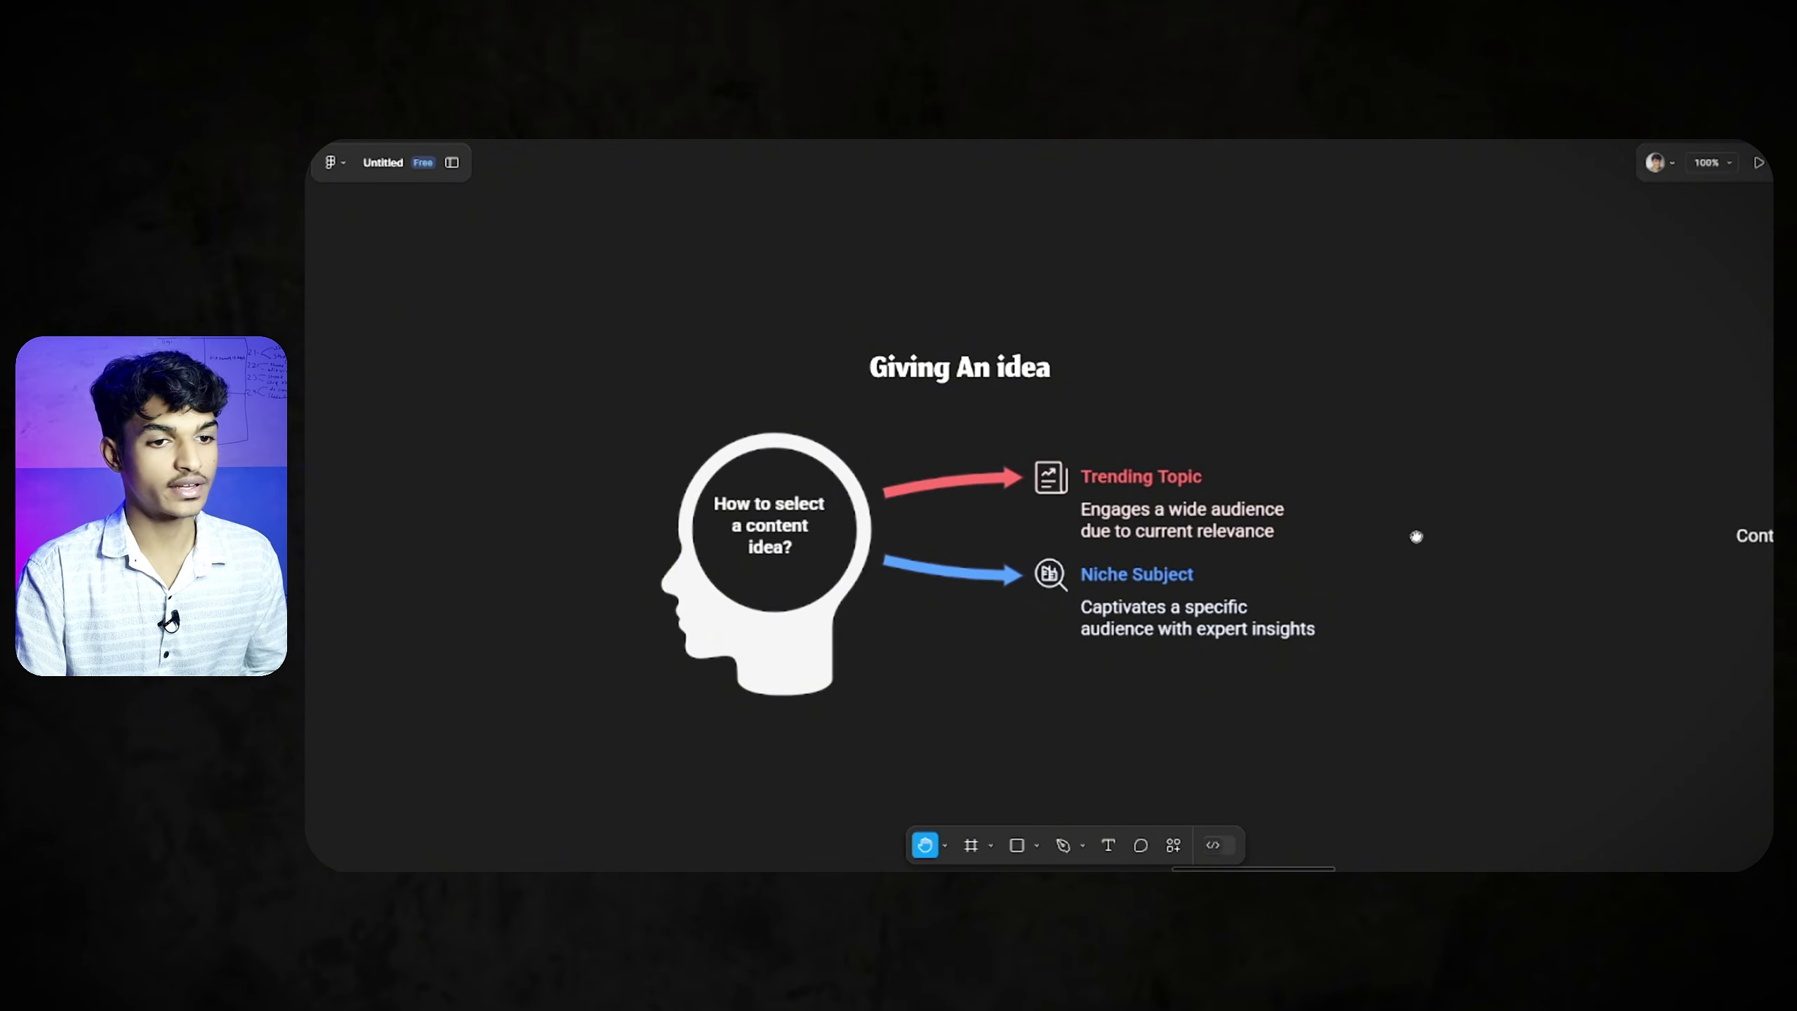
scroll(810, 502, right, 10)
drag(830, 496, 823, 493)
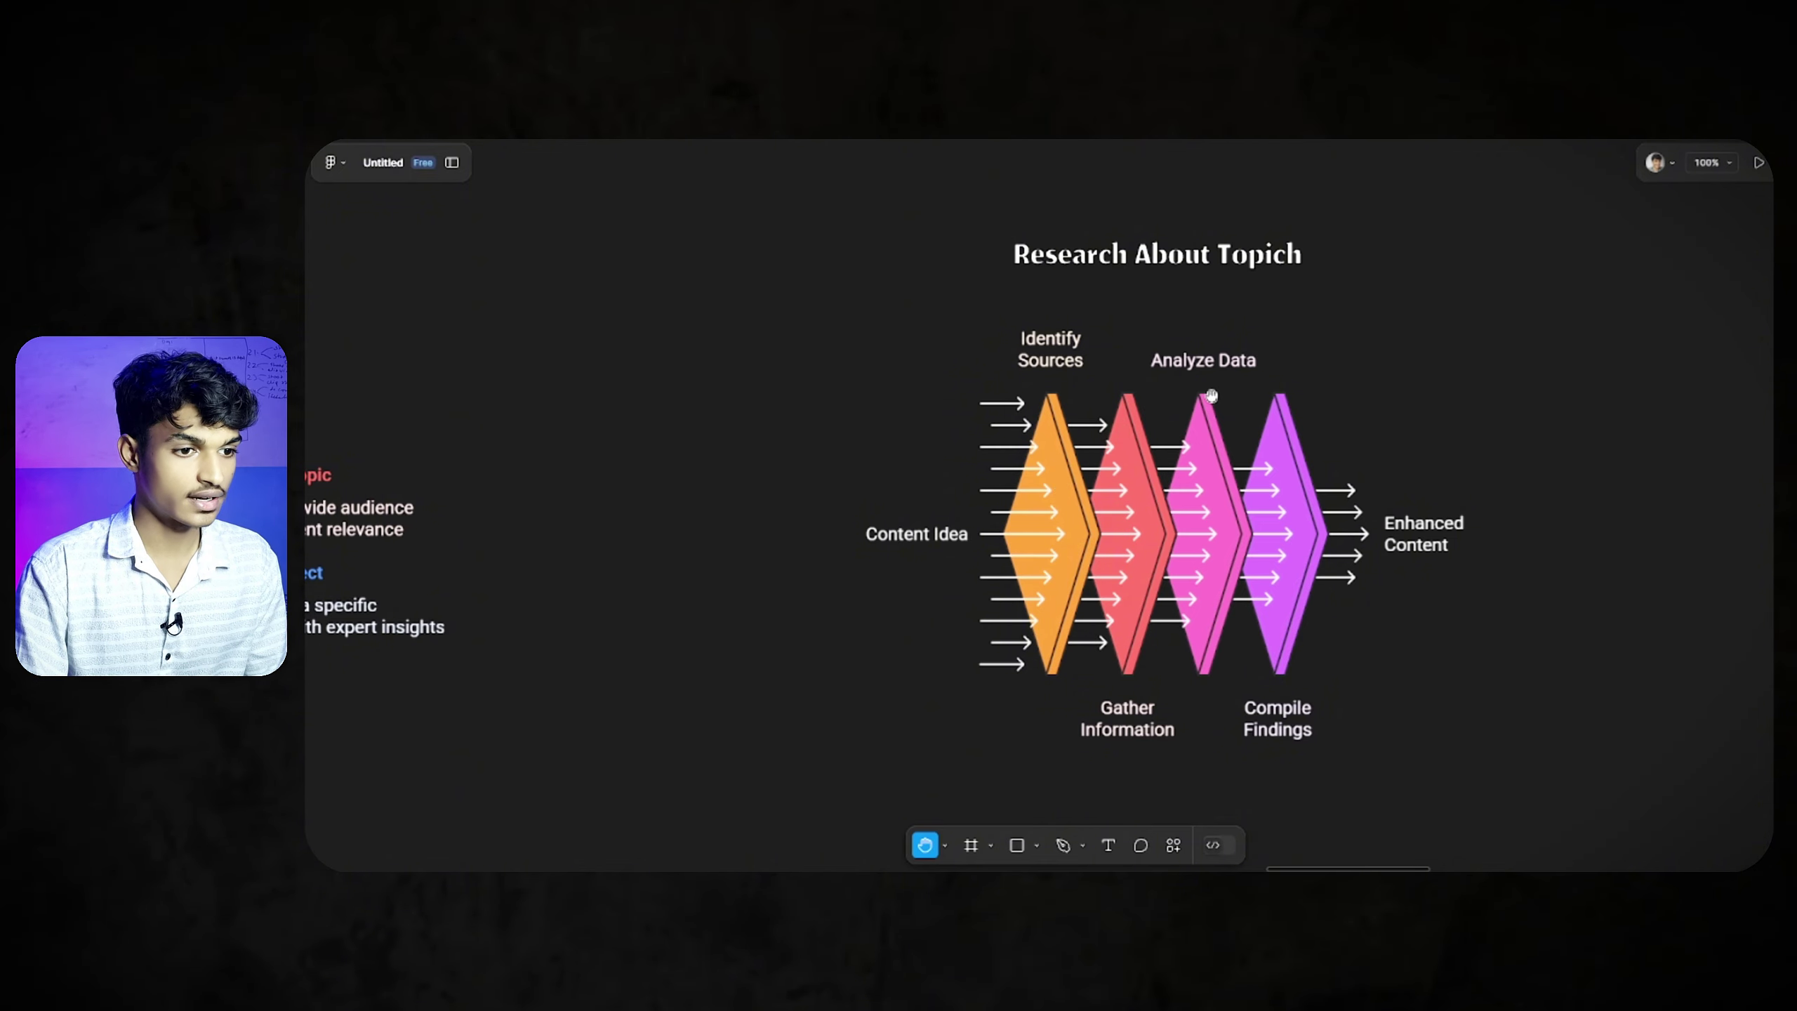
key(n)
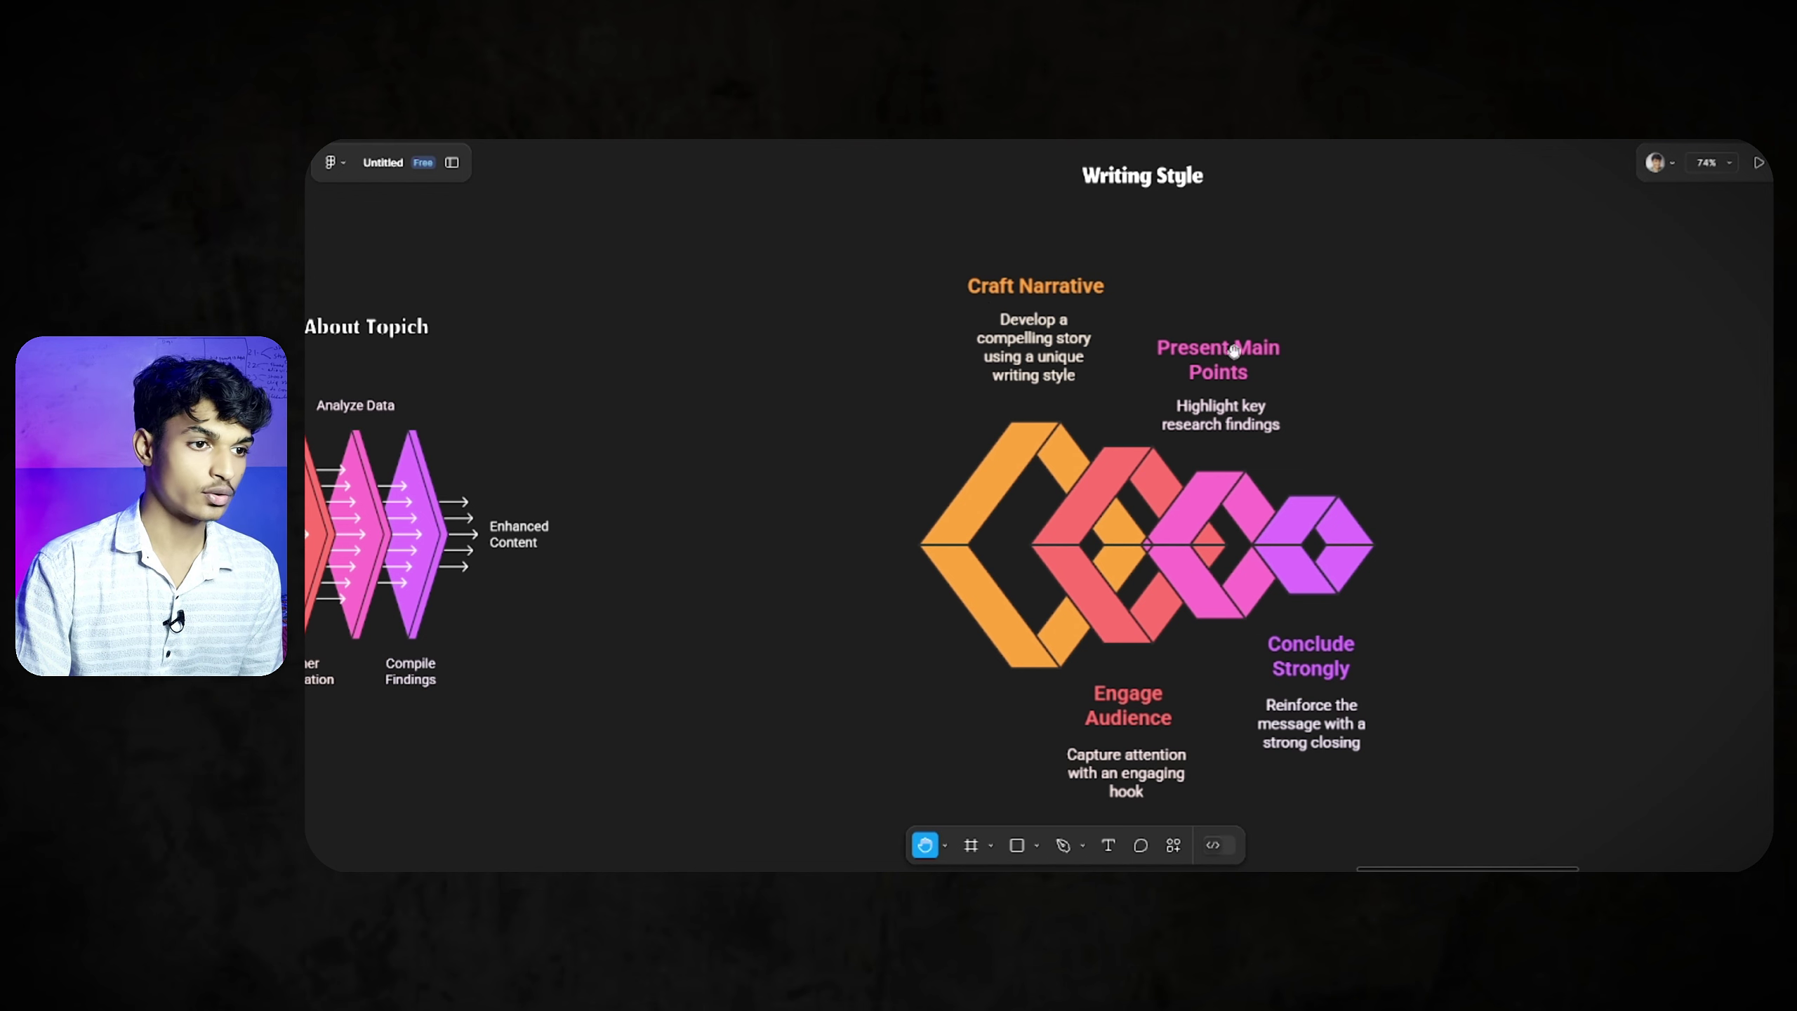
scroll(1549, 450, down, 3)
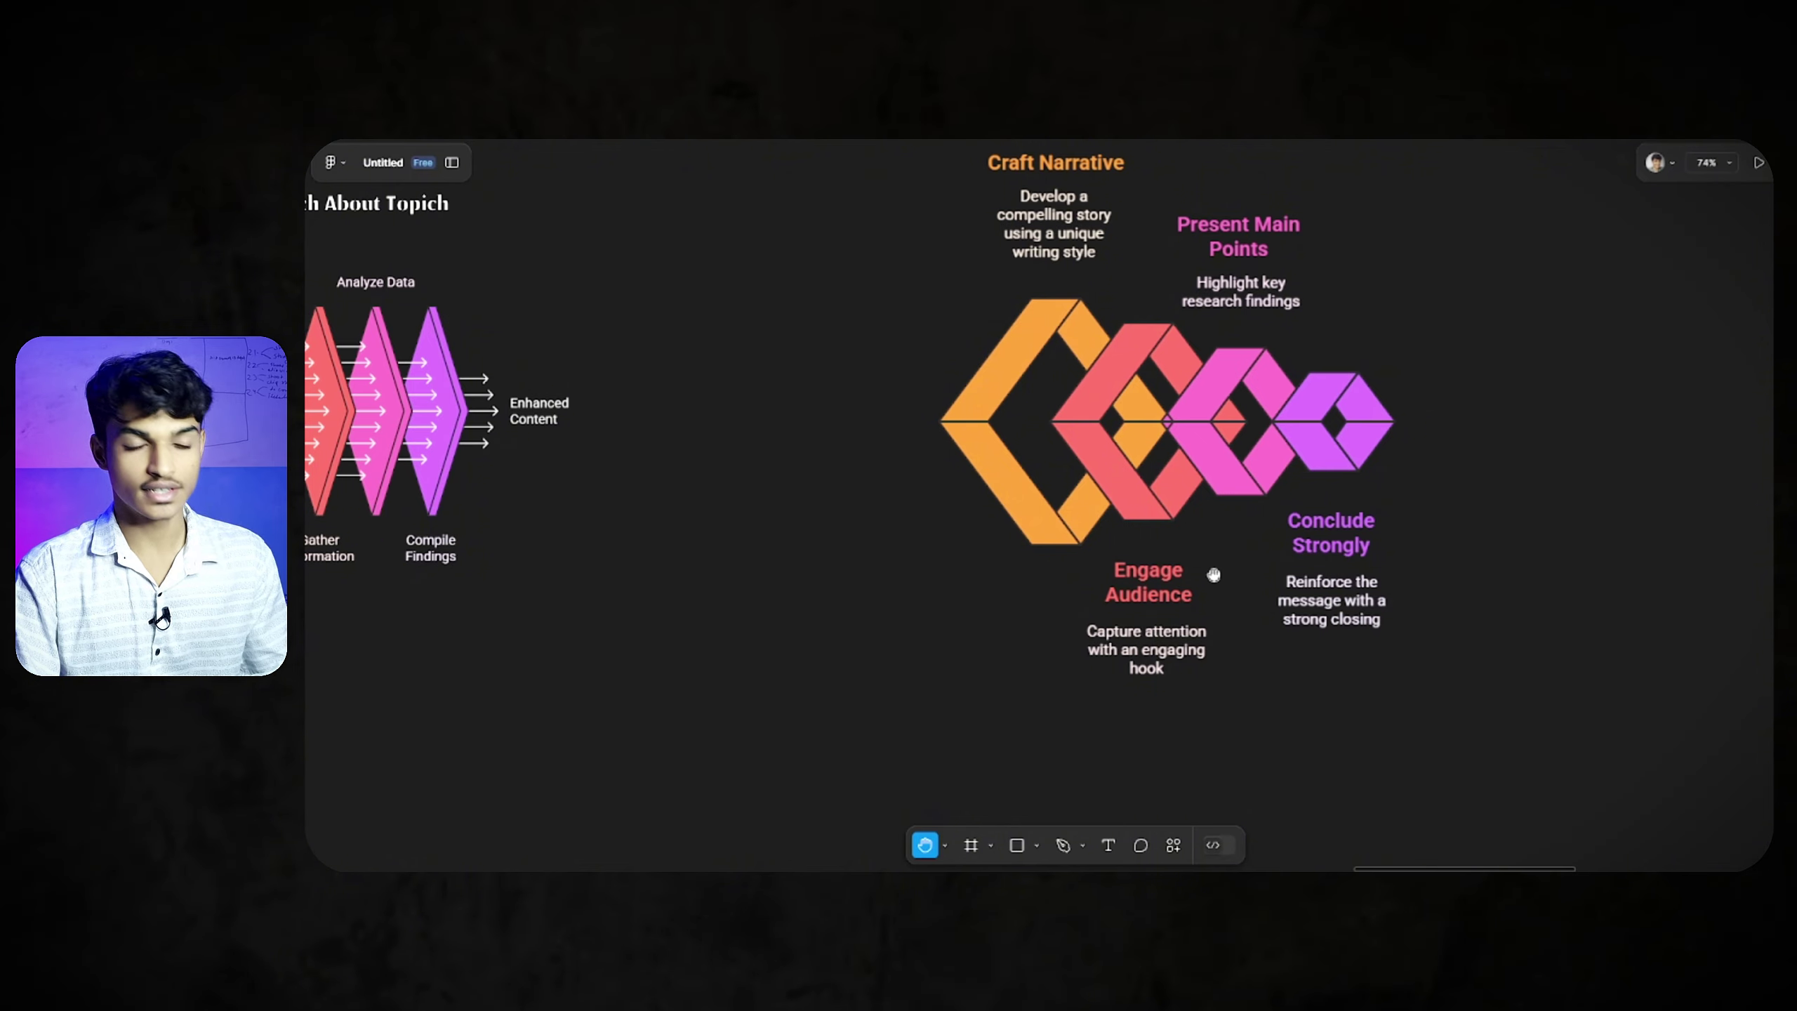
scroll(1214, 575, up, 2)
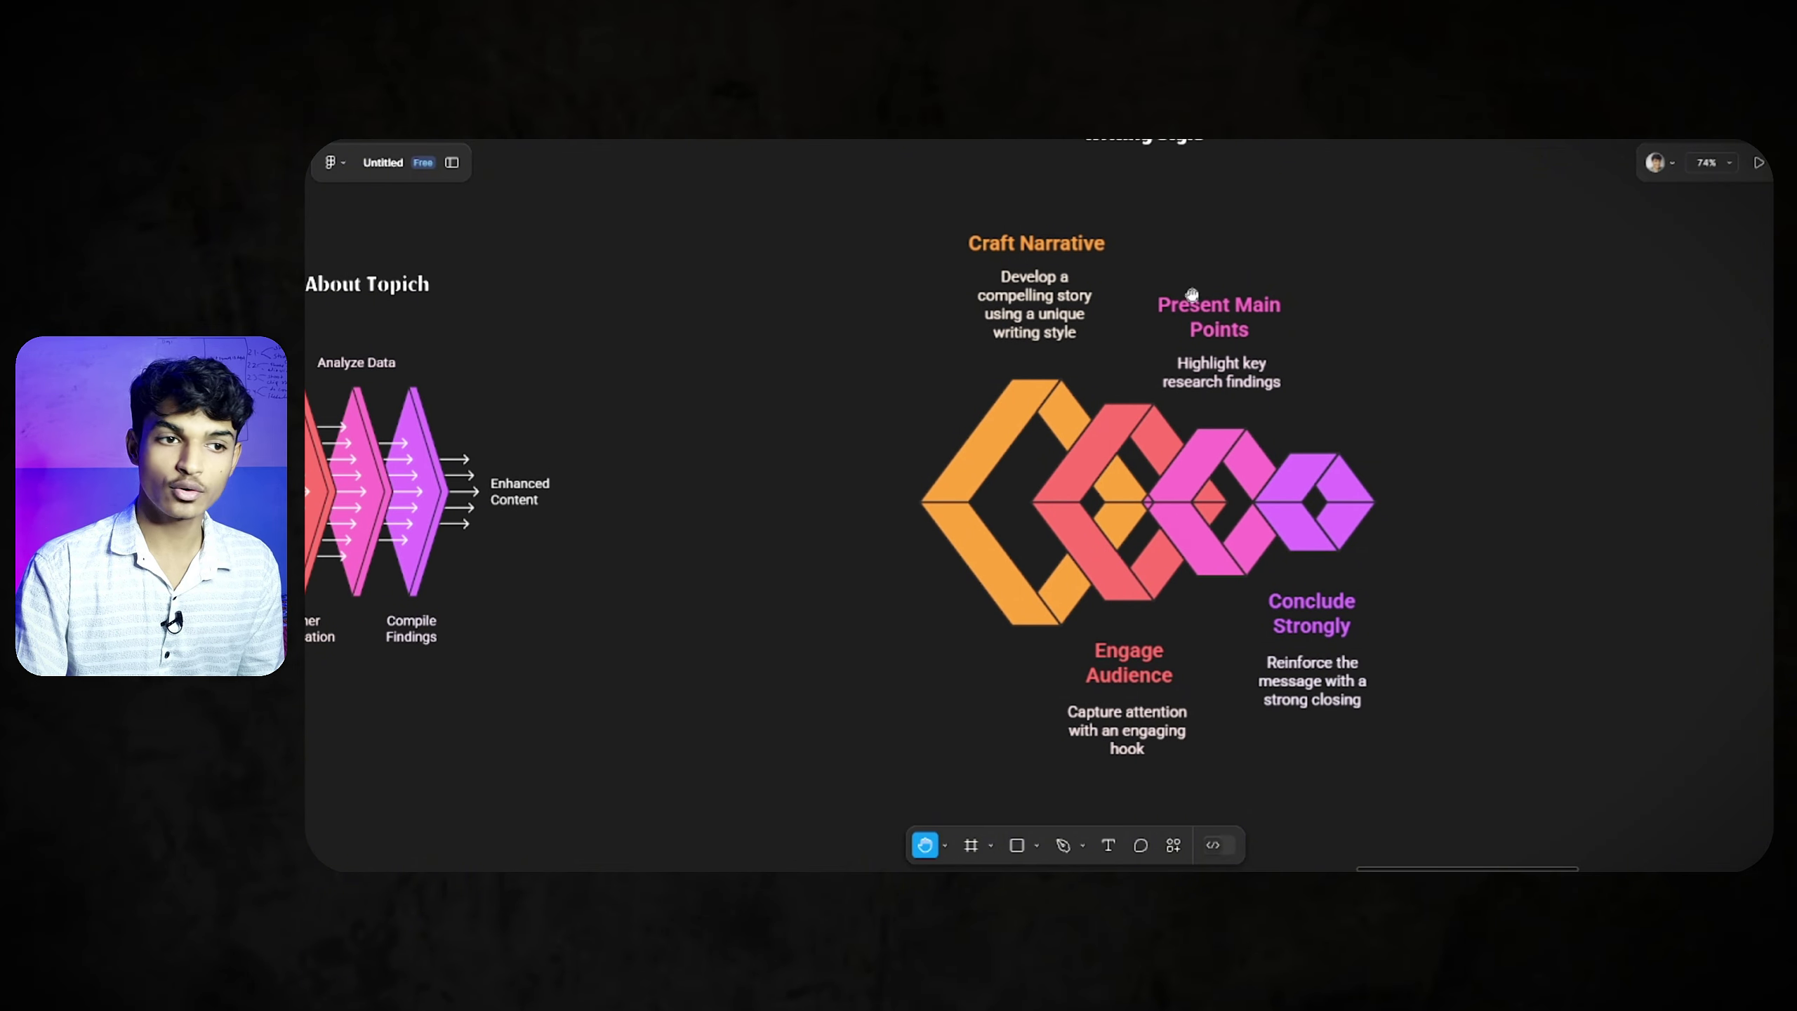
scroll(1225, 577, right, 3)
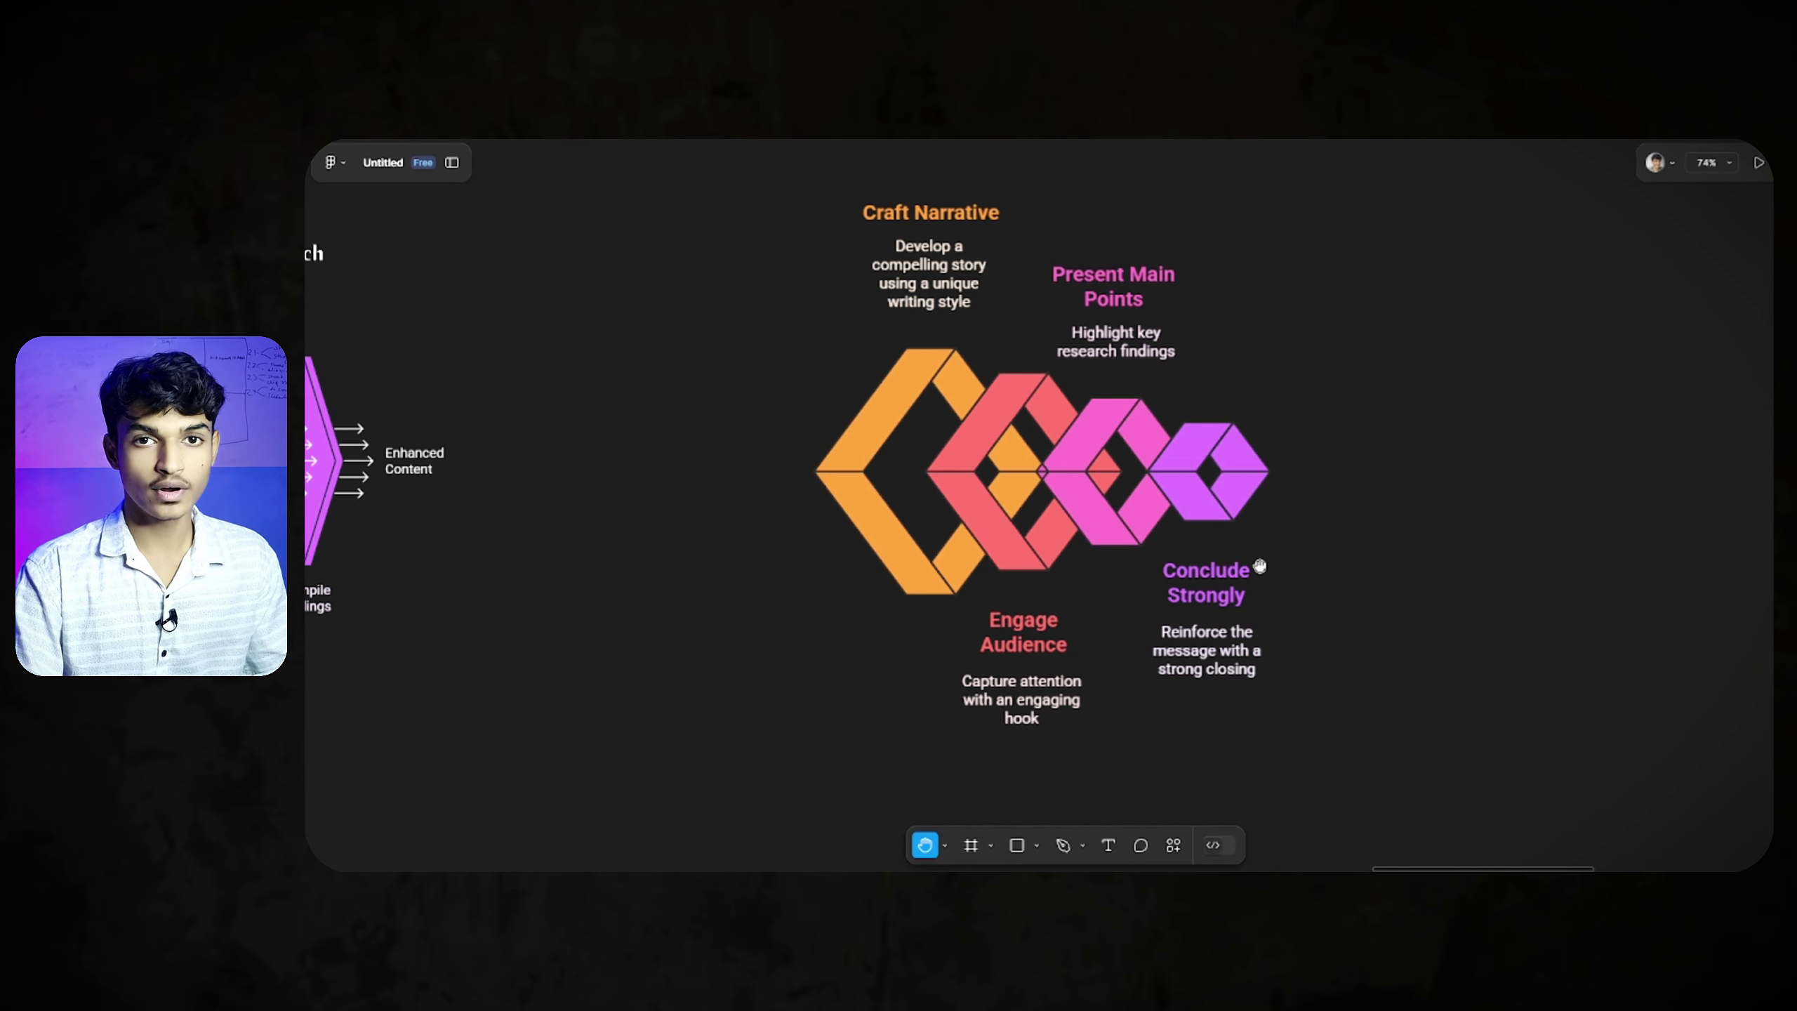
Go back to the Short-Form Content section and examine the overview figures of the three reel insights
scroll(1033, 524, left, 15)
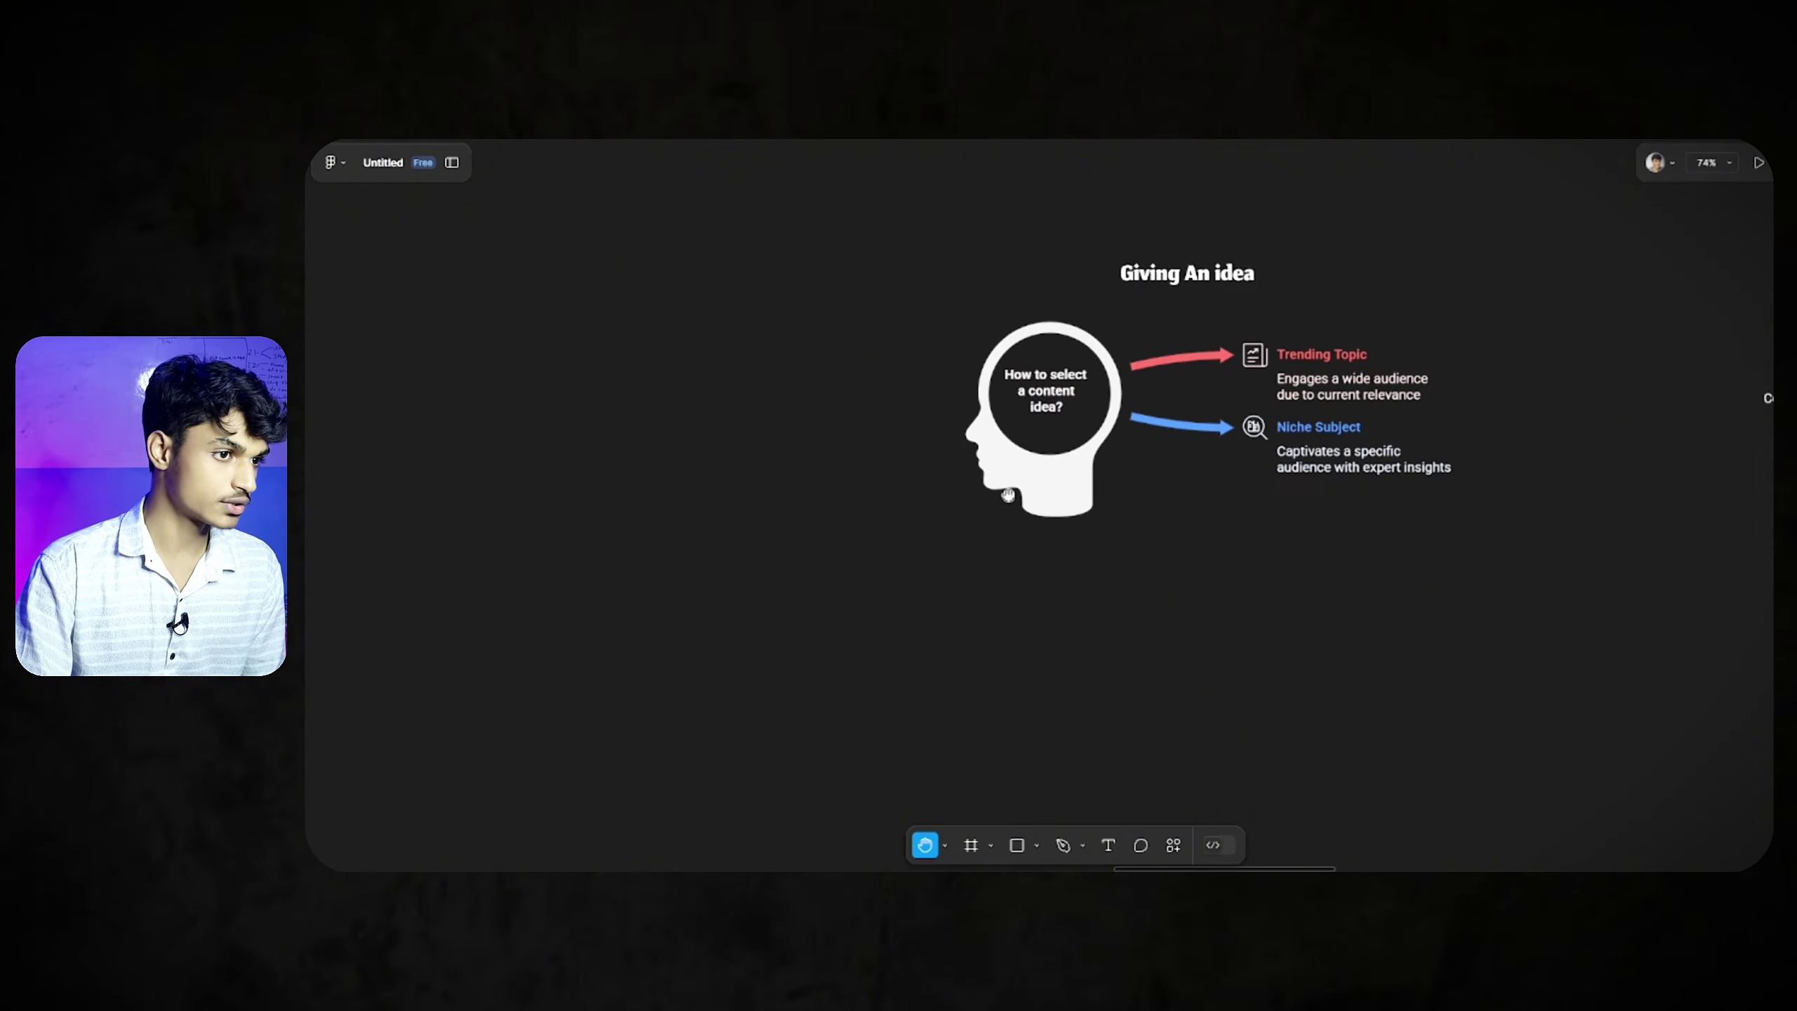
scroll(1008, 496, left, 20)
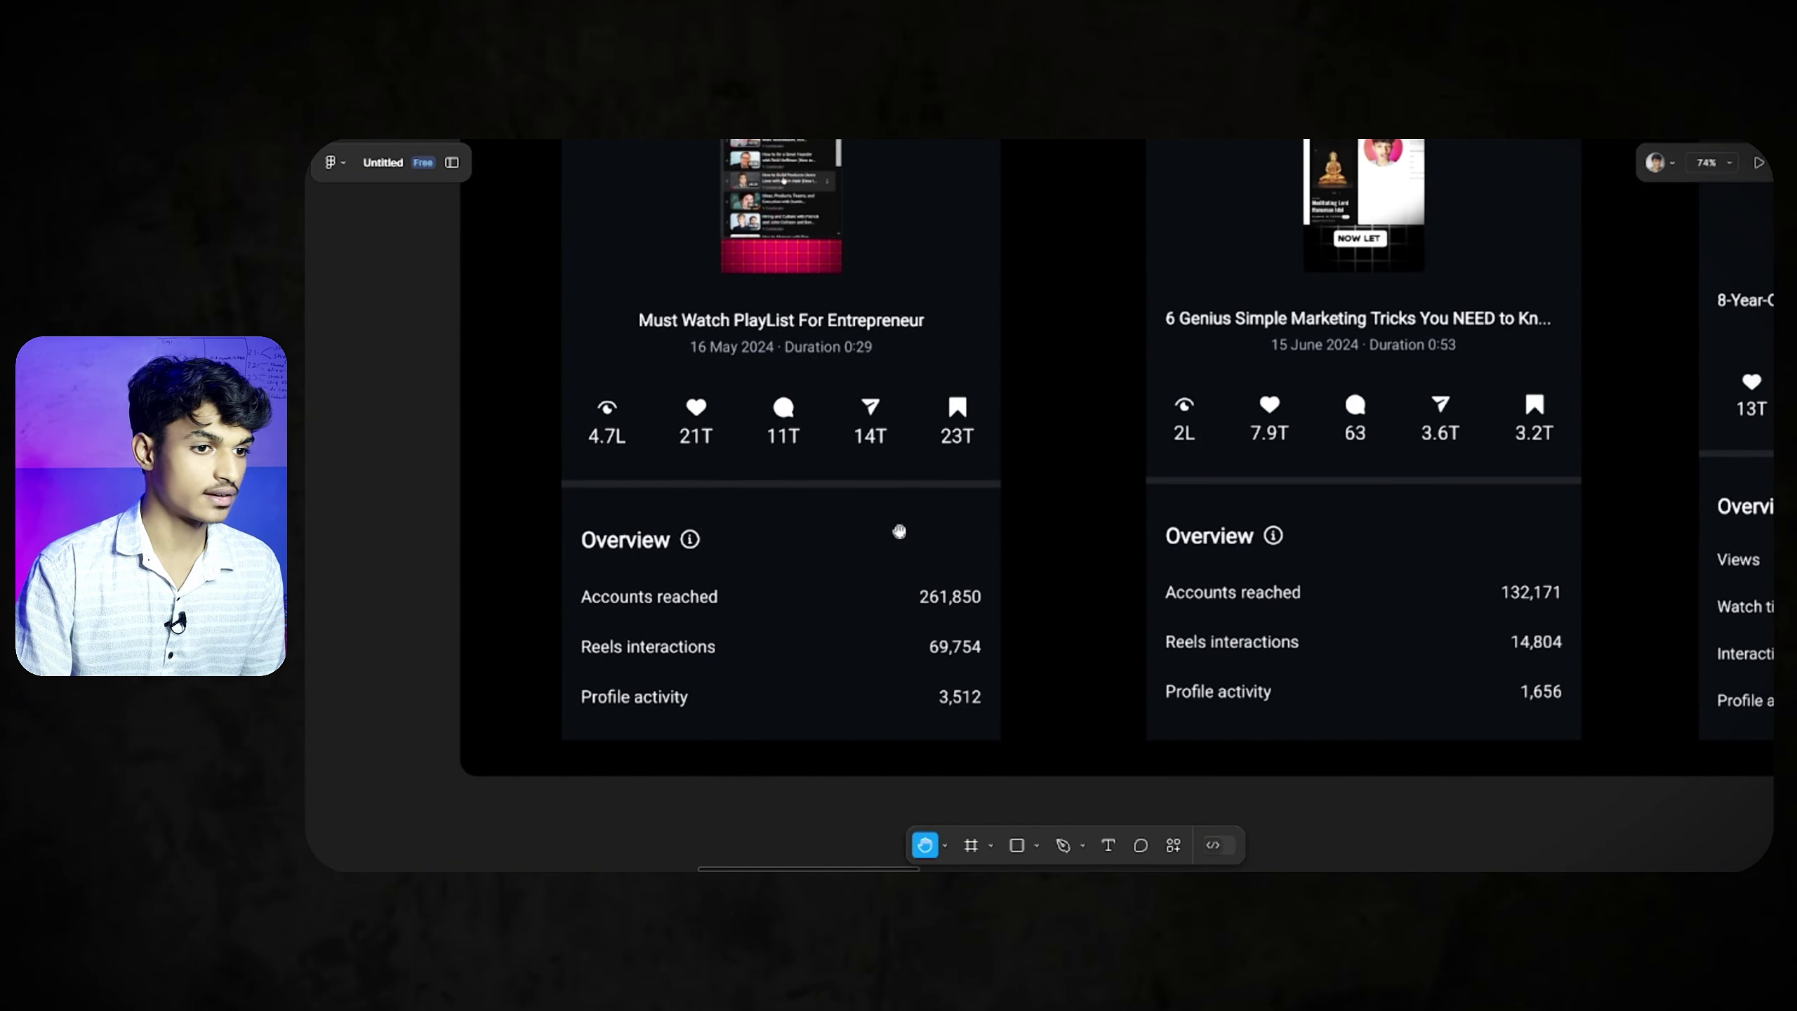
drag(899, 531, 463, 519)
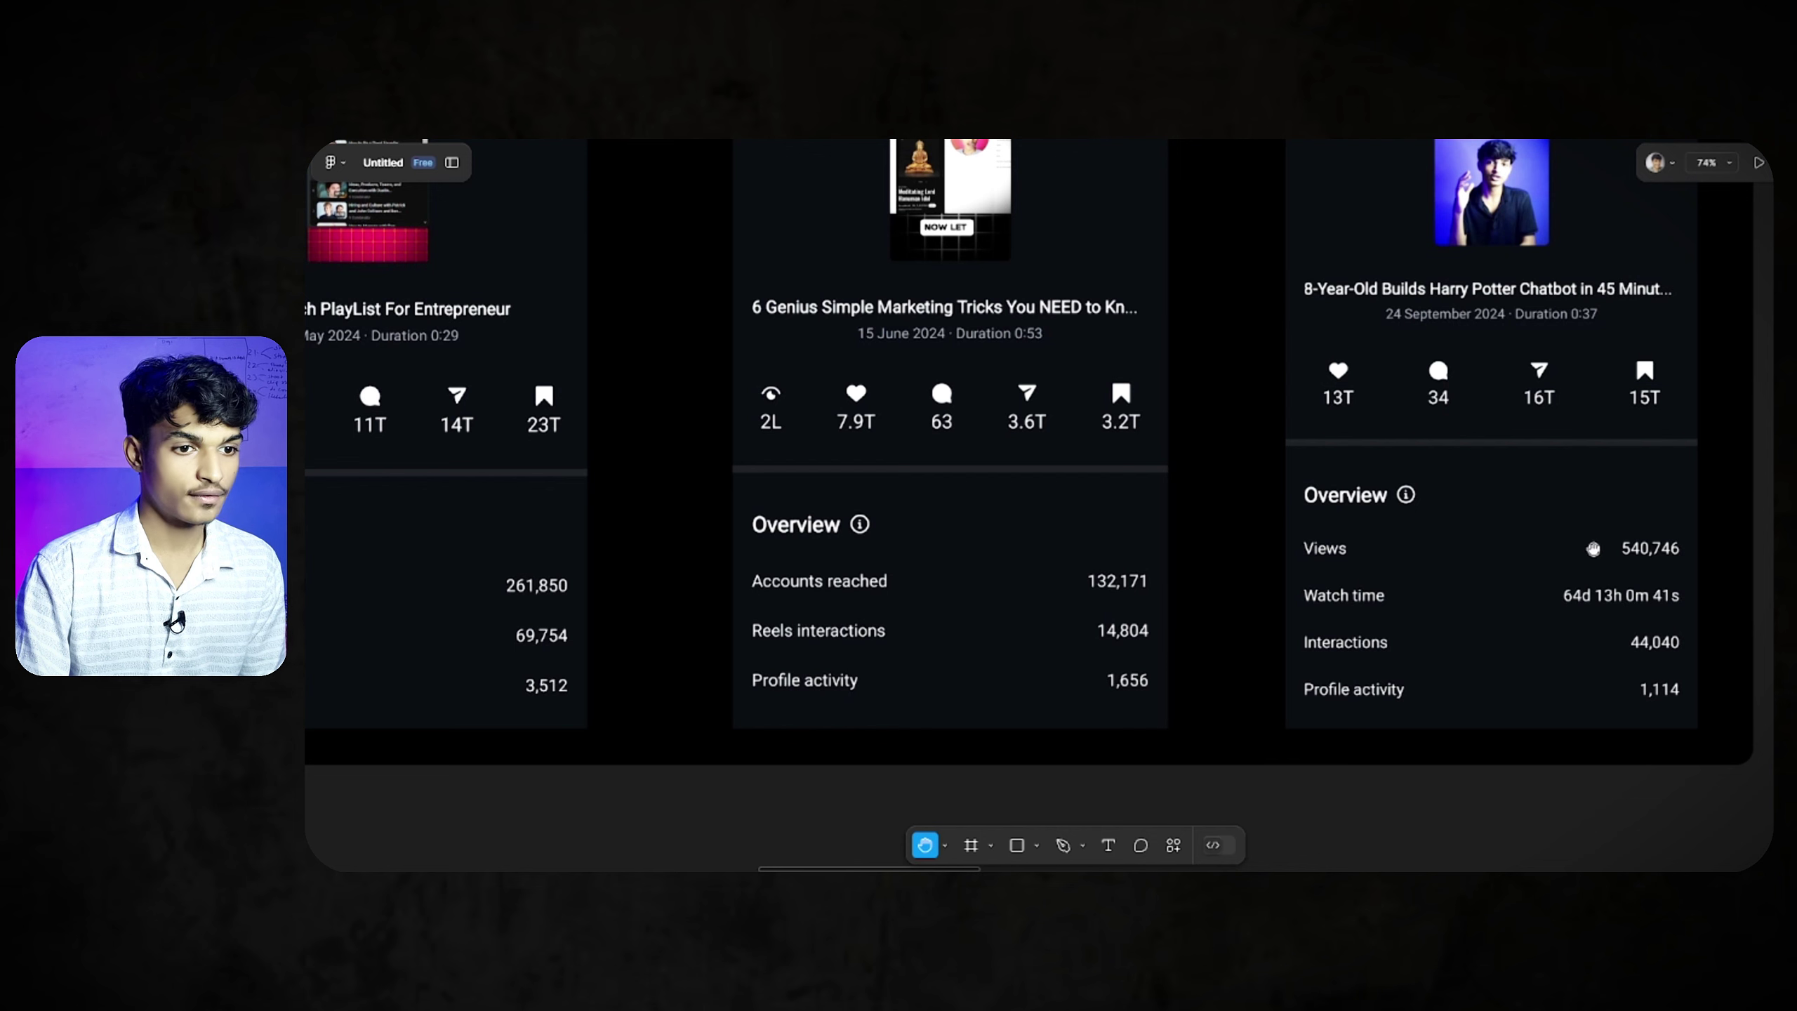
drag(1336, 508, 1688, 365)
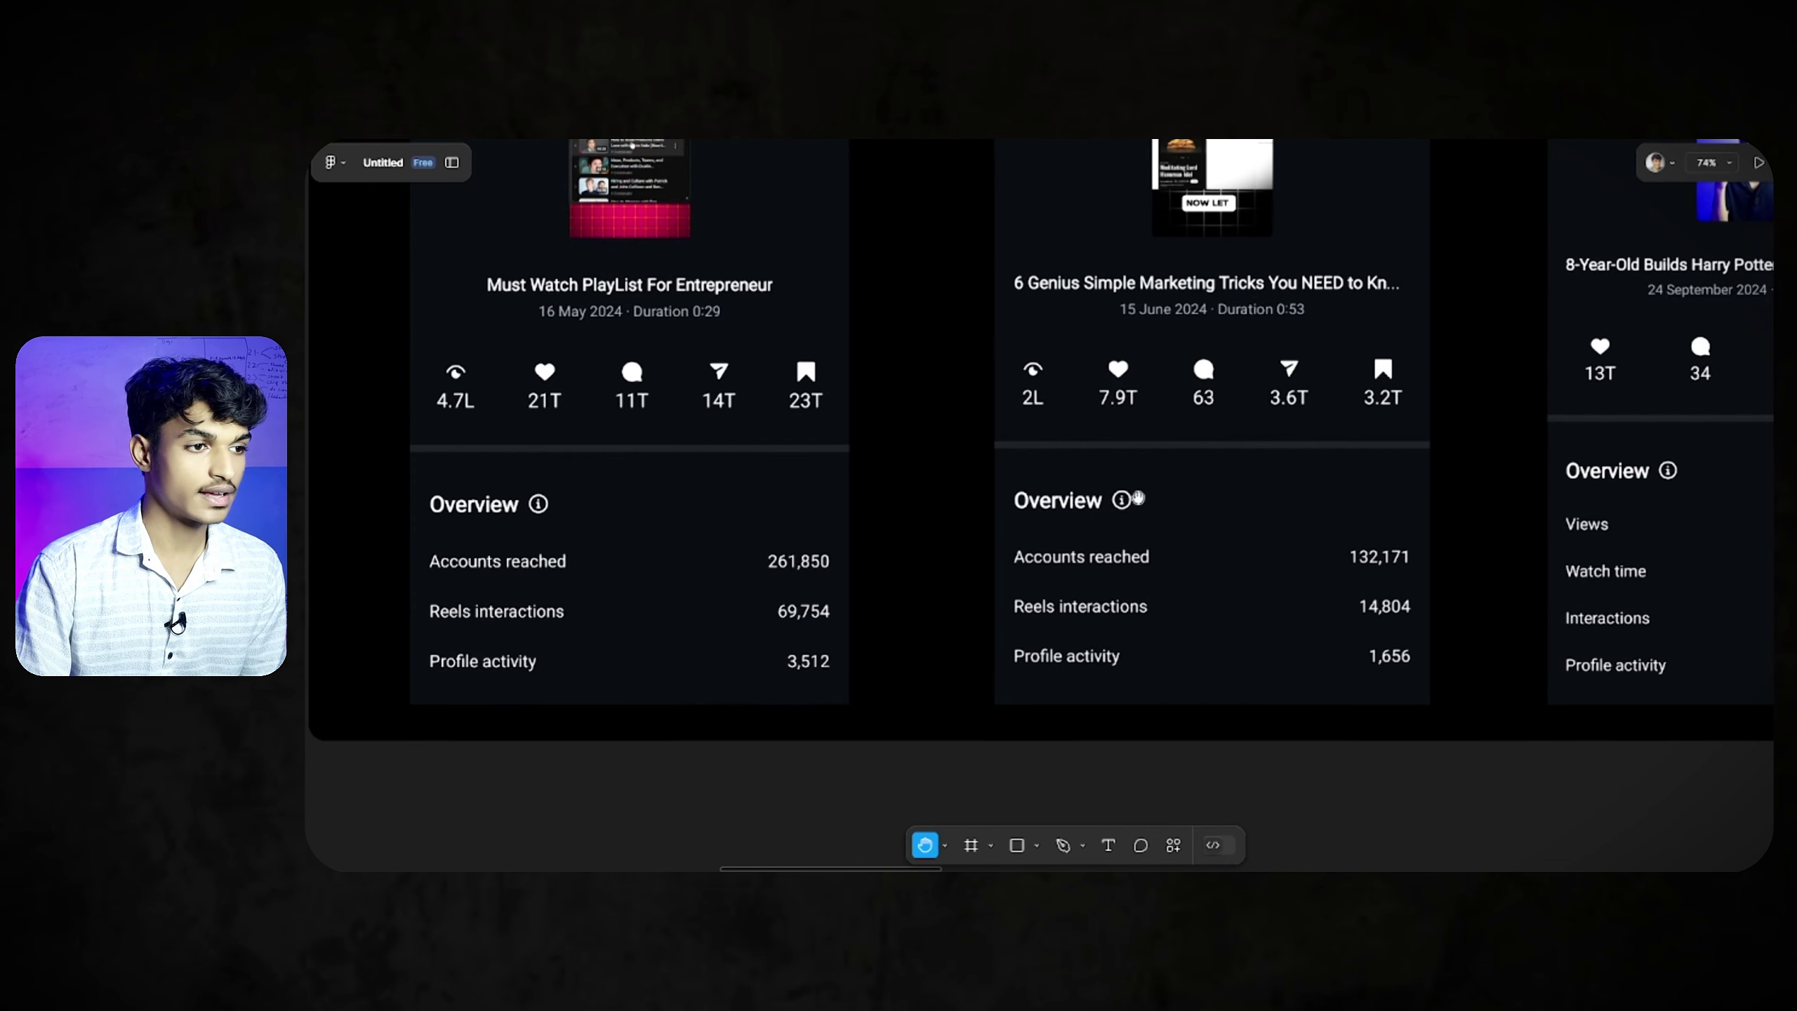
scroll(1138, 499, left, 3)
scroll(1138, 499, down, 2)
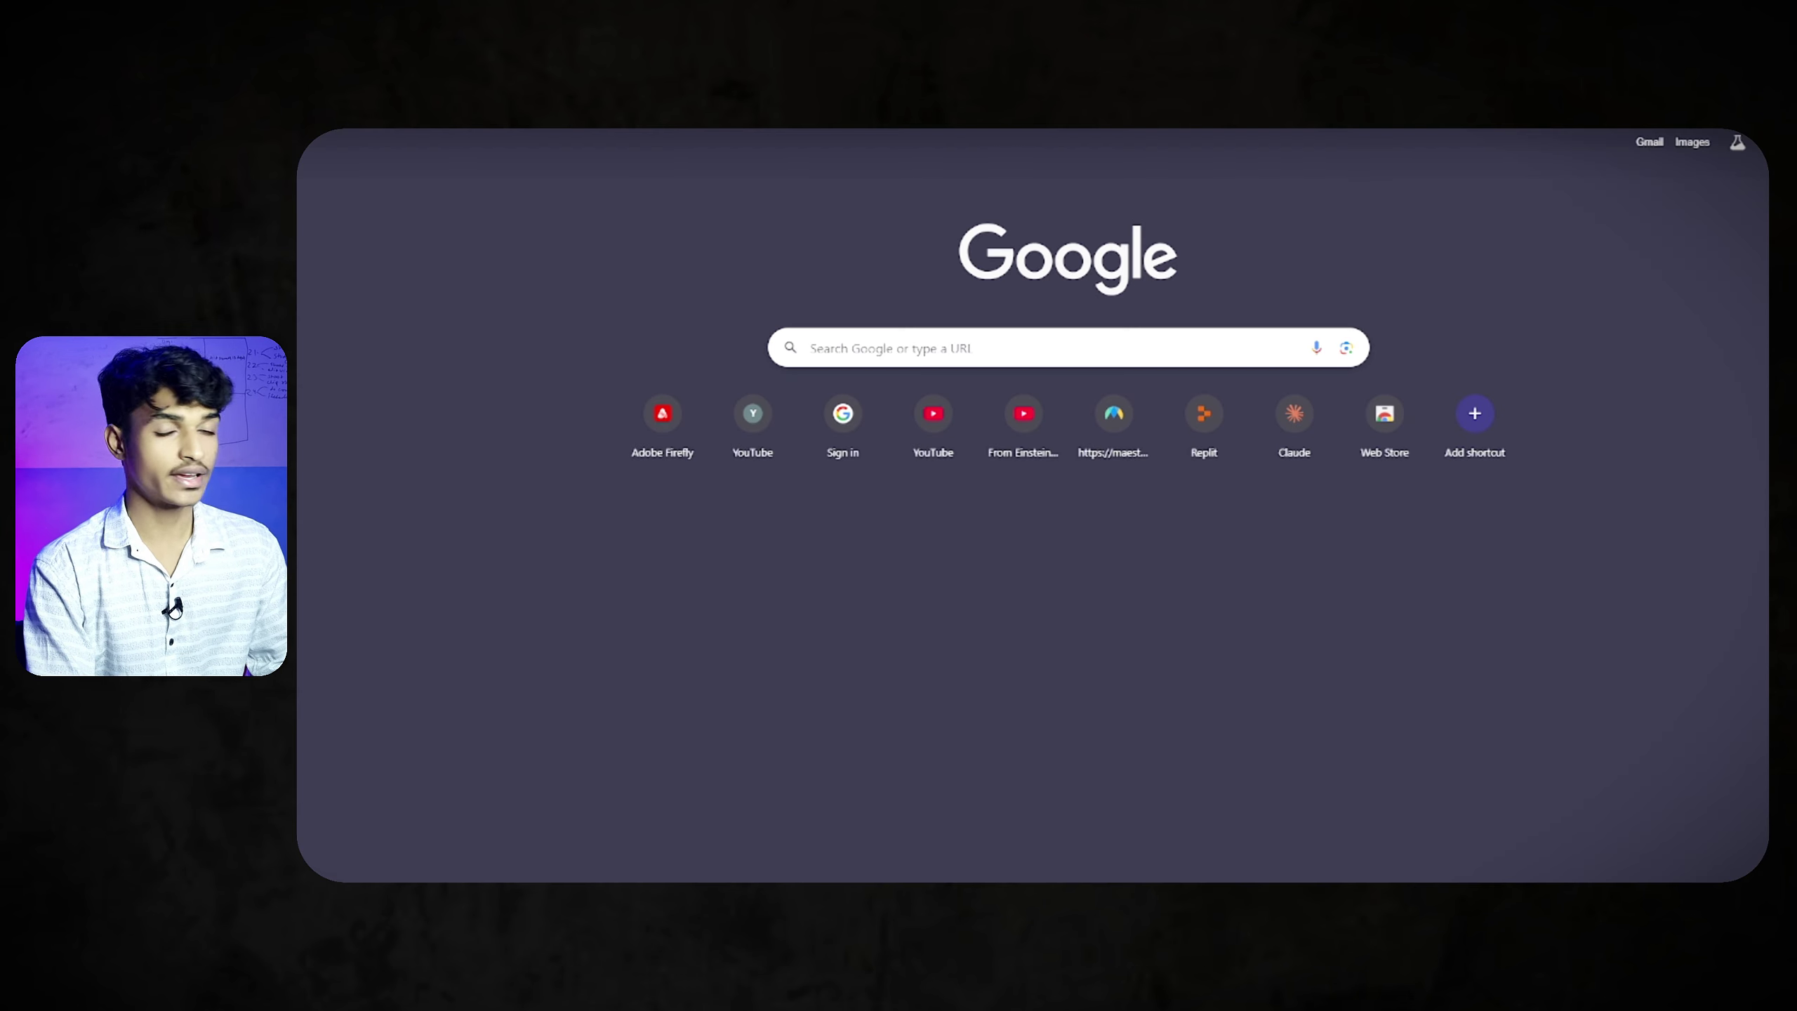
Switch to the browser, search Google for langflow and open the official Langflow site from the results
text(lang)
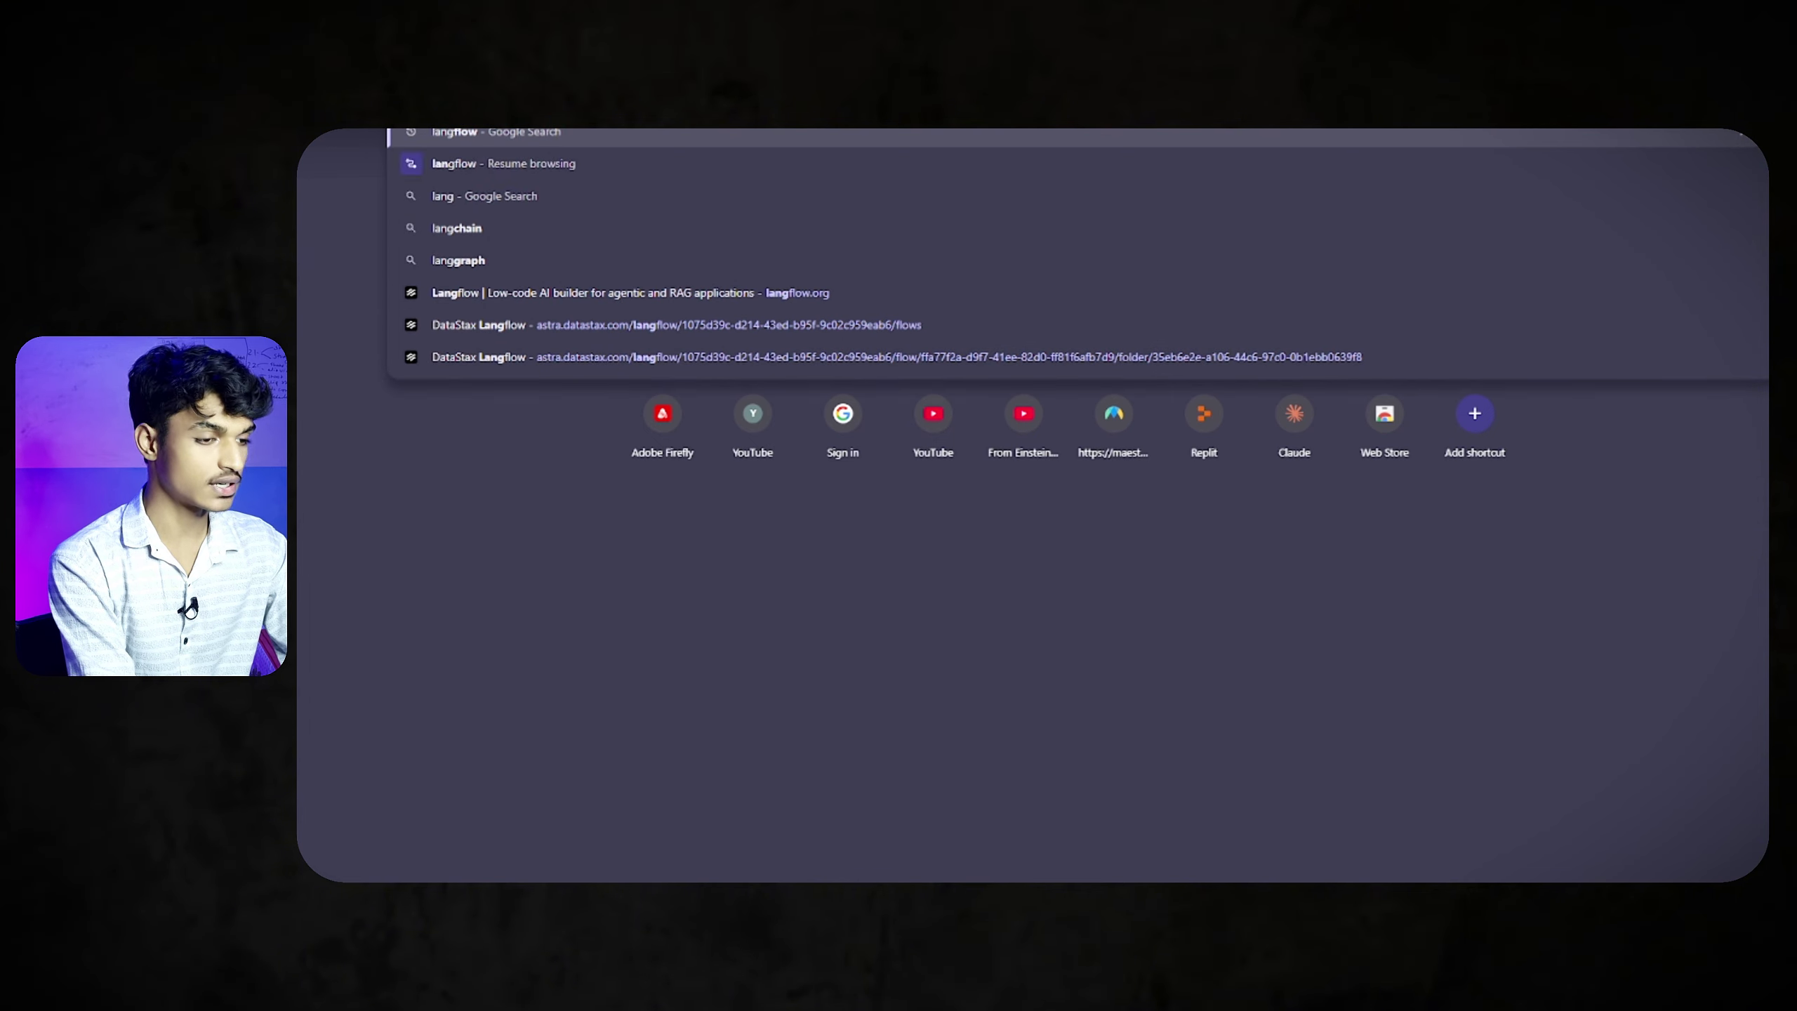
key(Return)
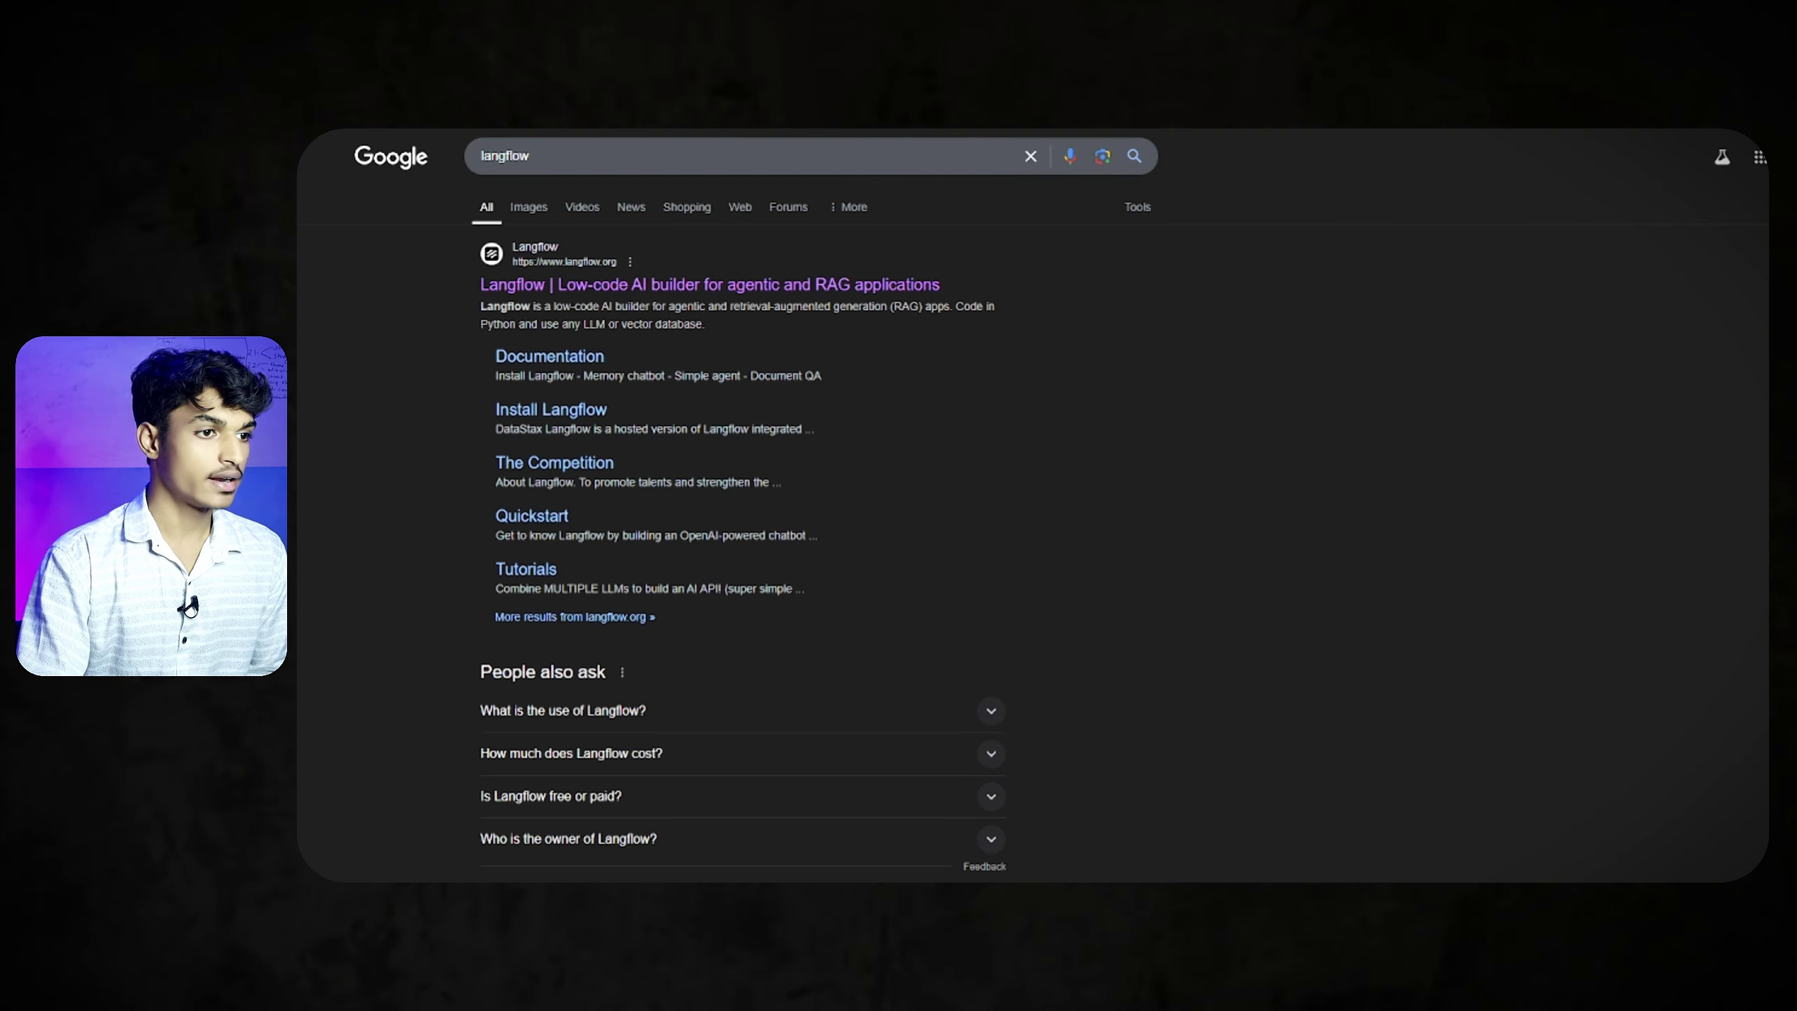
click(647, 283)
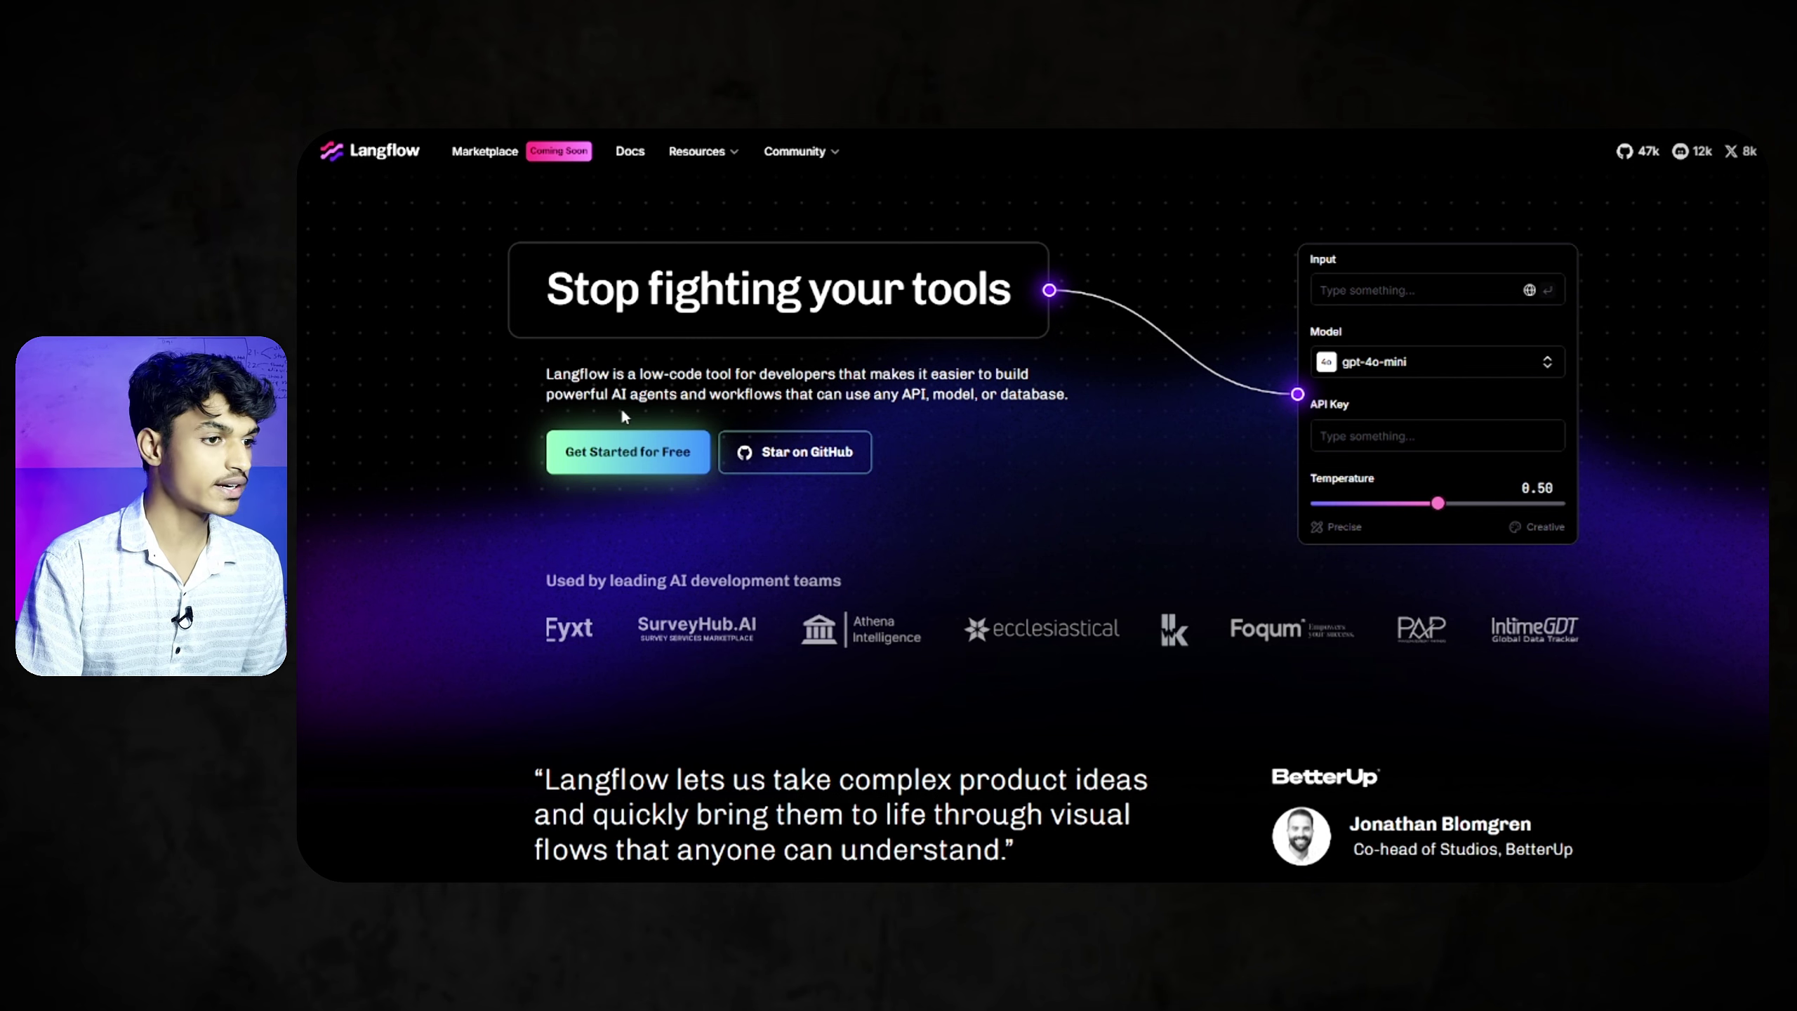
Get started with Langflow for free and create a new flow from the Simple Agent template
click(608, 456)
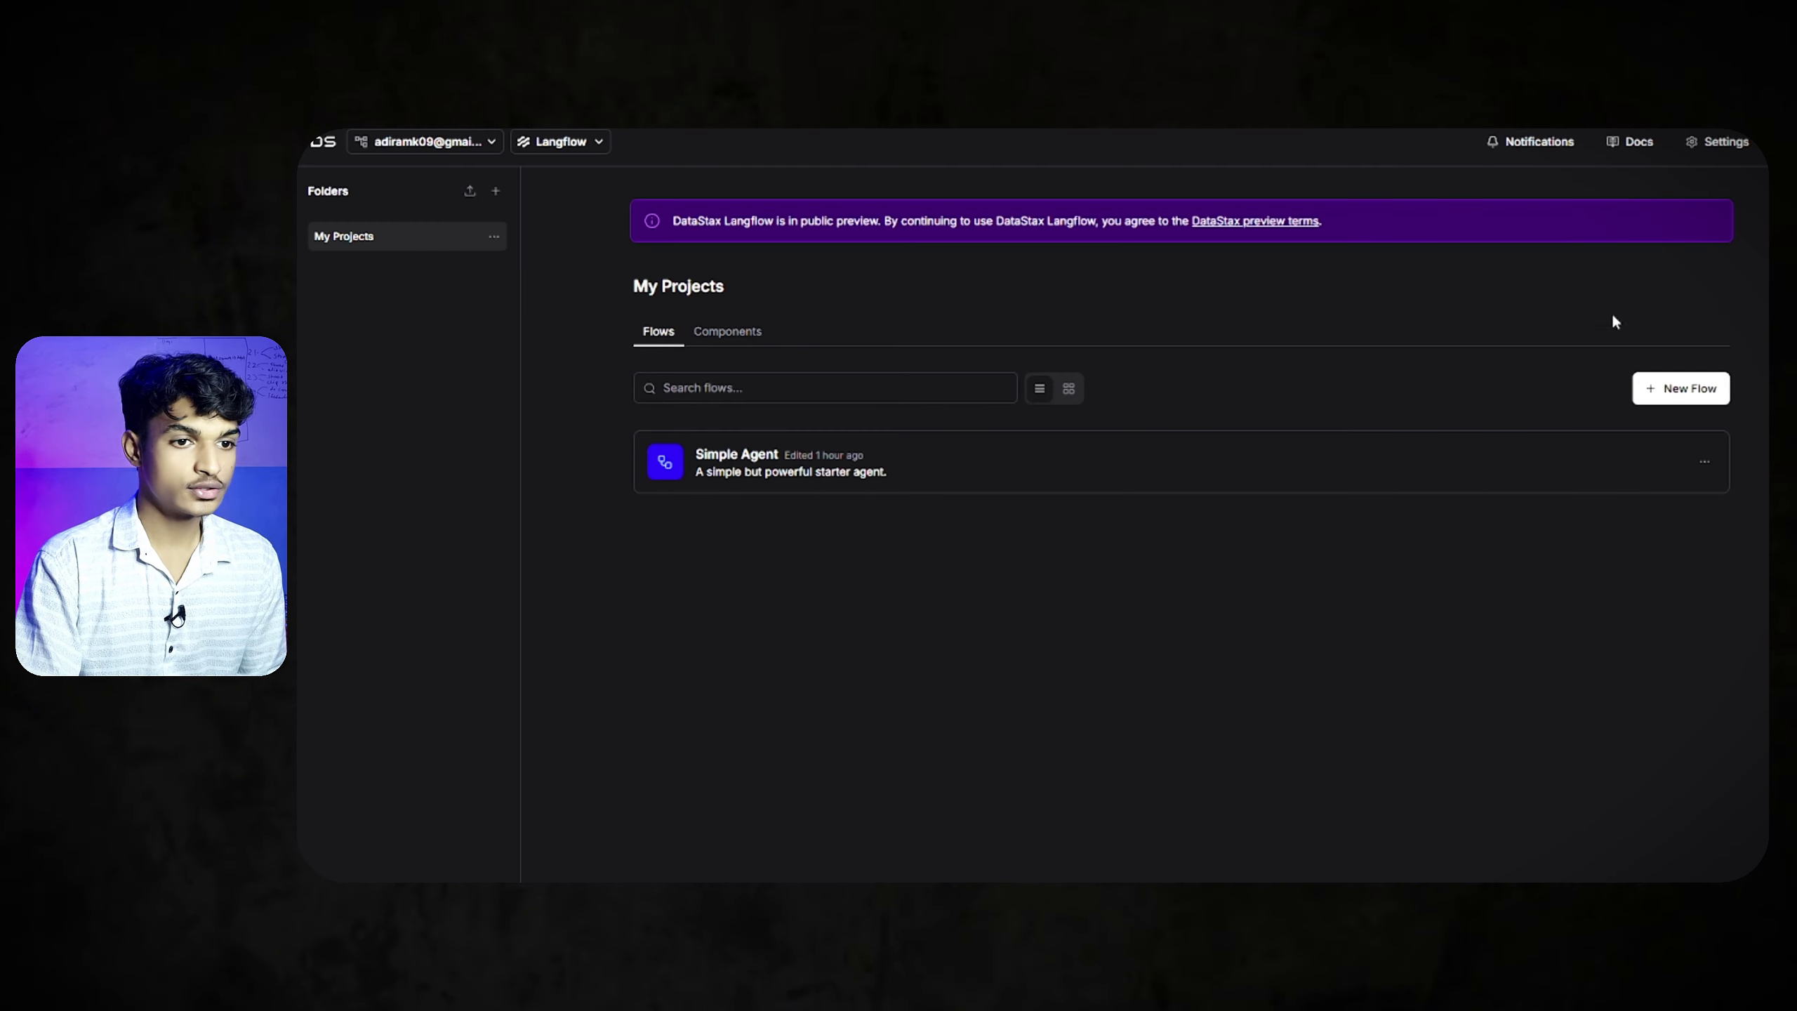
click(1702, 393)
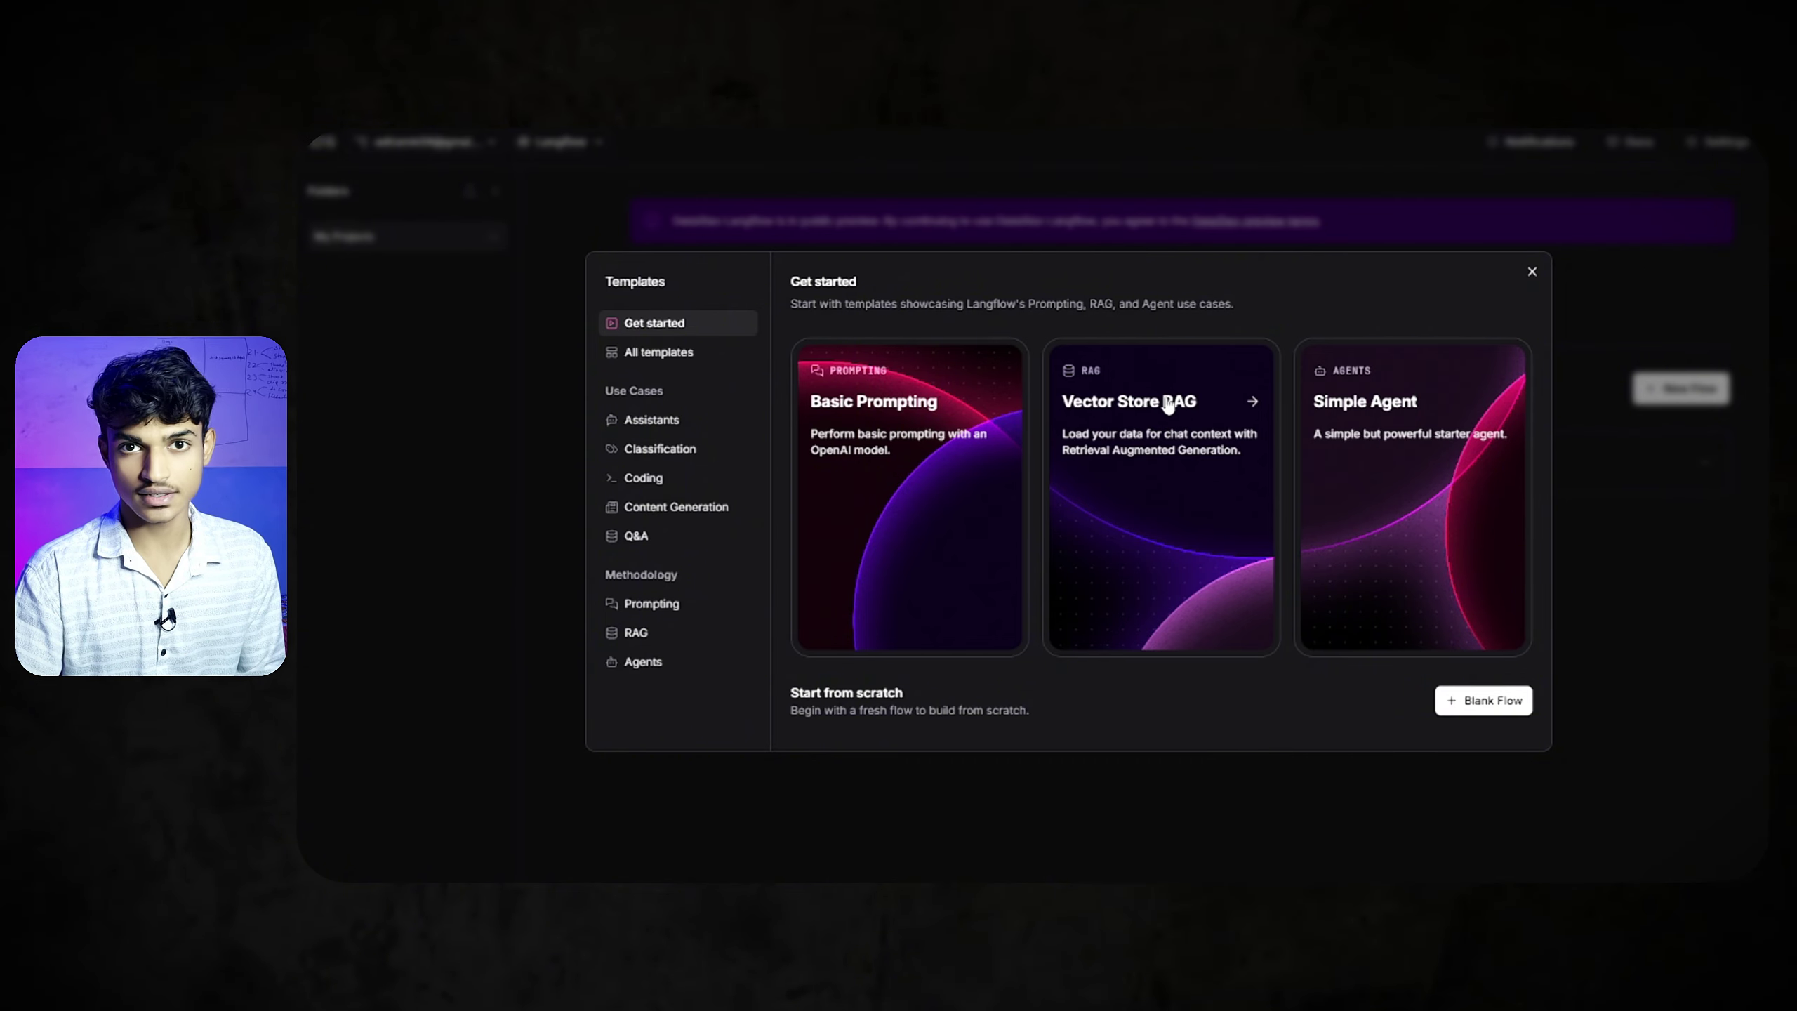
click(1394, 427)
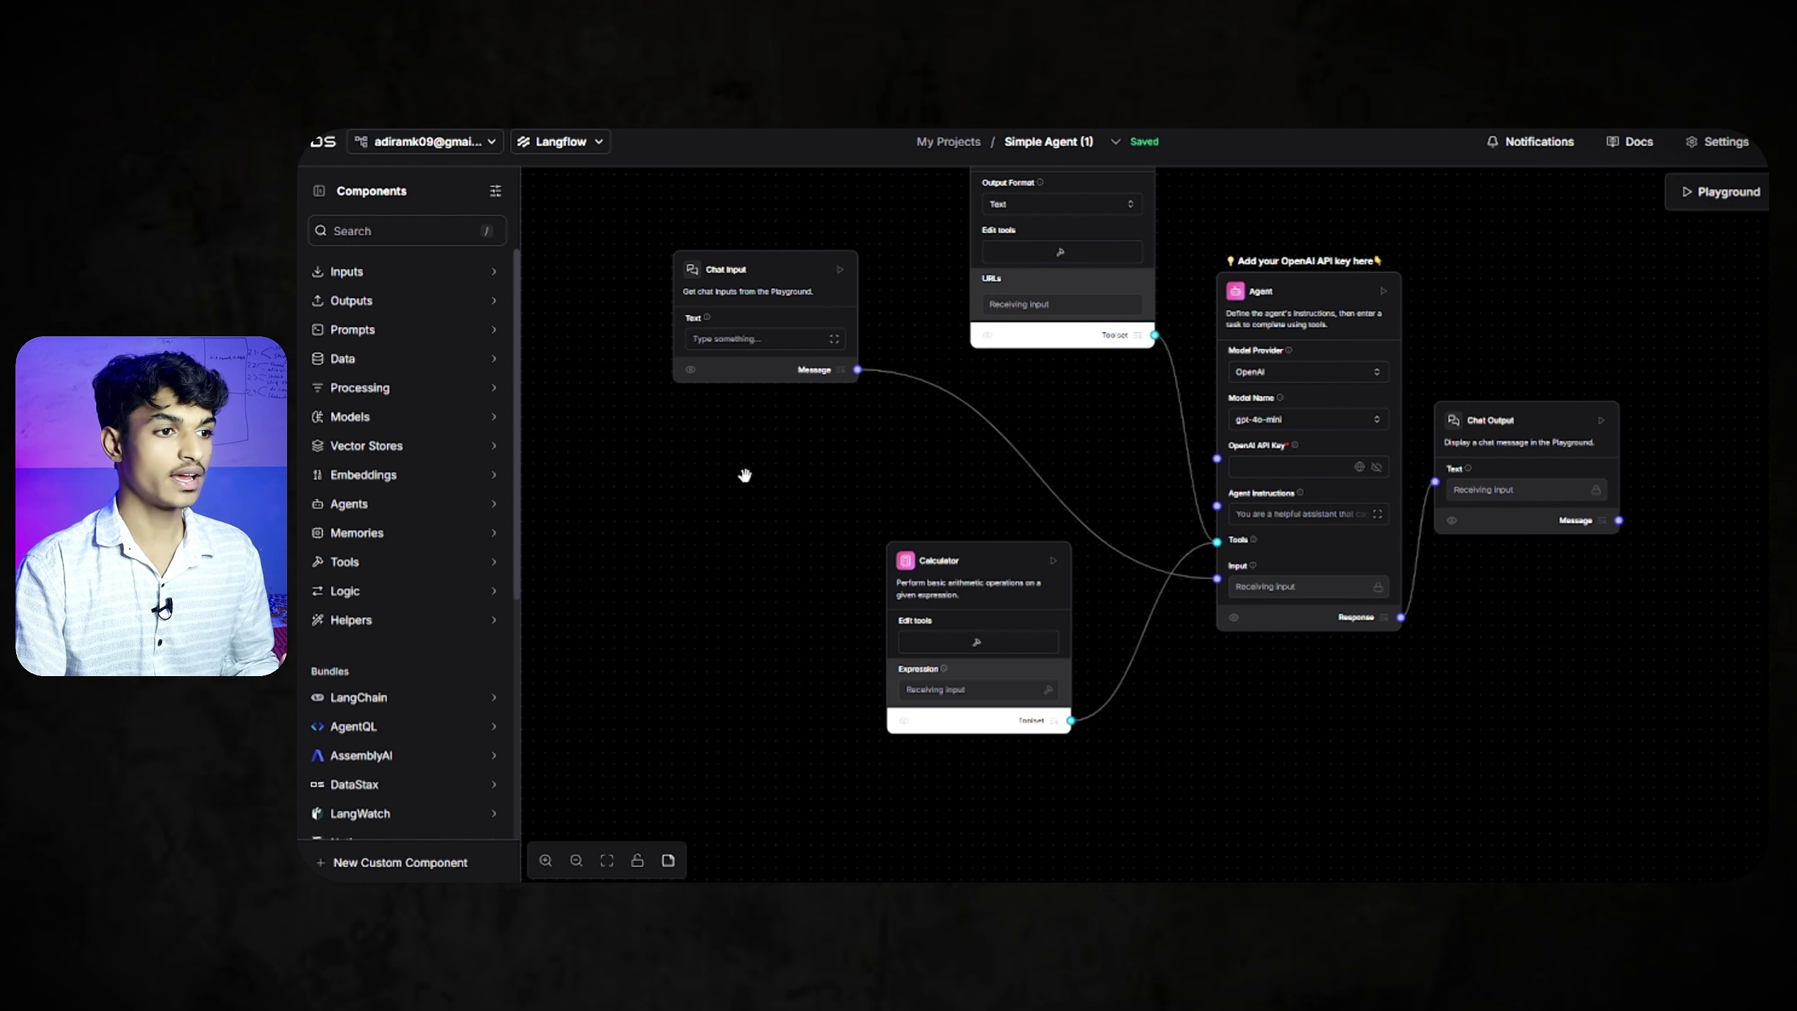
Move the Chat Input component slightly to the left on the canvas, farther away from the URL component
drag(744, 471, 766, 540)
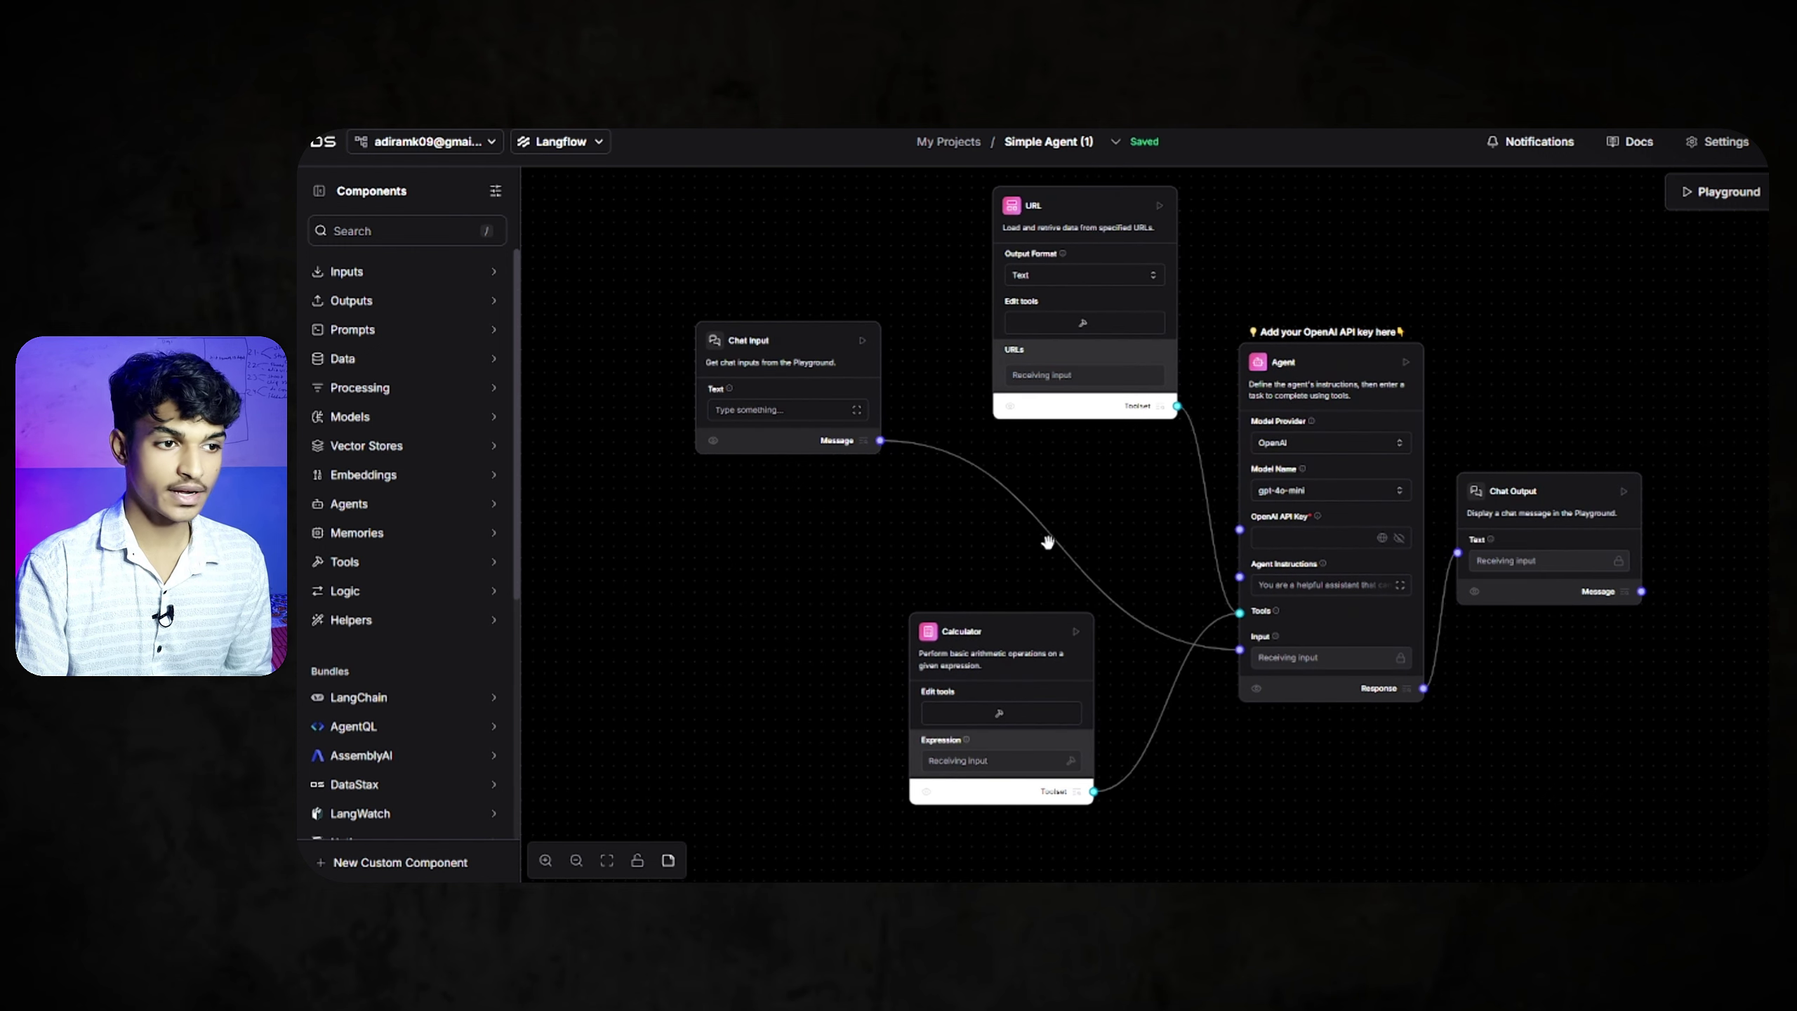
drag(927, 528, 1000, 500)
click(815, 305)
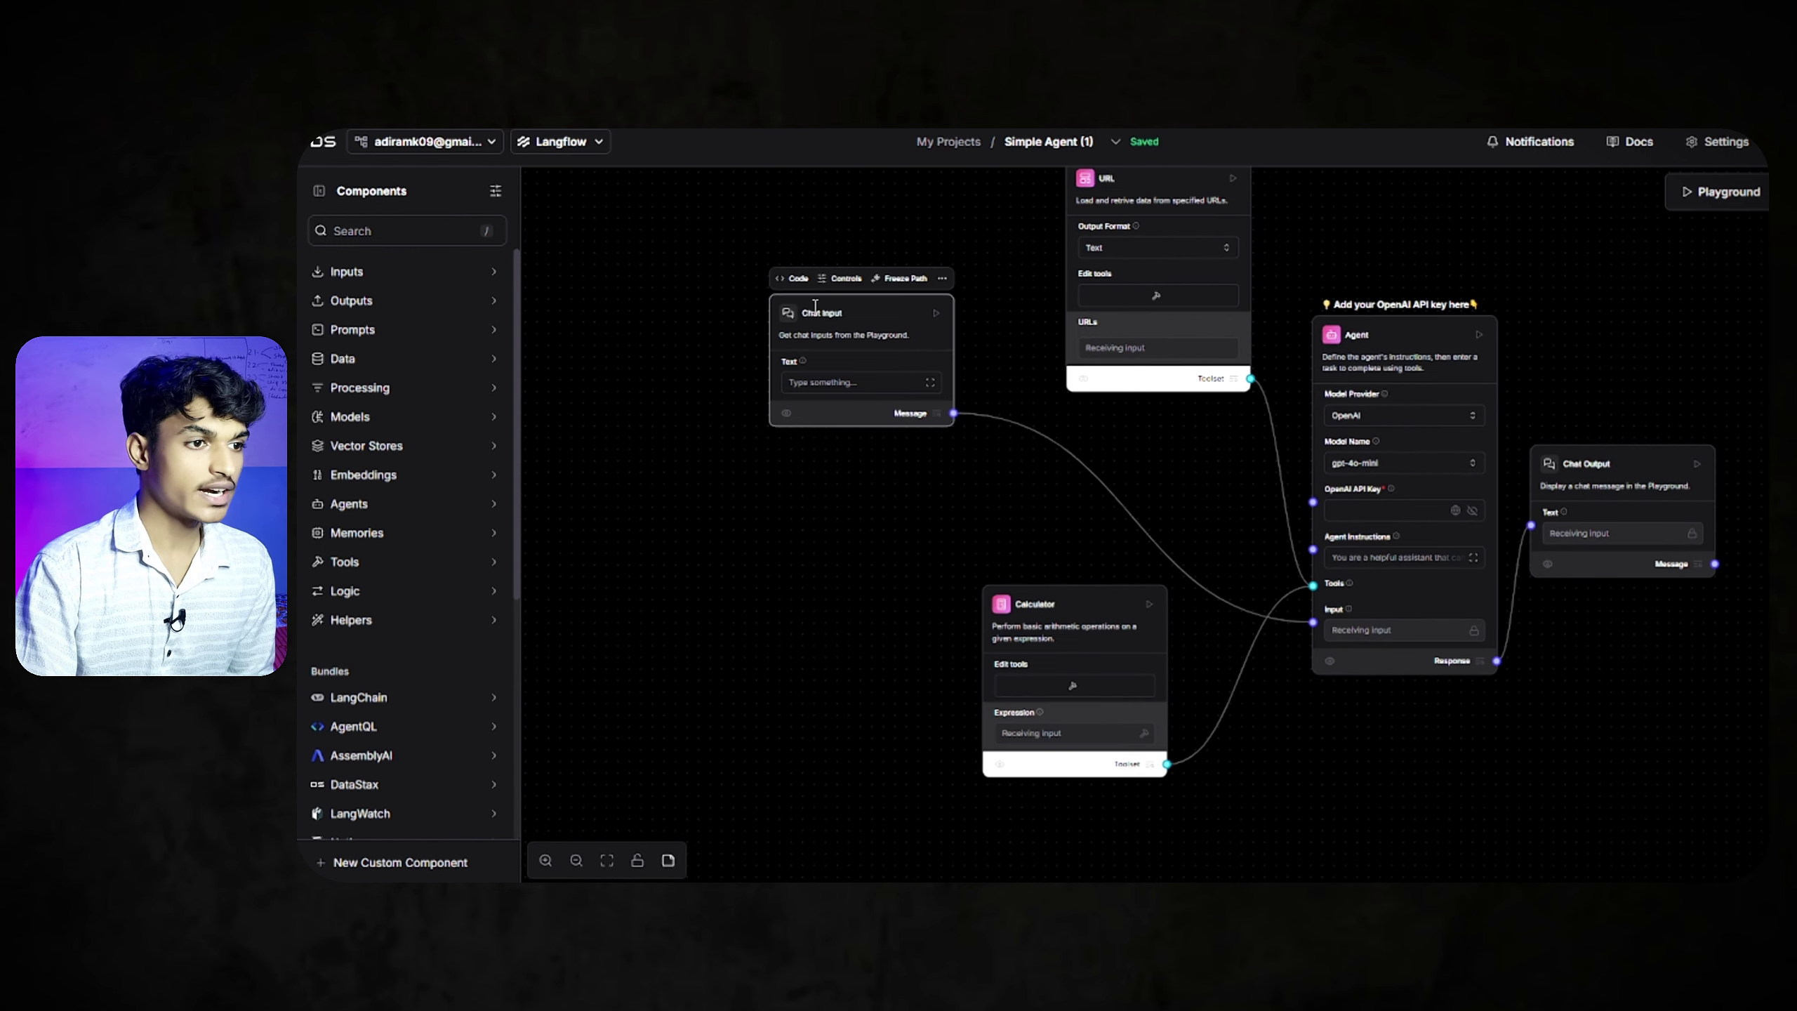
click(820, 389)
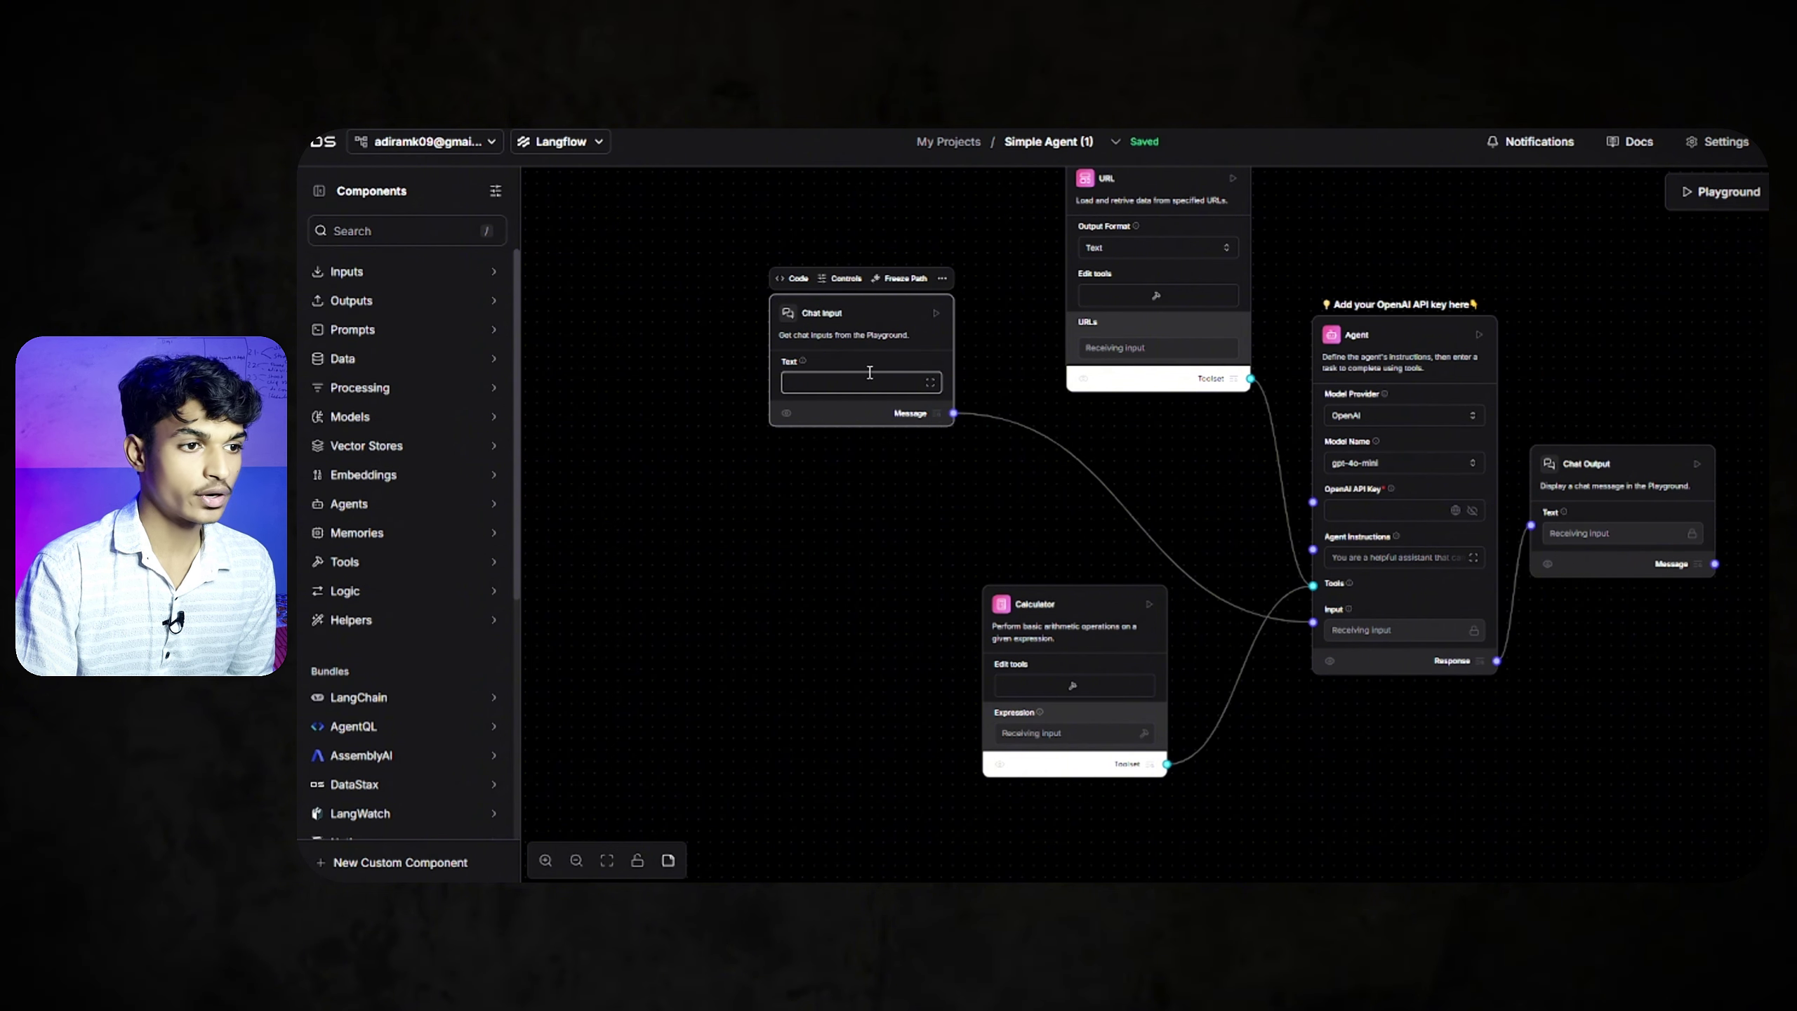
drag(835, 309, 785, 310)
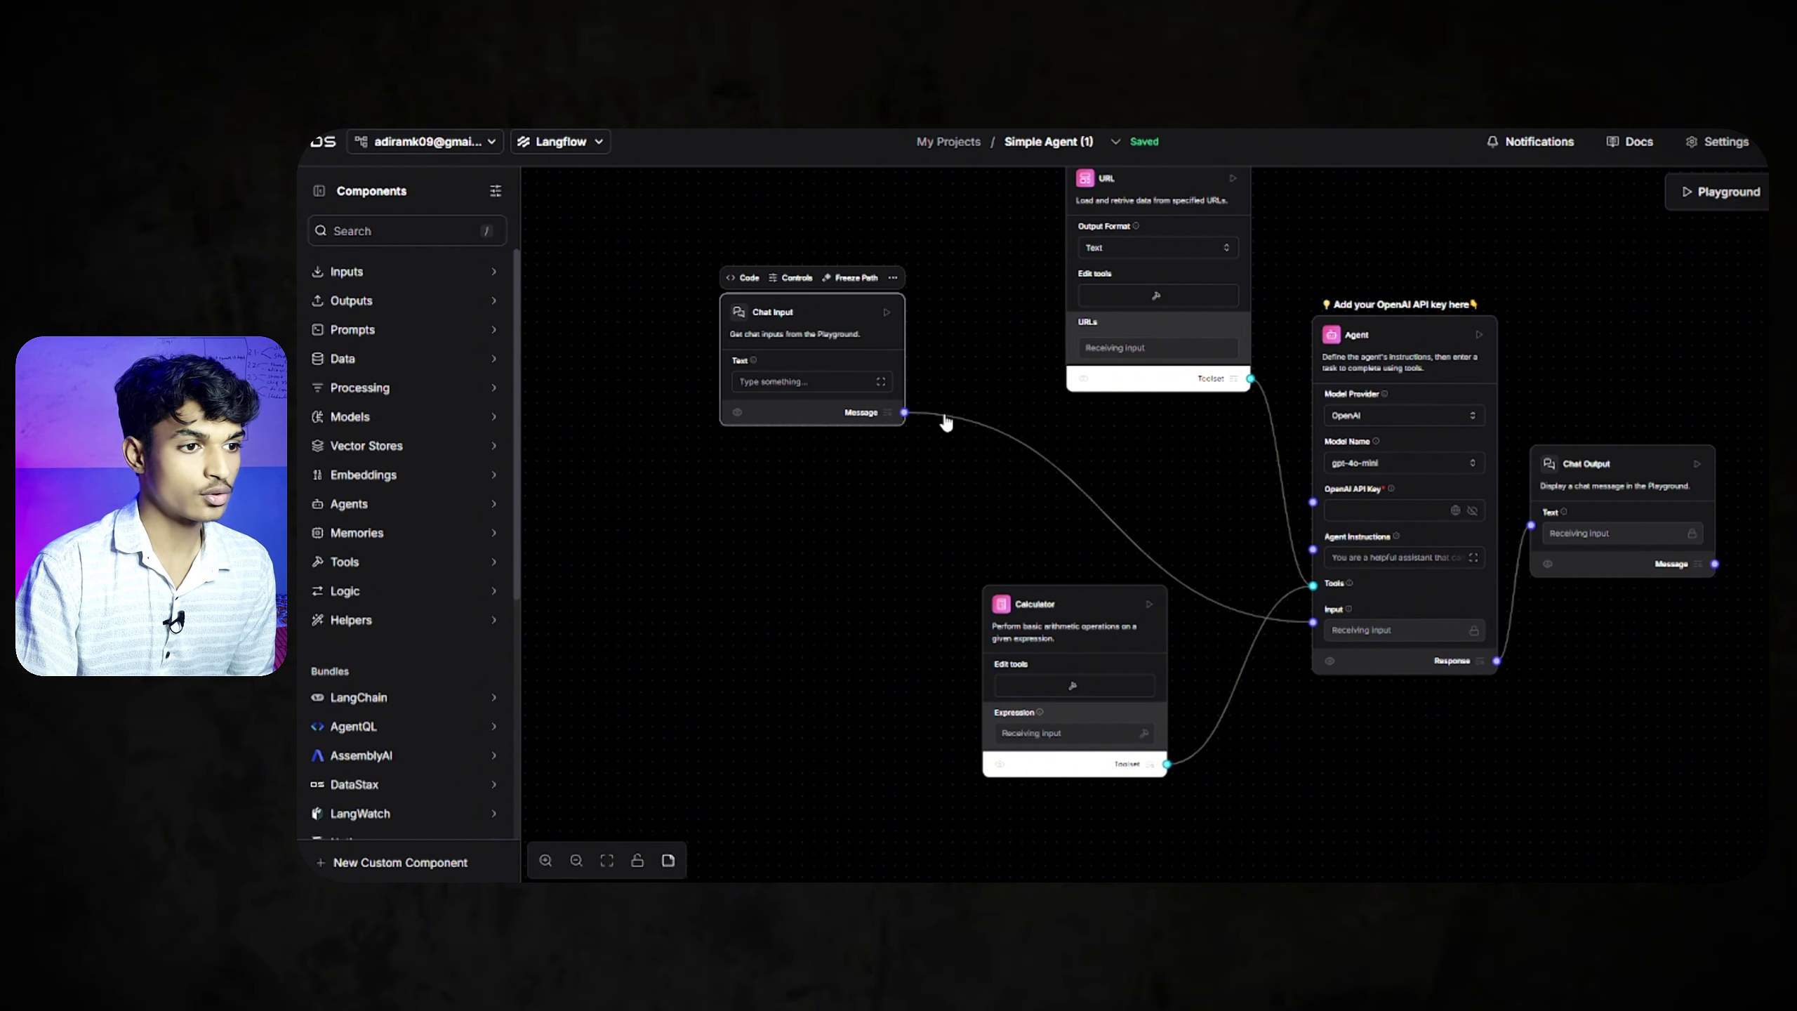
Examine the full Agent Instructions text of the Agent component and close it without editing
click(1193, 476)
click(1388, 343)
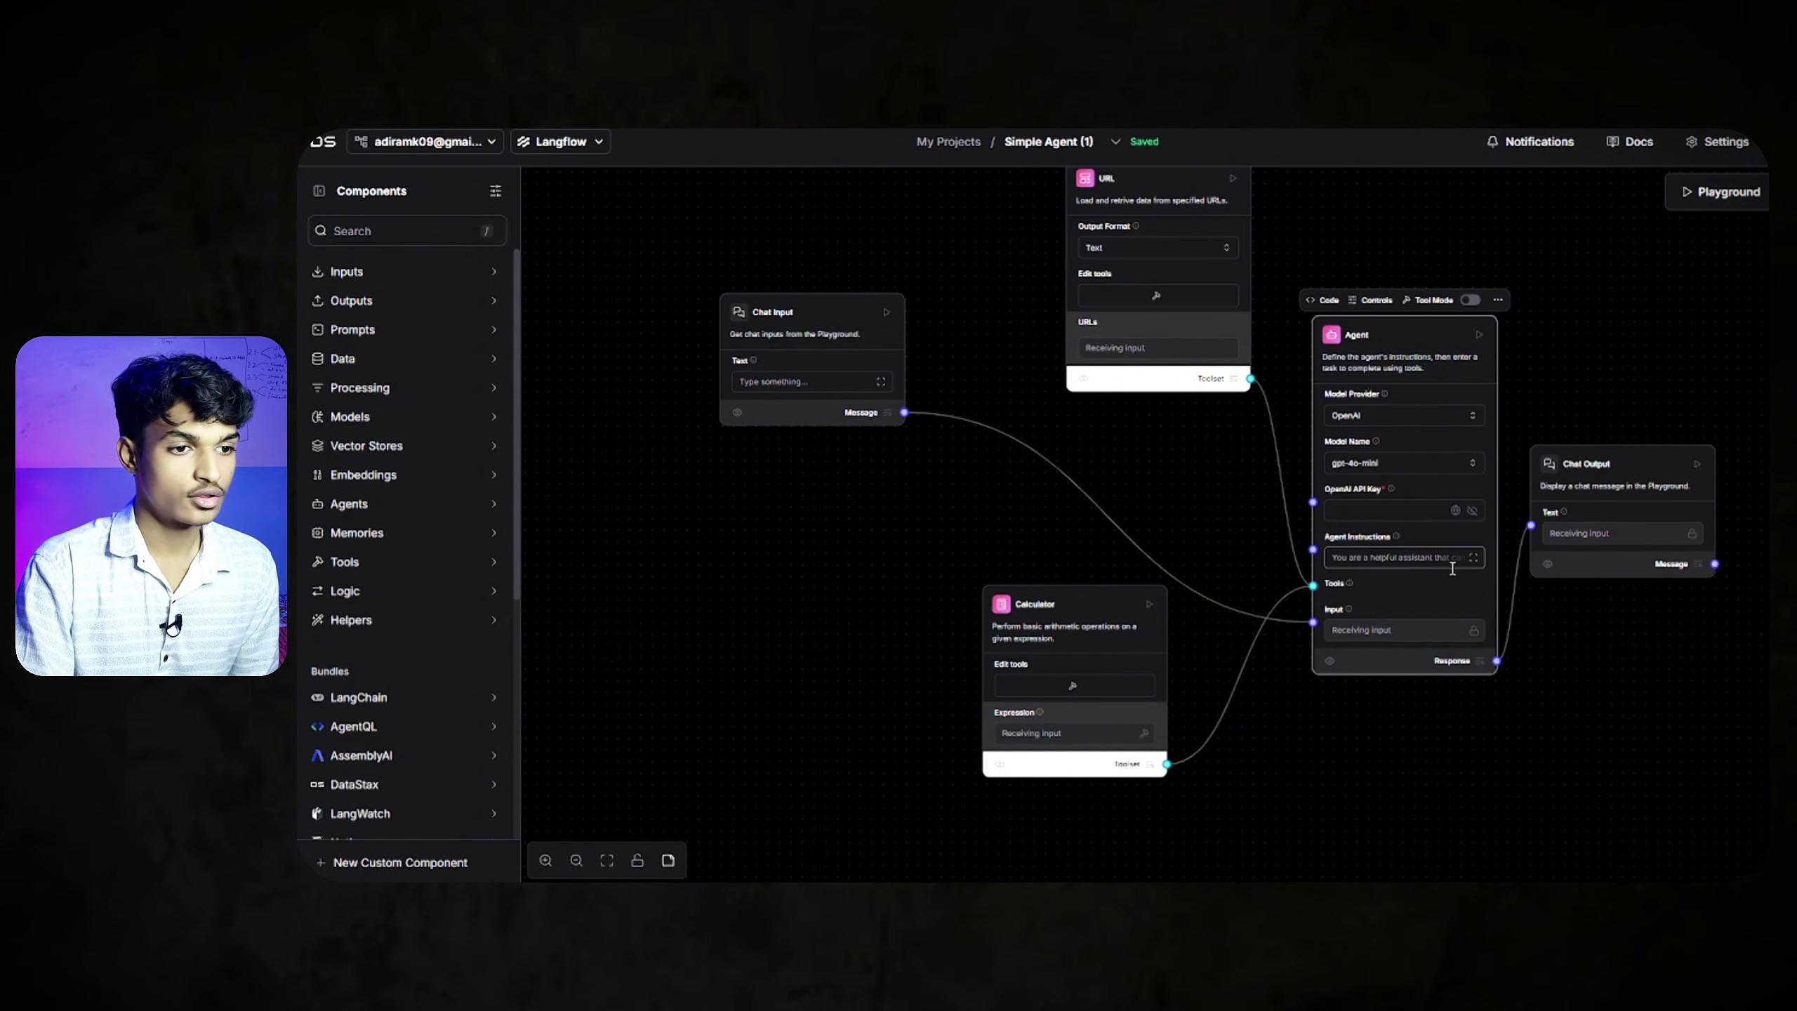
click(1475, 559)
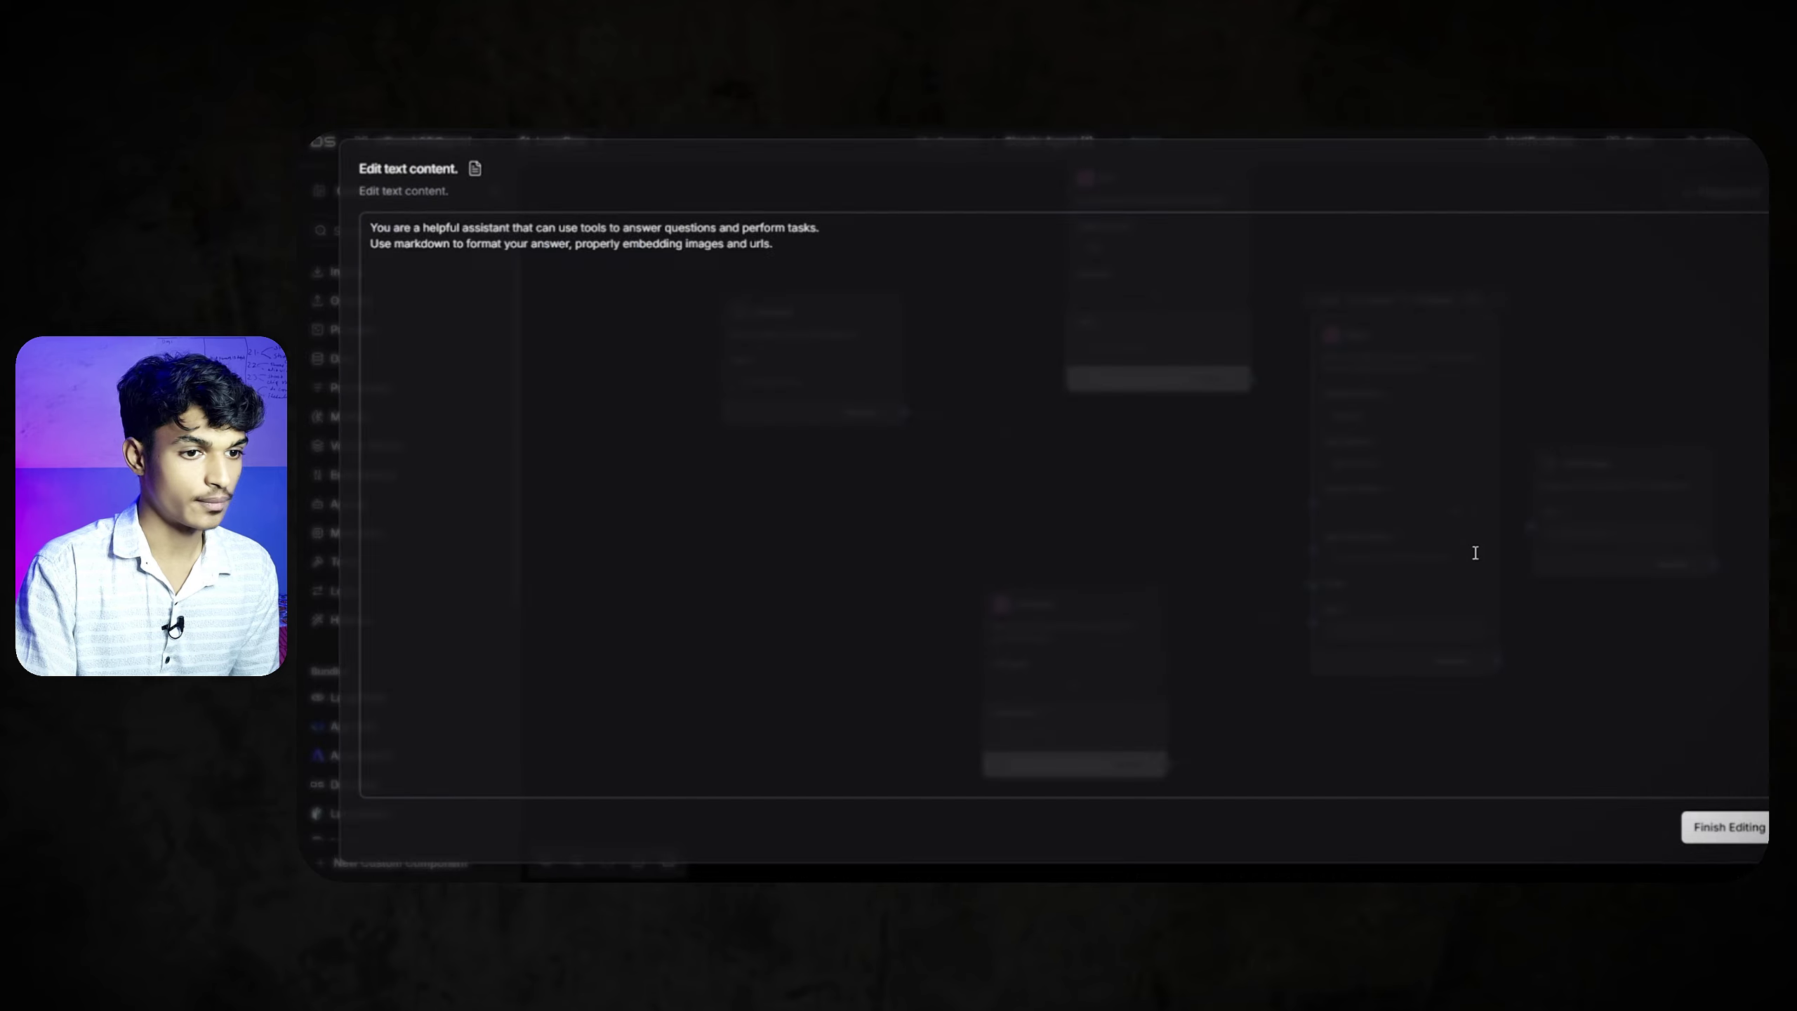
key(Escape)
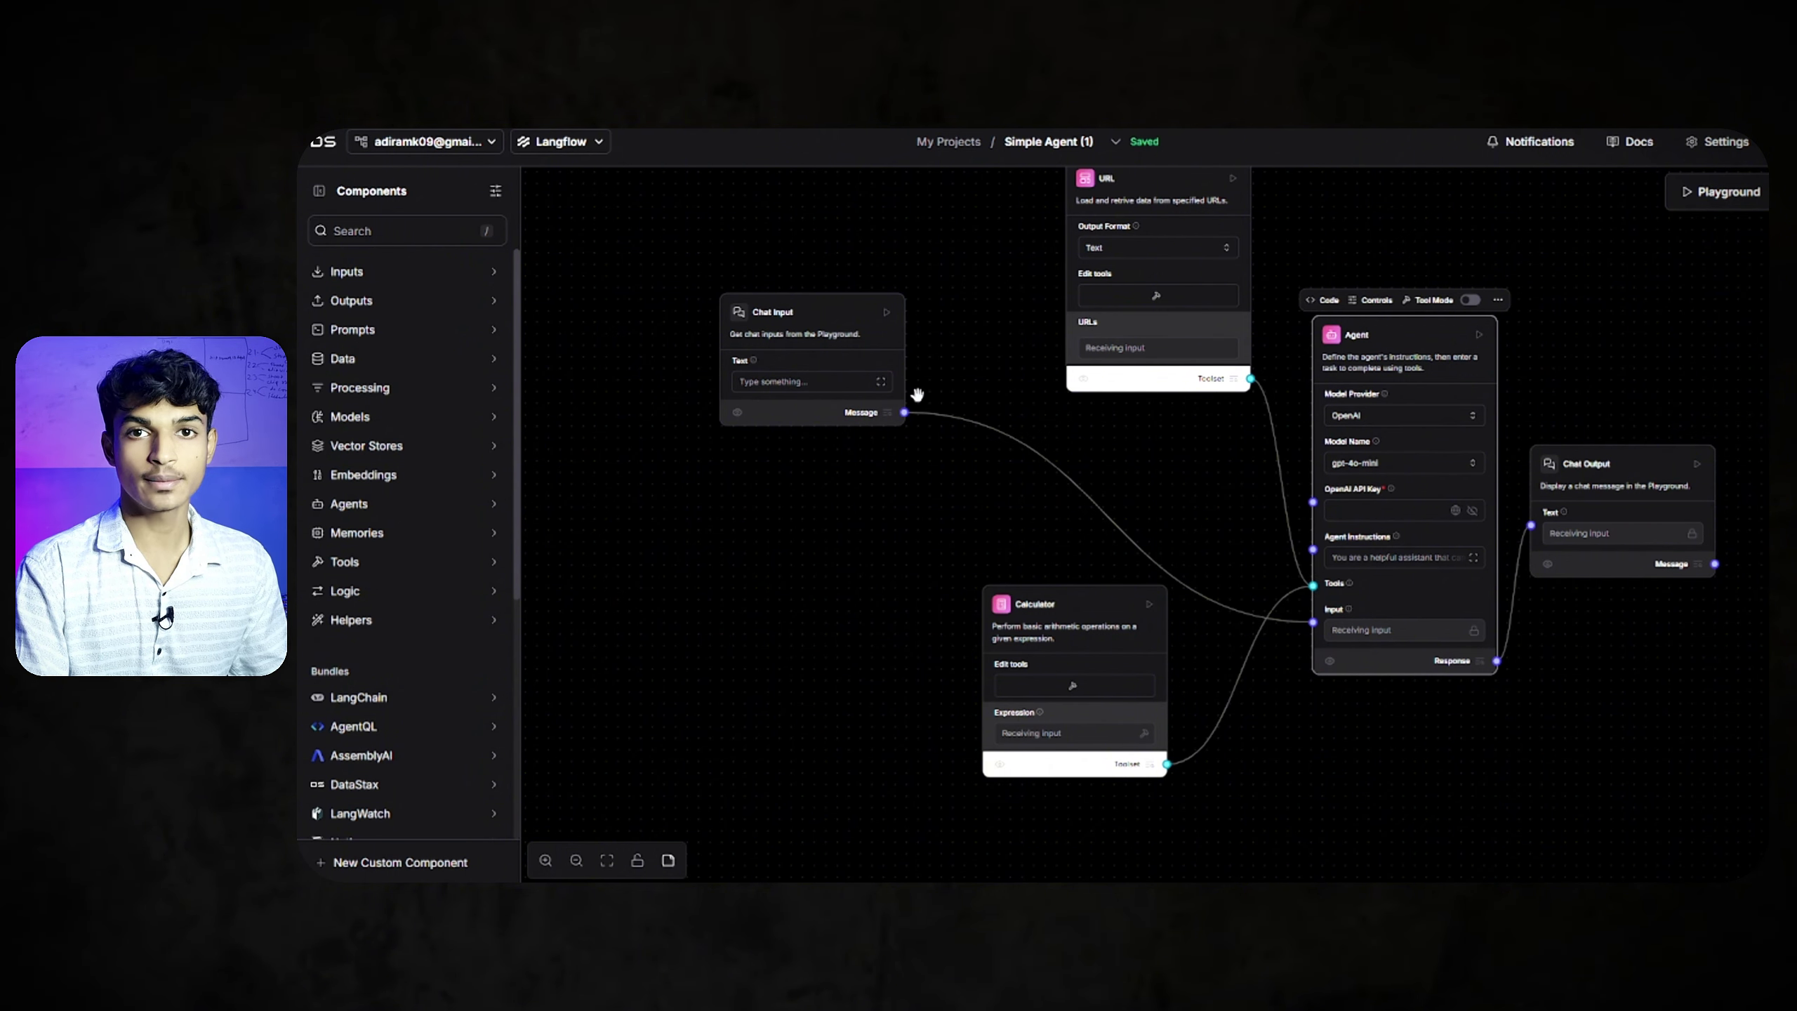
Move the Calculator component slightly up and the Chat Output component farther right and down from the Agent
drag(1046, 598, 1030, 546)
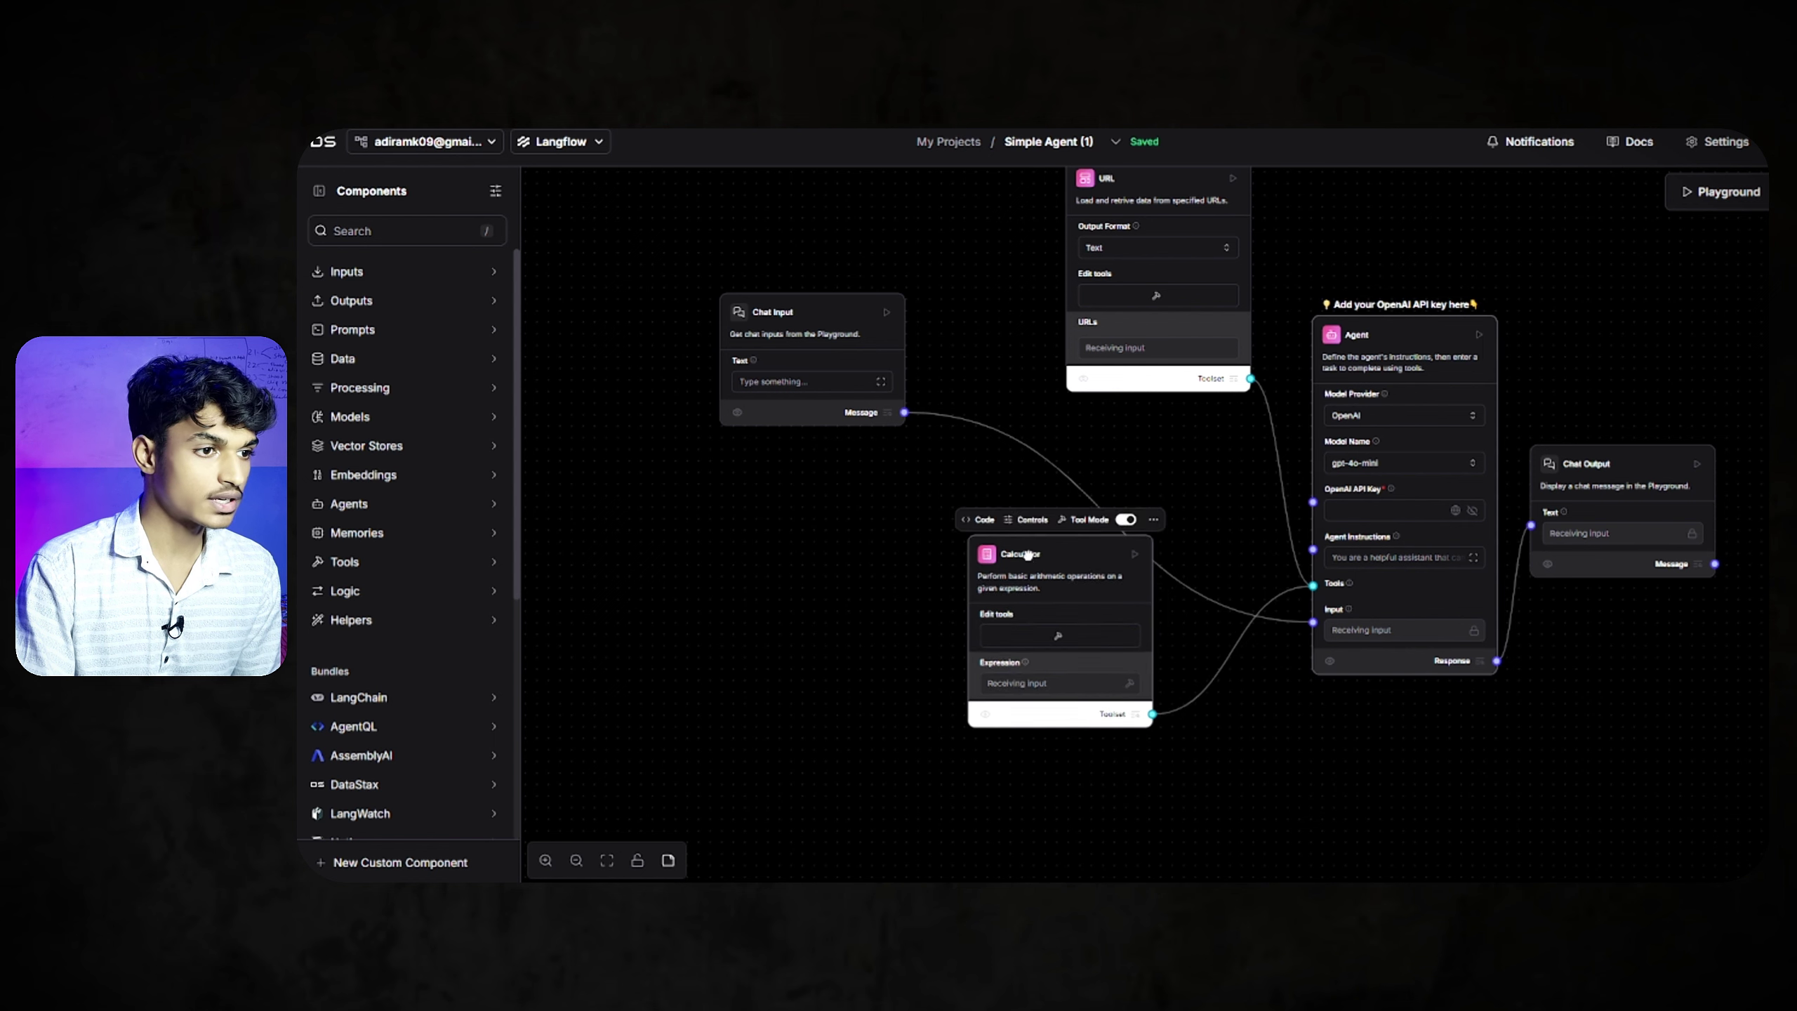
click(806, 386)
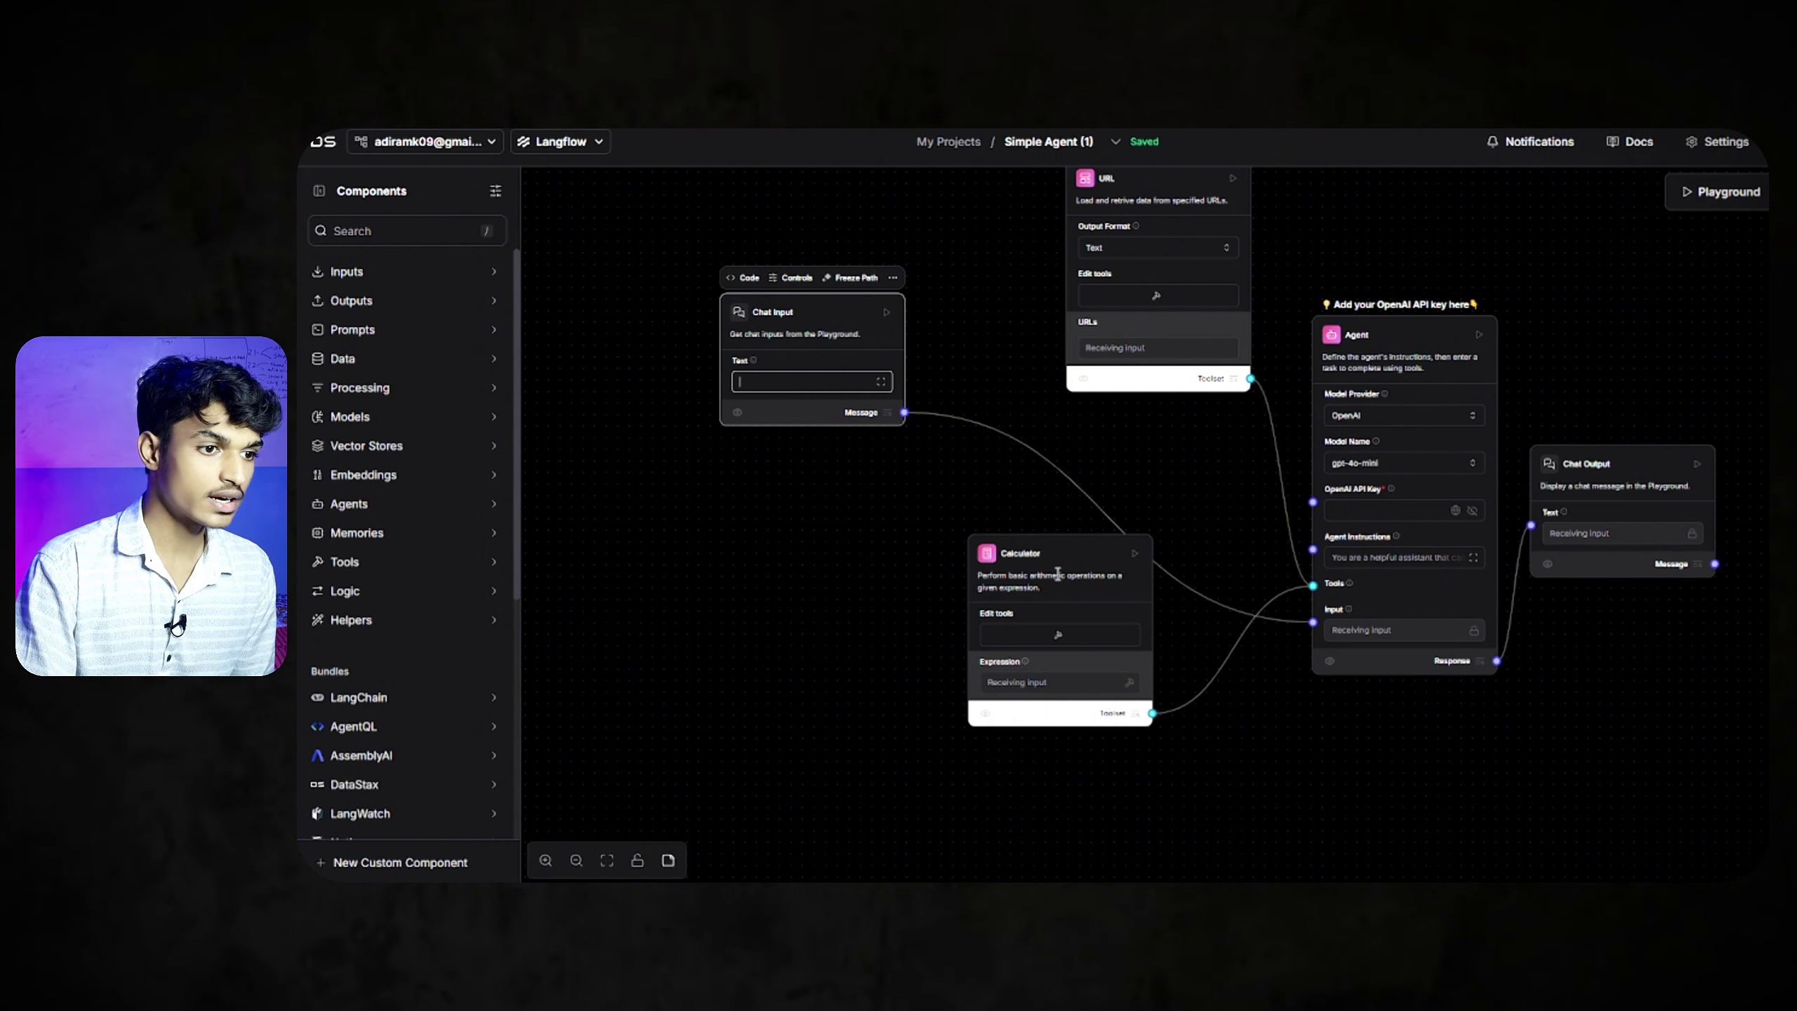
click(1056, 572)
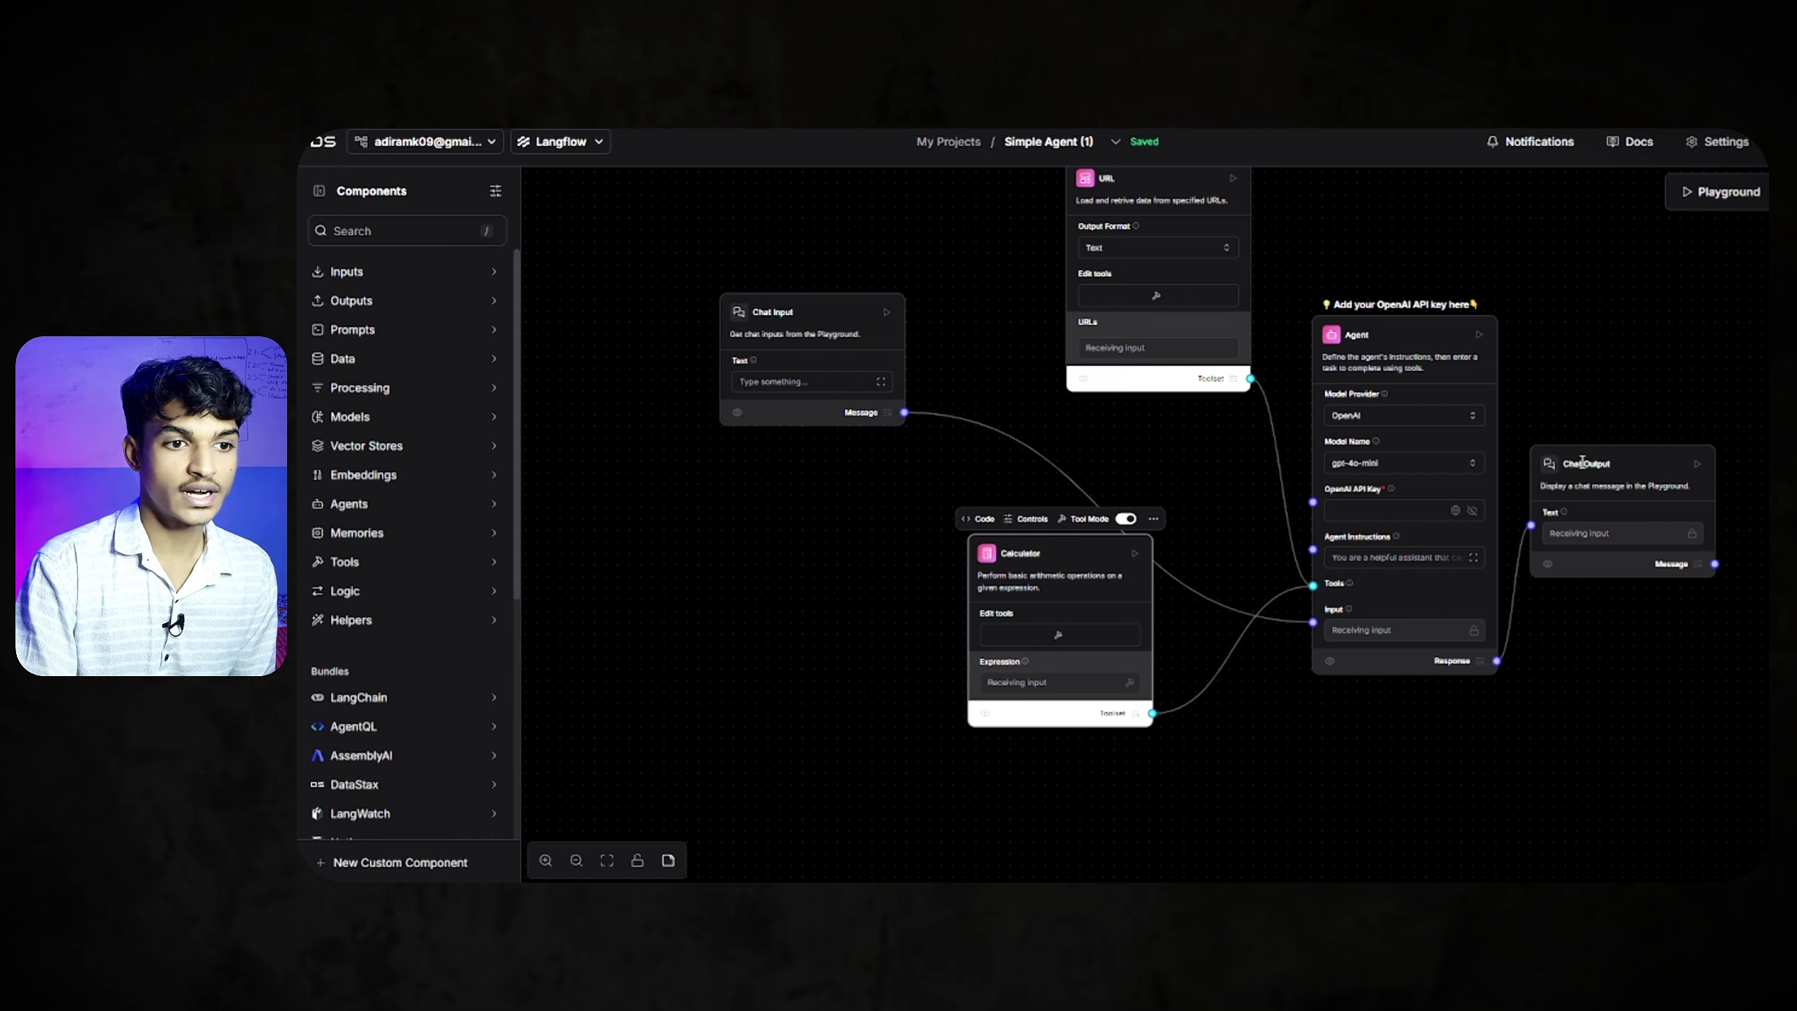
click(1583, 462)
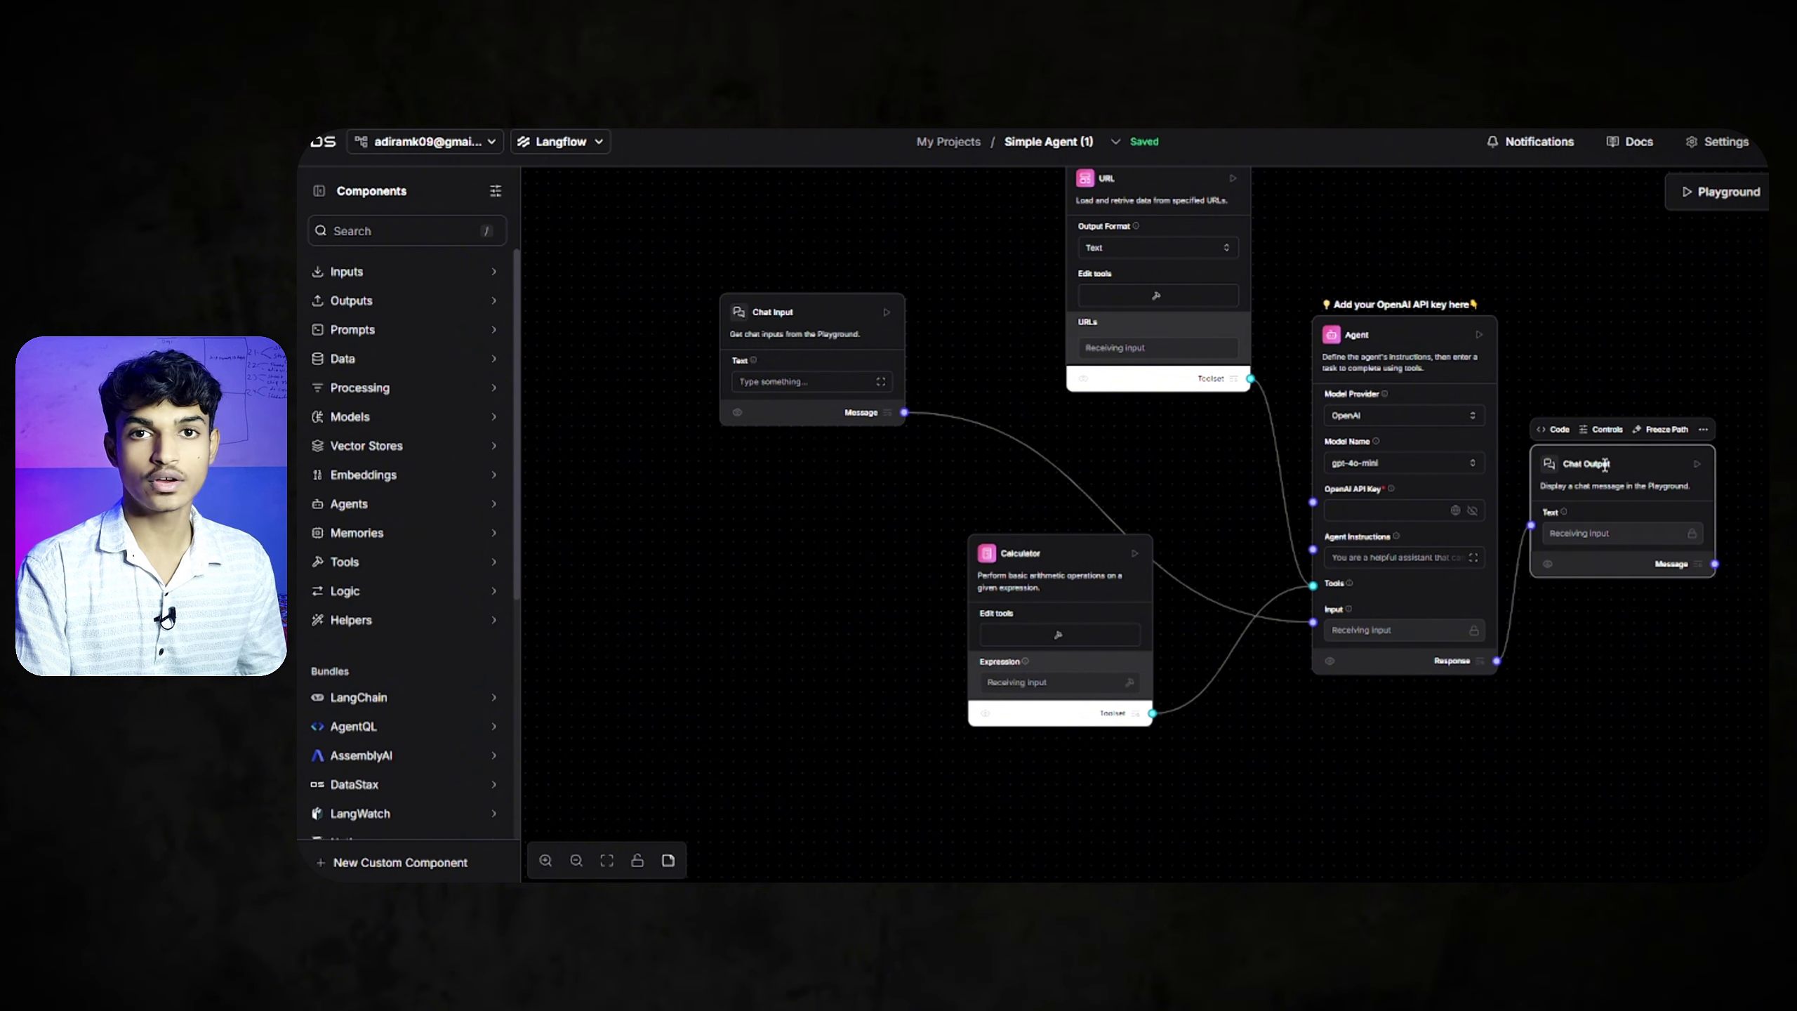
drag(1605, 464, 1686, 527)
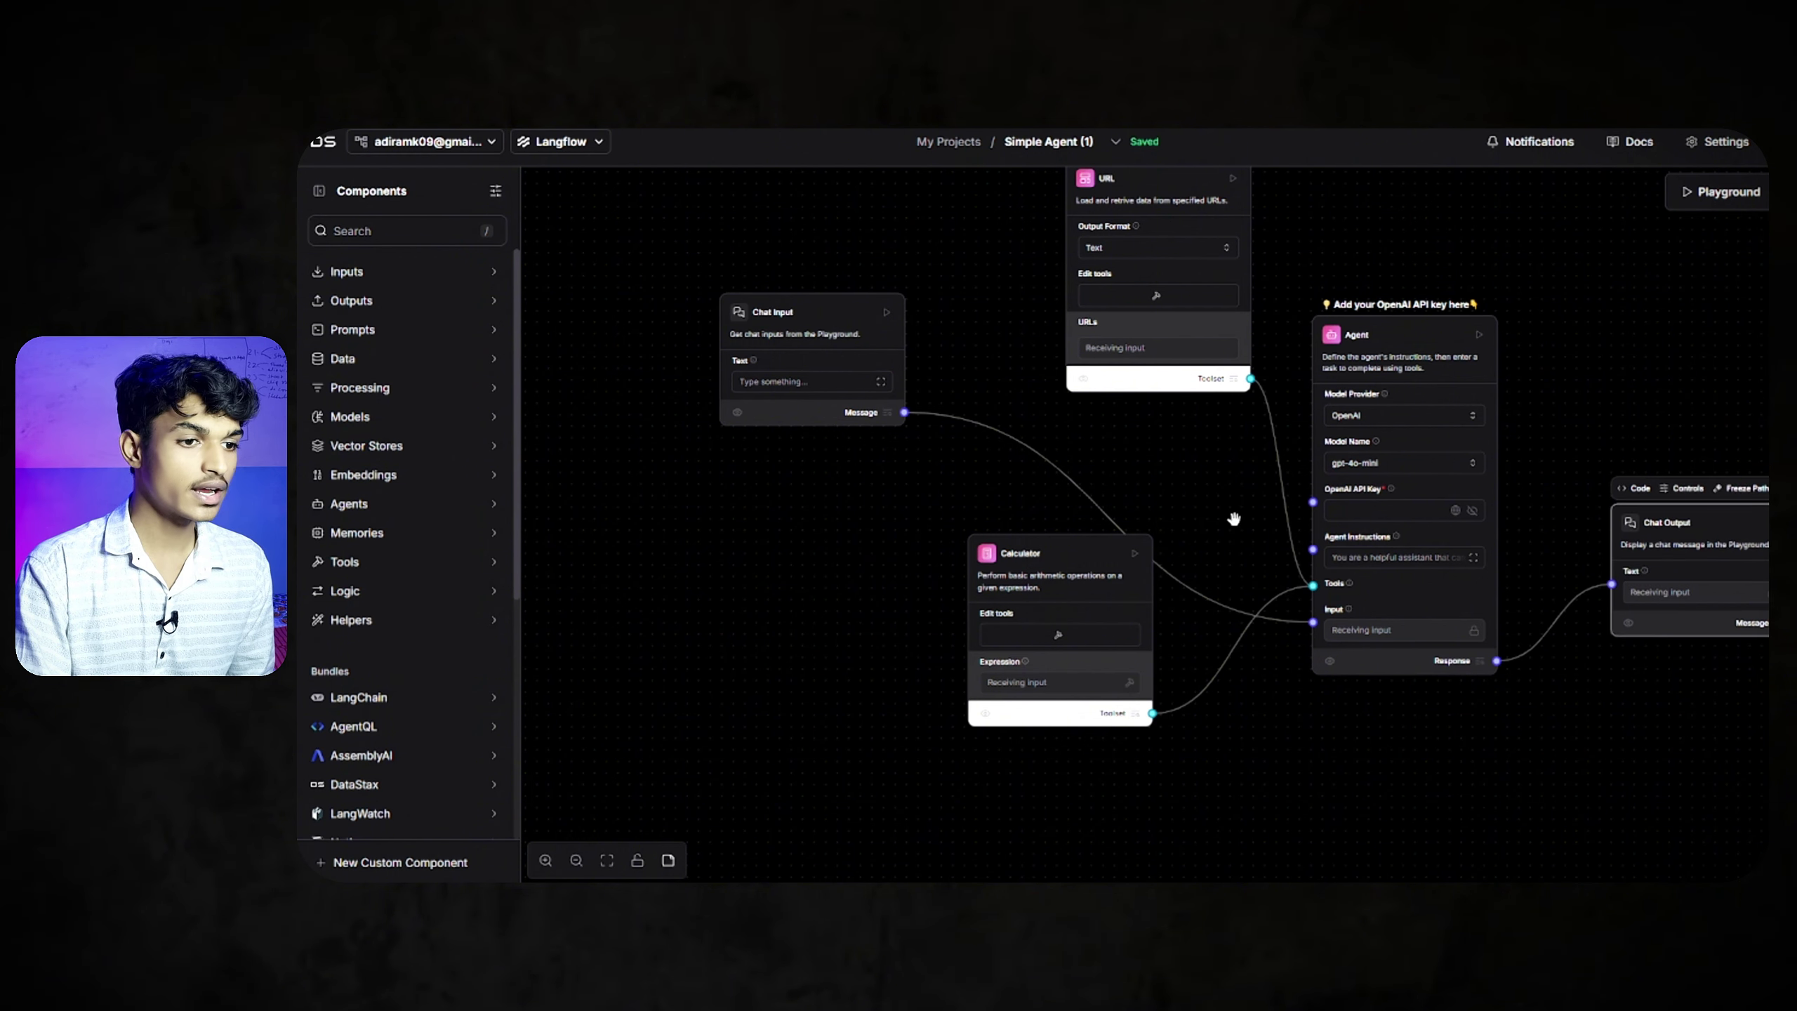
Delete the Calculator and URL tool components from the flow
drag(1235, 517, 1268, 610)
click(1119, 631)
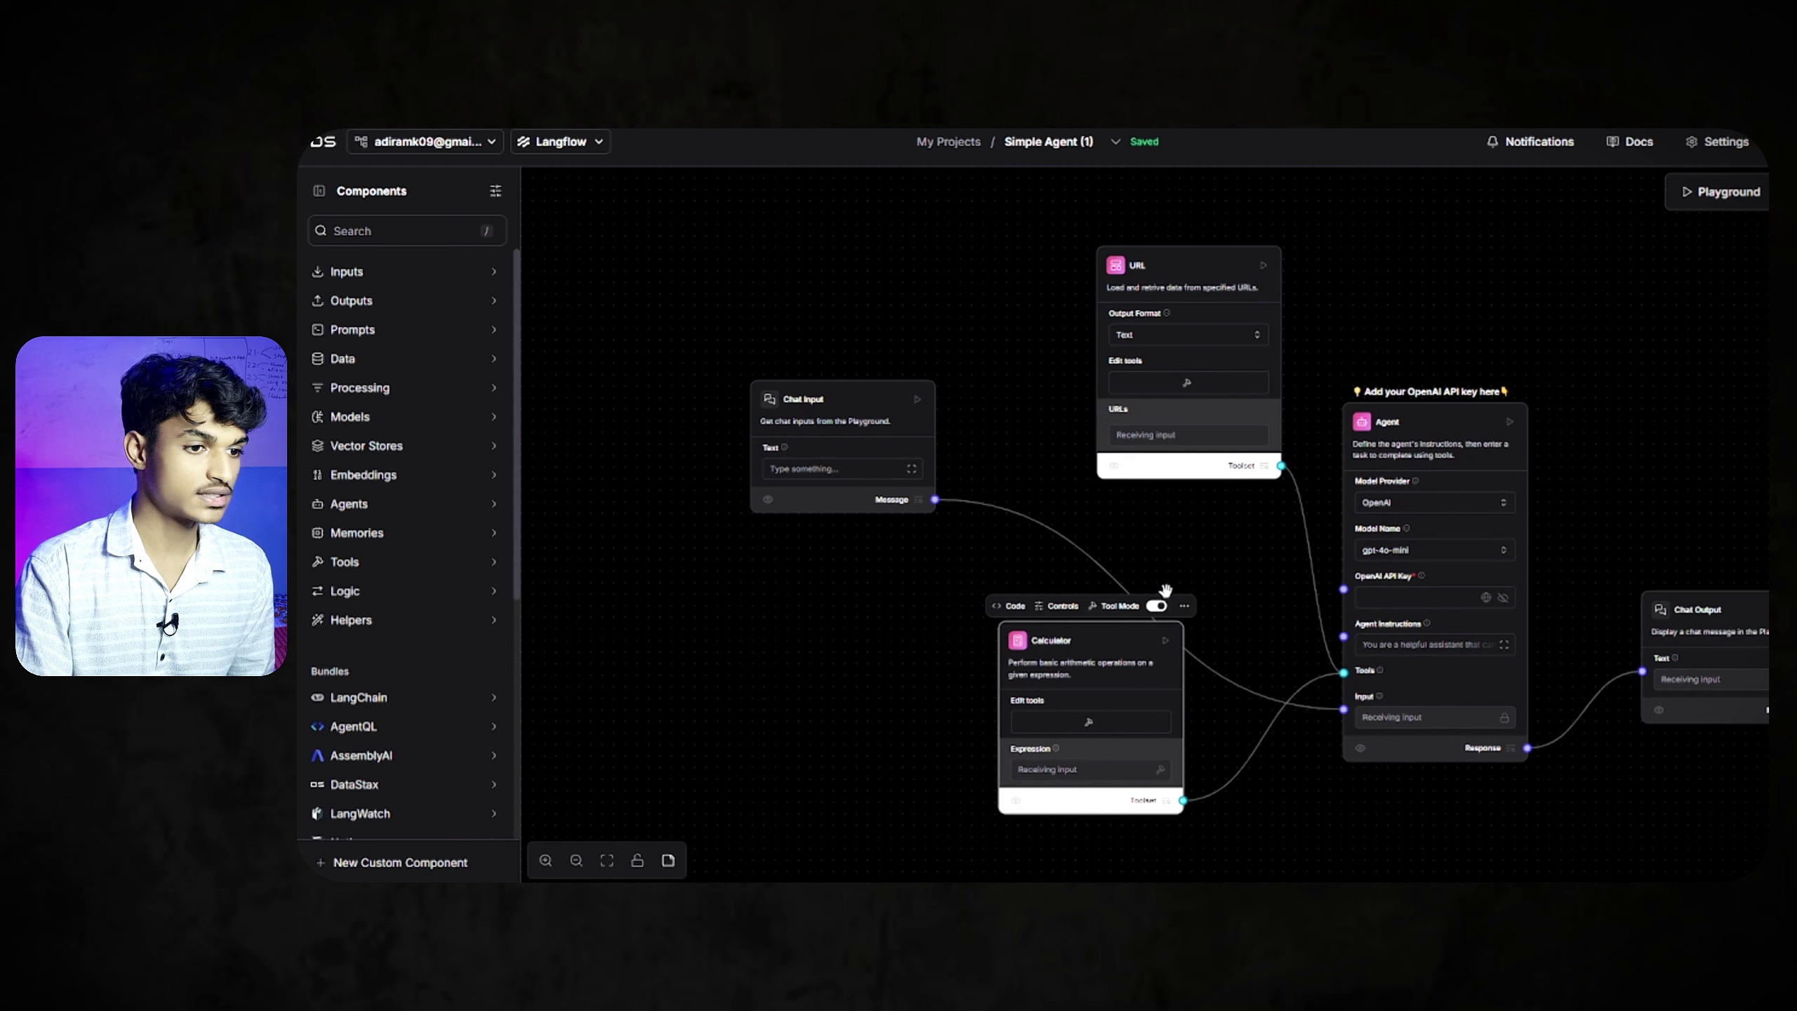
click(1185, 607)
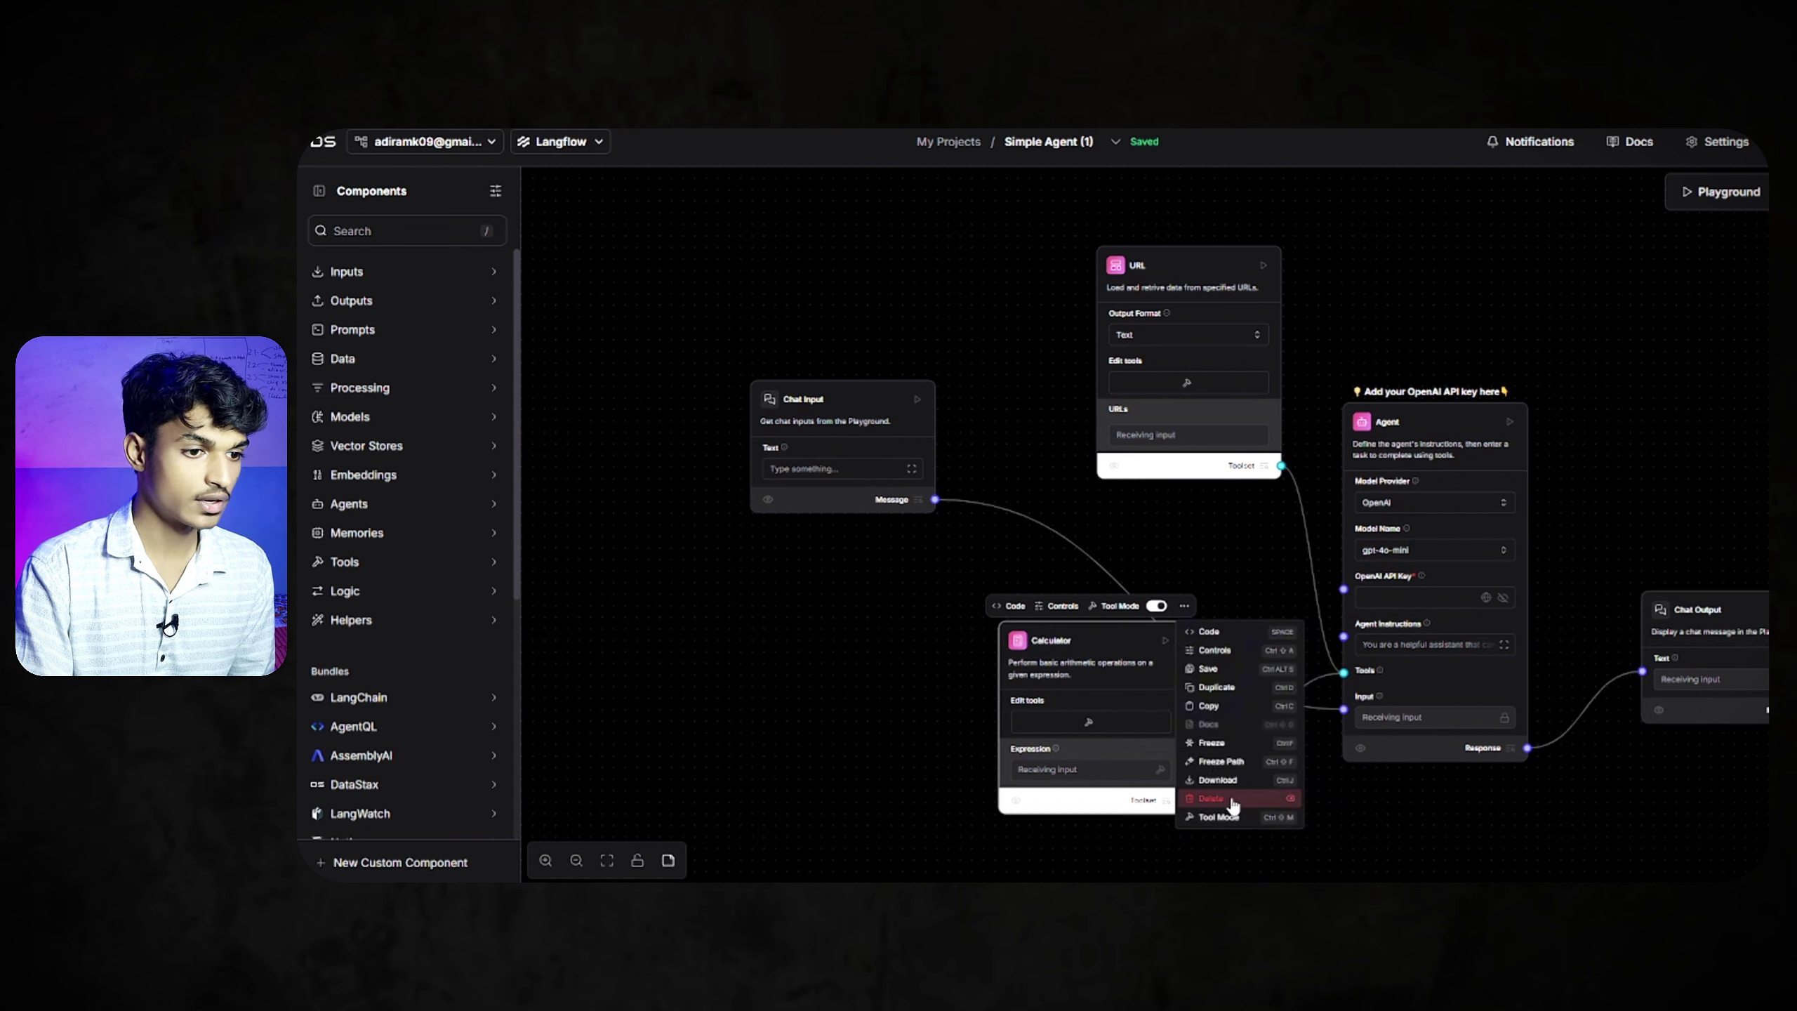
click(1211, 798)
click(1199, 257)
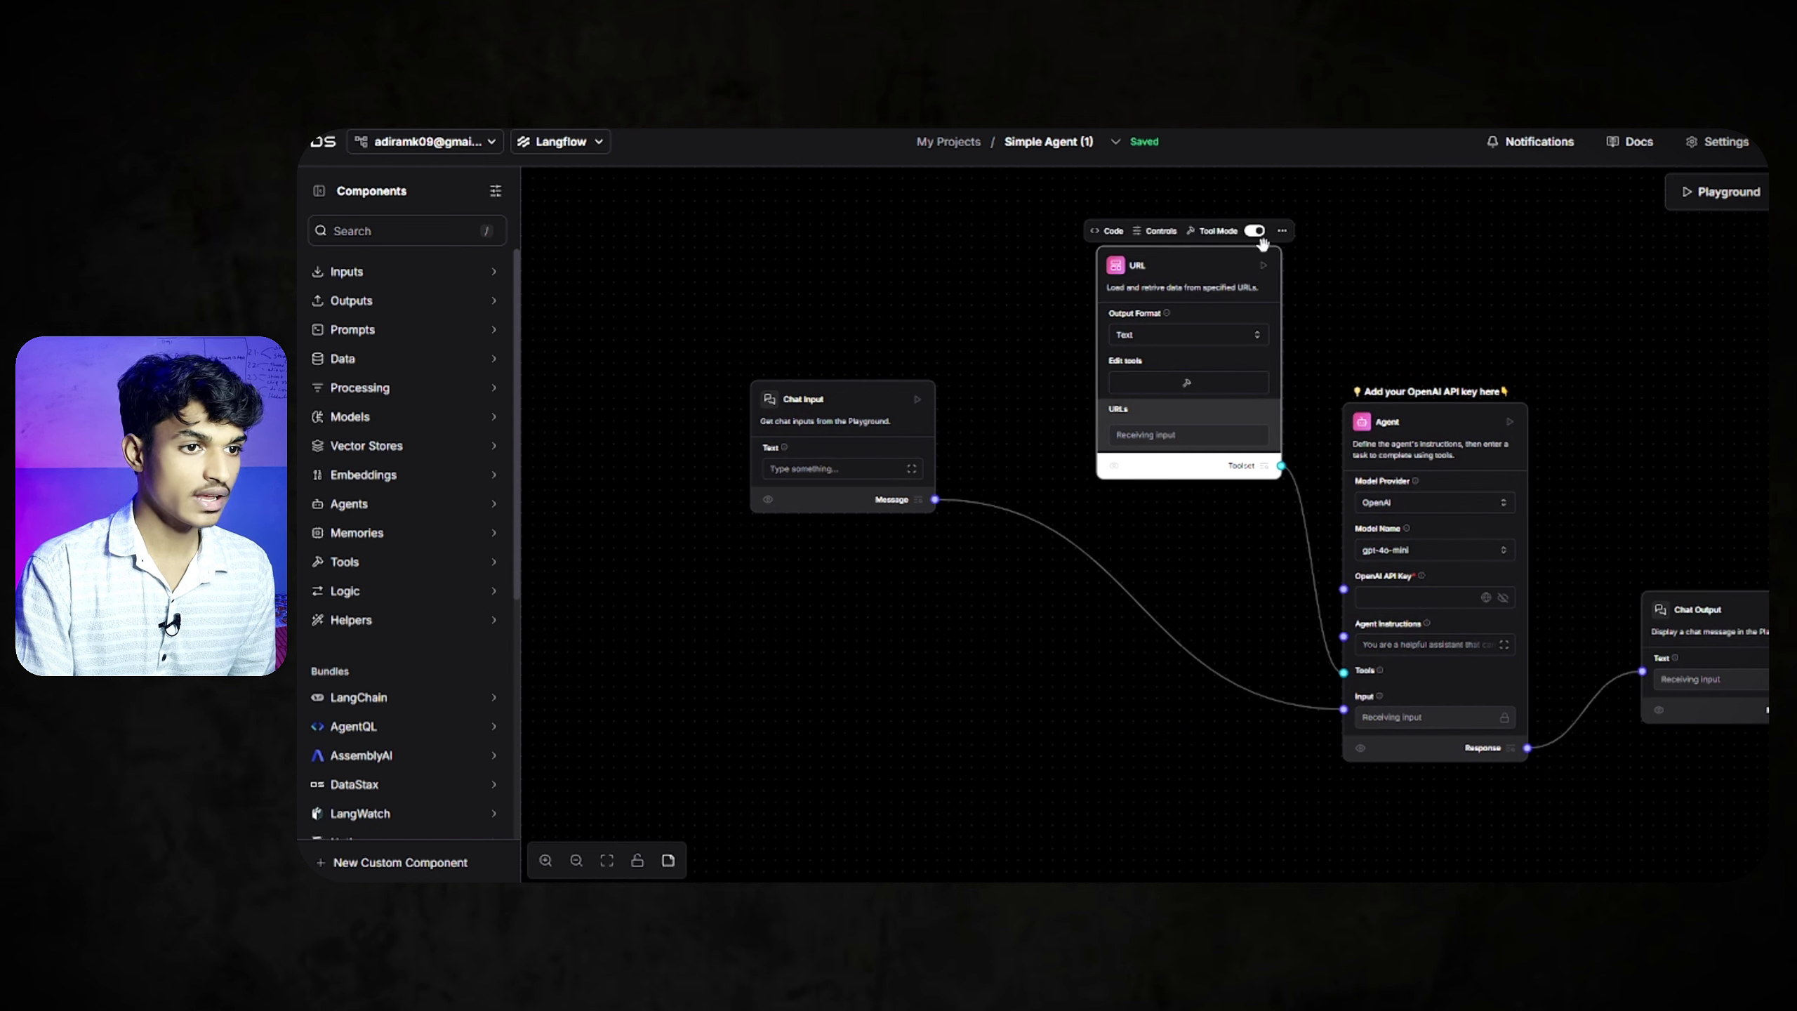
click(1282, 231)
click(1315, 423)
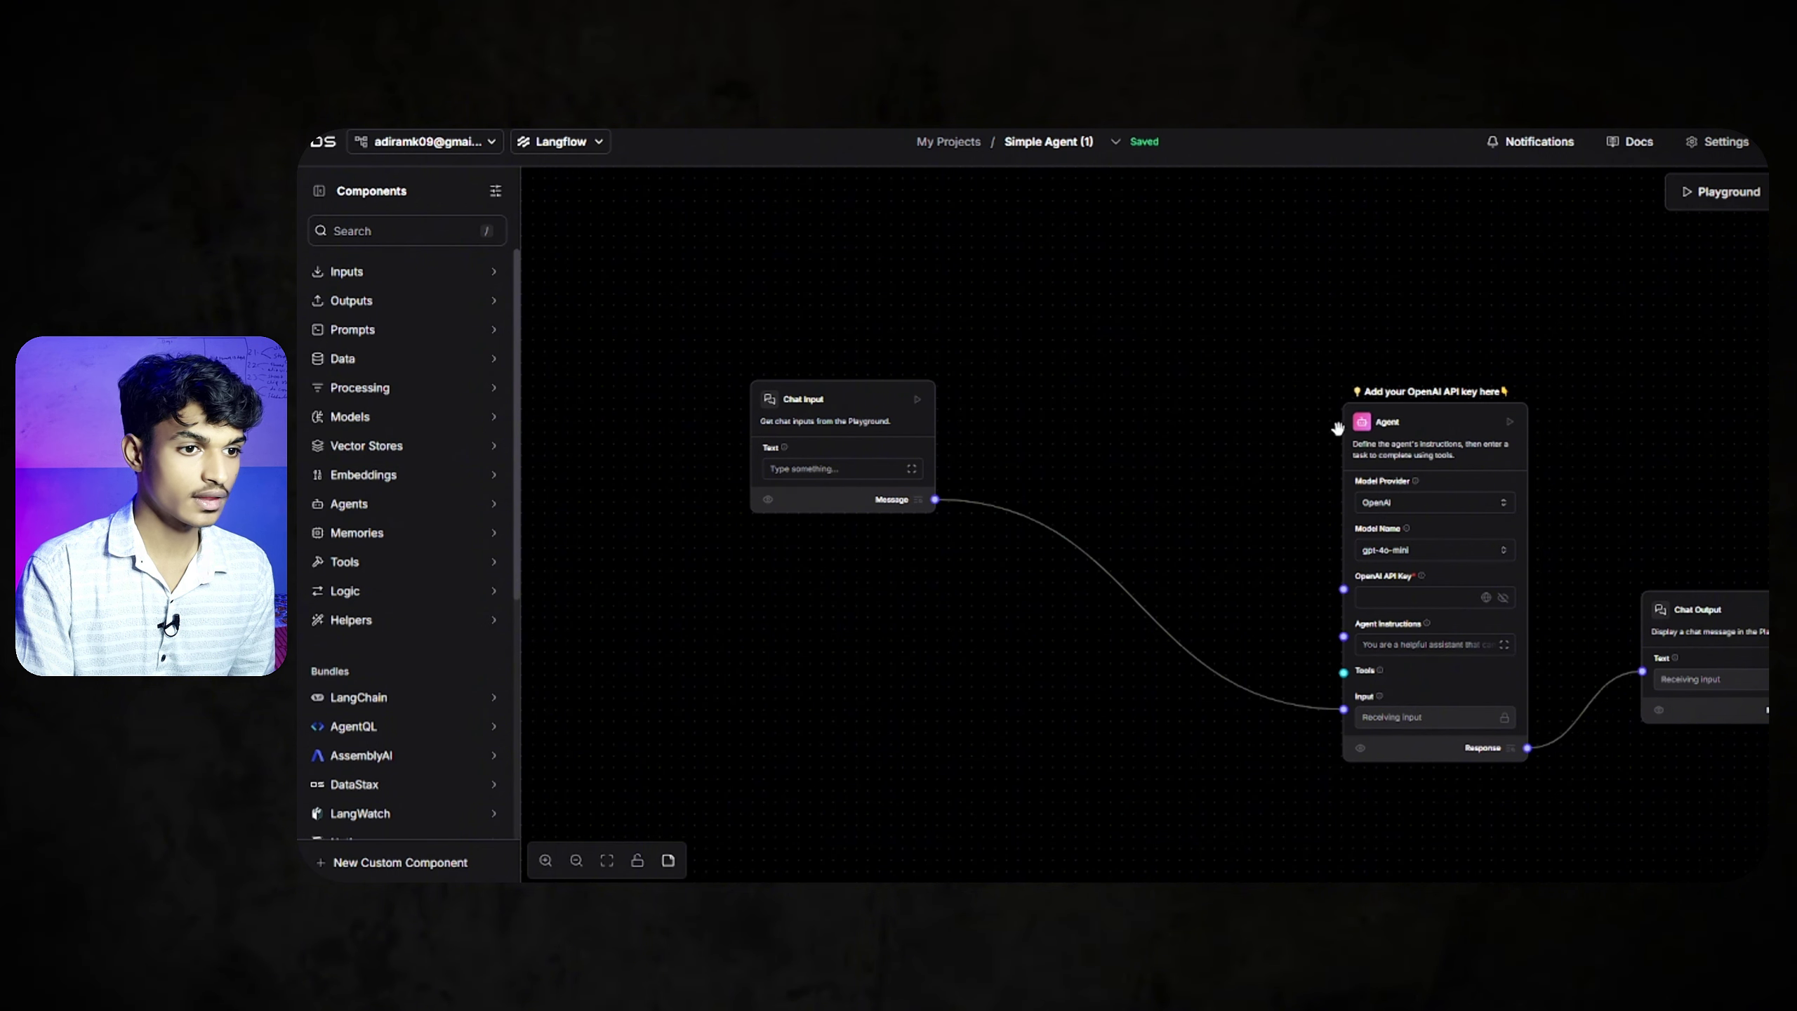
Move the Agent component up and closer to Chat Input, and delete the "Add your OpenAI API key here" note
drag(1430, 422, 1339, 272)
click(1473, 397)
key(Delete)
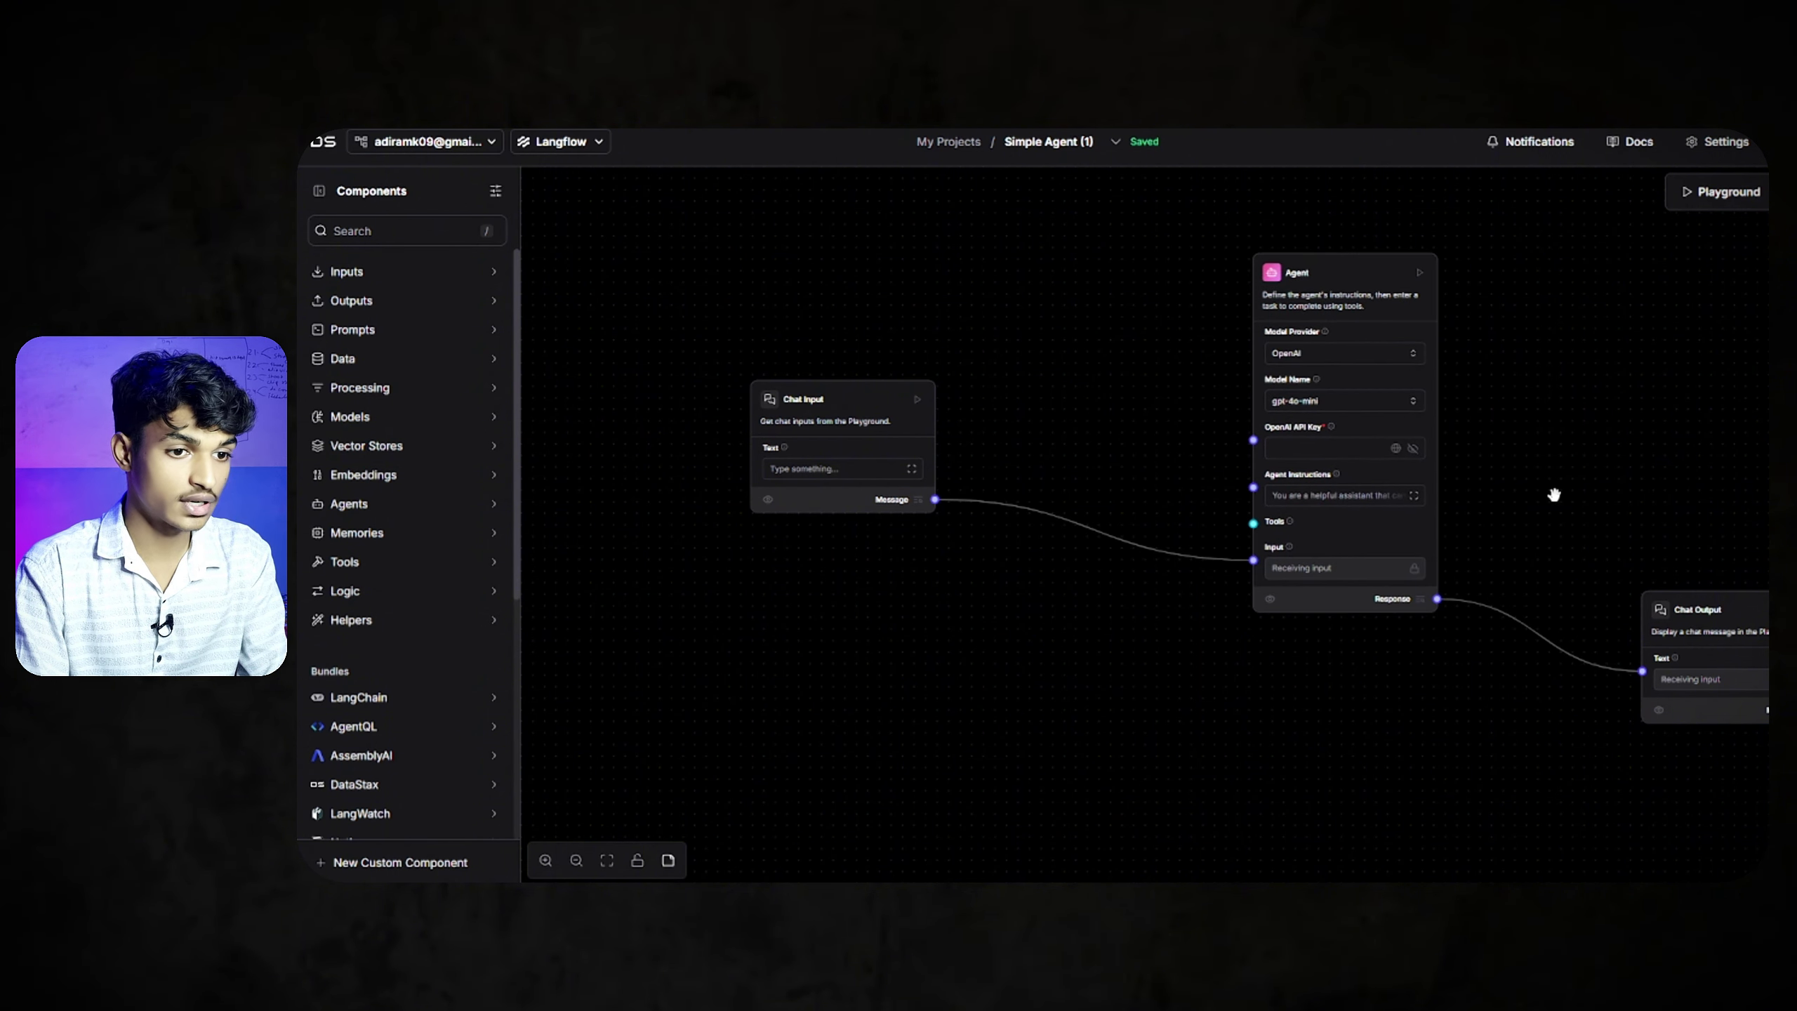
Reposition Chat Input and Chat Output so their connections to the Agent component run nearly straight
drag(1678, 609, 1684, 486)
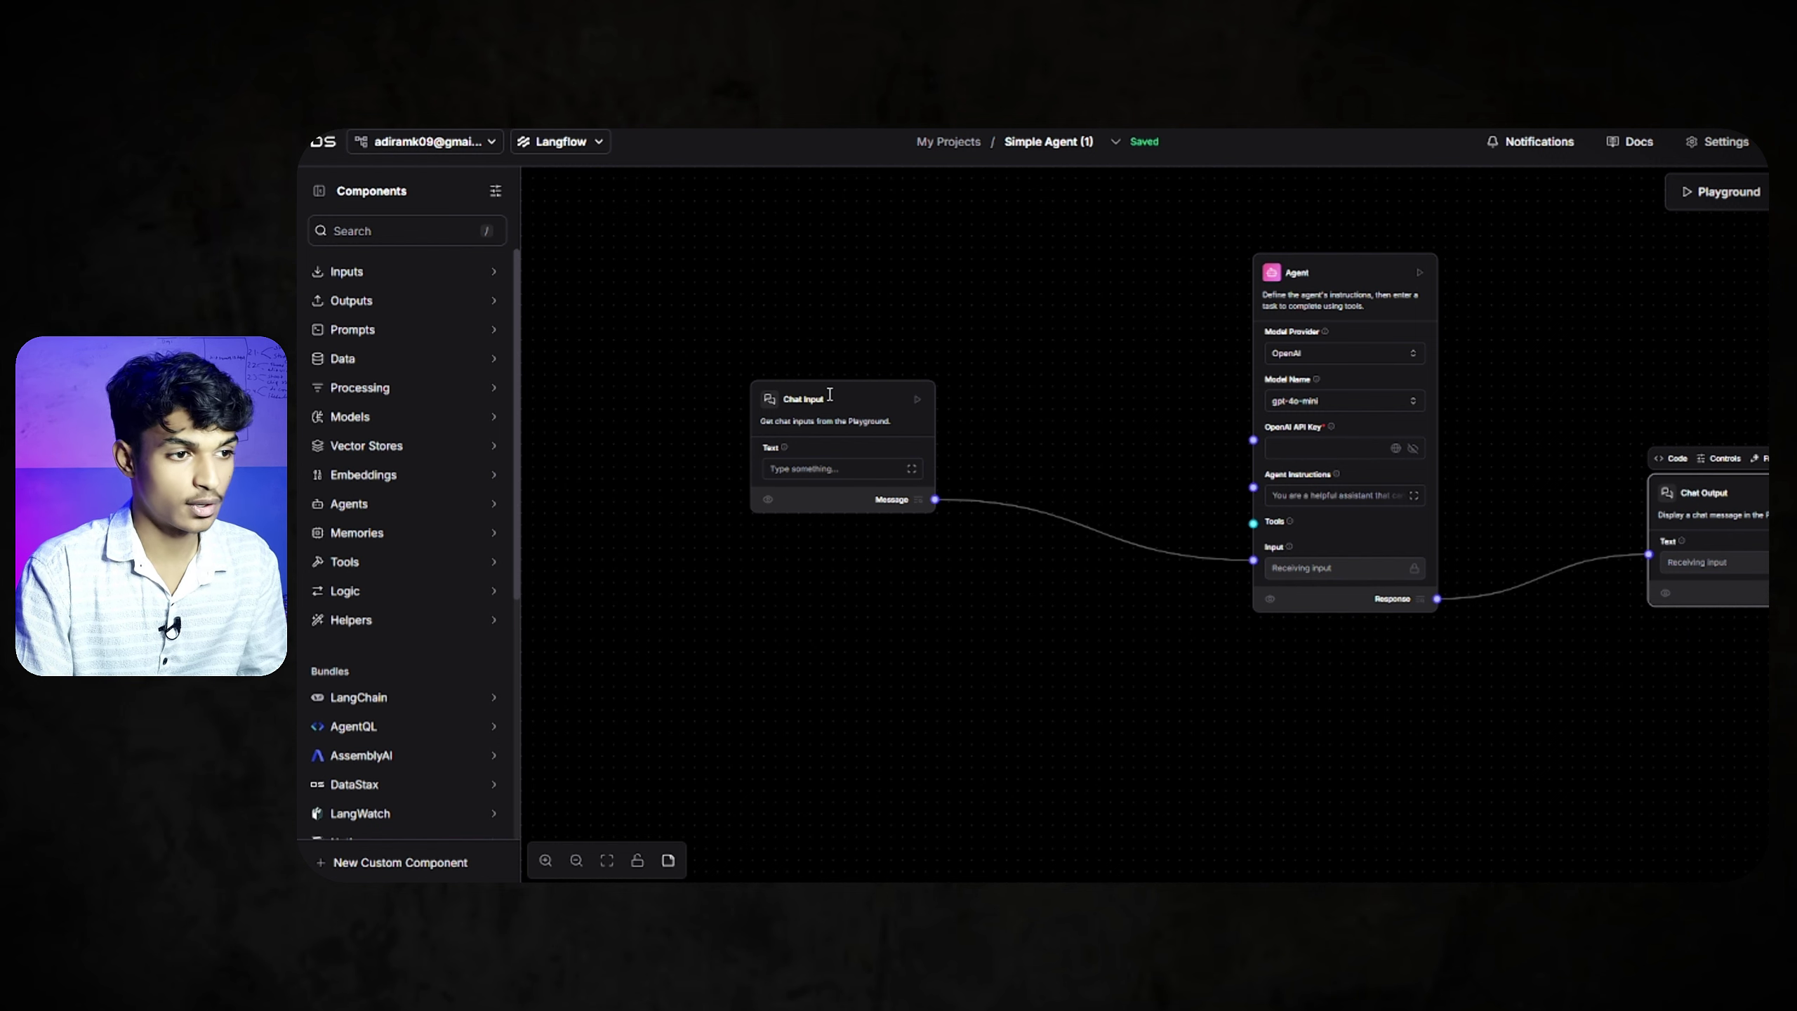
drag(830, 395, 830, 457)
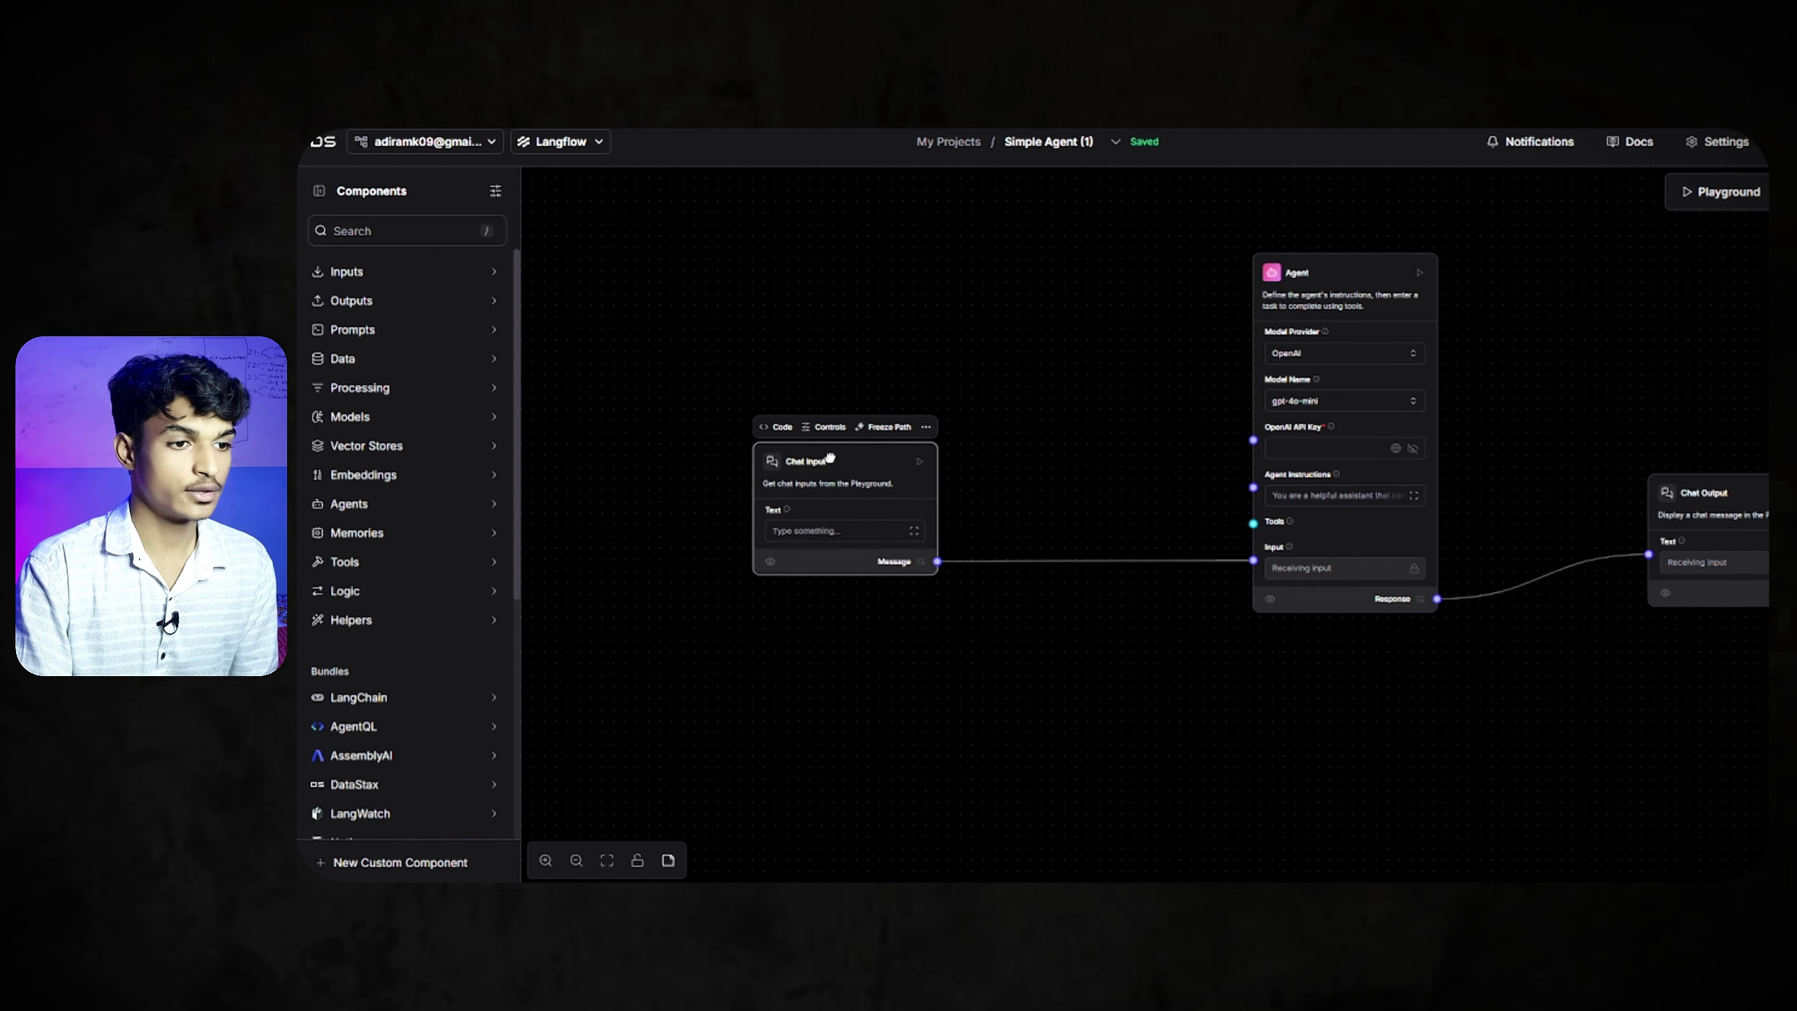
drag(1211, 704, 985, 635)
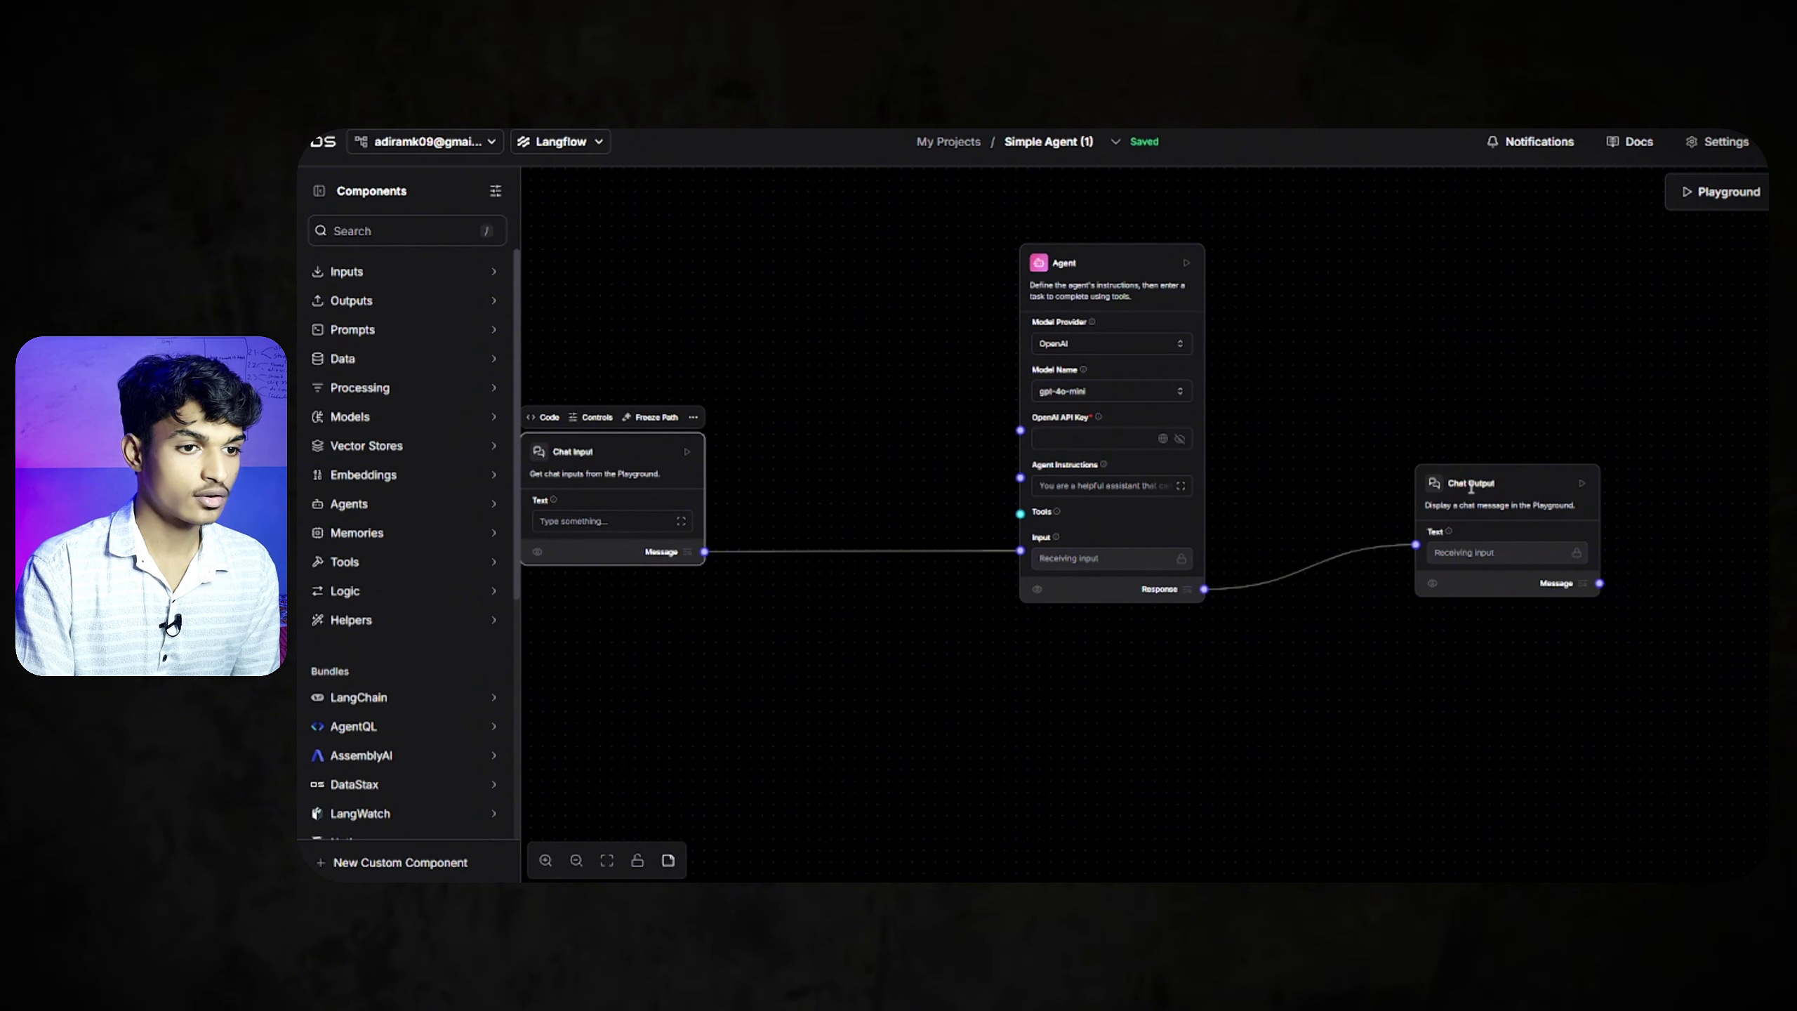
drag(1472, 487, 1494, 520)
drag(958, 688, 1210, 678)
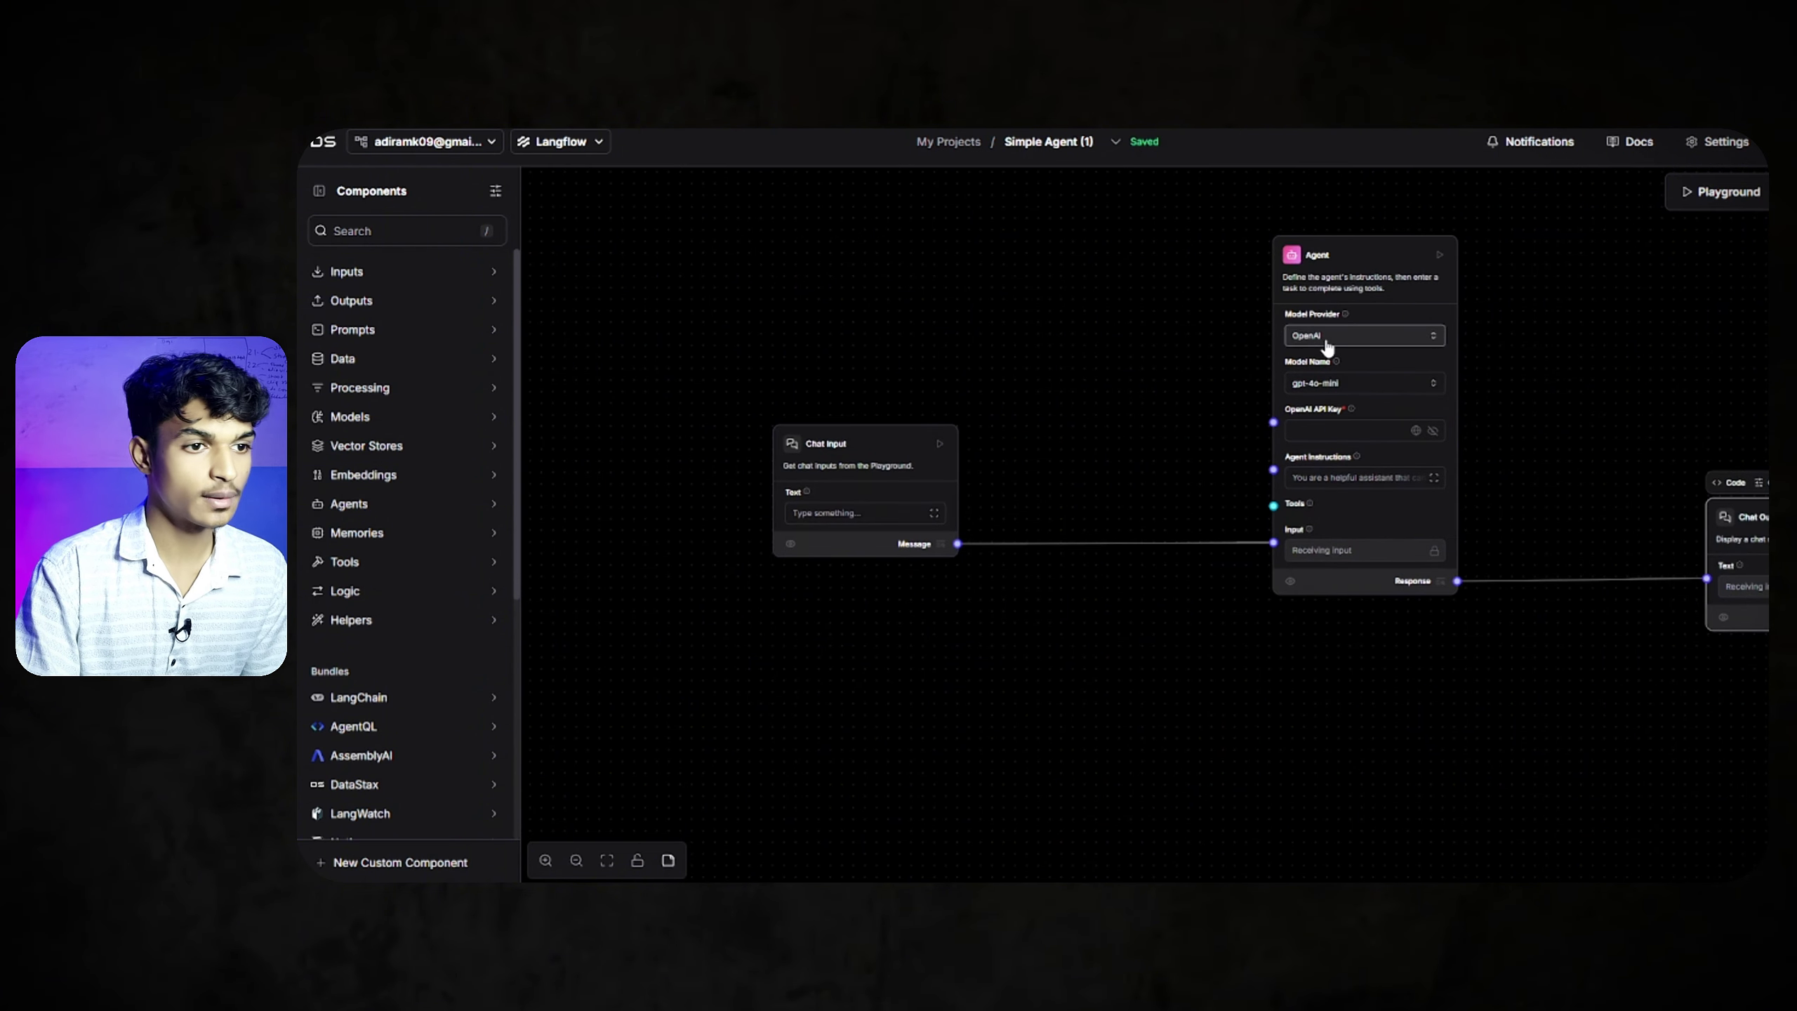
Switch the Agent's model provider to Custom and try to feed it from an added DeepSeek component's Language Model output
click(1323, 337)
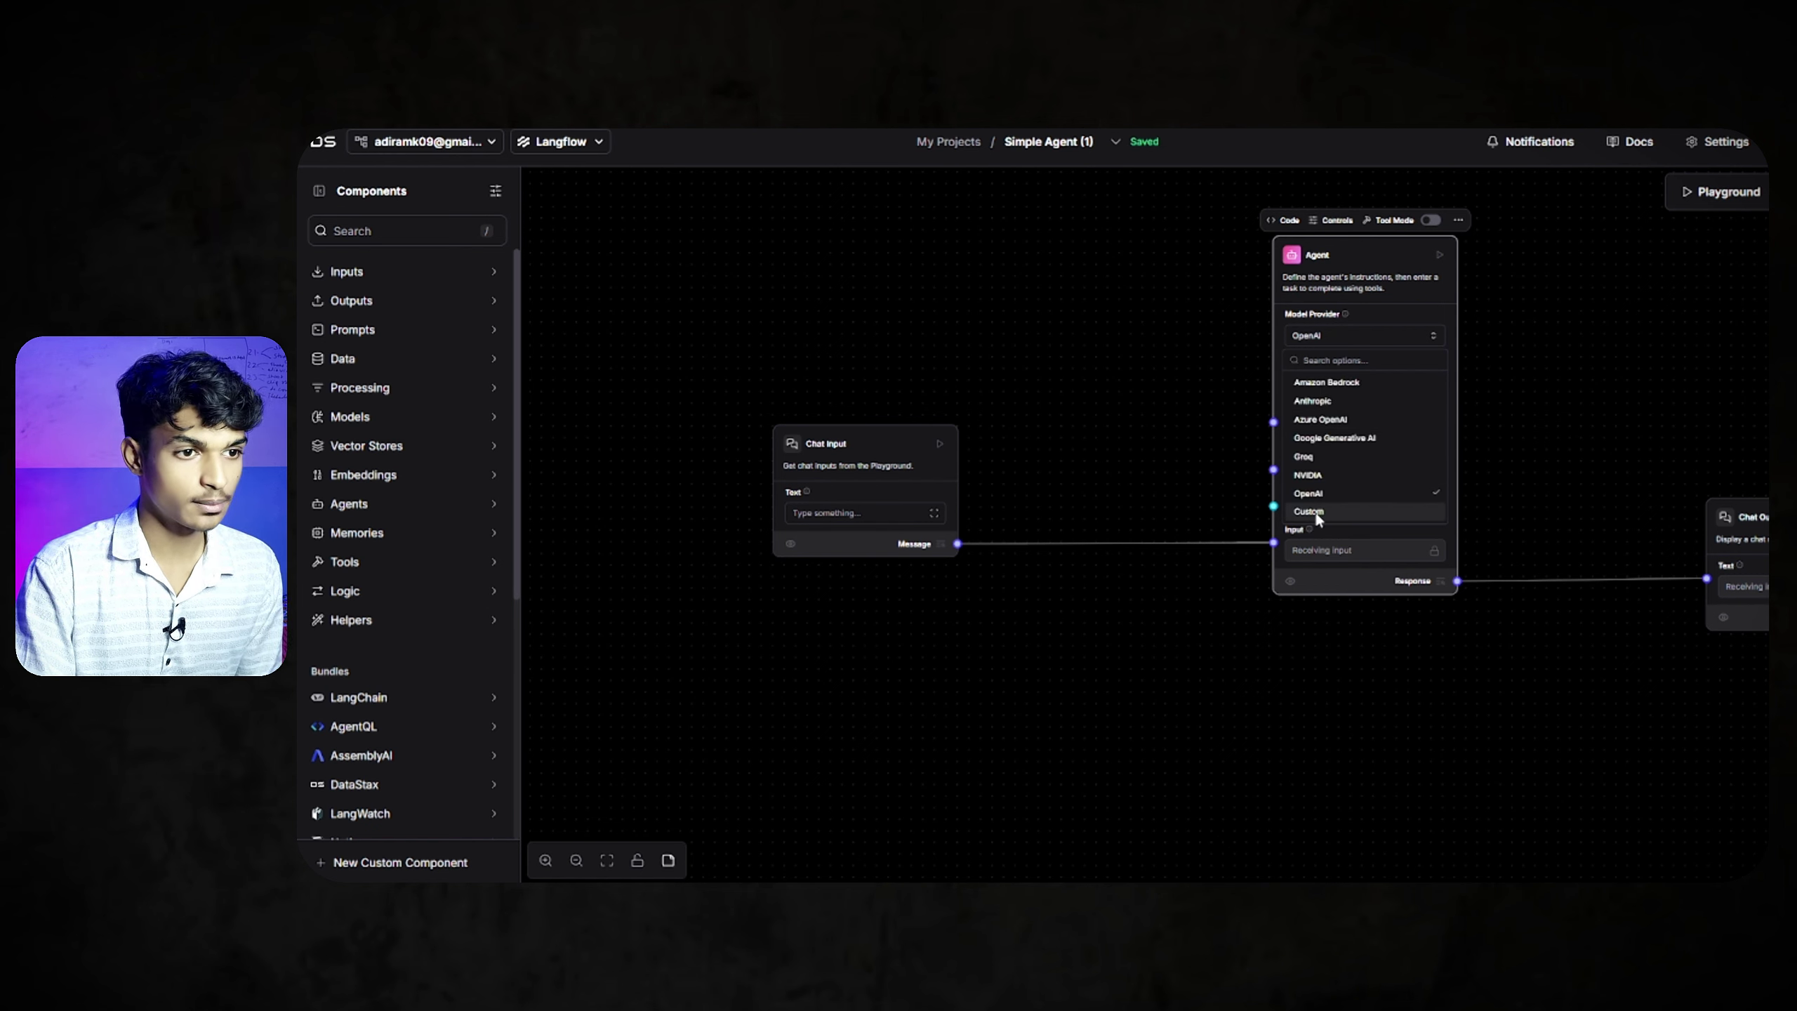
click(1319, 508)
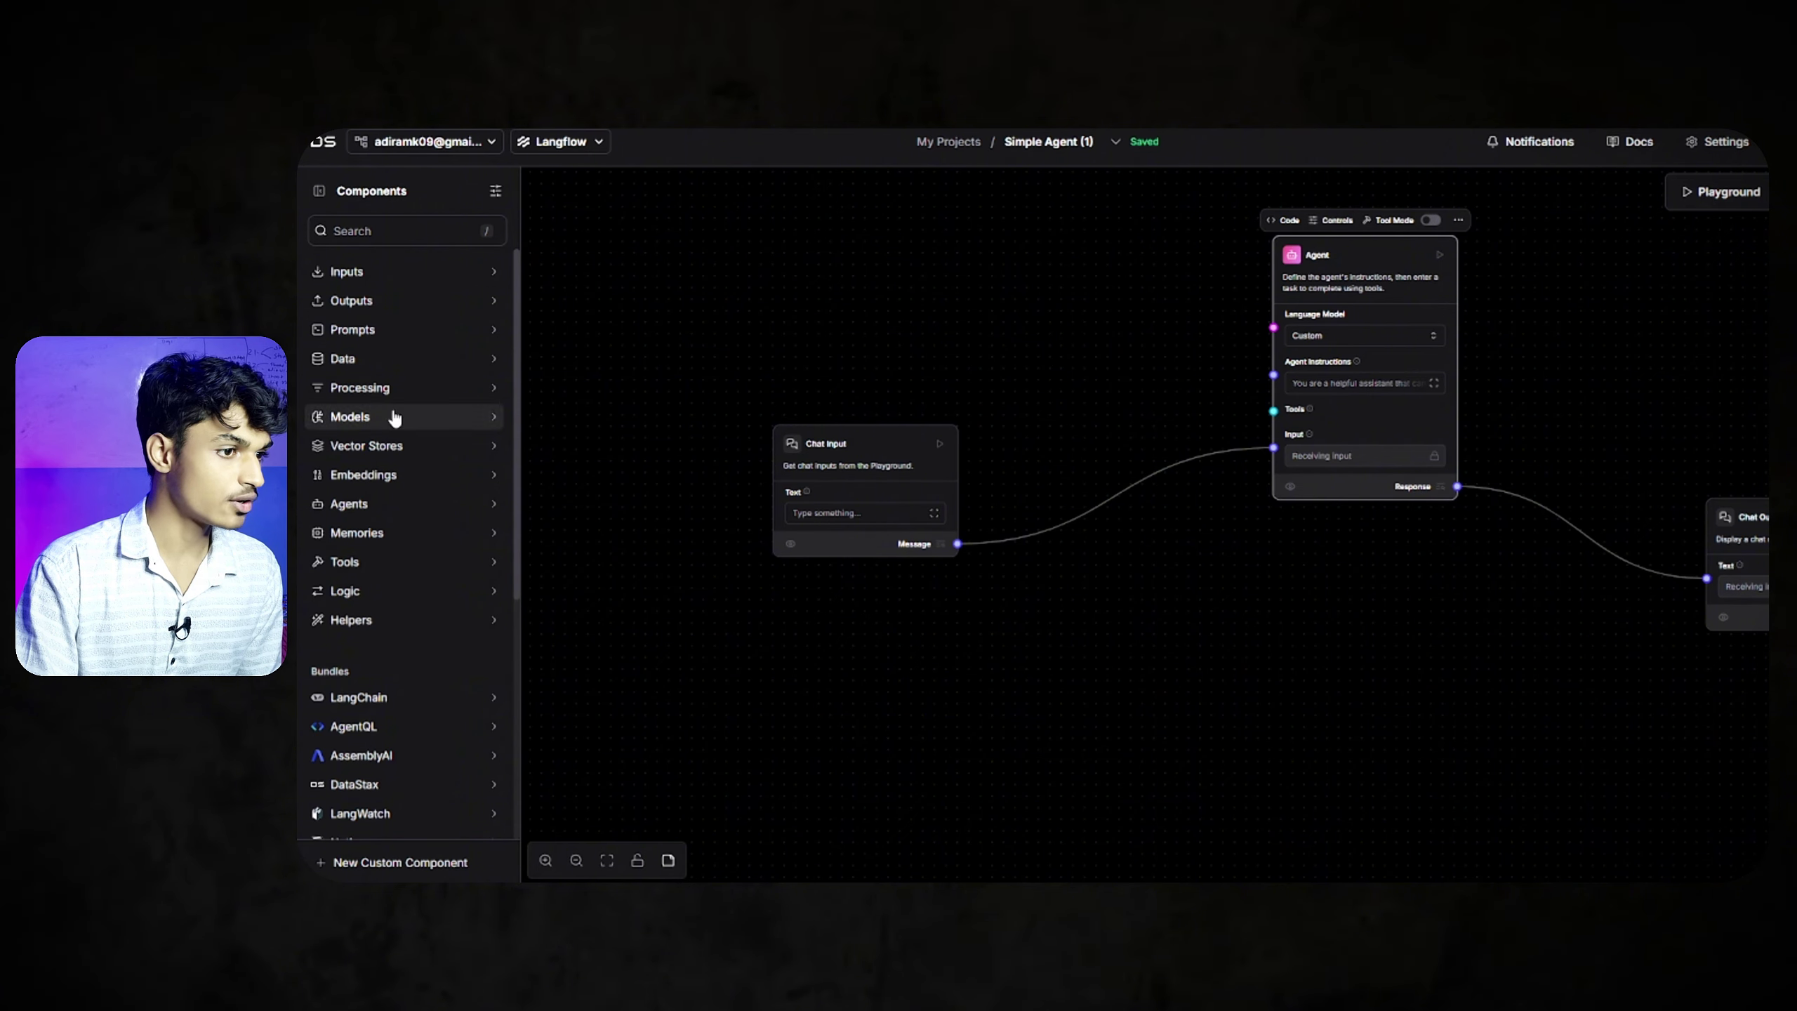
click(461, 414)
drag(514, 389, 1103, 498)
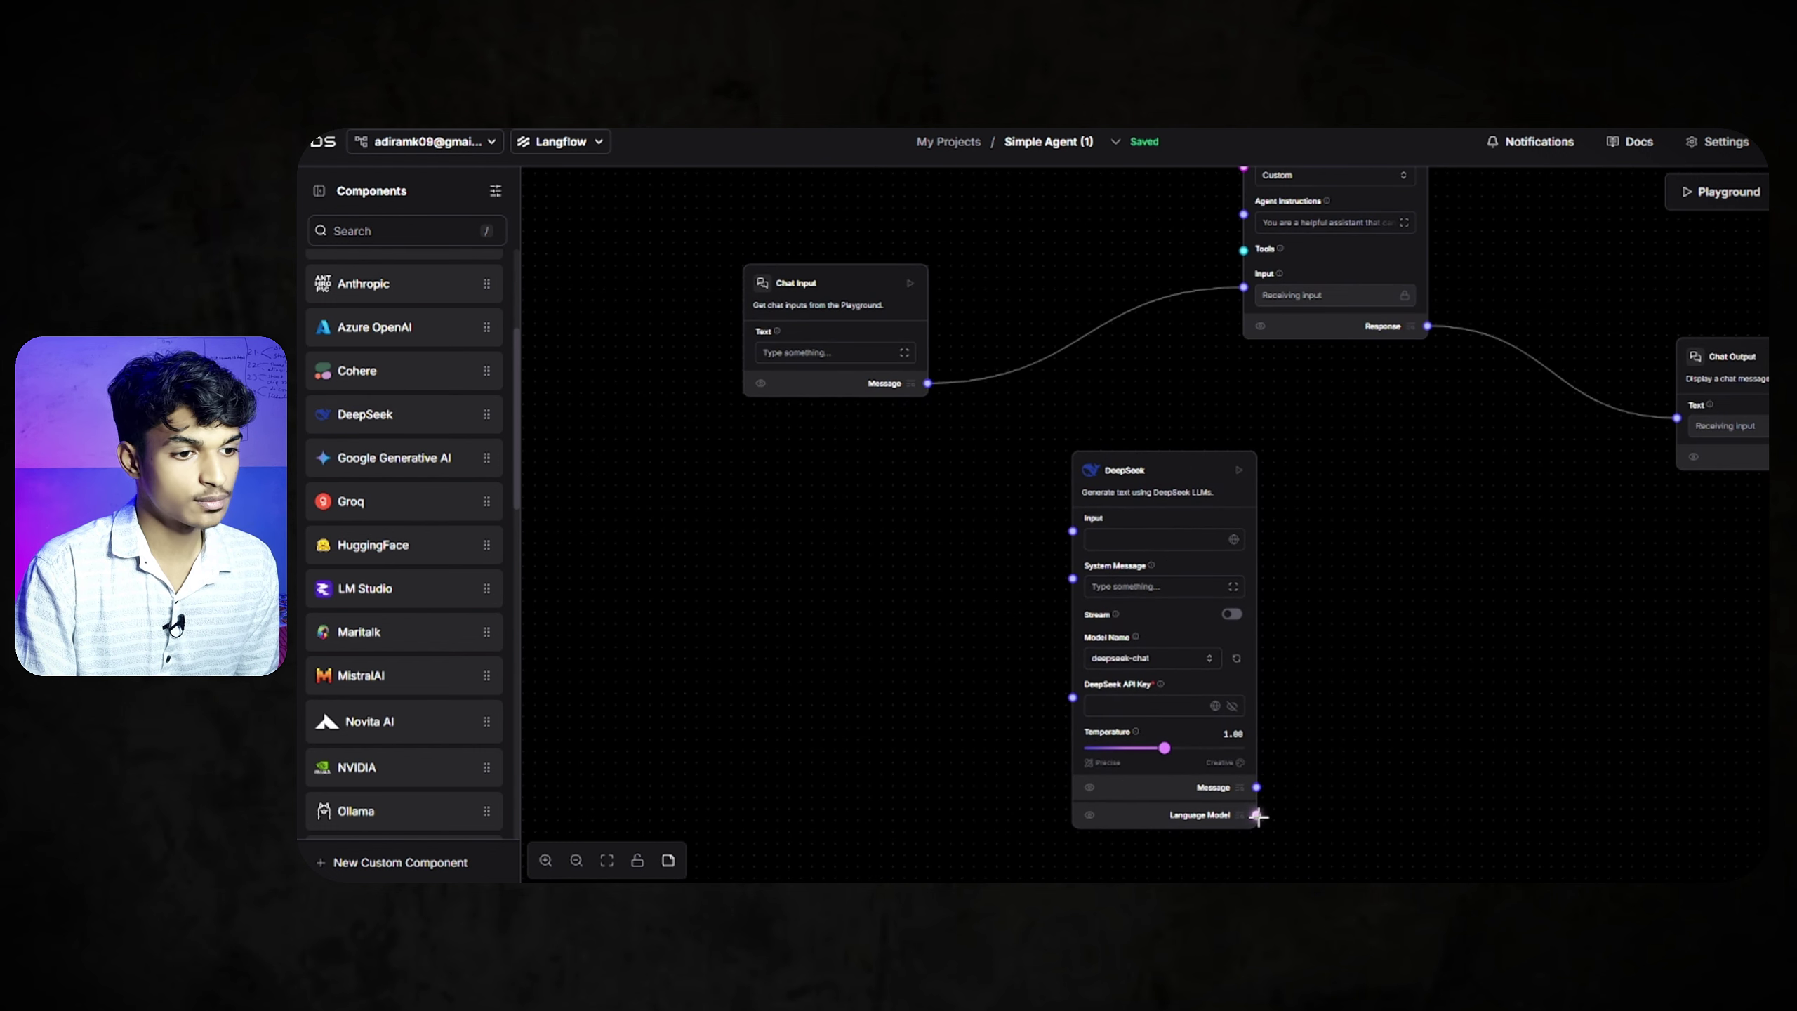
drag(1256, 815, 1244, 260)
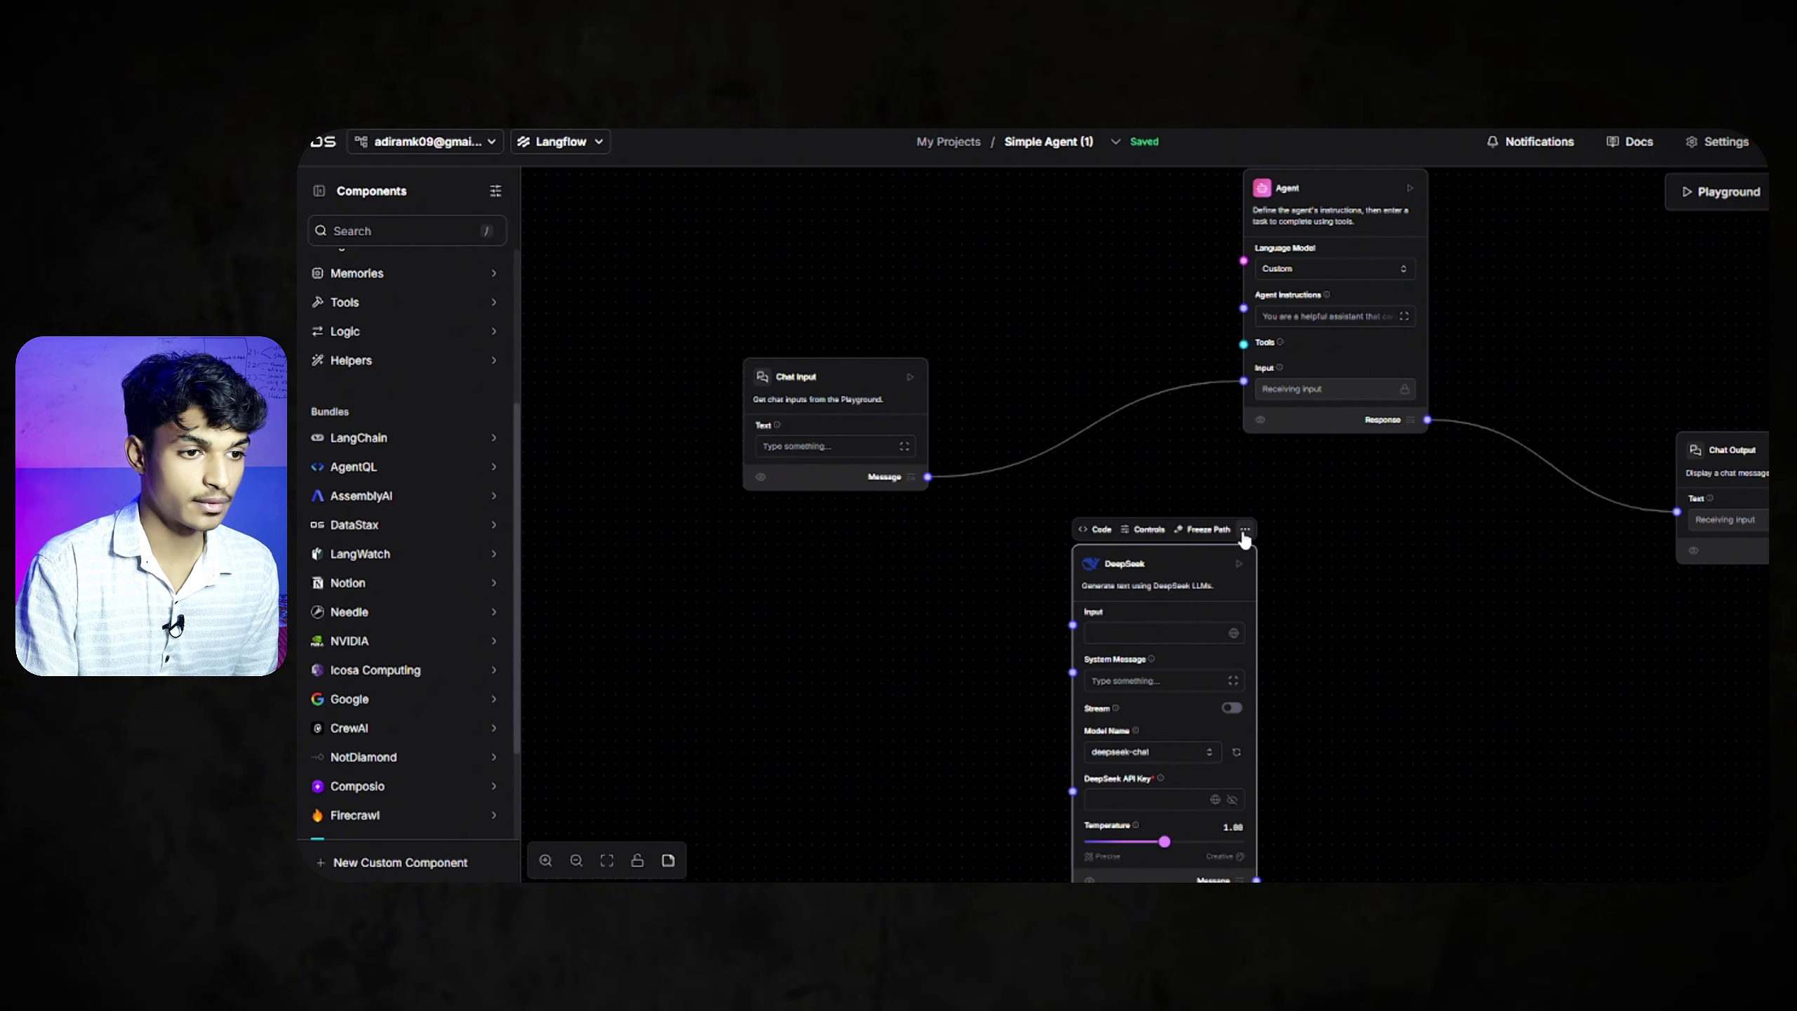
Delete the DeepSeek component from the flow
click(1245, 530)
click(1279, 723)
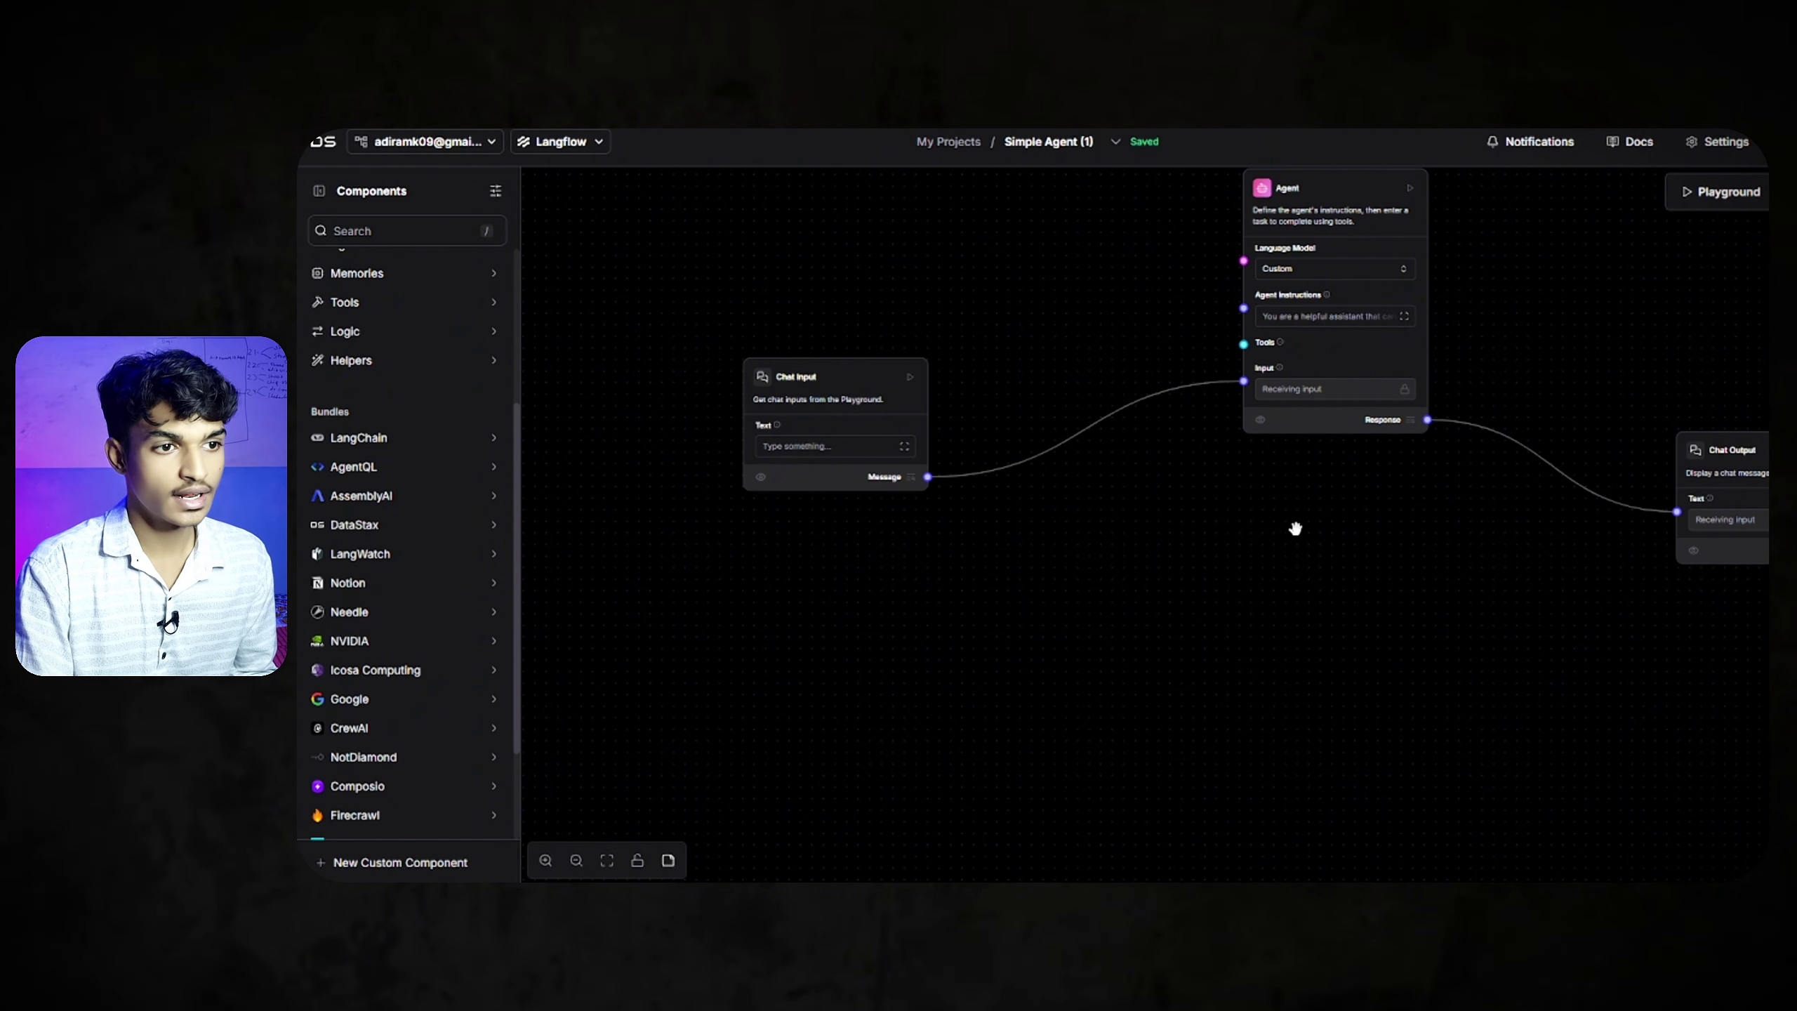
Set the Agent's language model provider to Google Generative AI and activate its Google API Key field
drag(1292, 526, 1252, 610)
click(1266, 373)
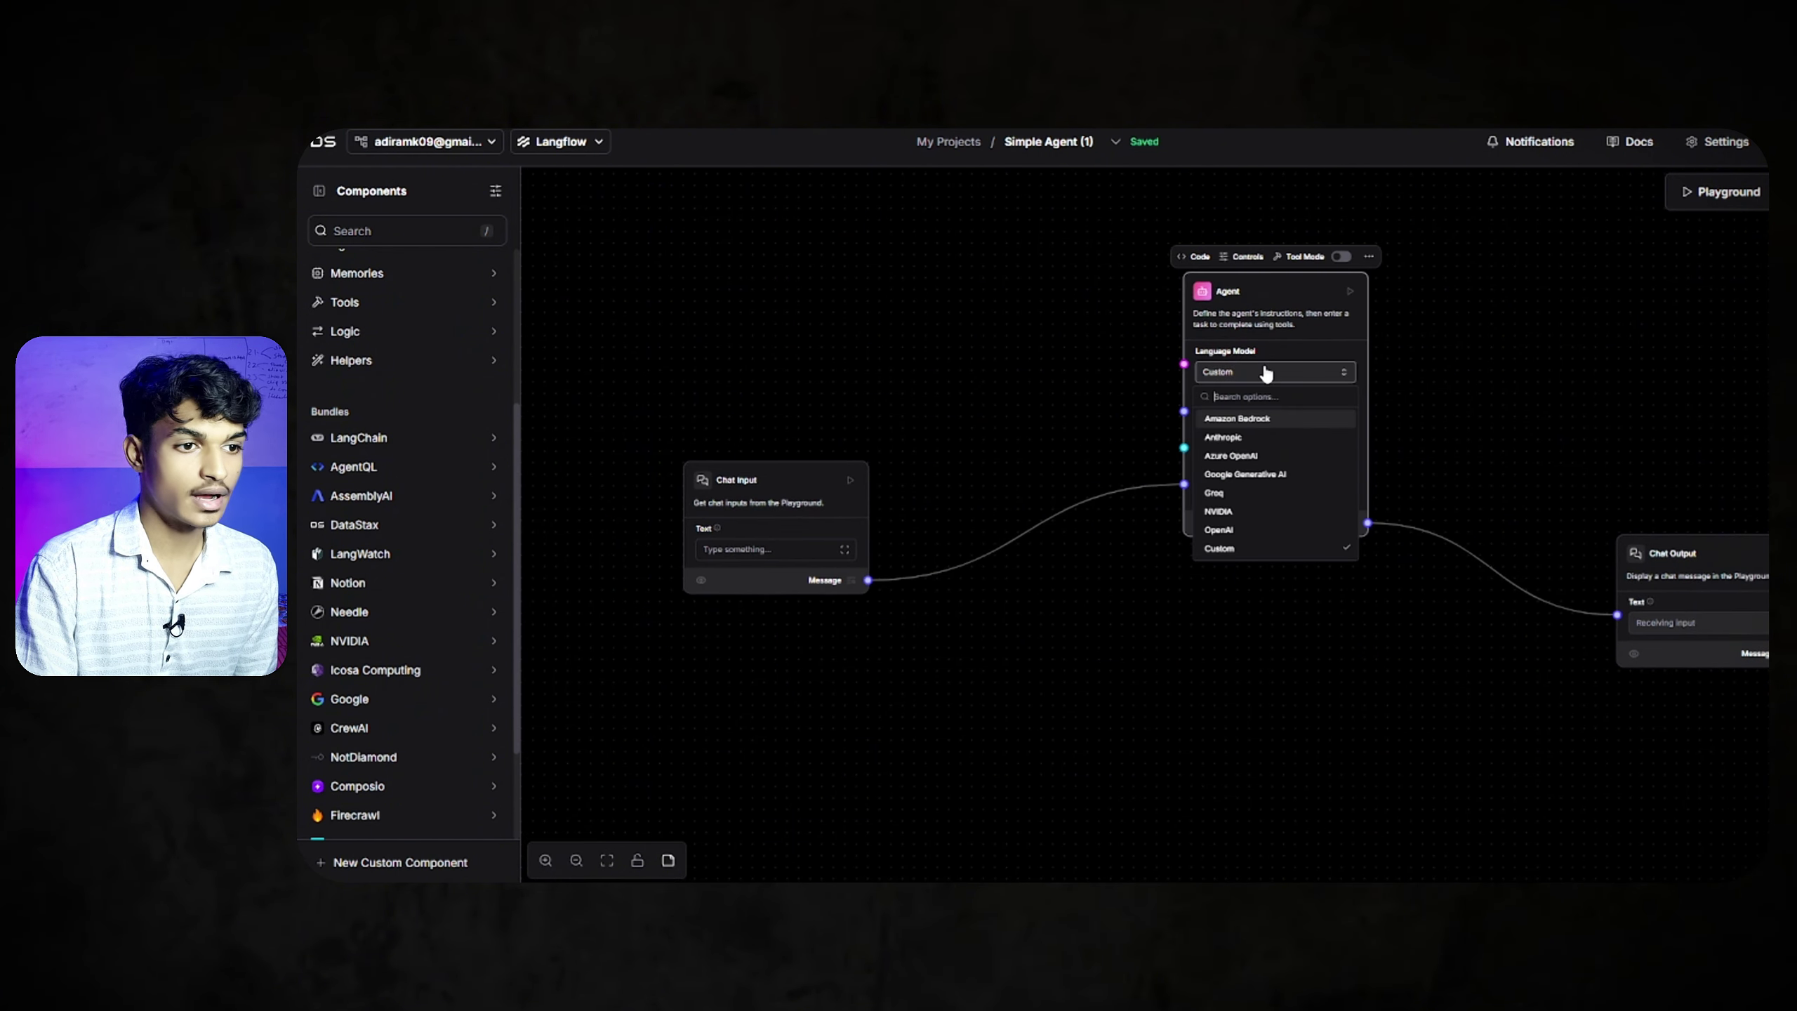
click(1269, 475)
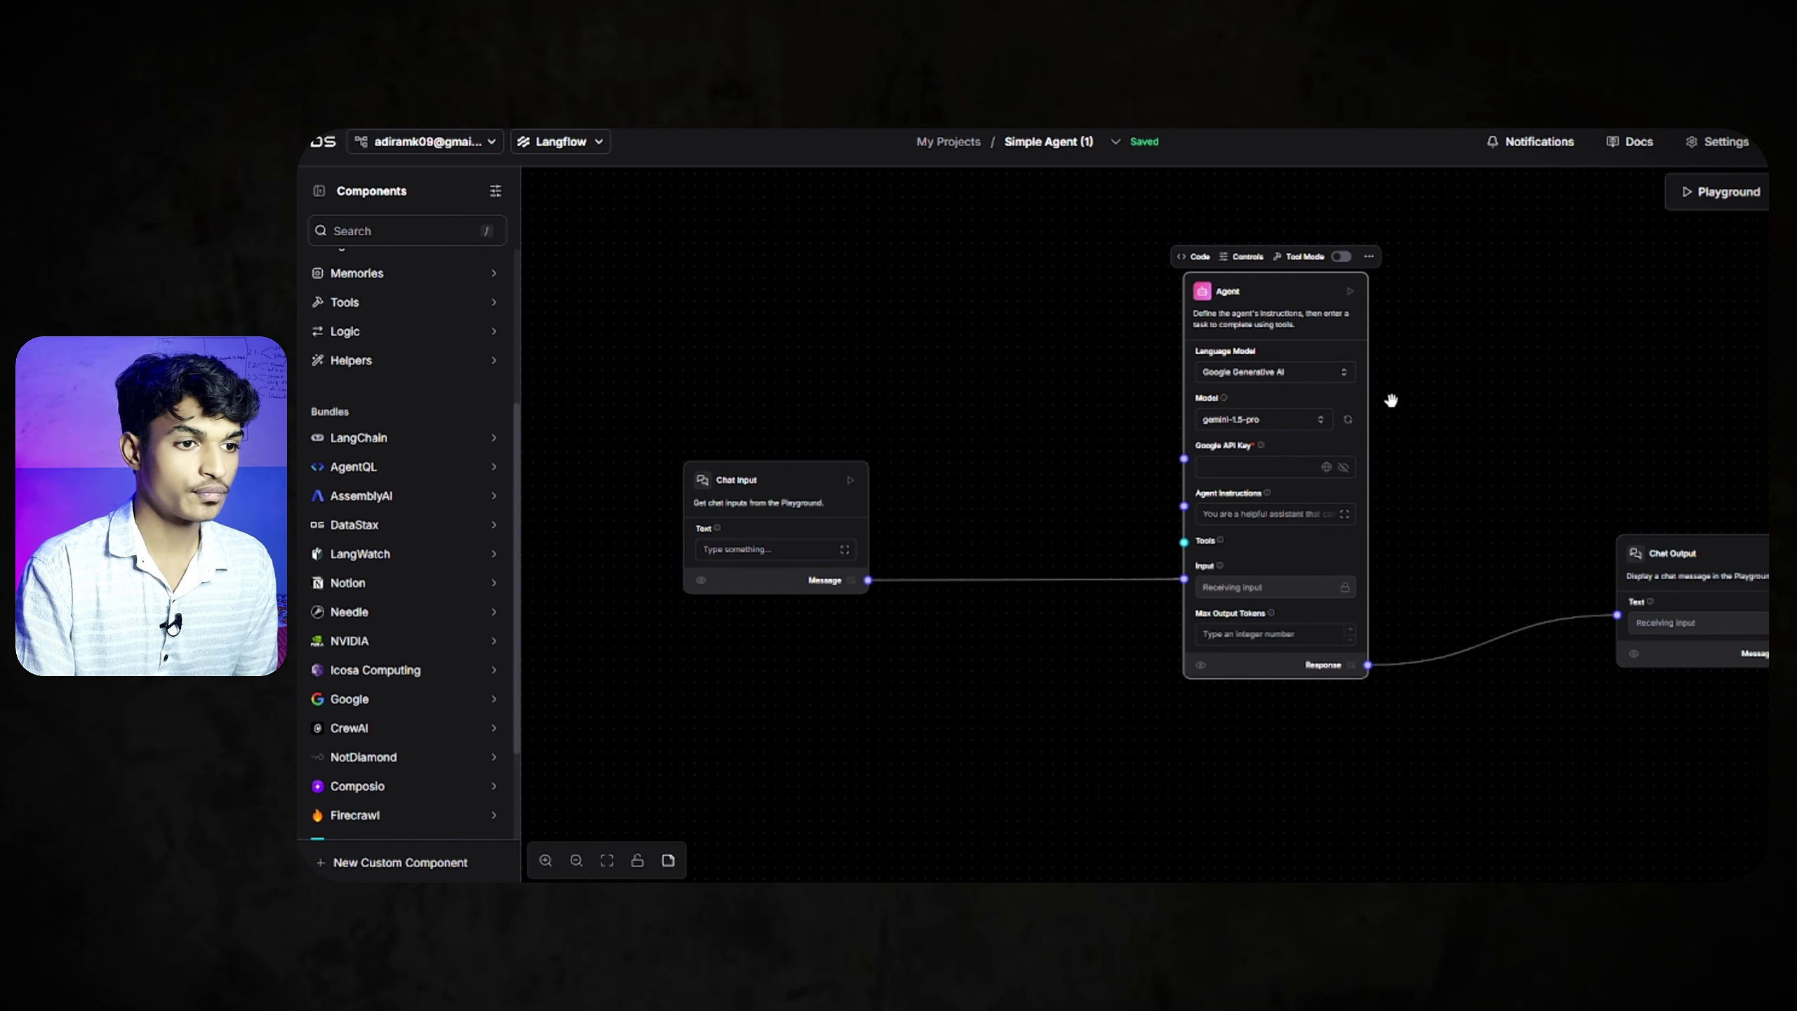
scroll(1390, 401, down, 2)
click(1236, 403)
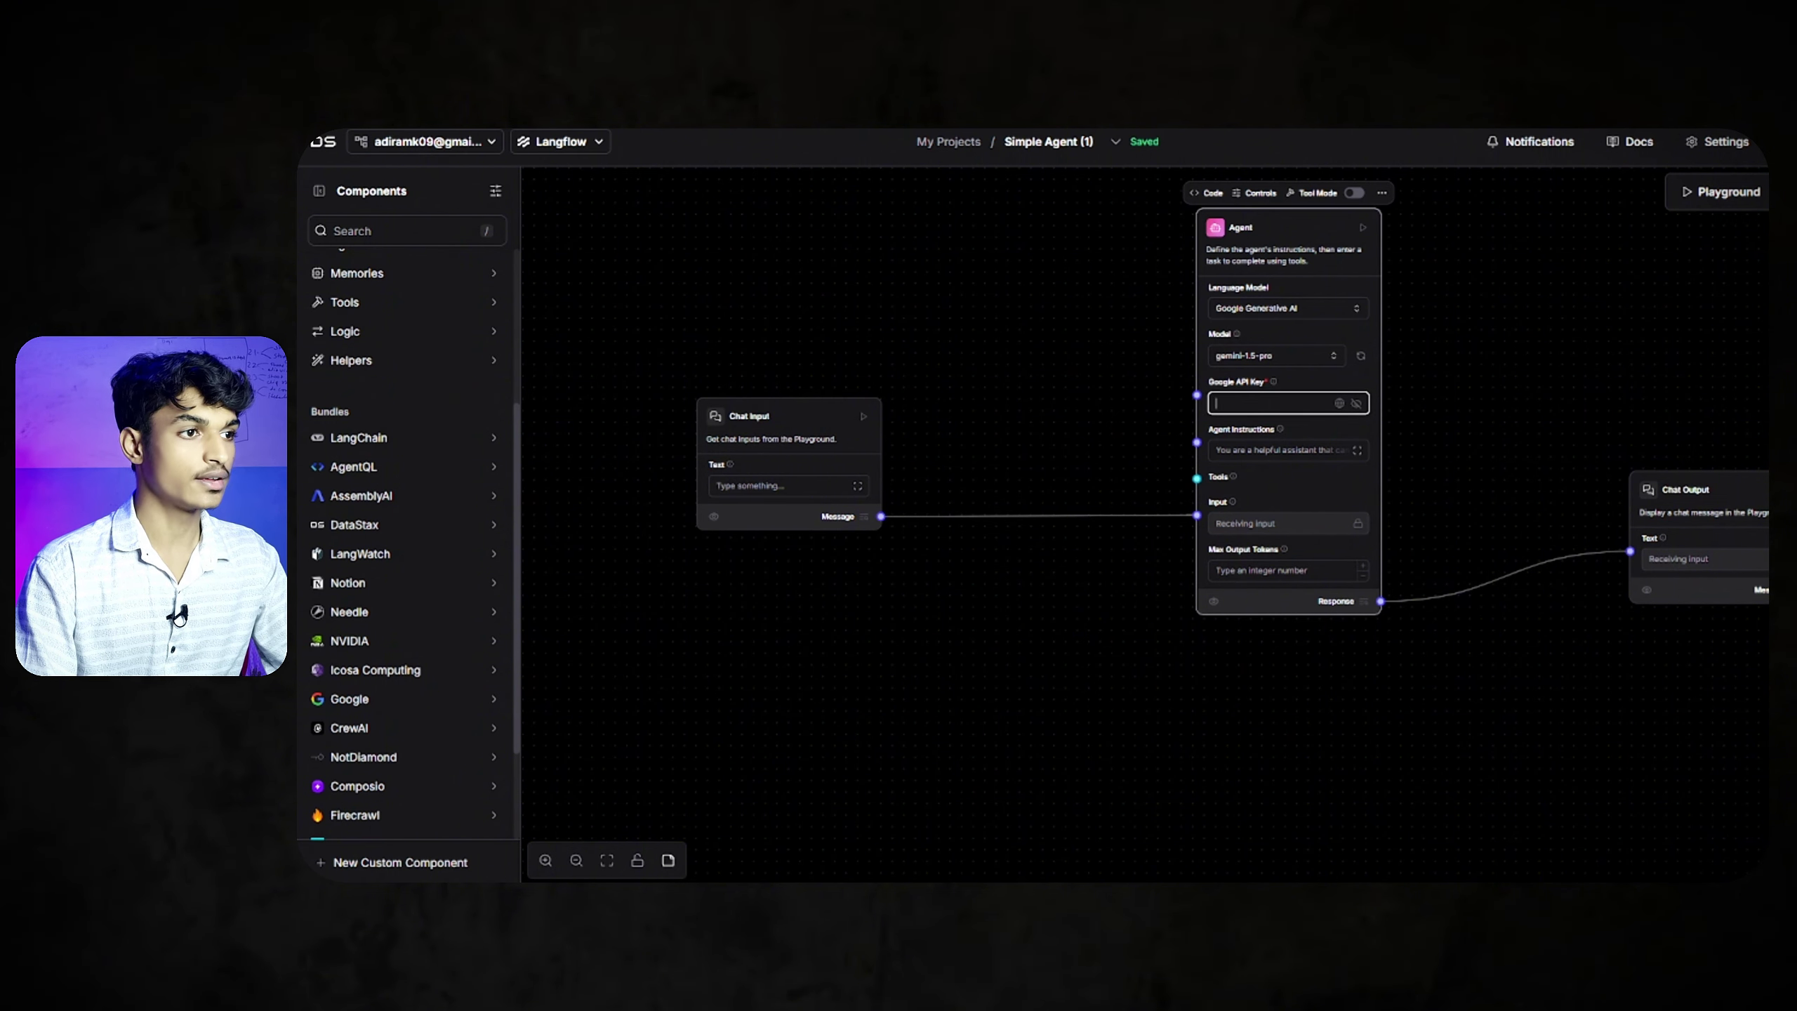
In a new browser tab, search Google for "gemini api key" and go through the Gemini API docs to Google AI Studio's API keys page
key(ctrl+t)
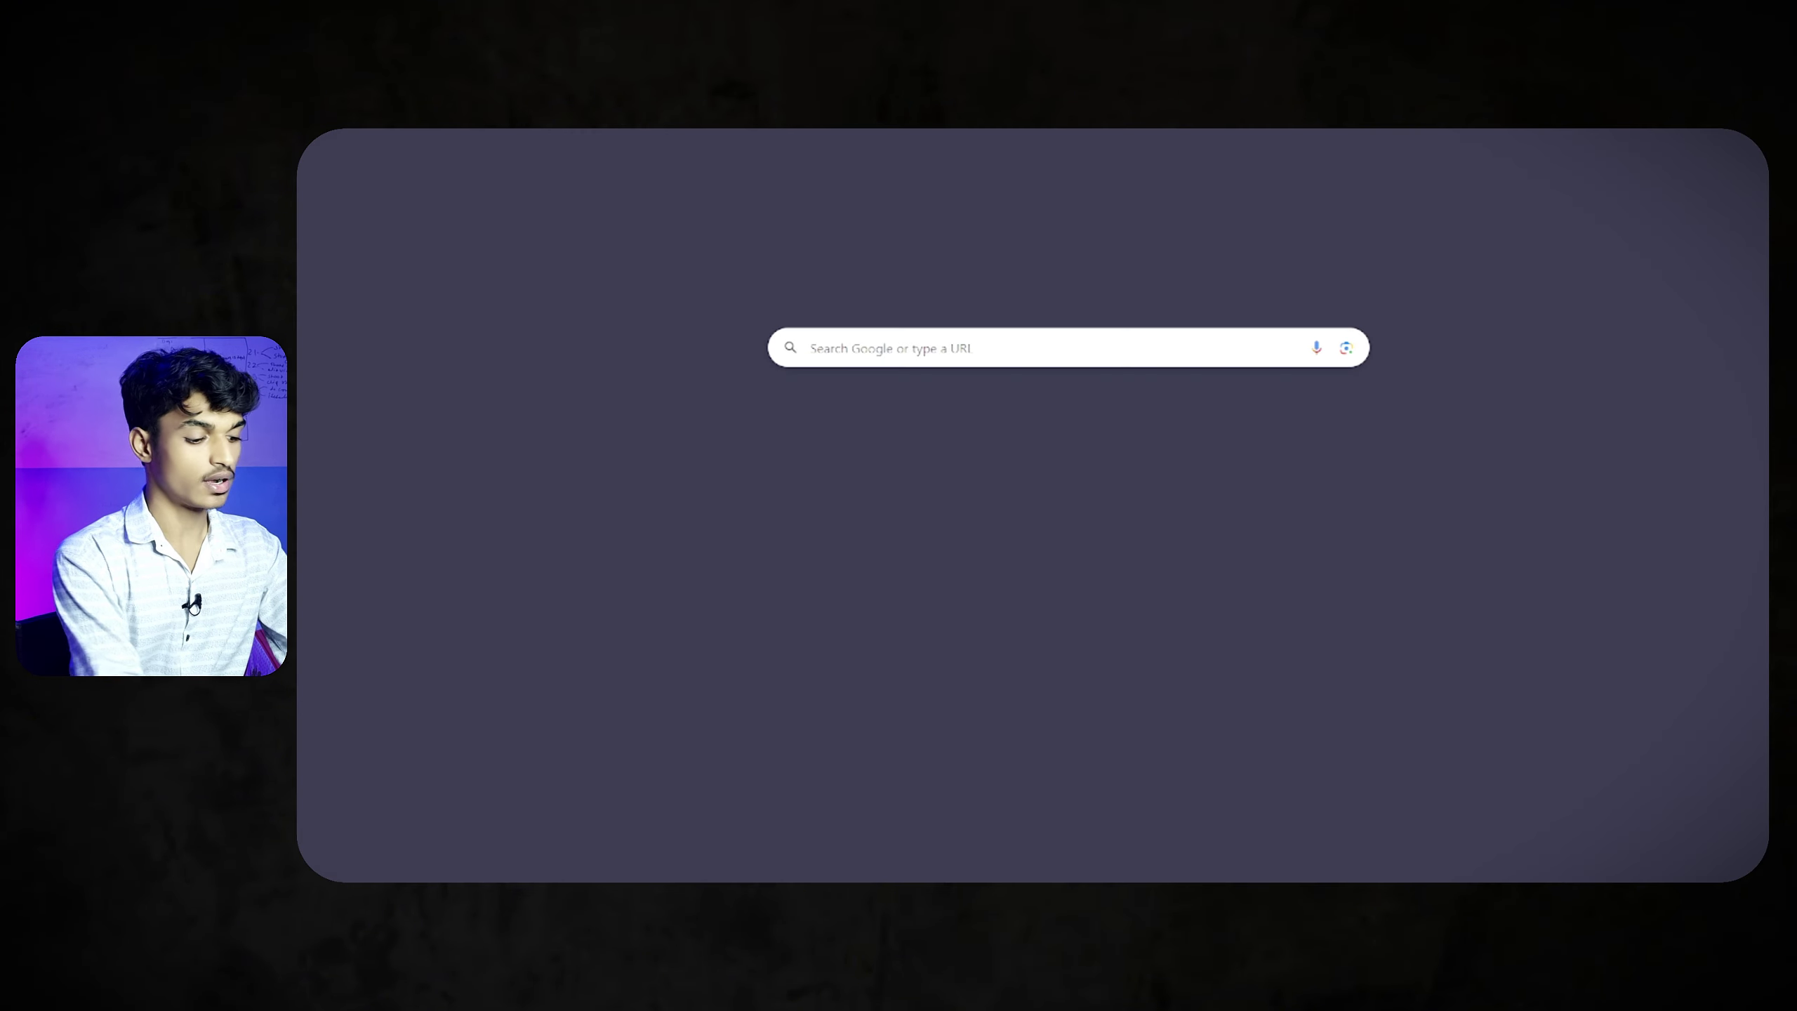
text(gemine)
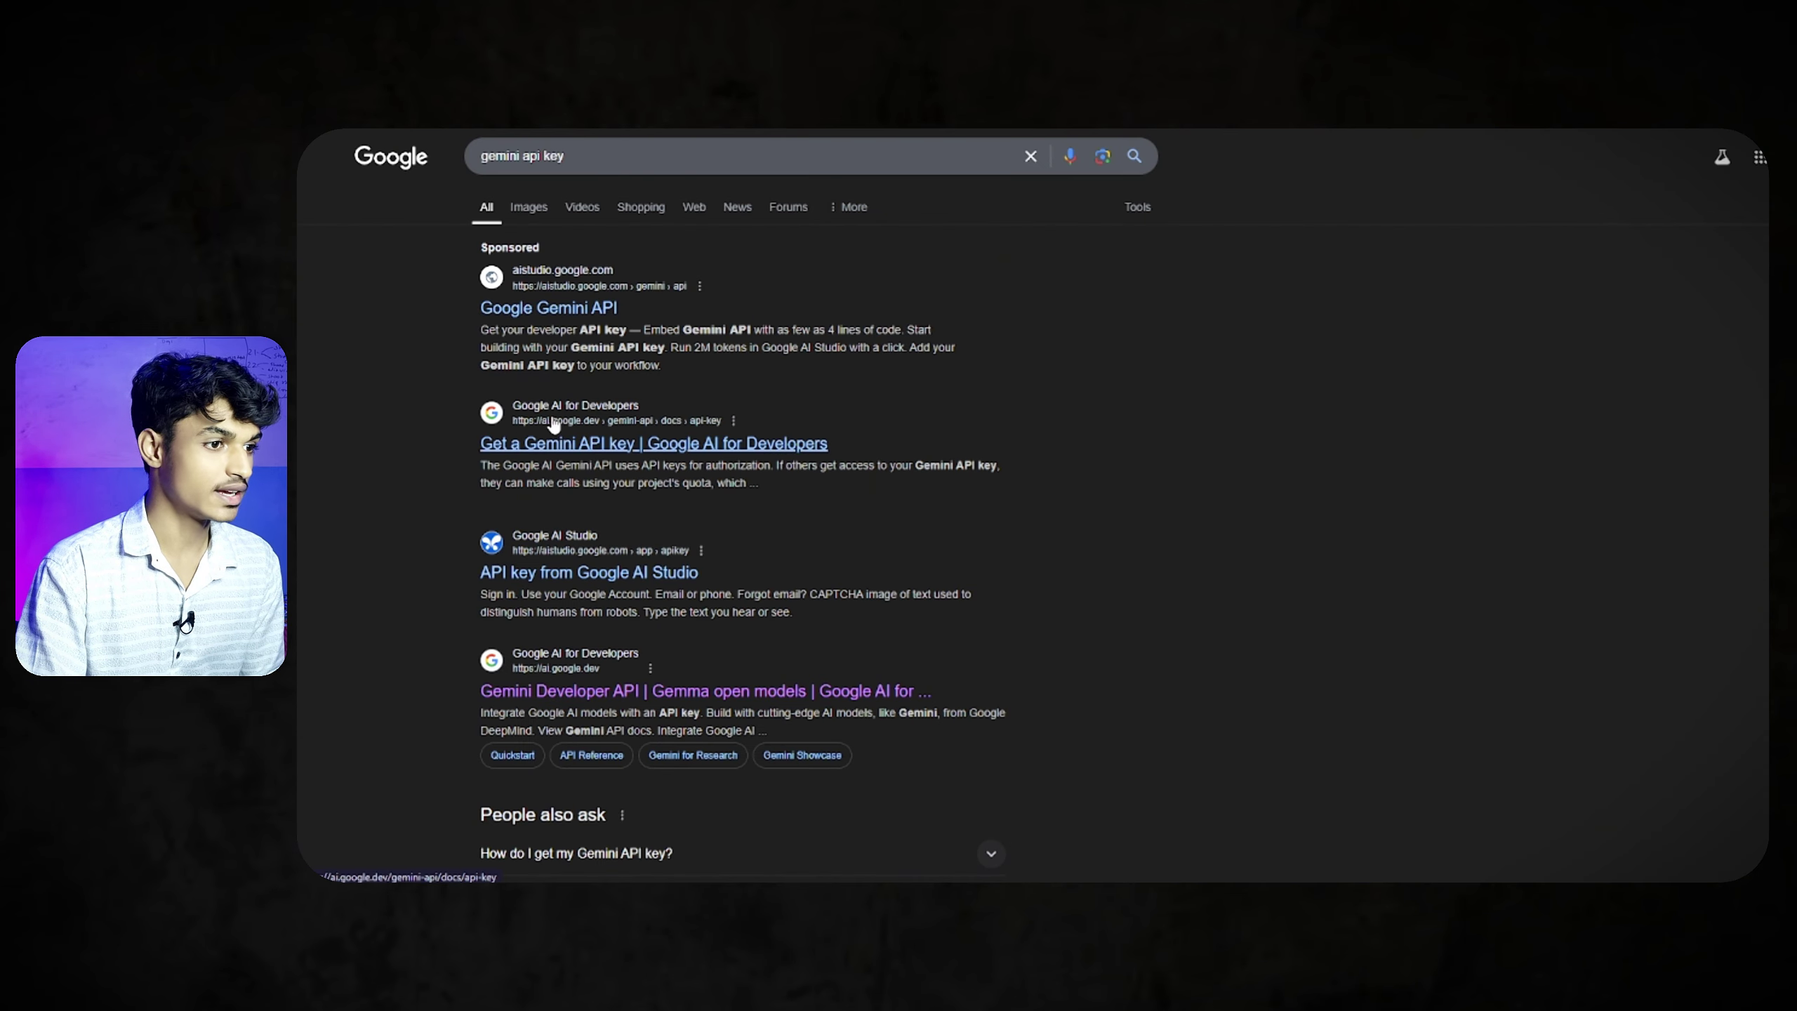
click(600, 444)
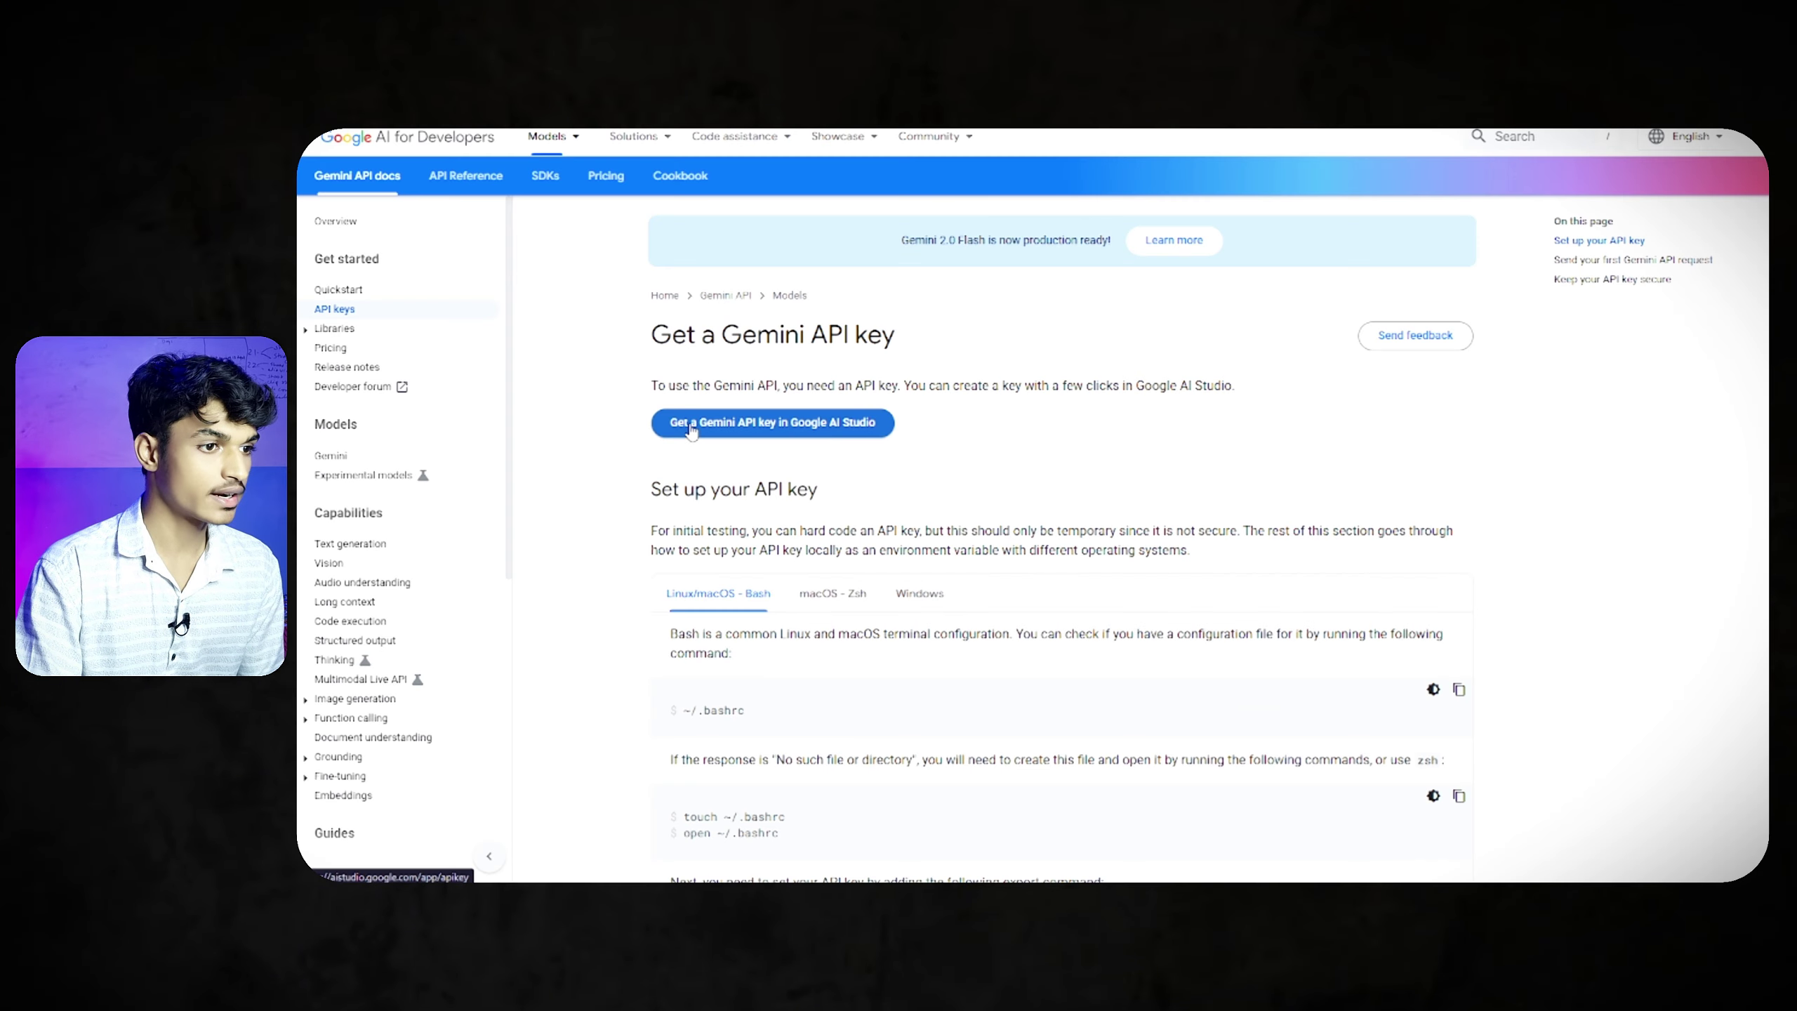
click(768, 429)
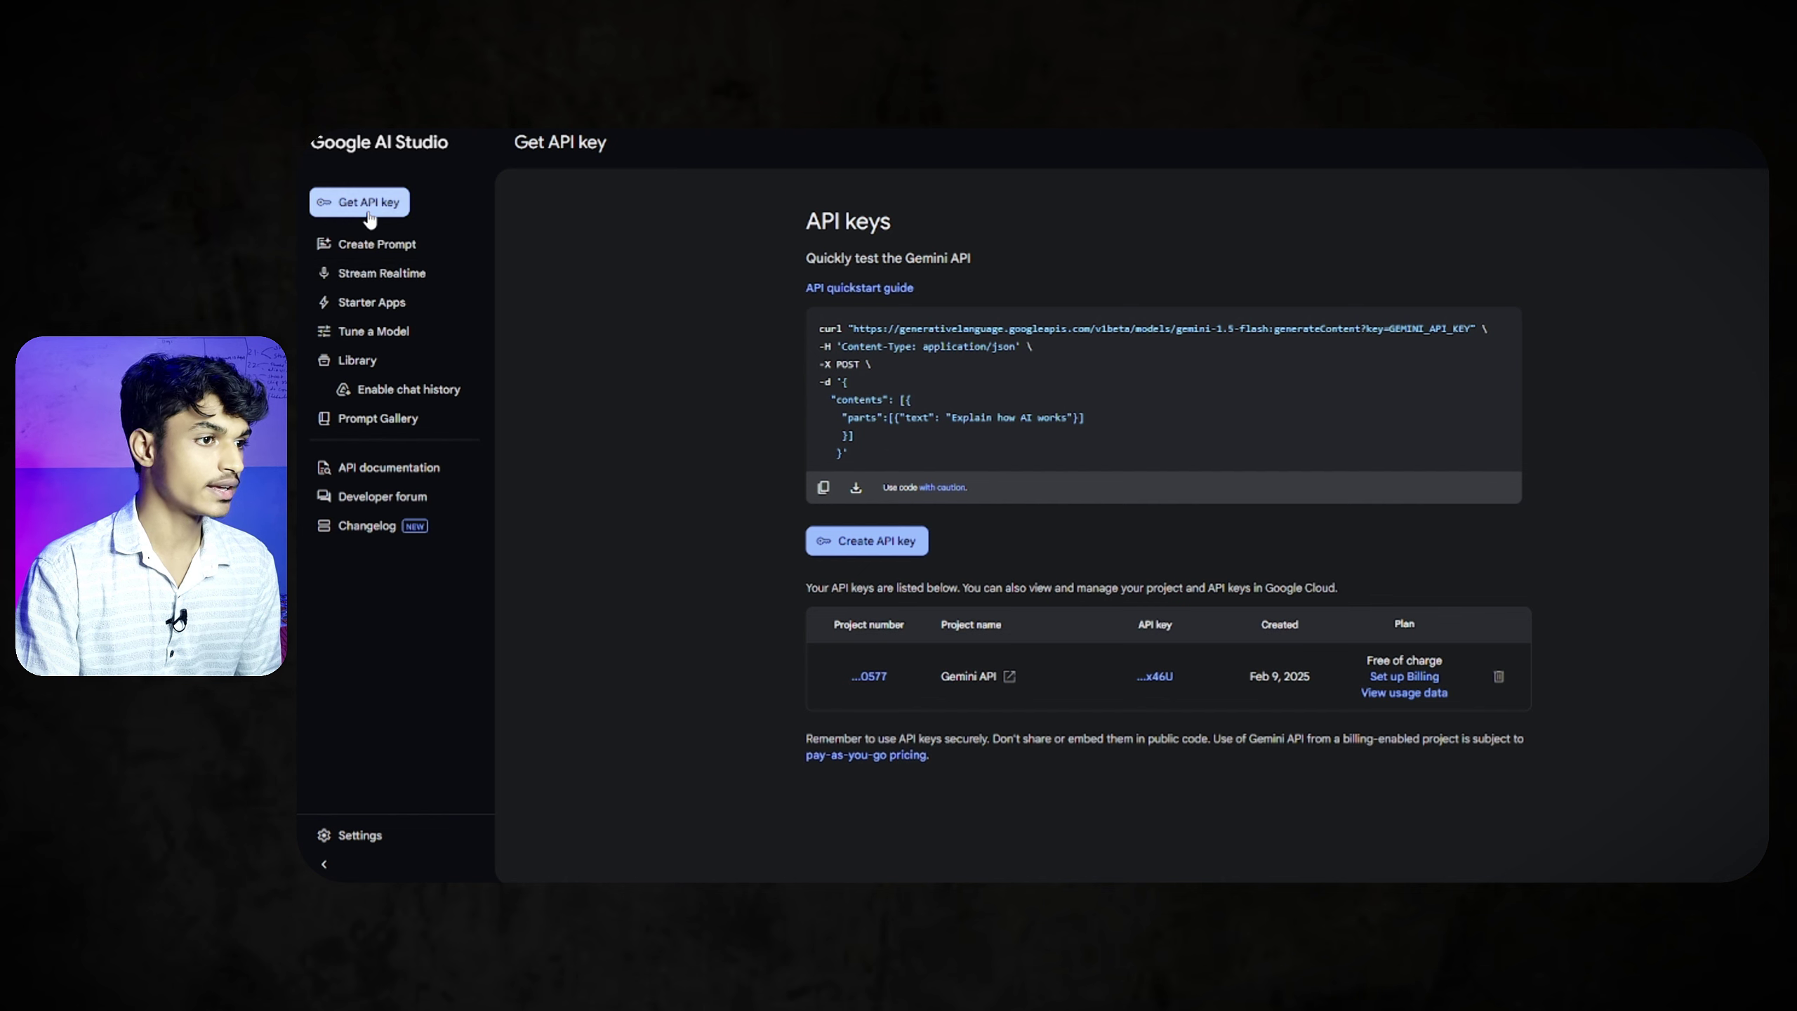
Create a new API key in the existing Gemini API project
click(890, 556)
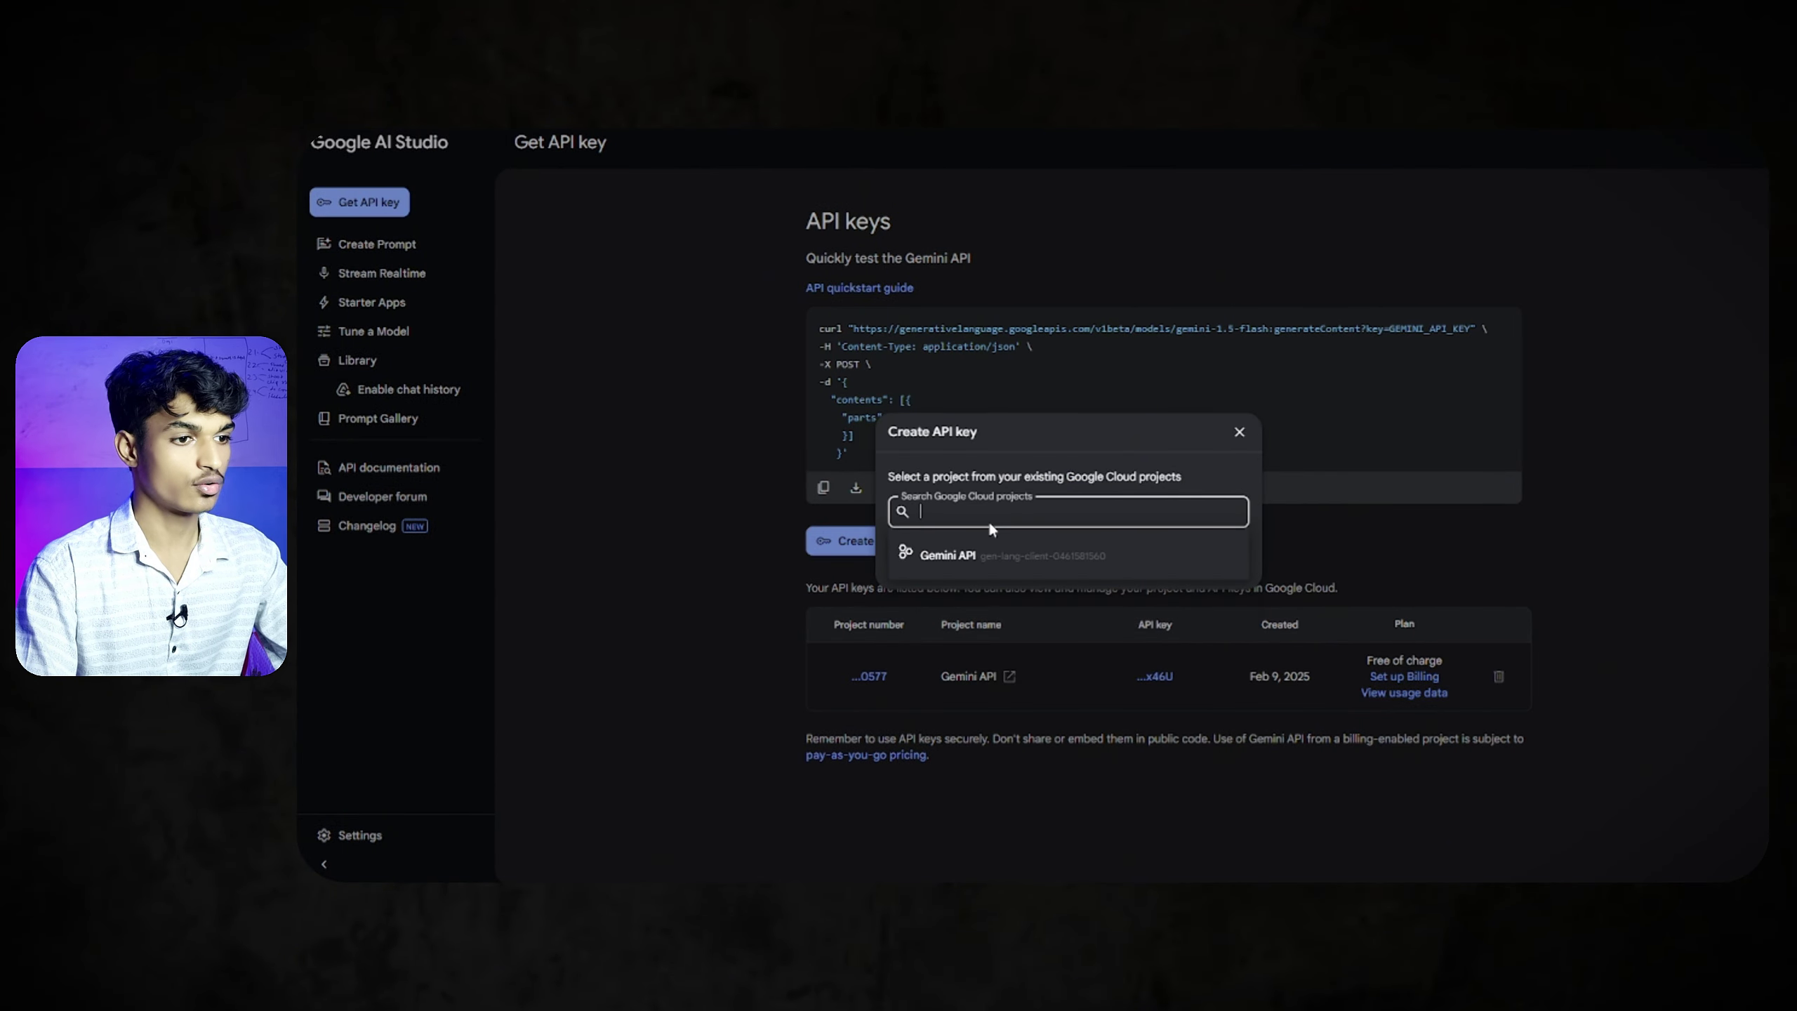
click(985, 551)
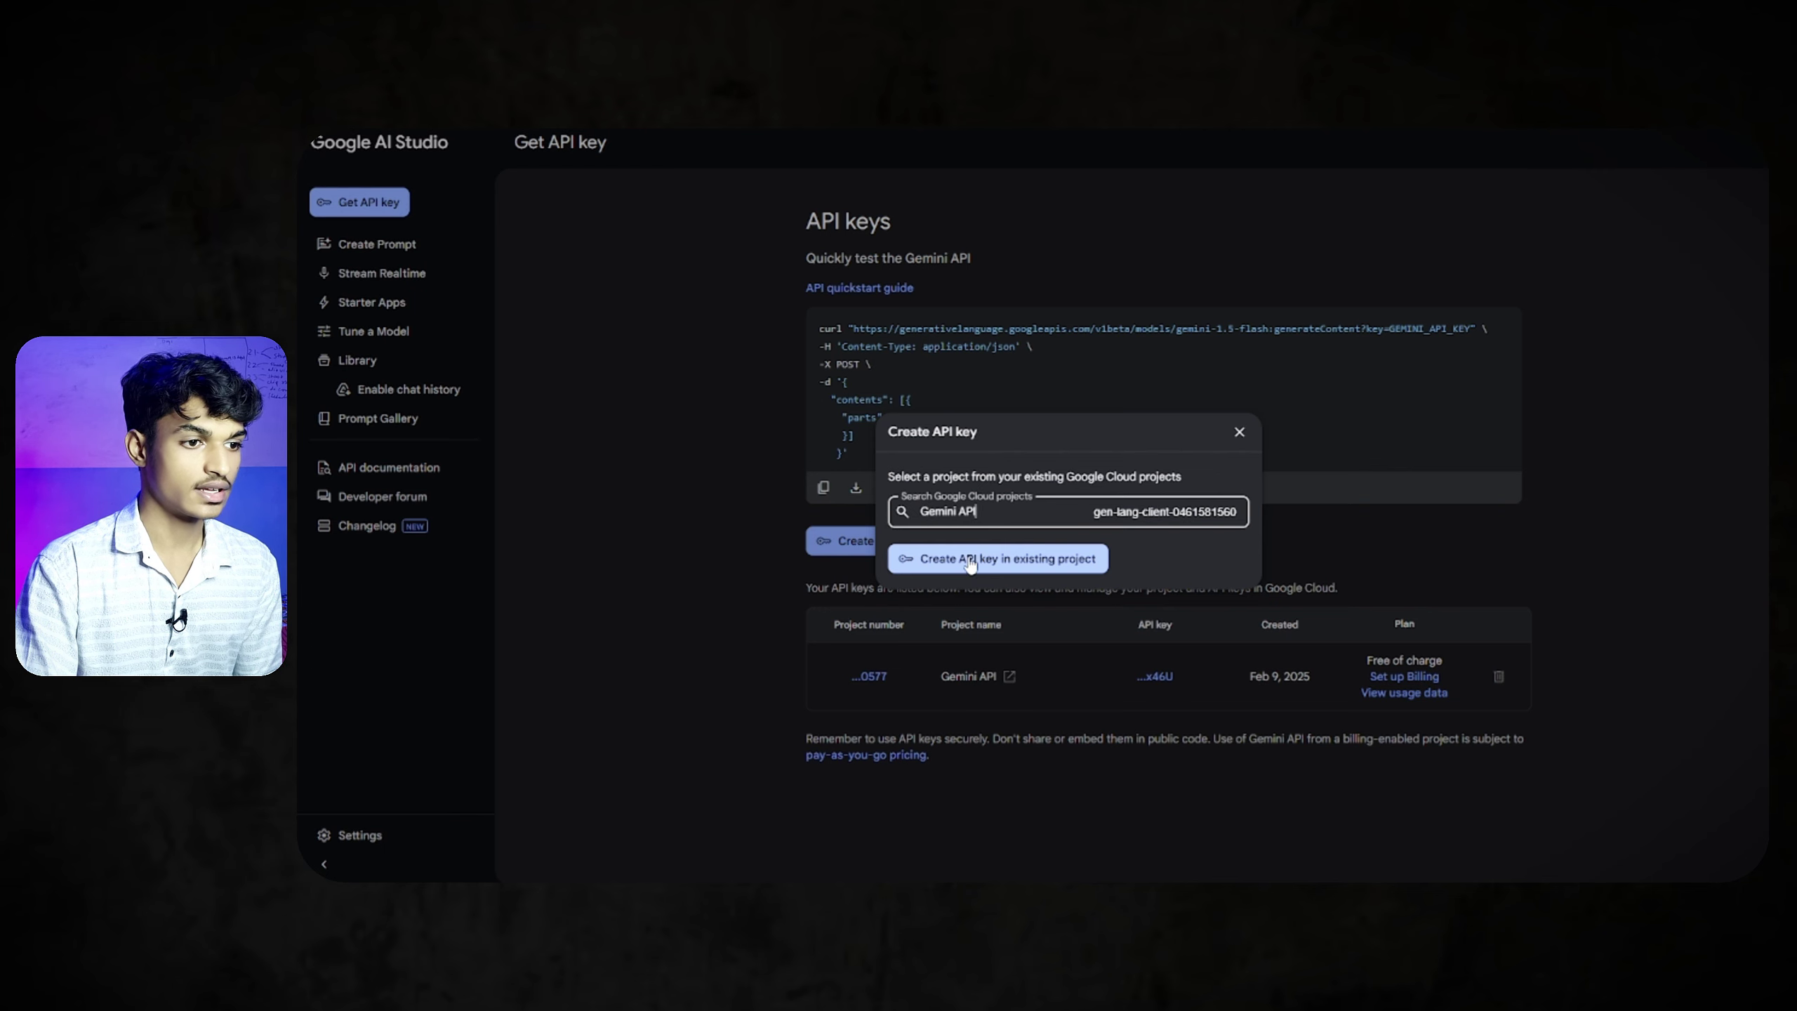
click(970, 559)
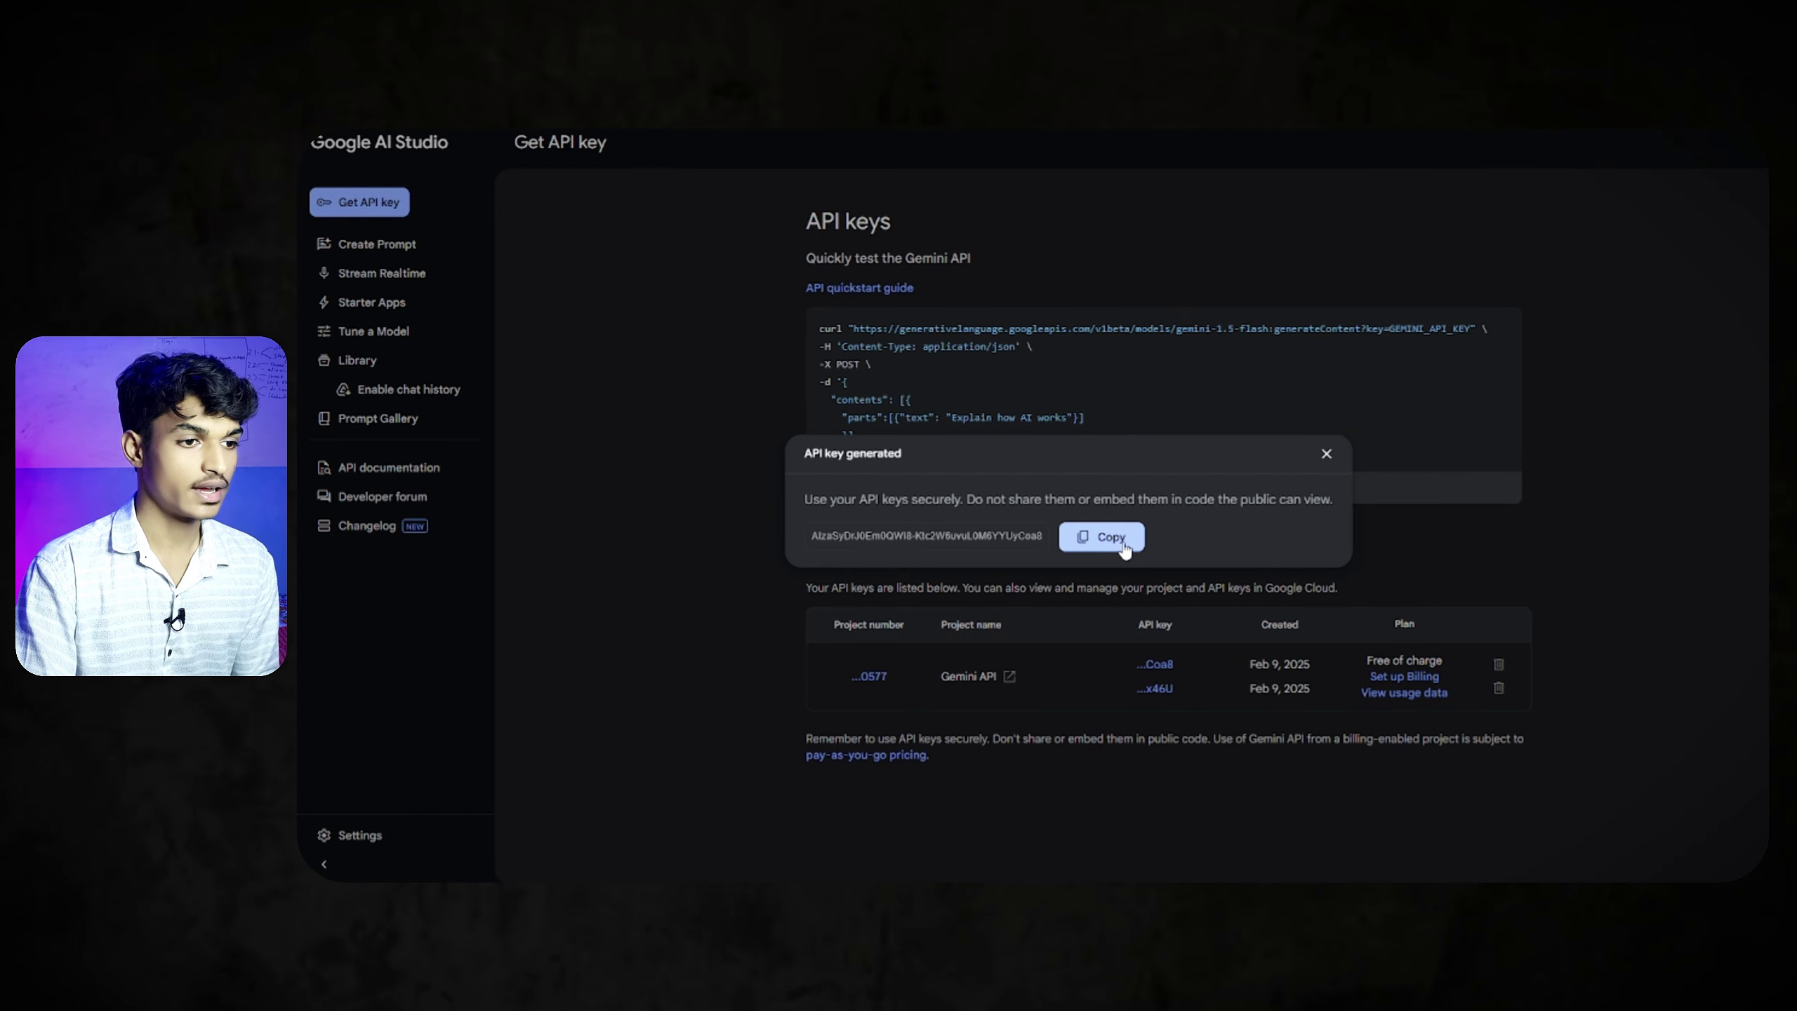
Copy the generated API key and paste it into the Agent's Google API Key field back in Langflow
drag(826, 534, 981, 545)
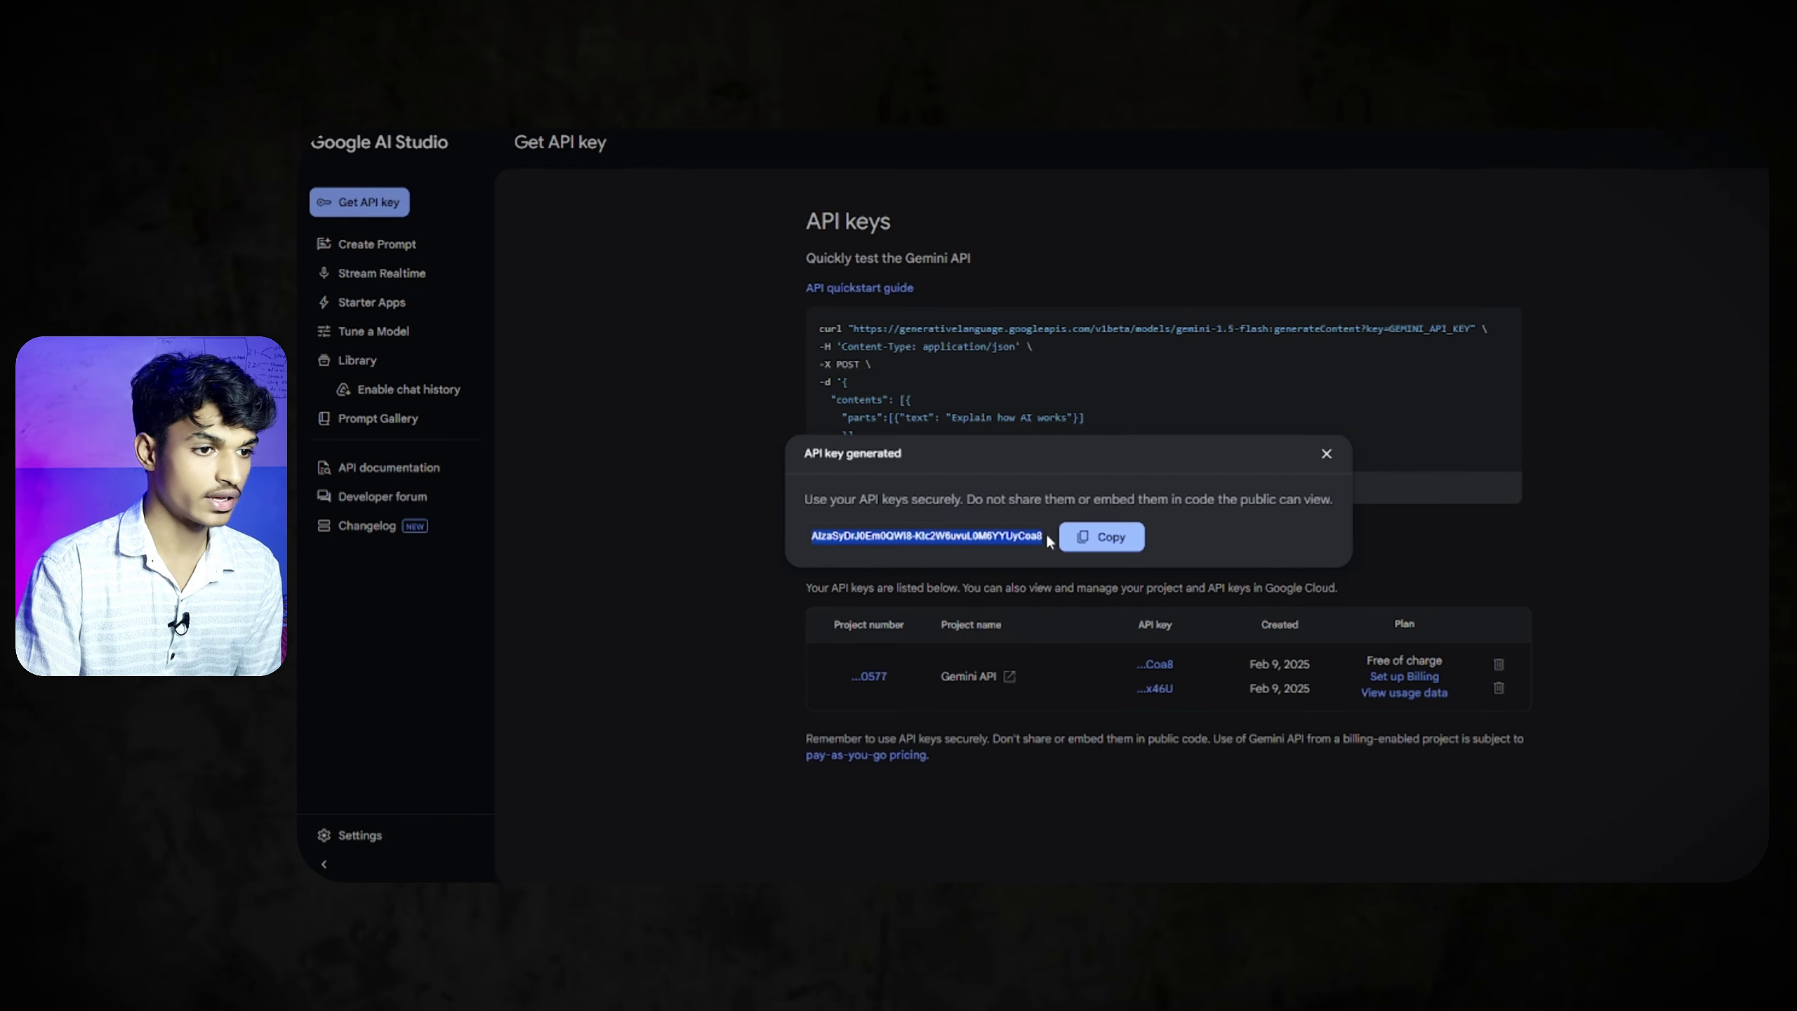
click(1109, 536)
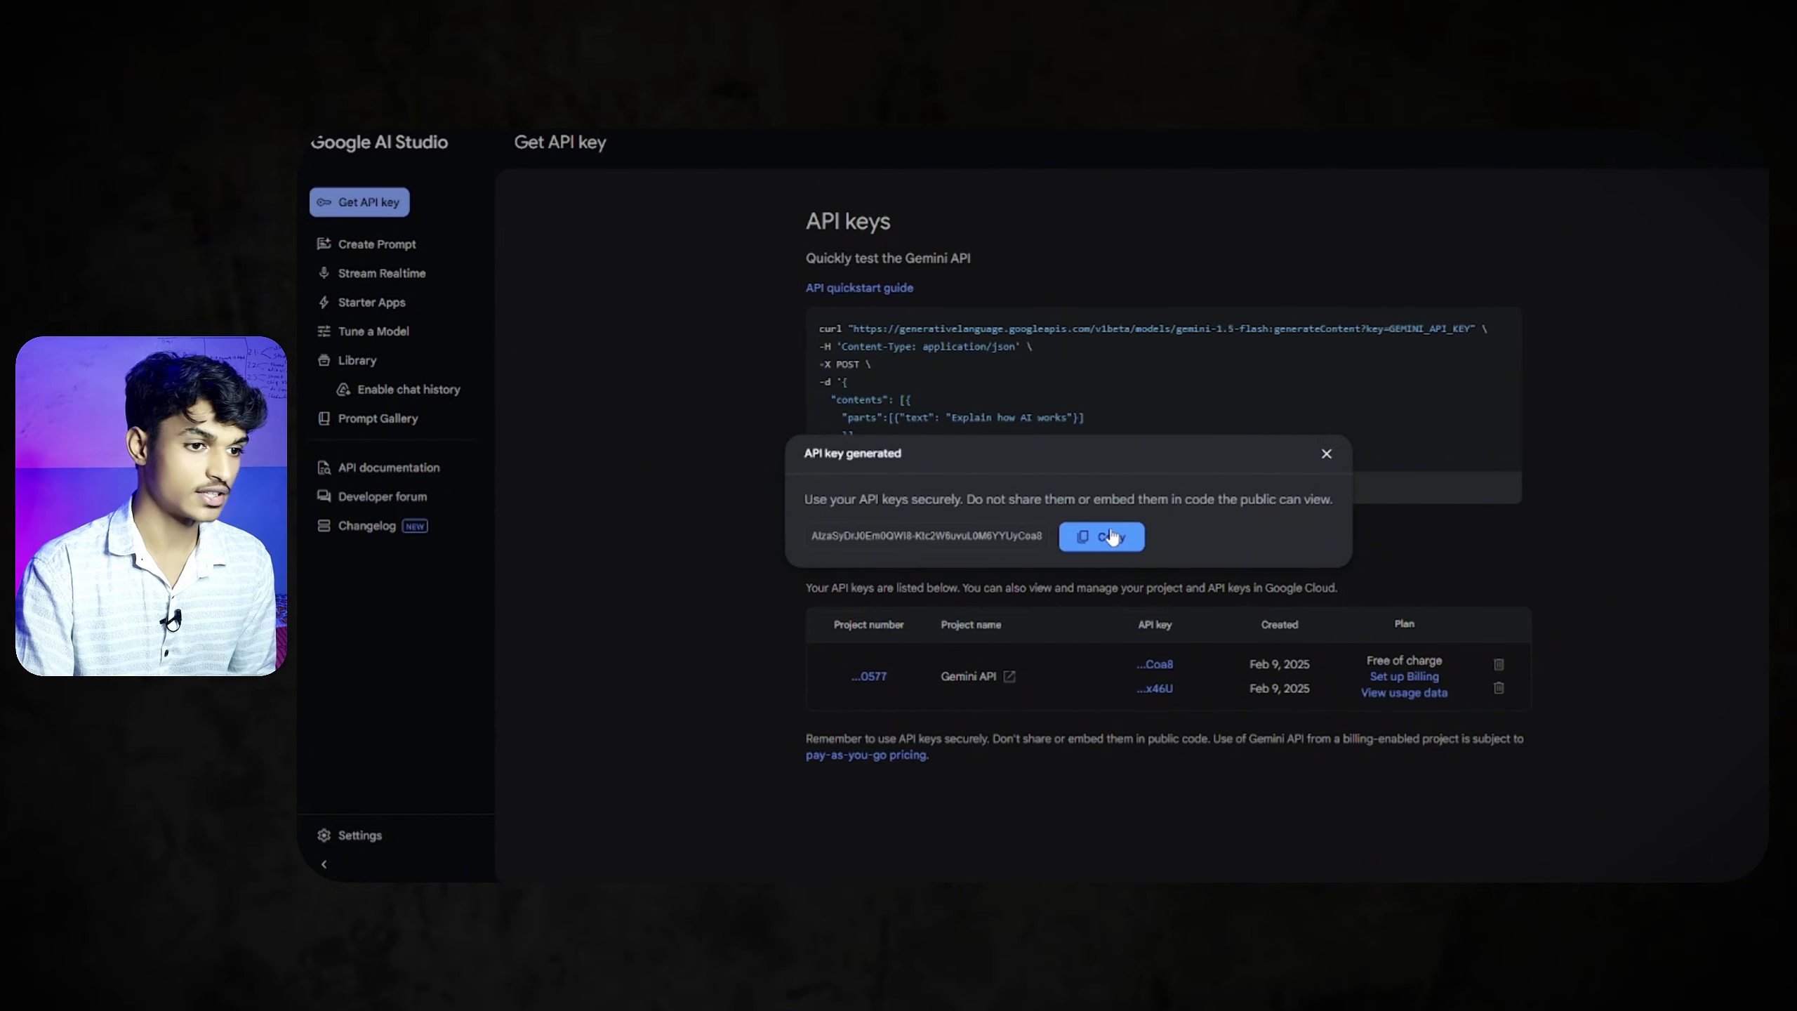
click(1110, 536)
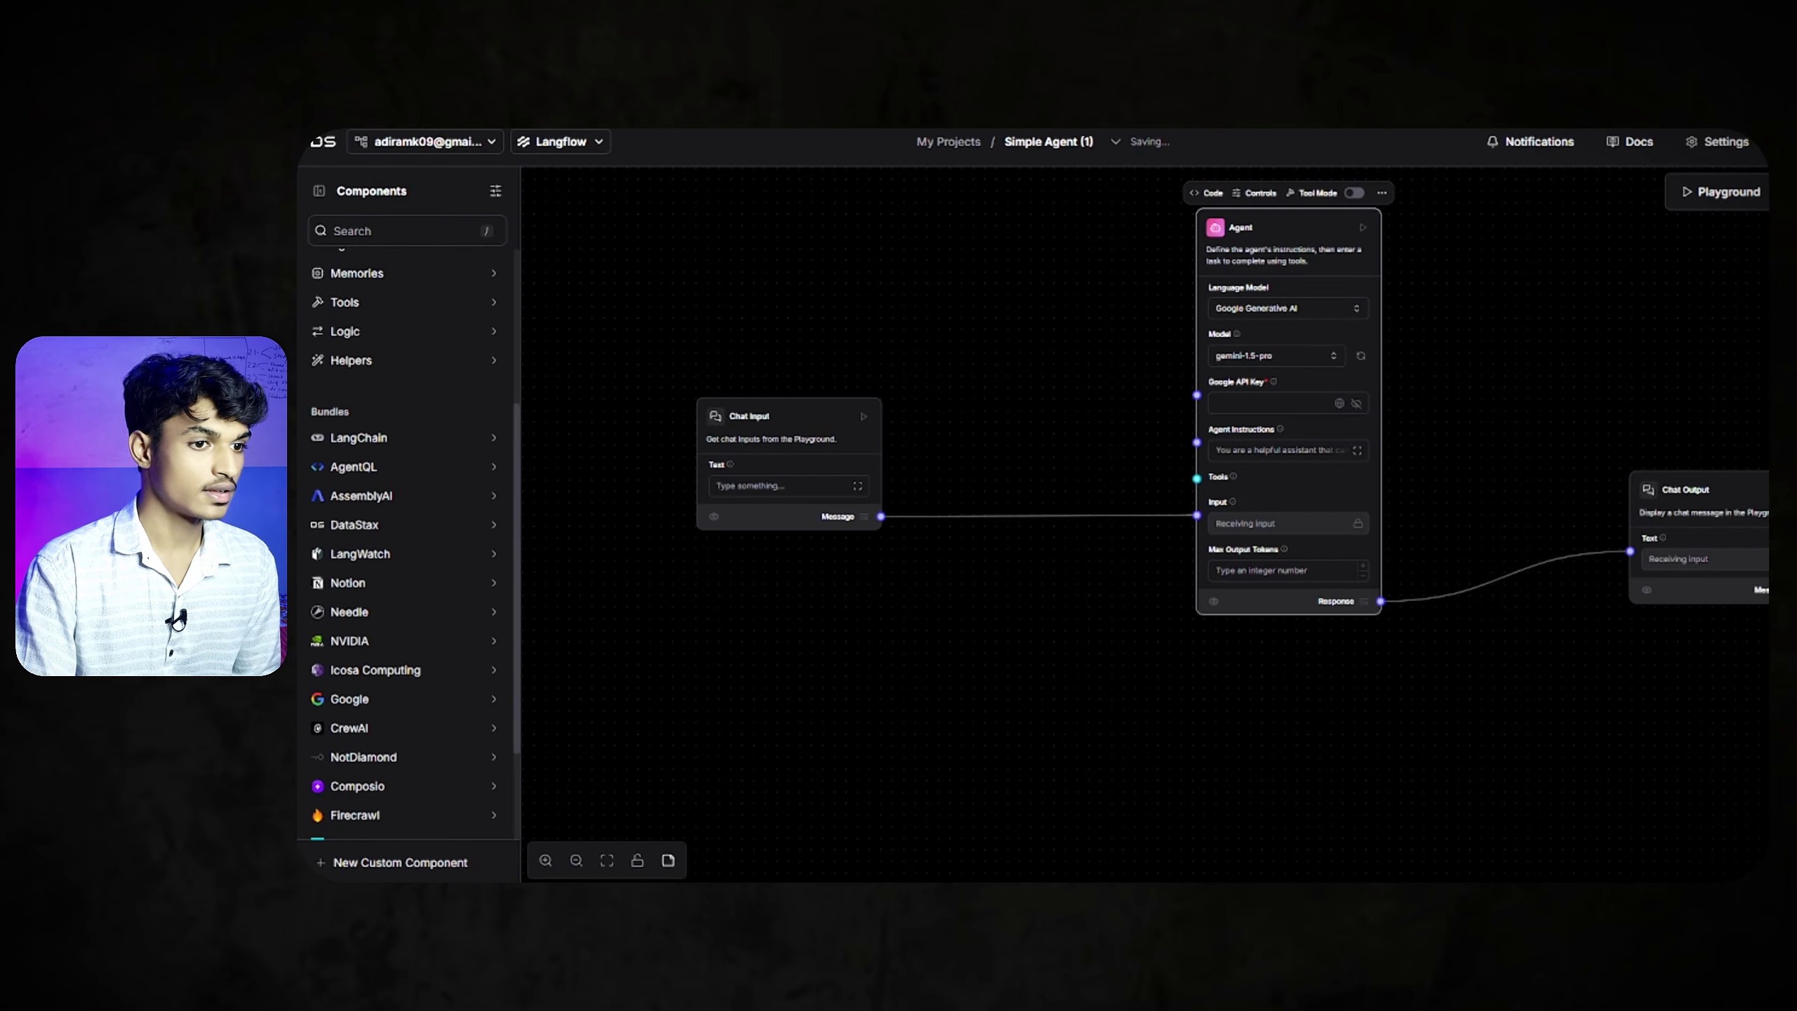
key(ctrl+v)
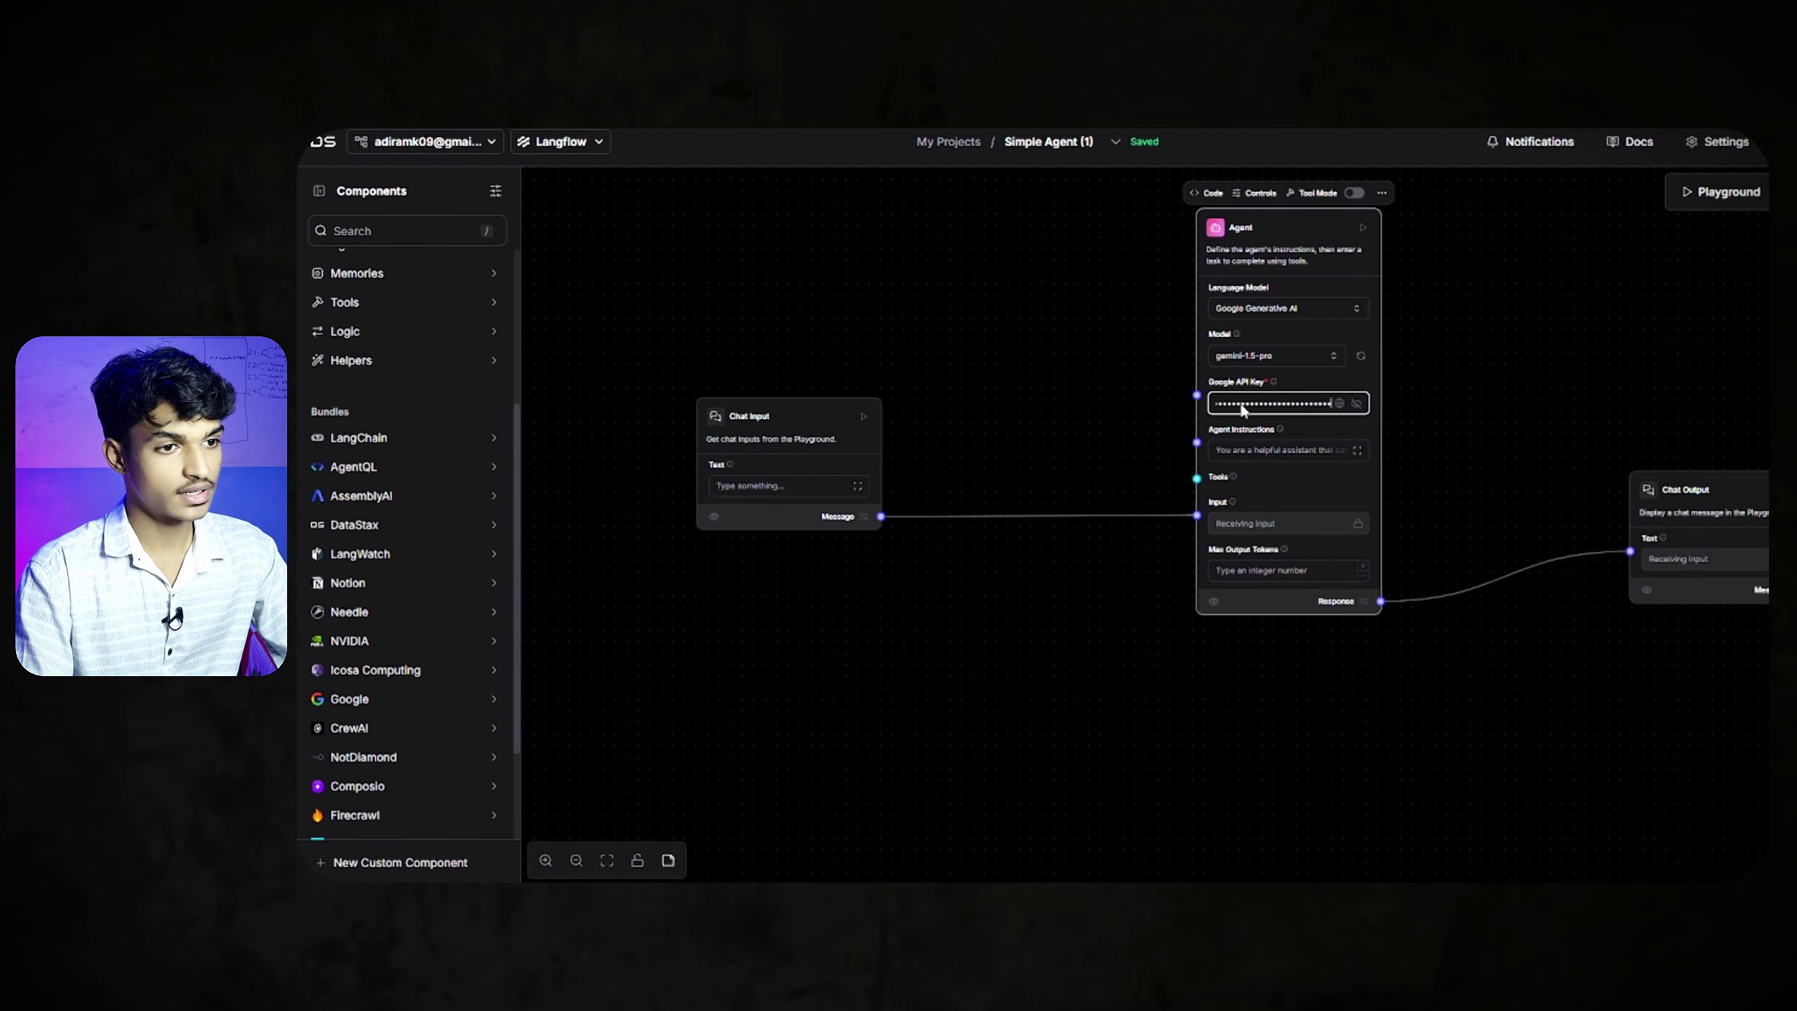
Set the Agent's model to gemini-1.5-pro
click(1311, 363)
click(1311, 364)
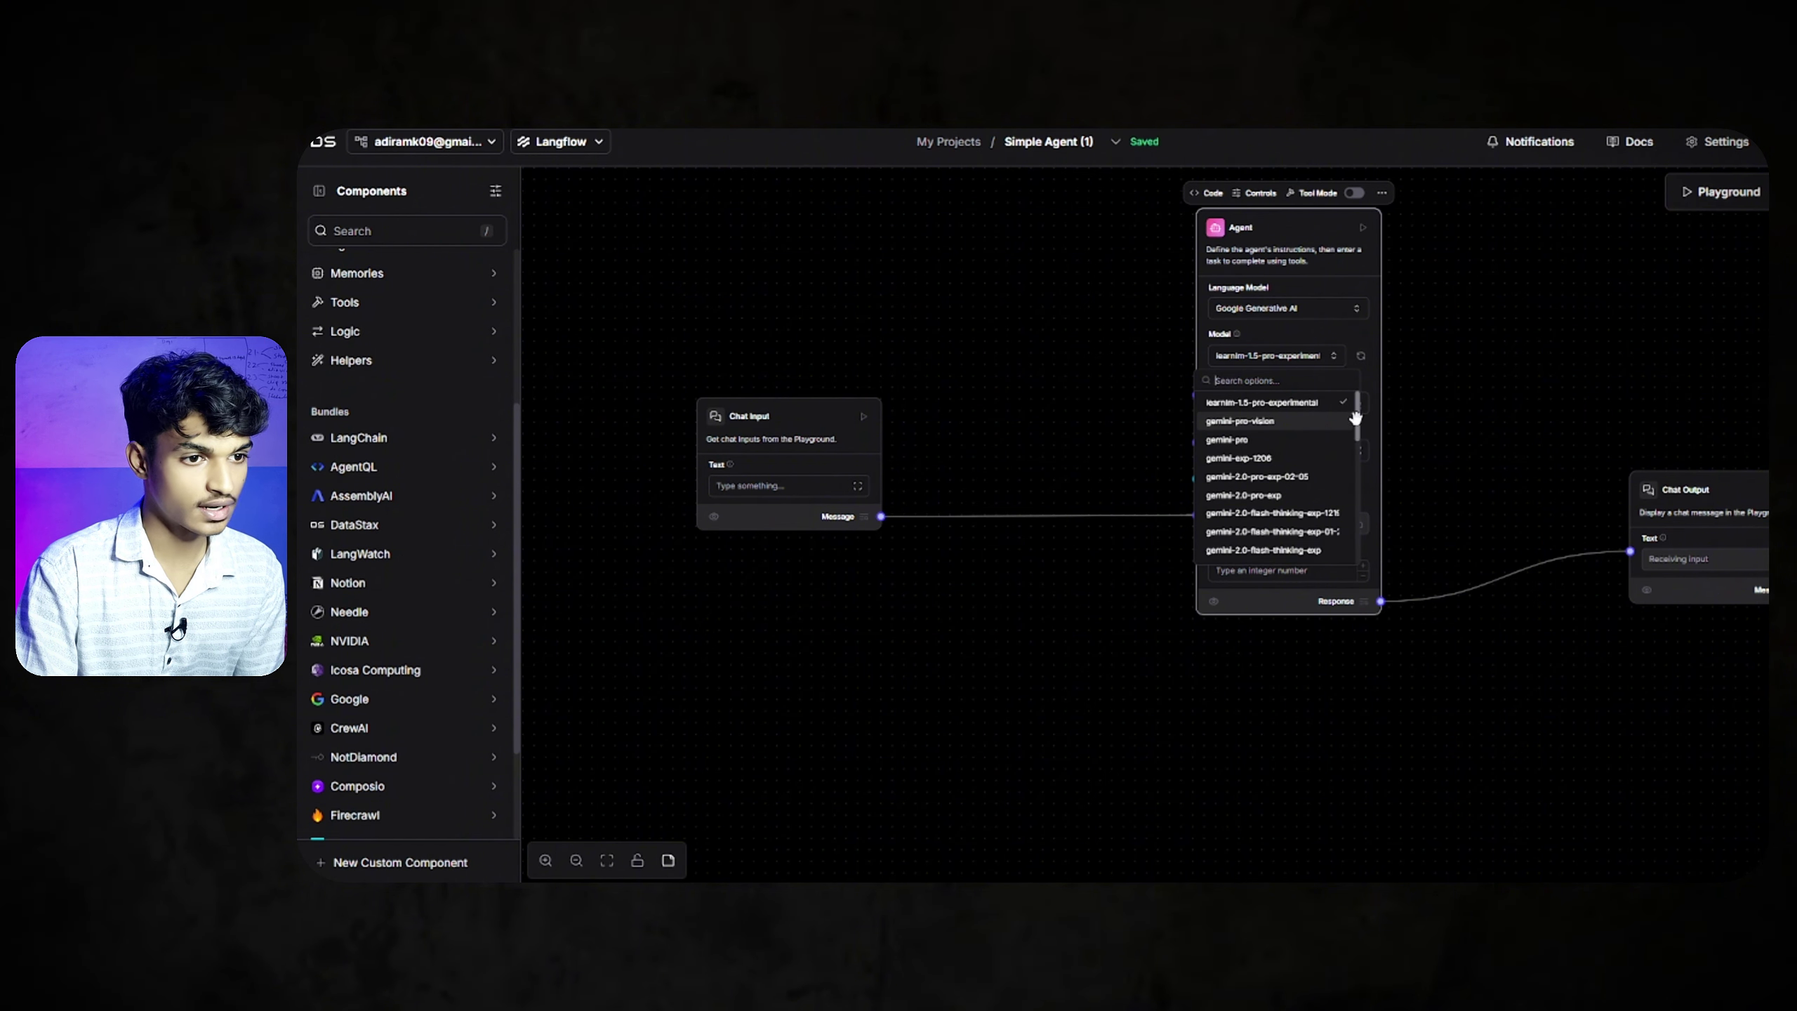
click(1322, 381)
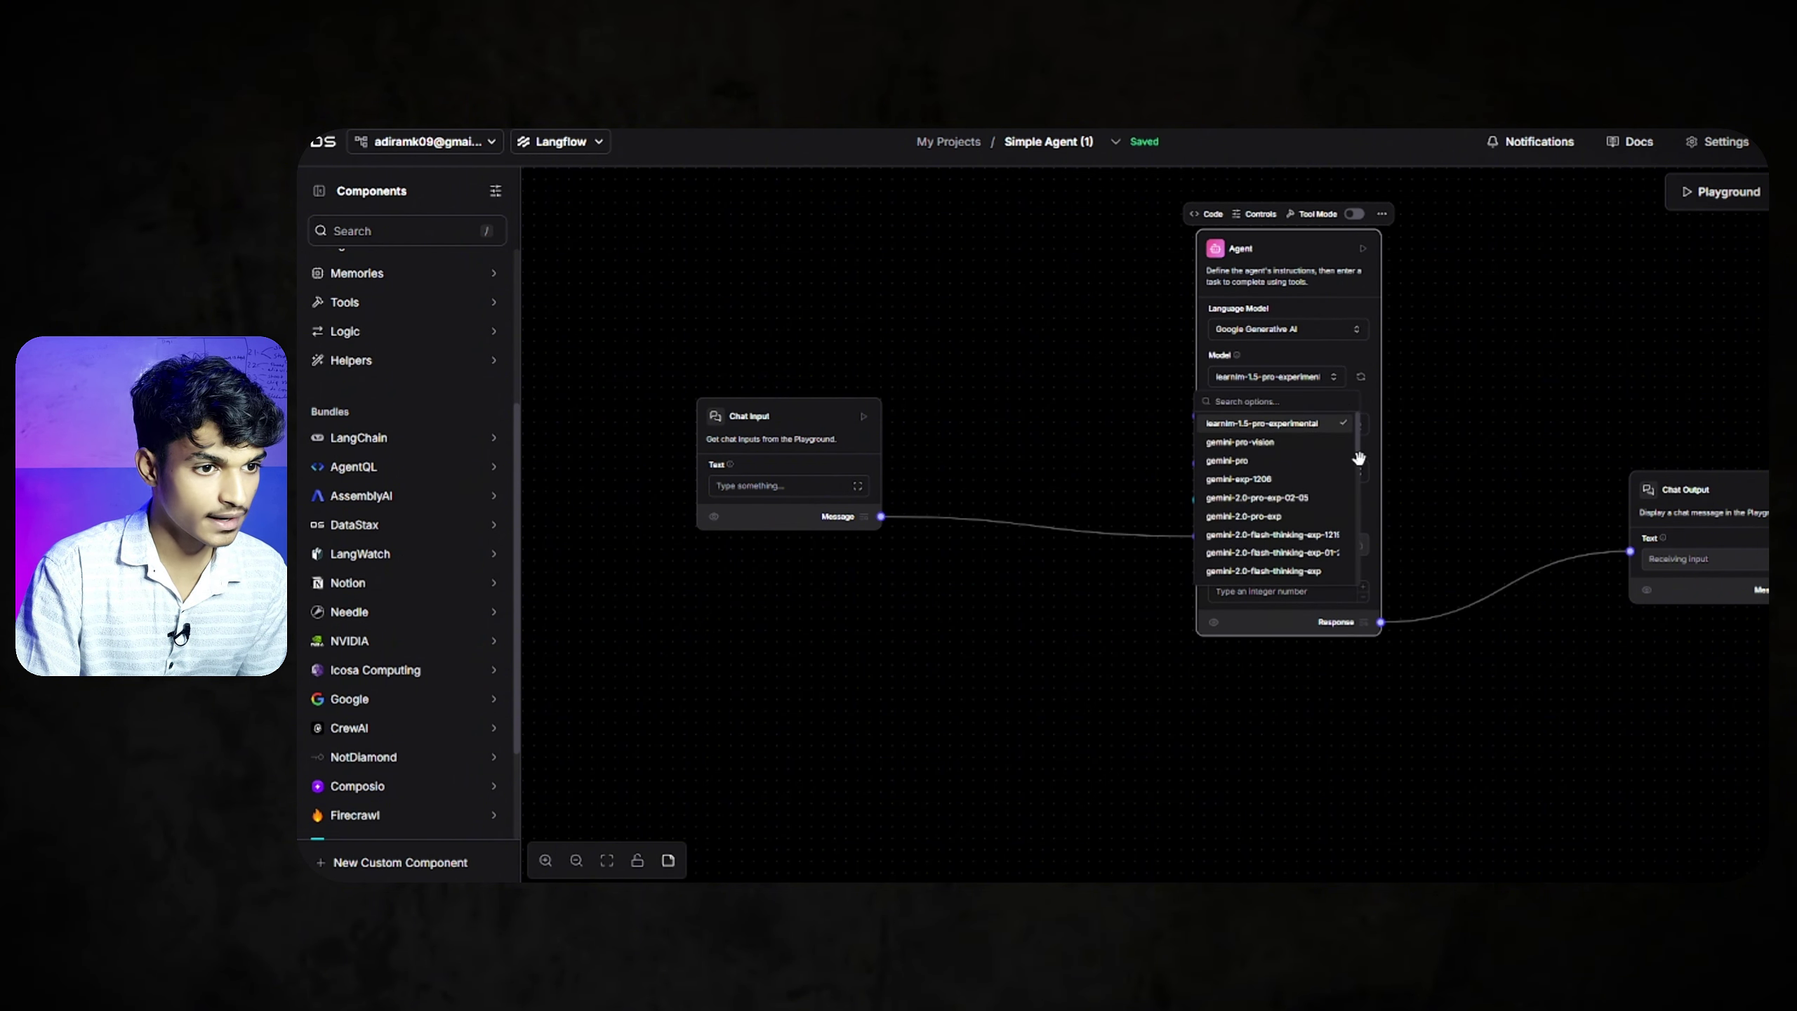
drag(1359, 458, 1350, 511)
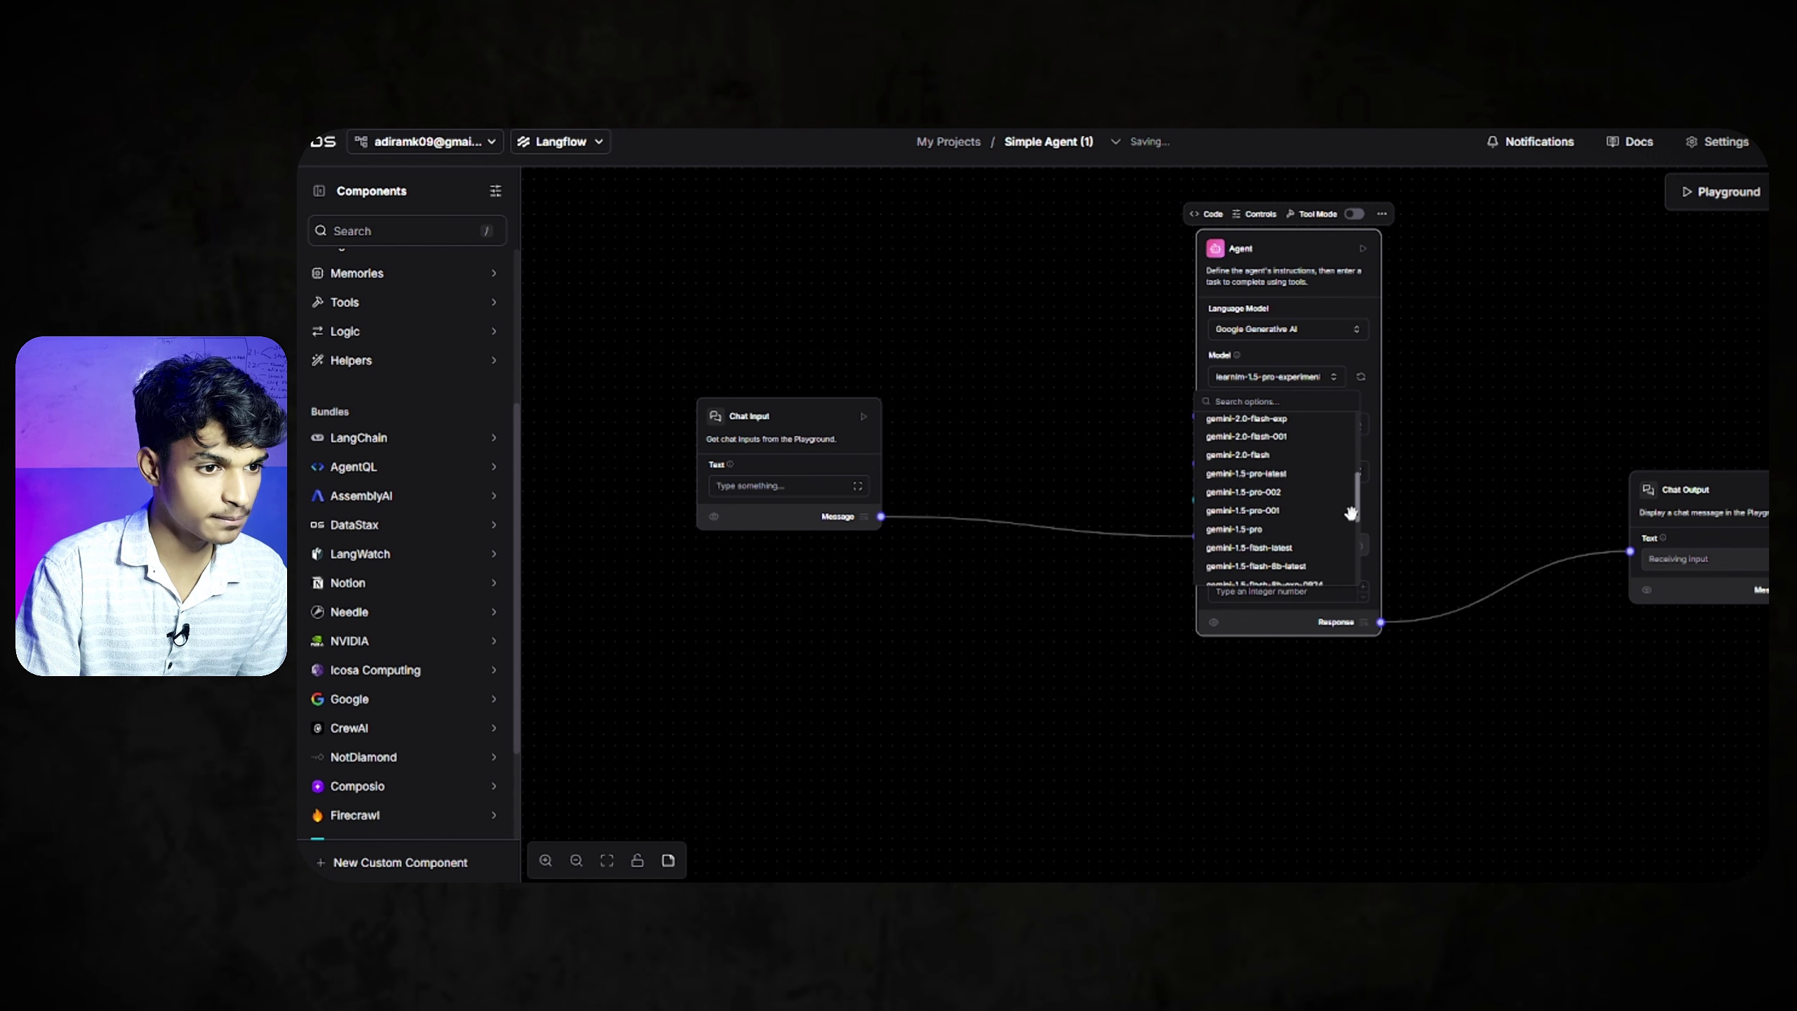
click(1289, 531)
Replace the Agent Instructions with the "So this is my writing style" prompt from the clipboard history
drag(1464, 429, 1484, 349)
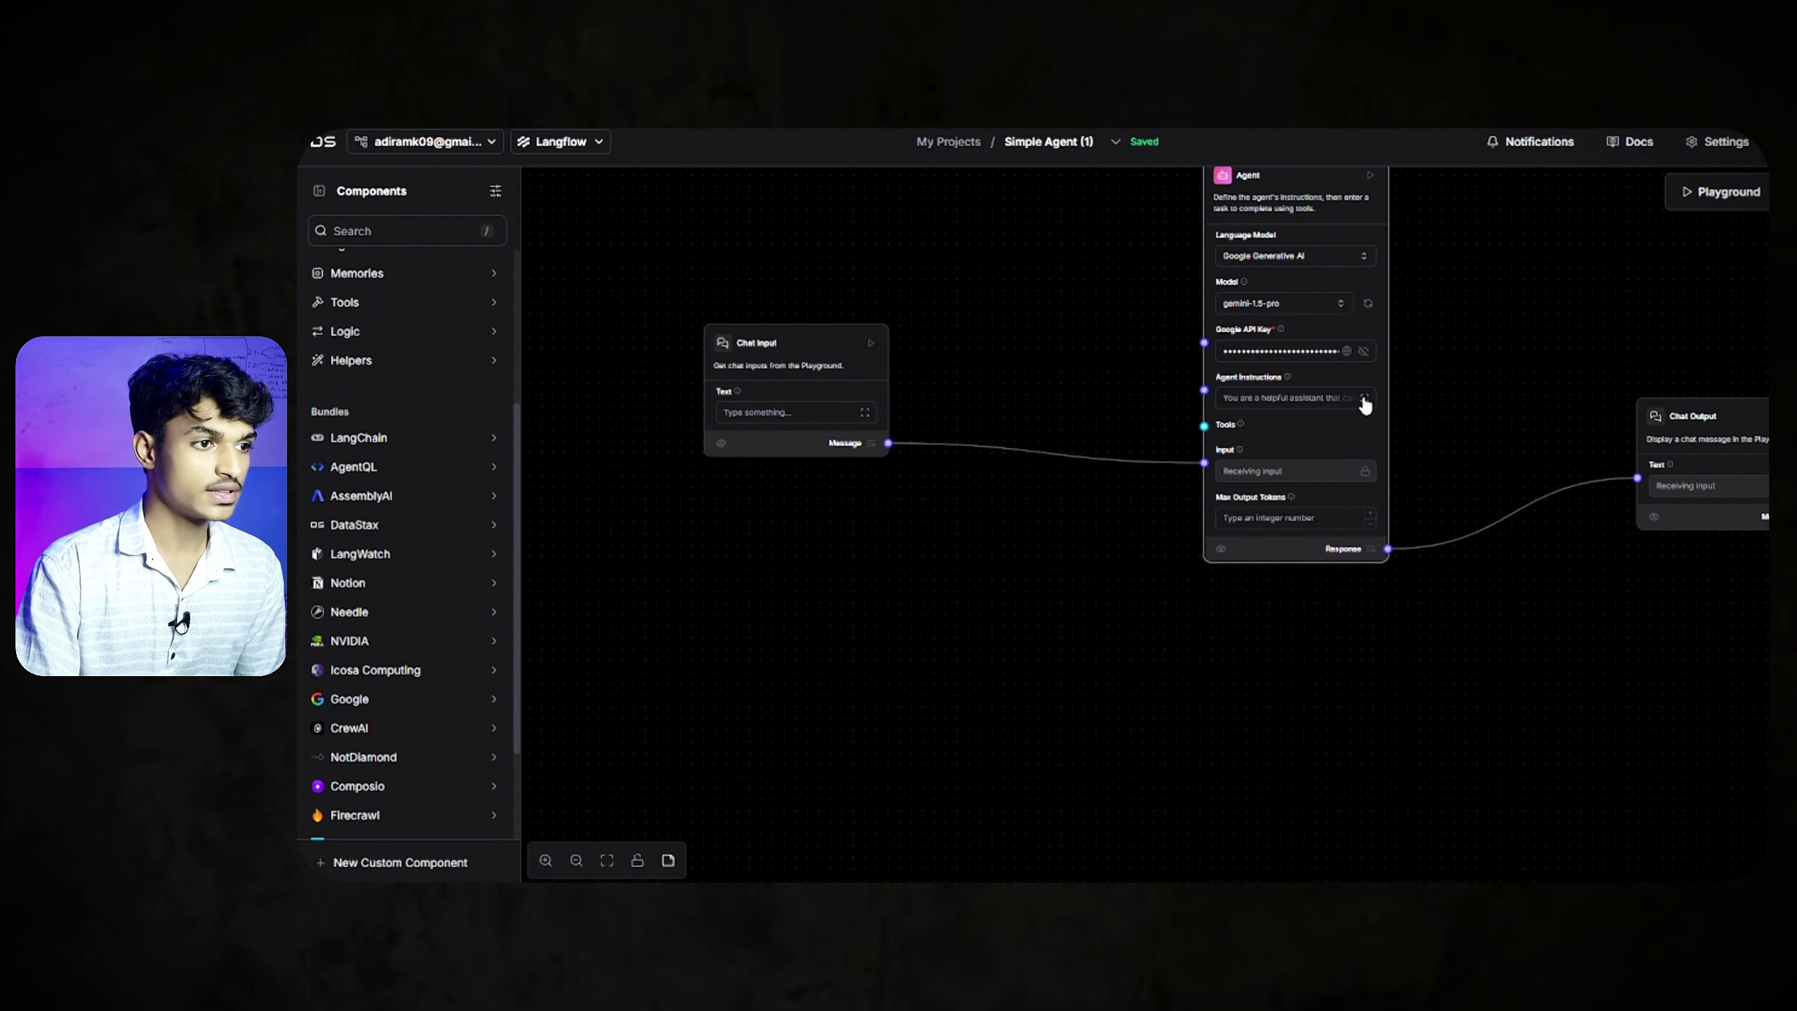
click(1364, 398)
click(953, 365)
key(ctrl+a)
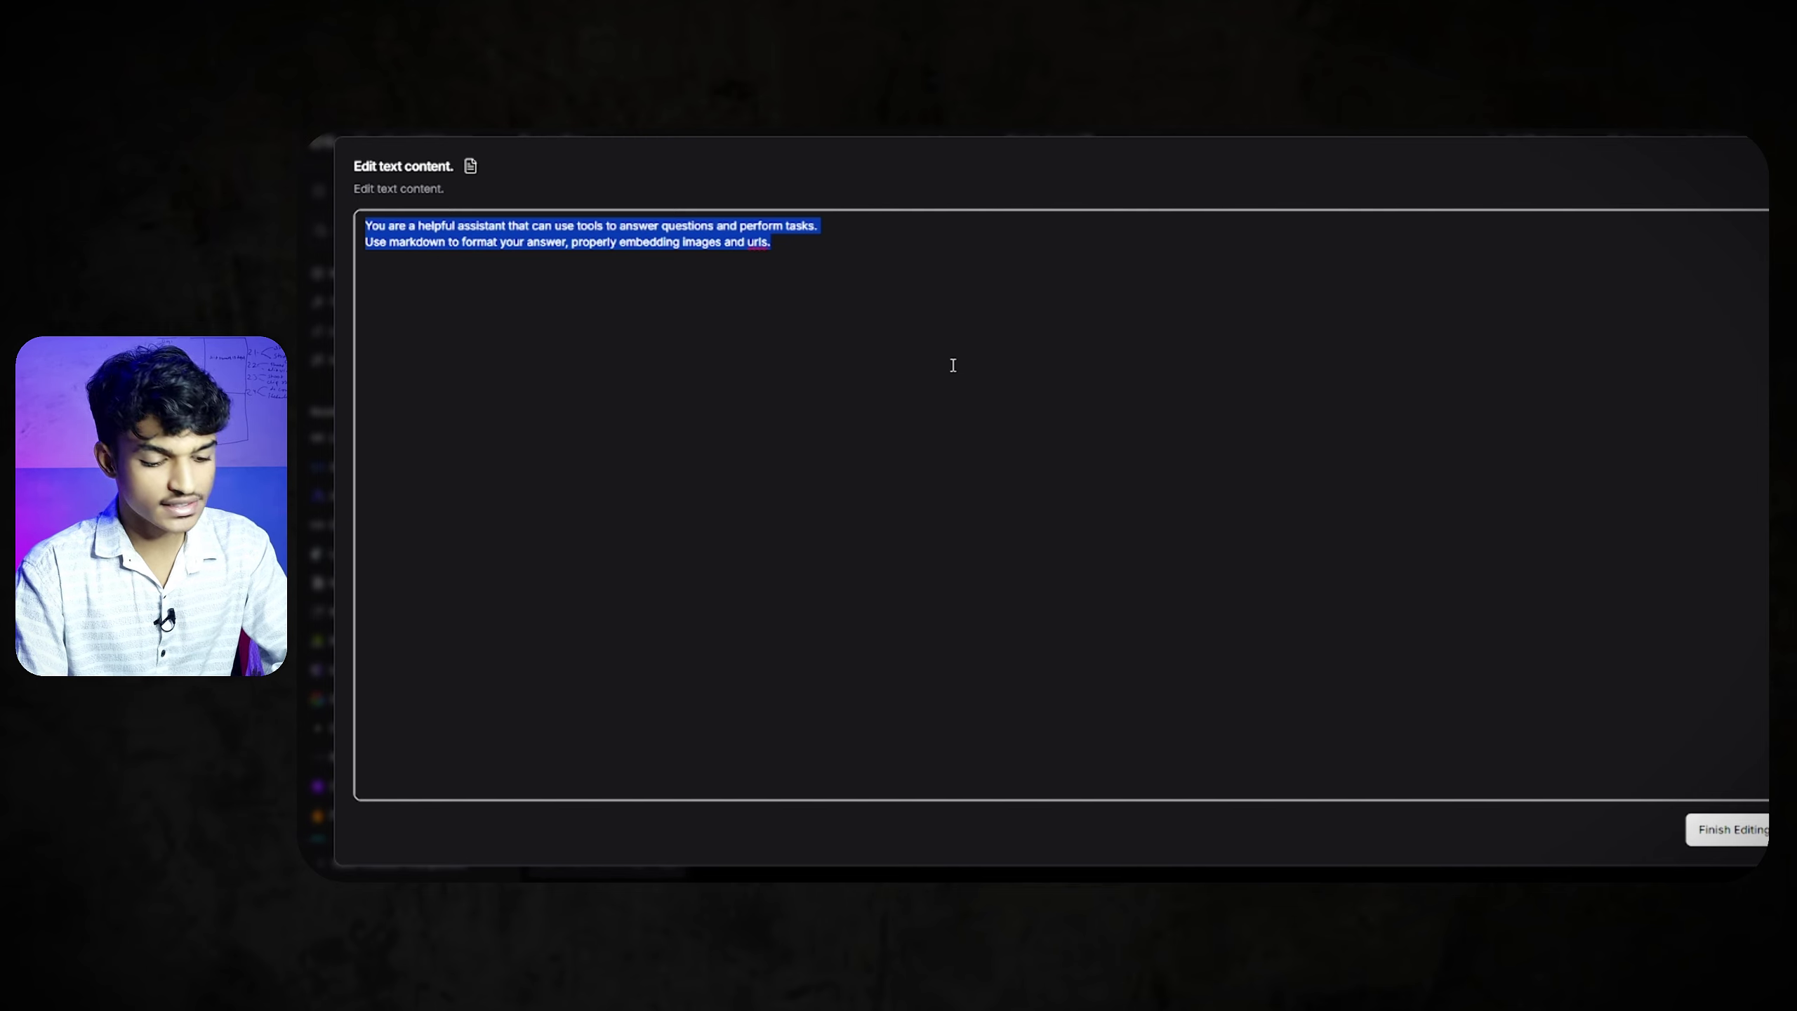
key(BackSpace)
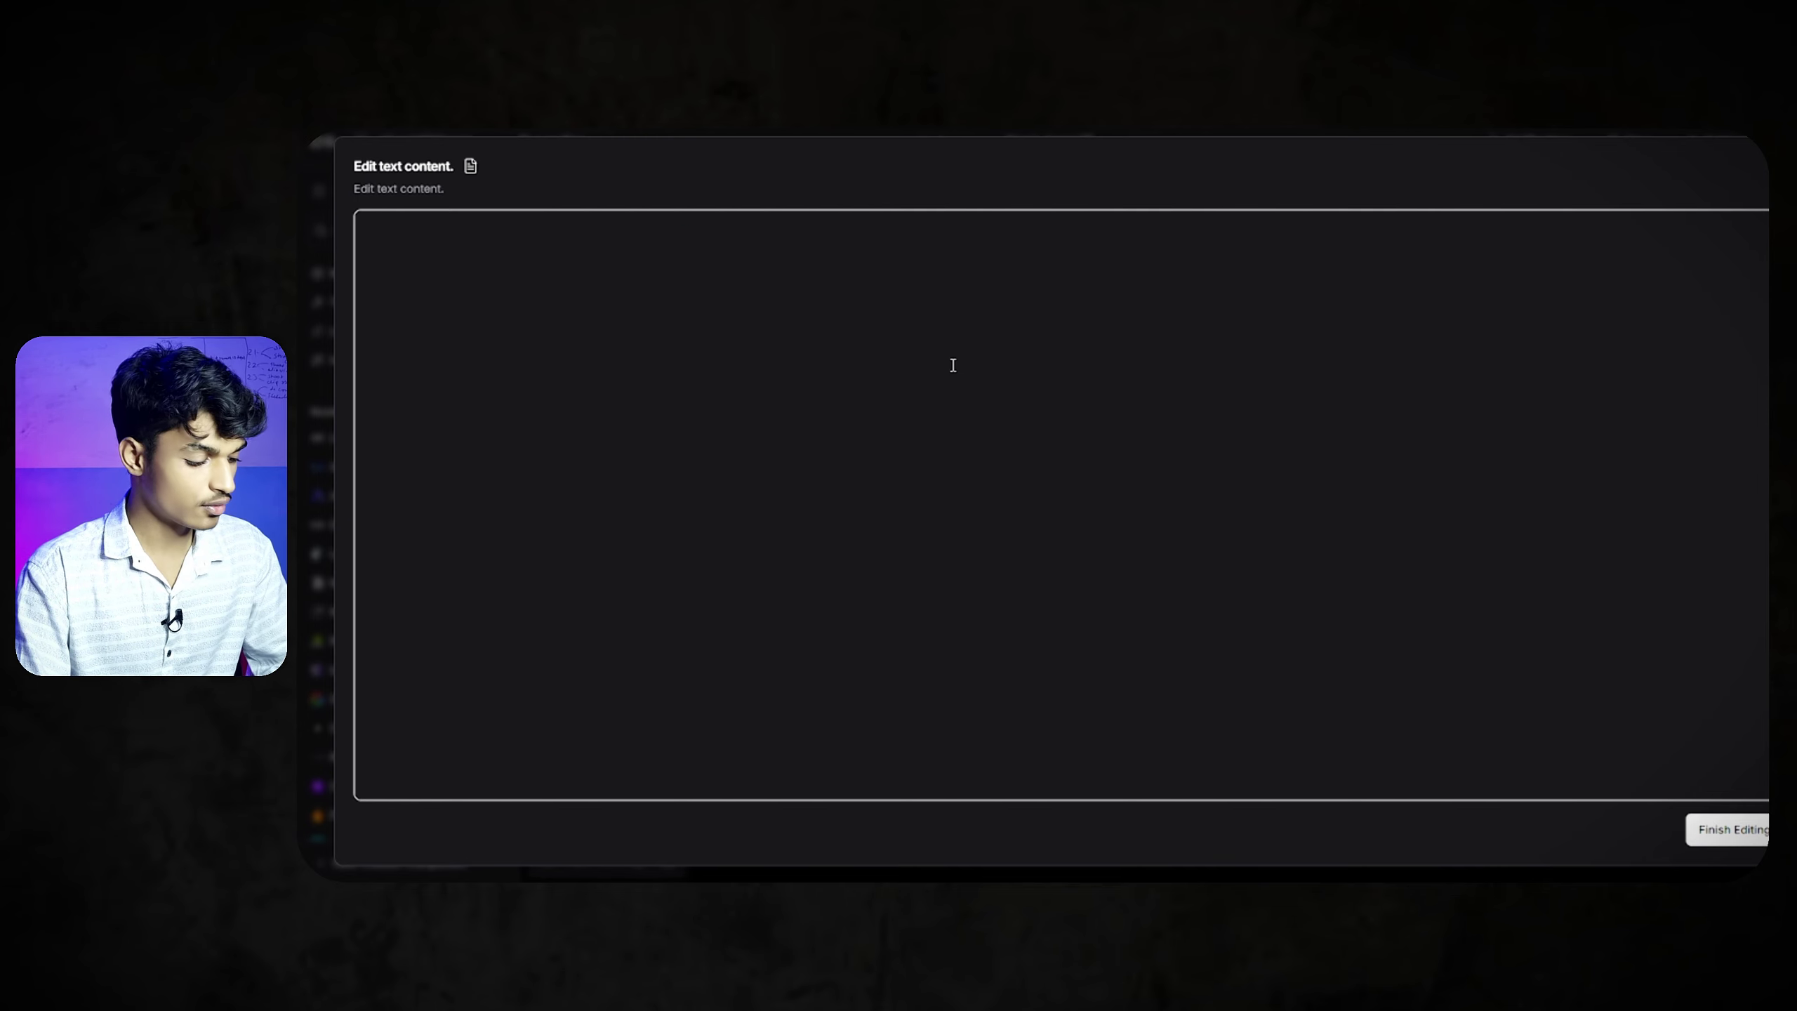
key(super+v)
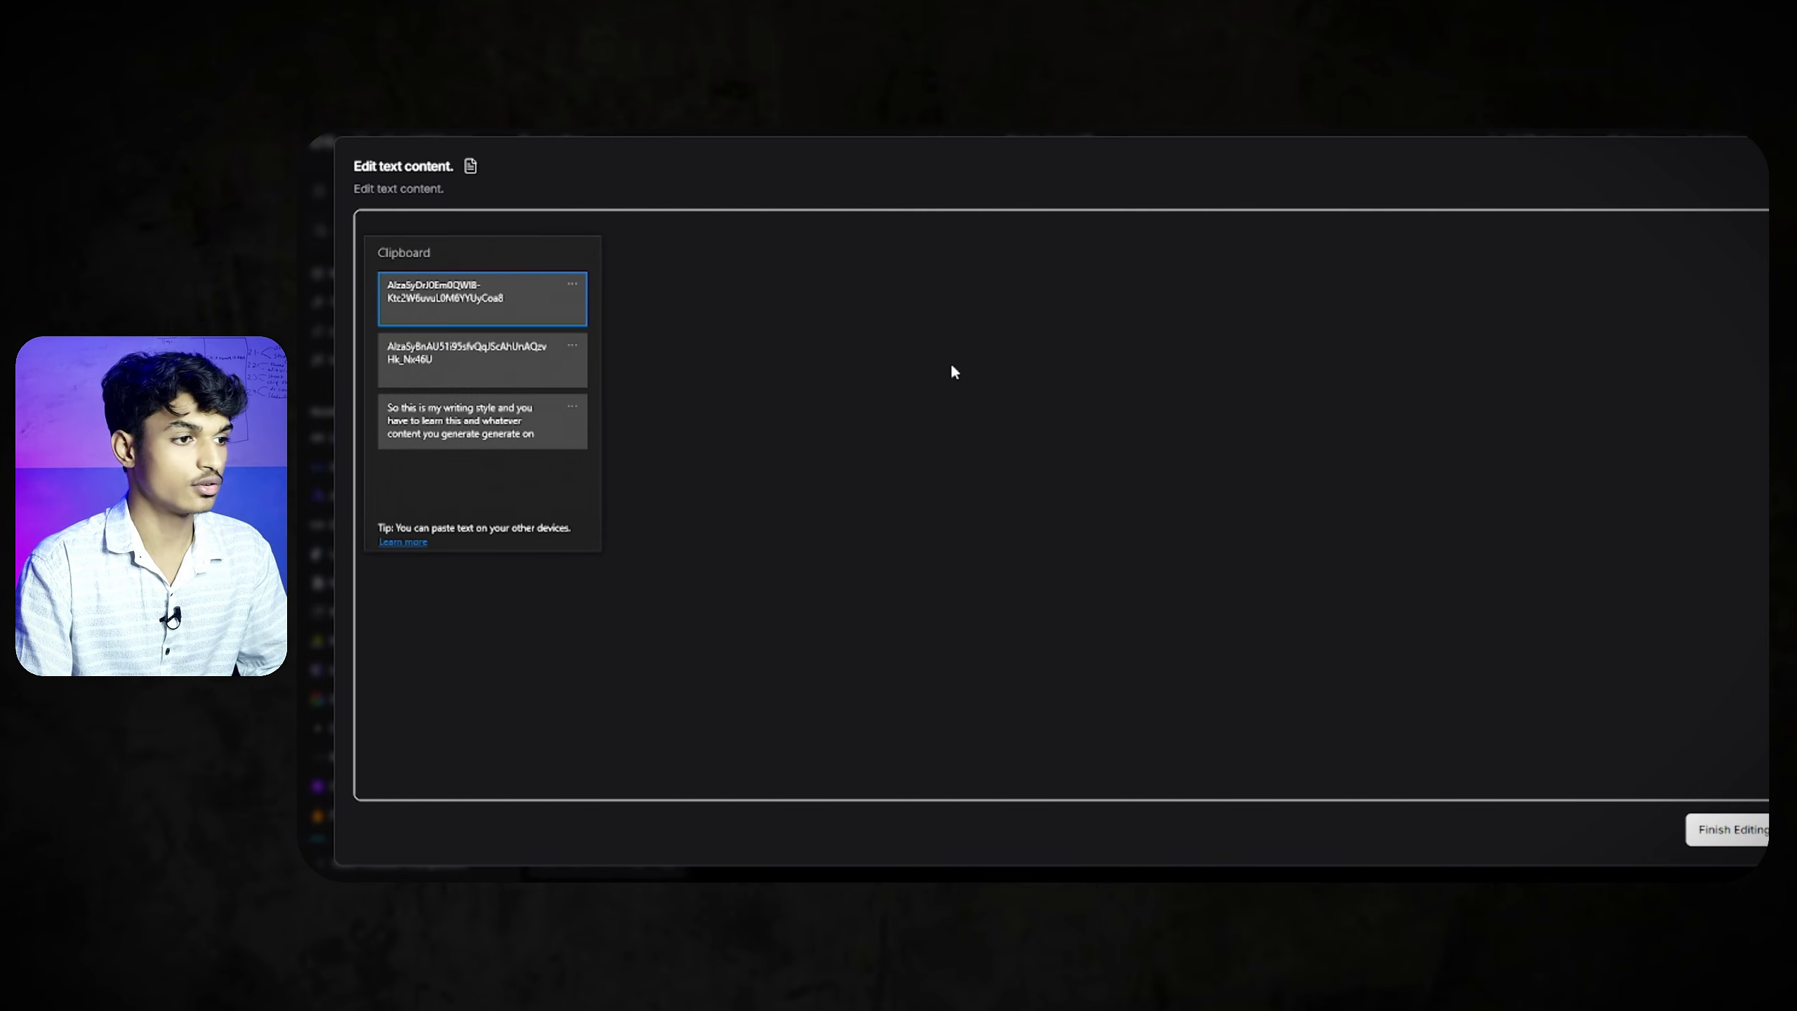
click(488, 436)
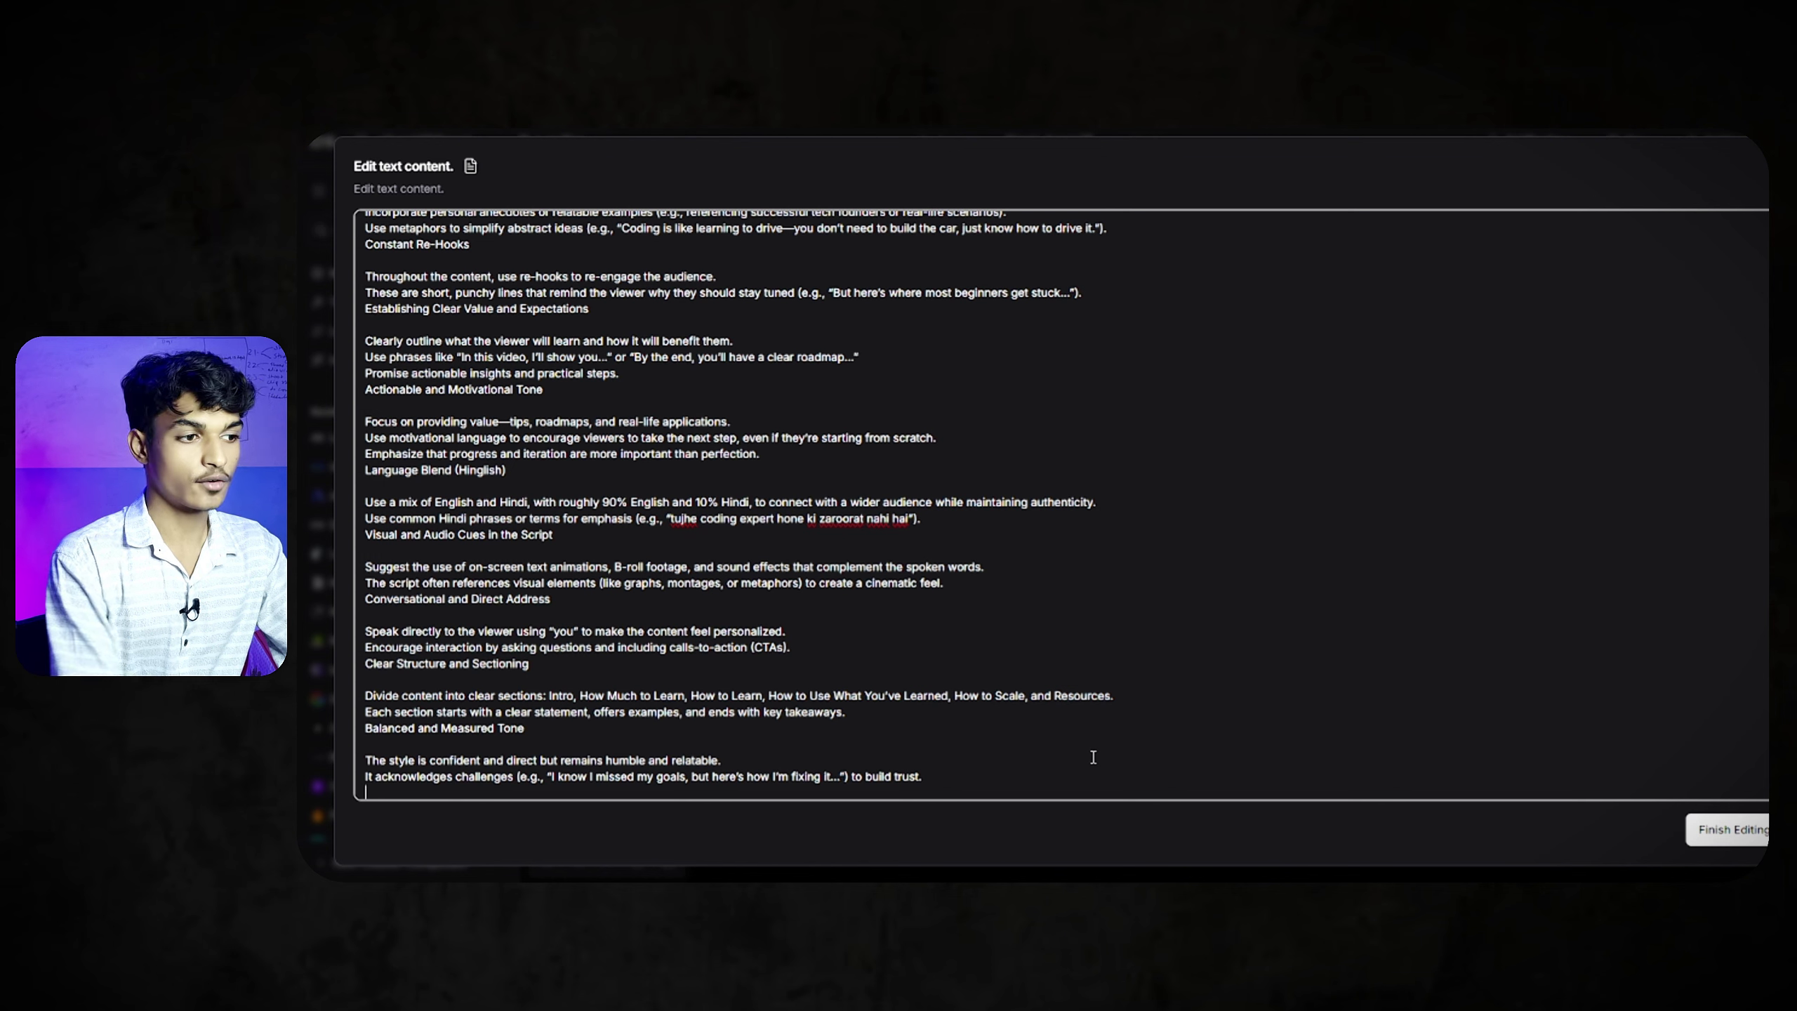
Append the line "use google search to get the real time data about the topic and the outline" to the Agent Instructions
text(use google search to)
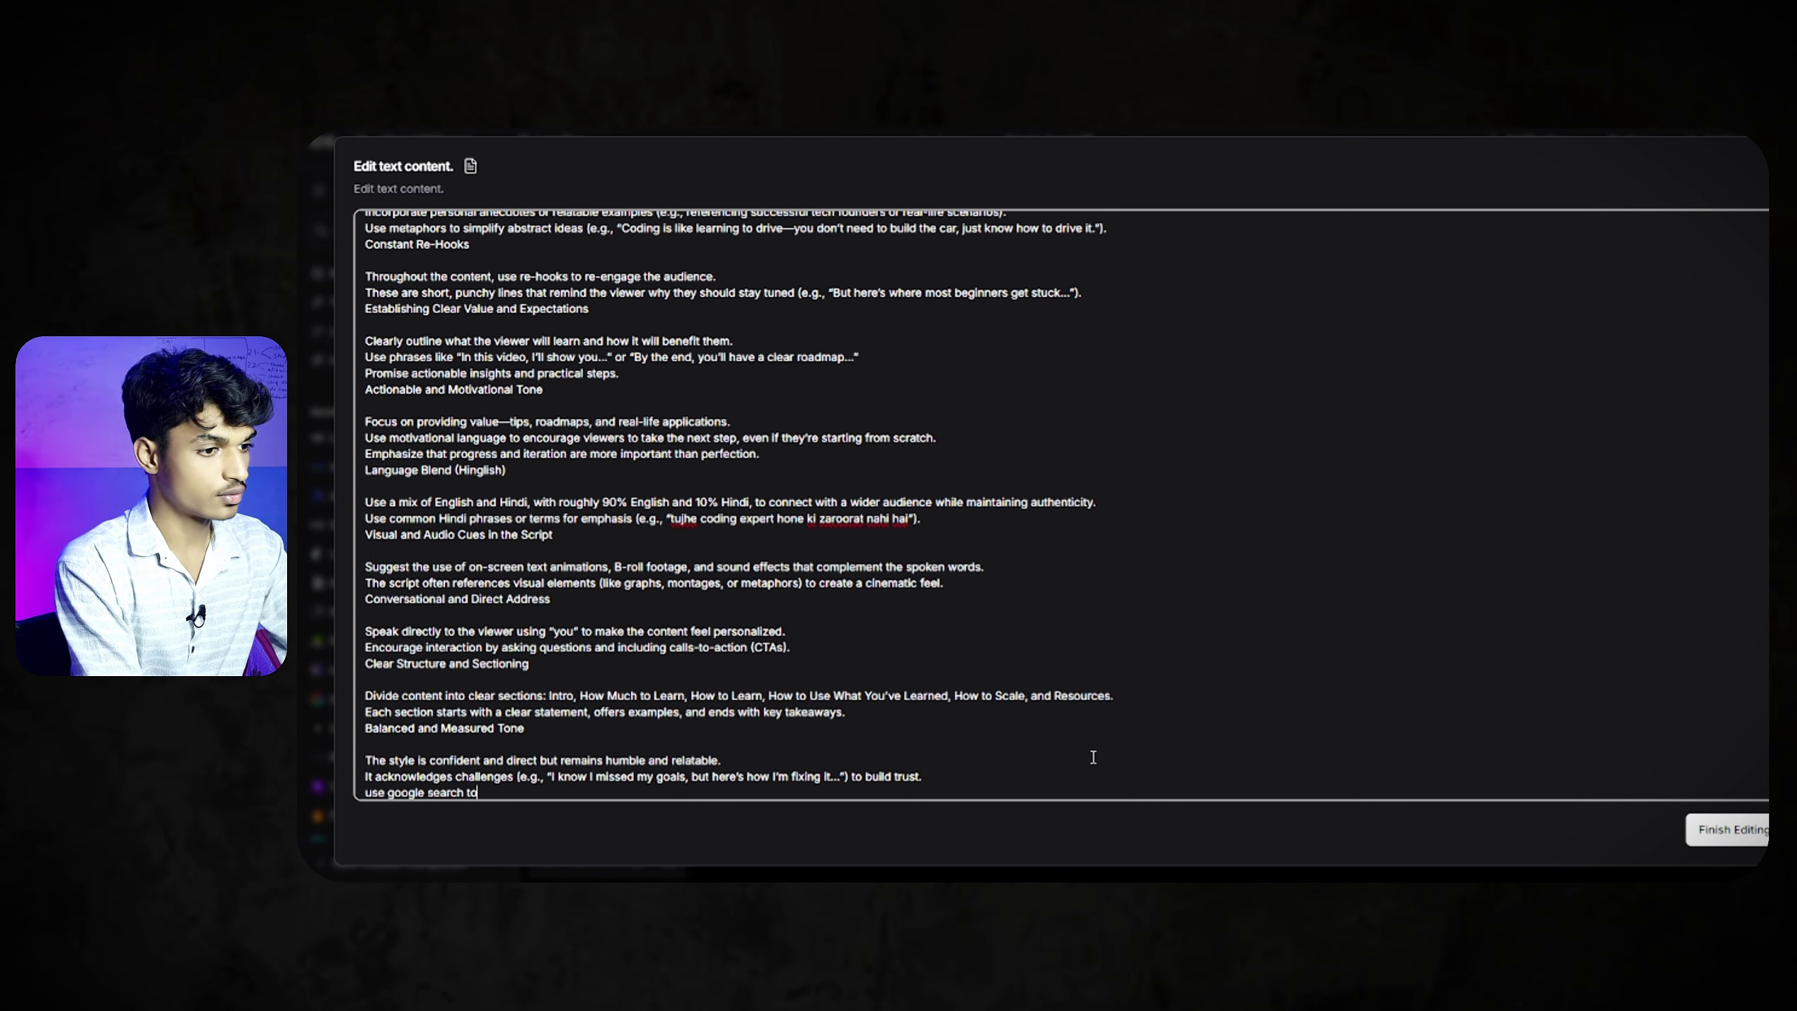
text( get the real time data about the topi)
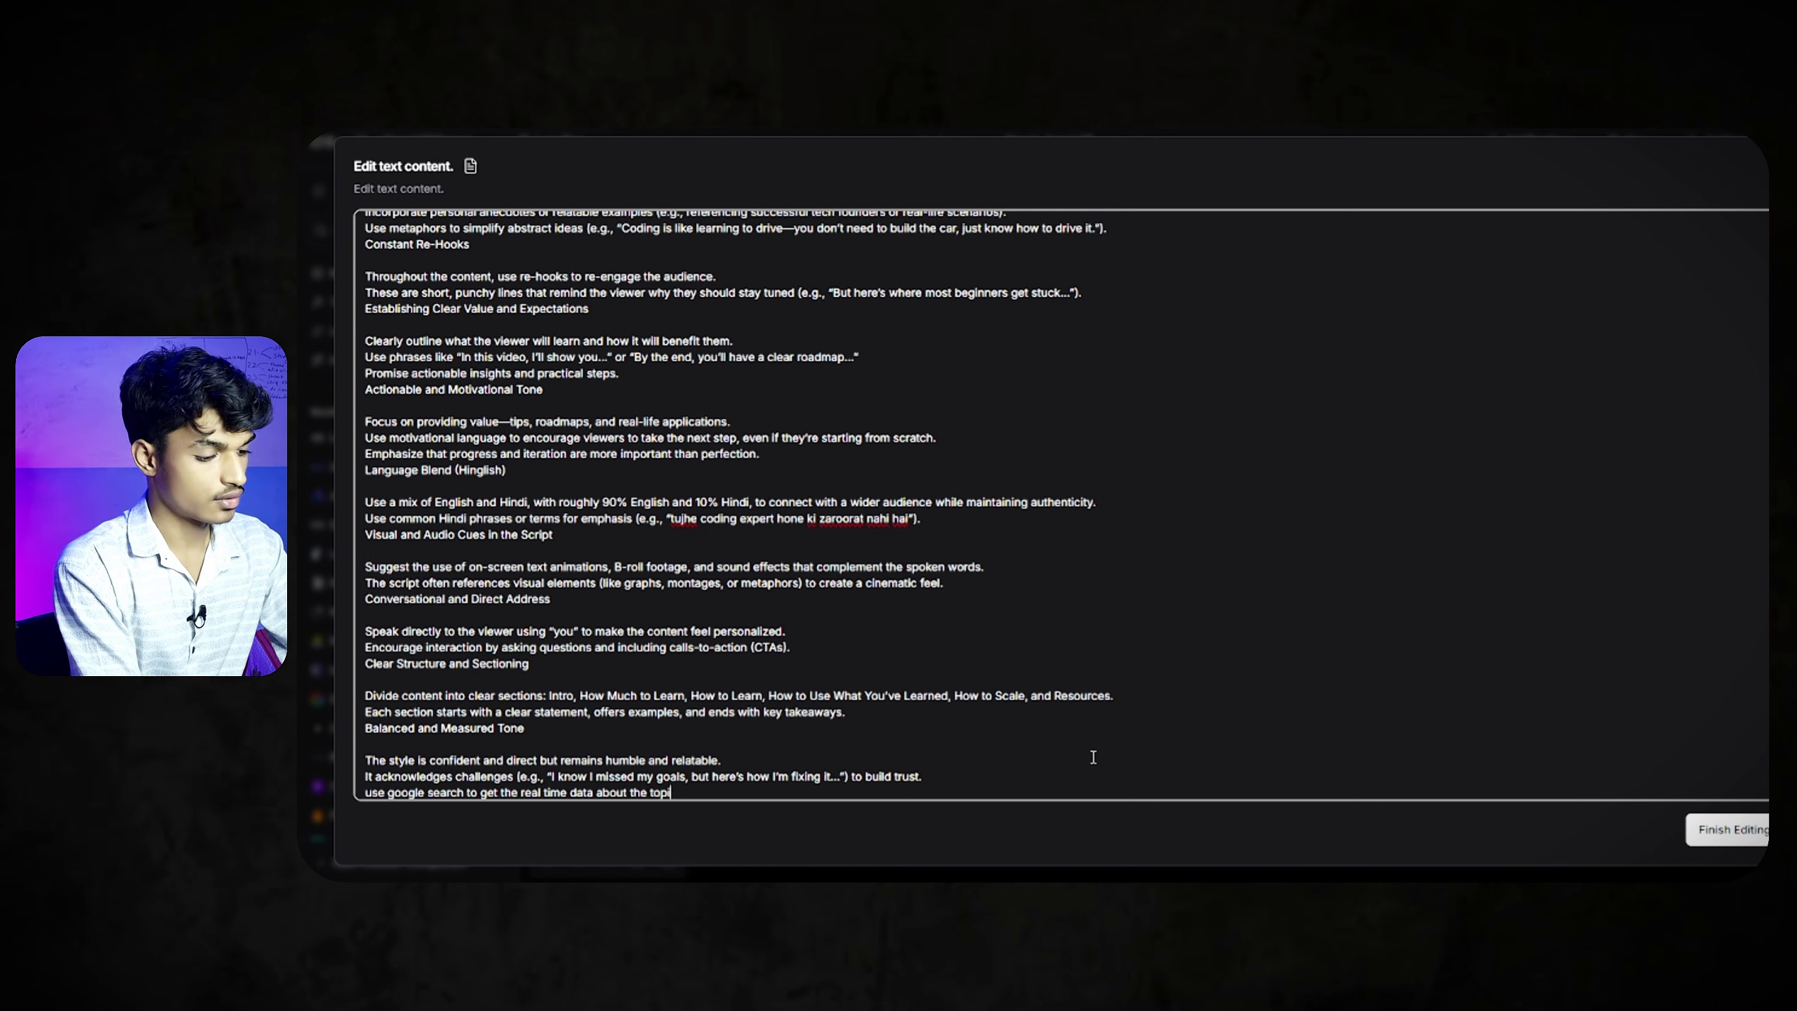
text(c and the outline)
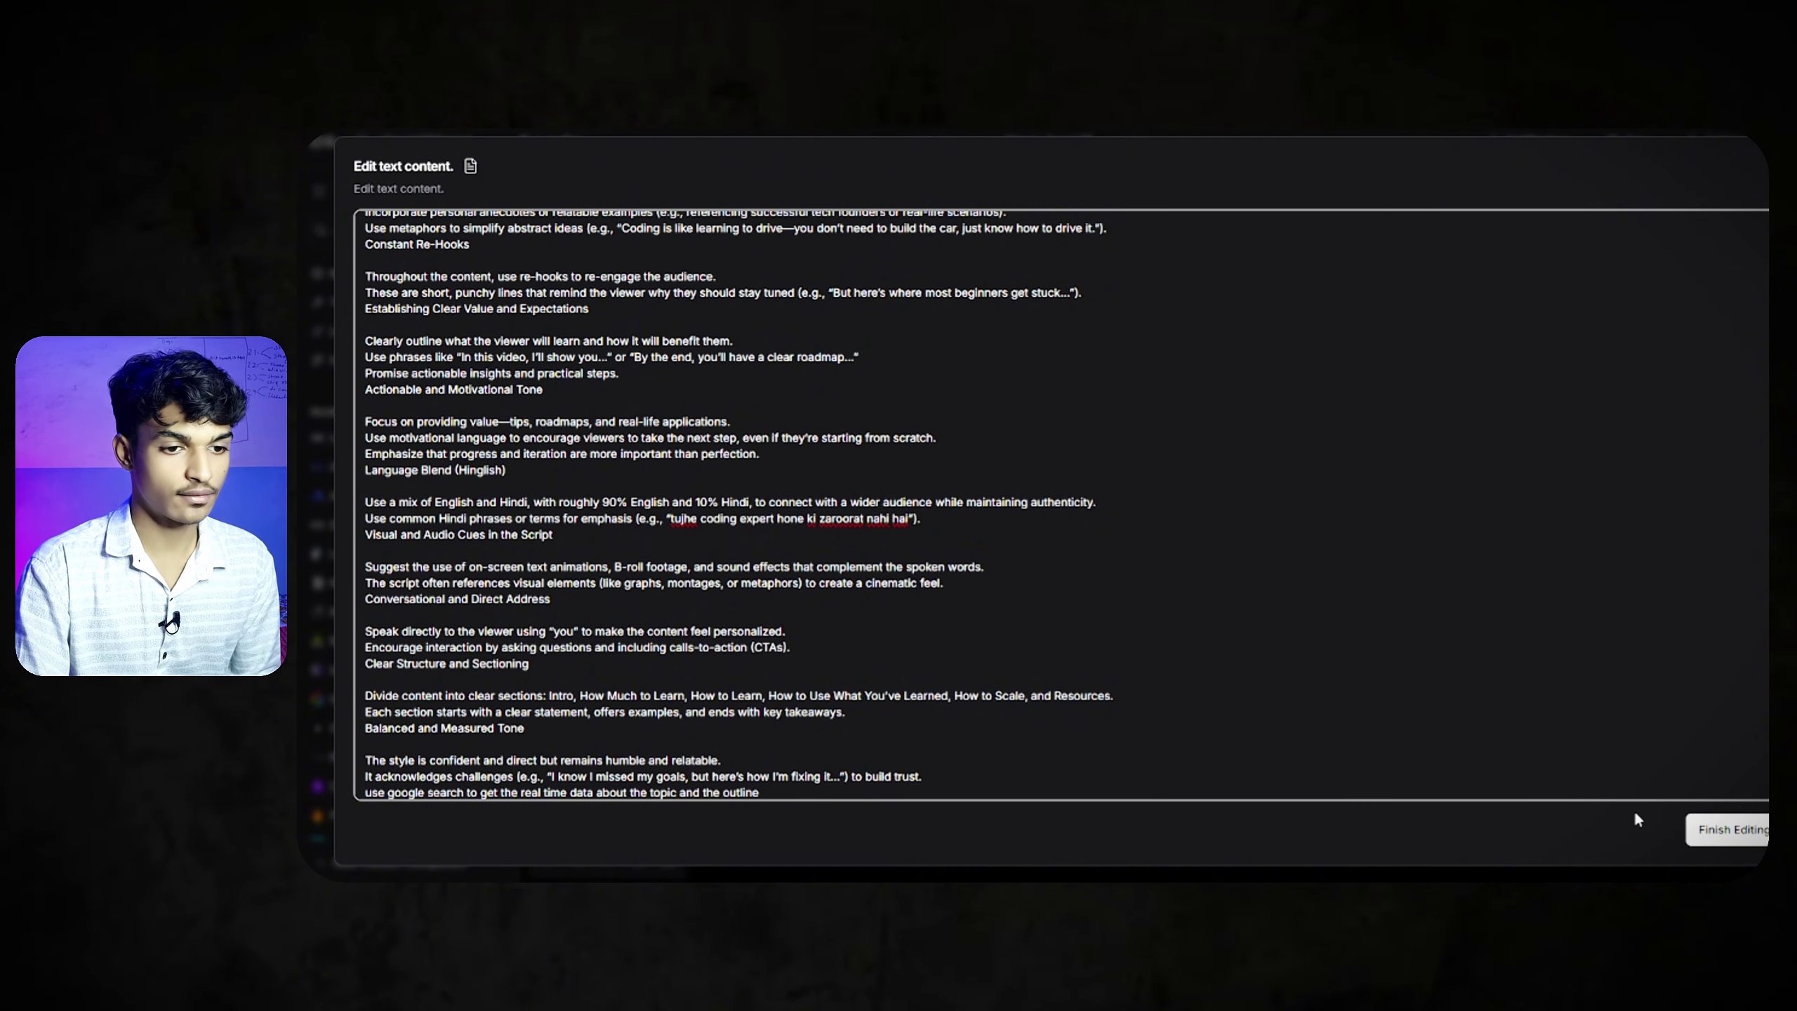
Save the edited Agent Instructions and move the Chat Output and Chat Input components farther away from the Agent
click(1731, 830)
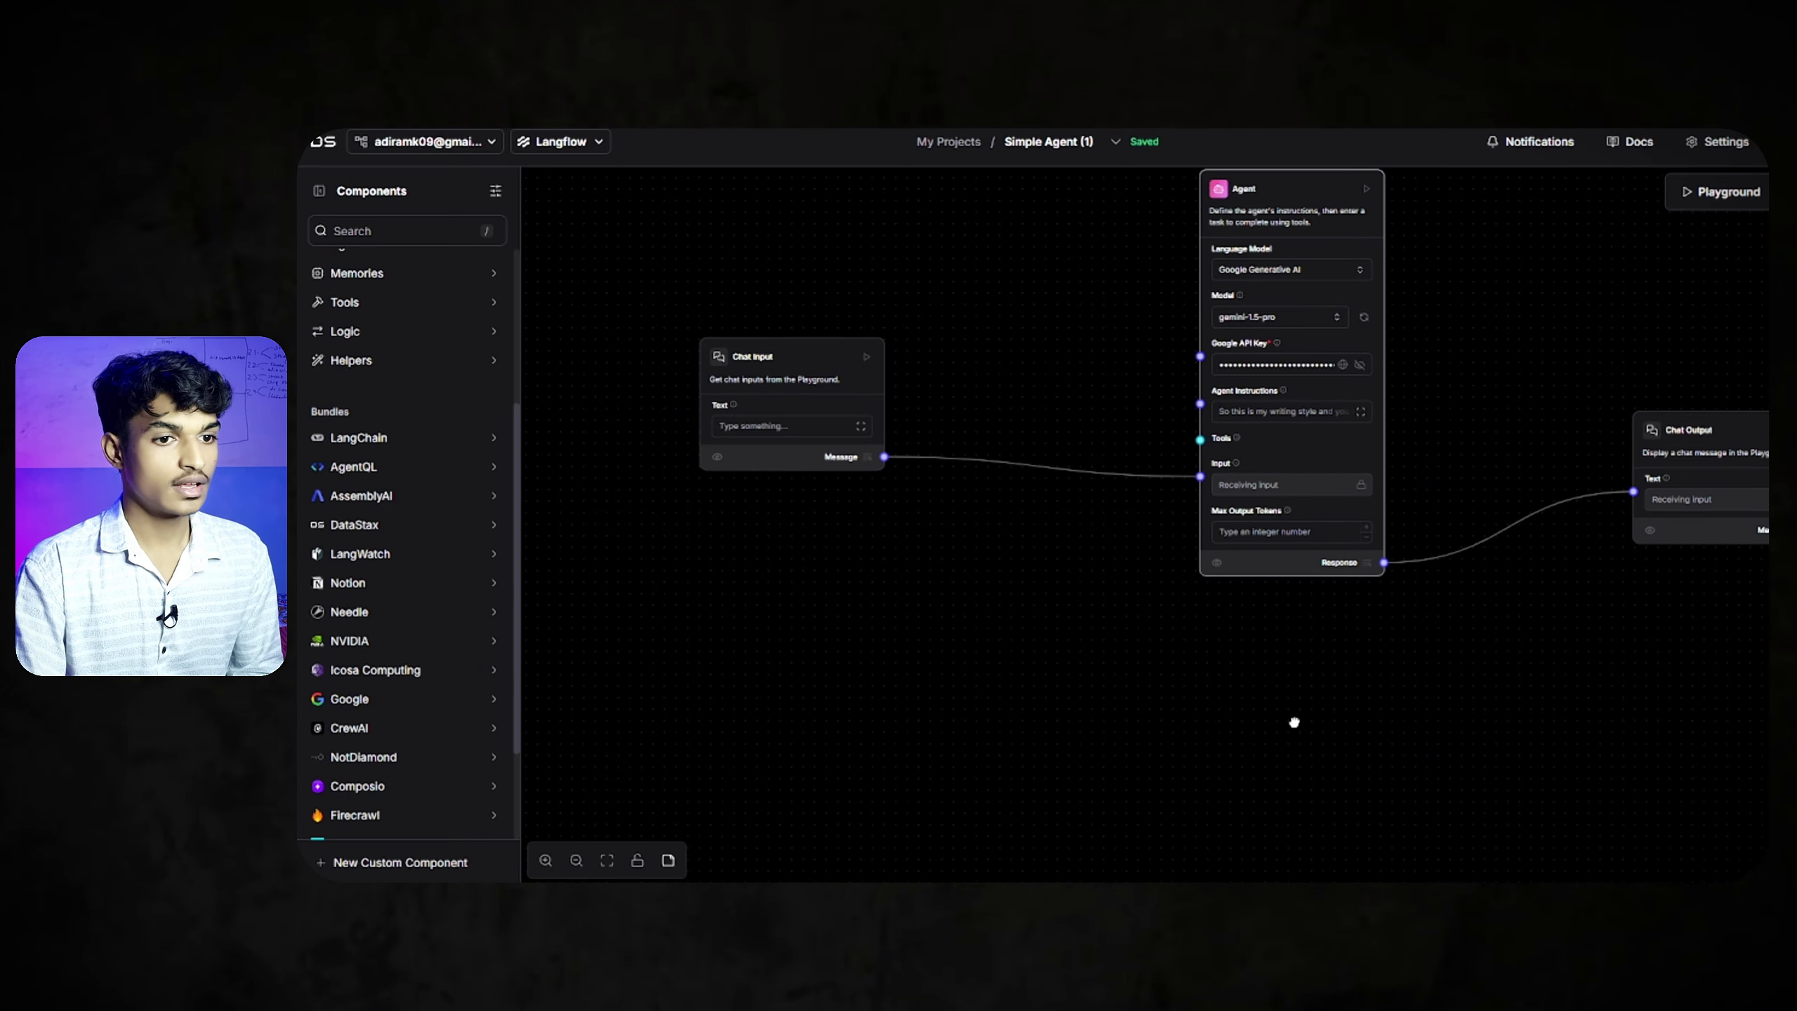
drag(1291, 706, 1023, 764)
drag(1428, 481, 1493, 567)
scroll(1196, 682, left, 5)
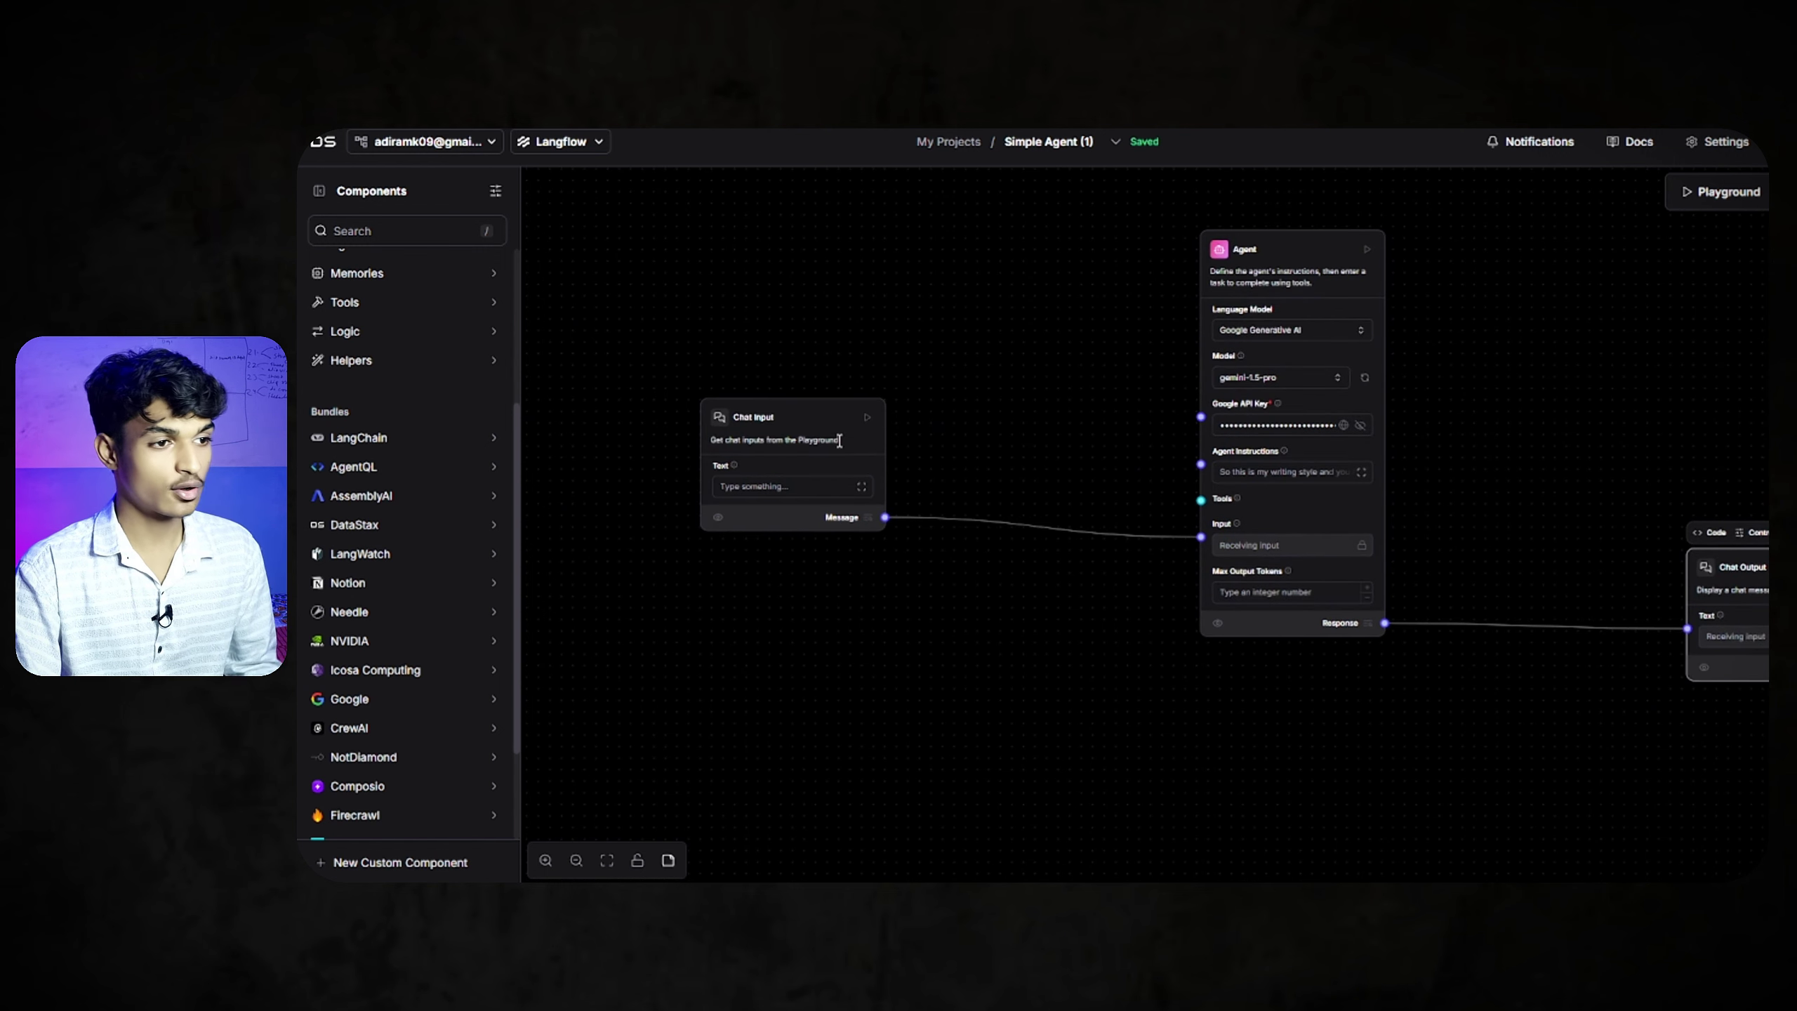
drag(796, 424, 773, 442)
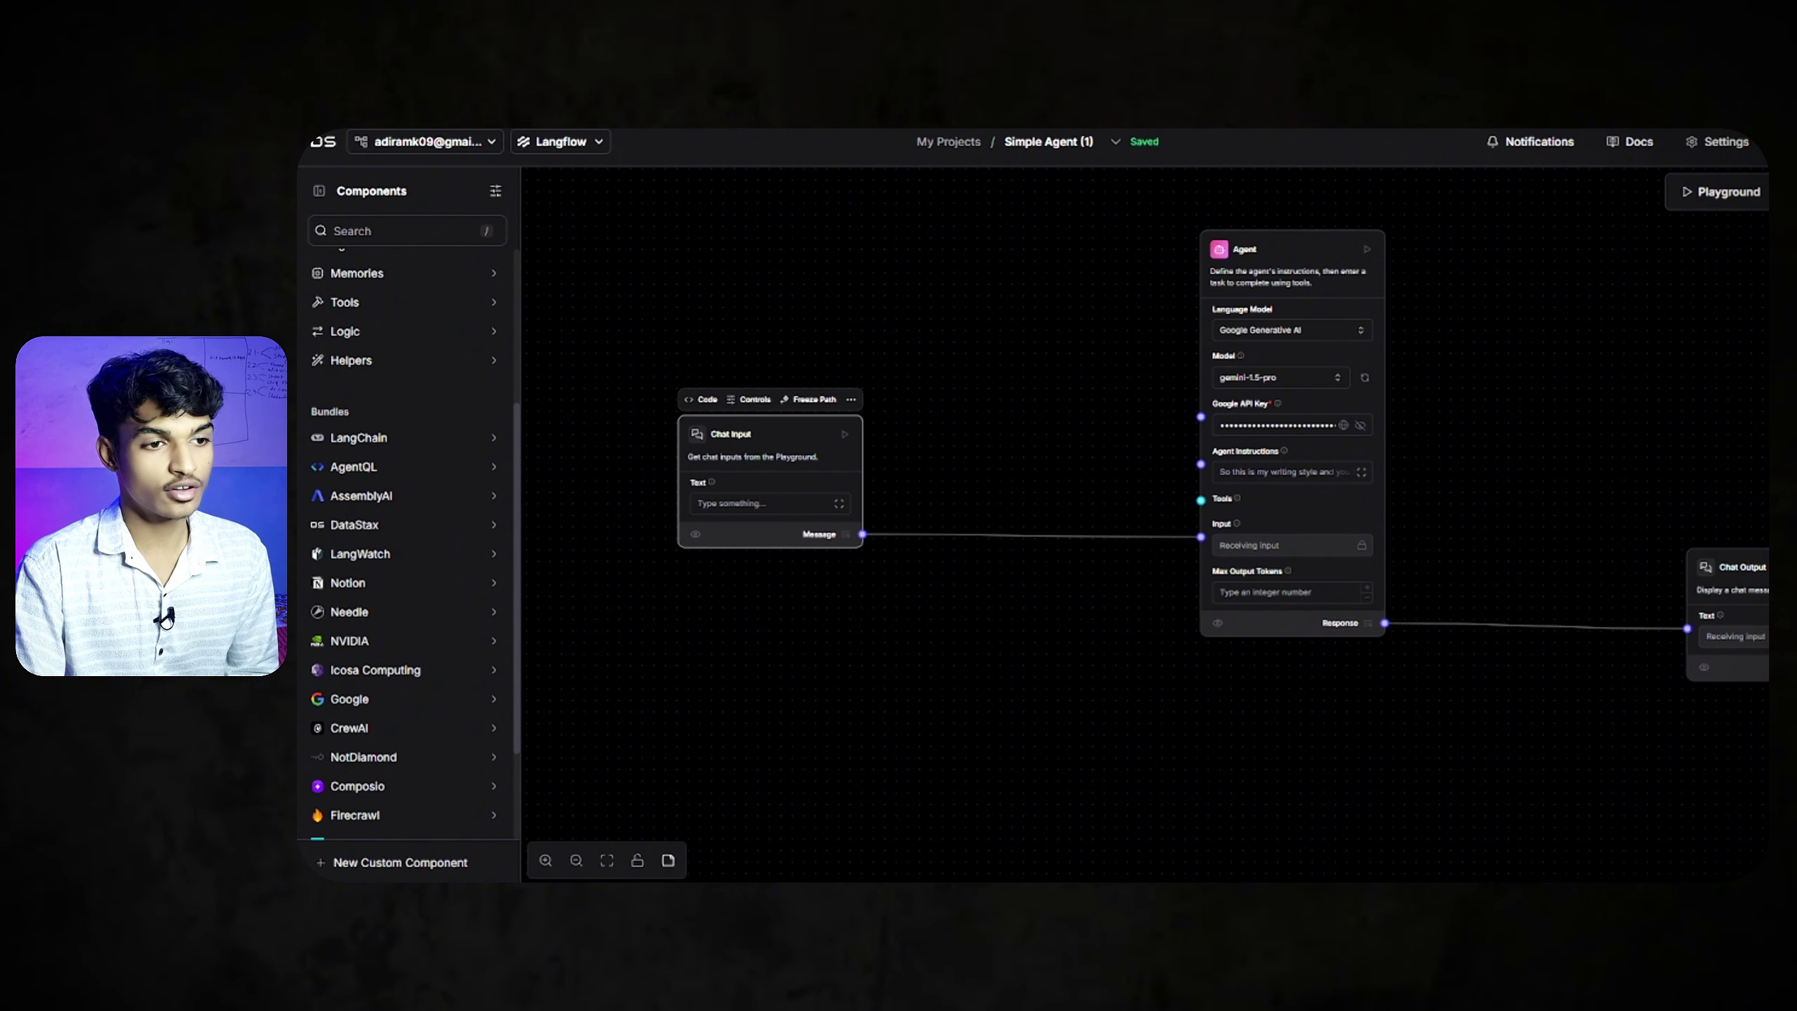
Add a Google Search API tool component to the canvas below the Chat Input and Agent components
drag(1599, 502, 1523, 498)
click(345, 301)
drag(388, 598, 893, 626)
scroll(959, 681, down, 3)
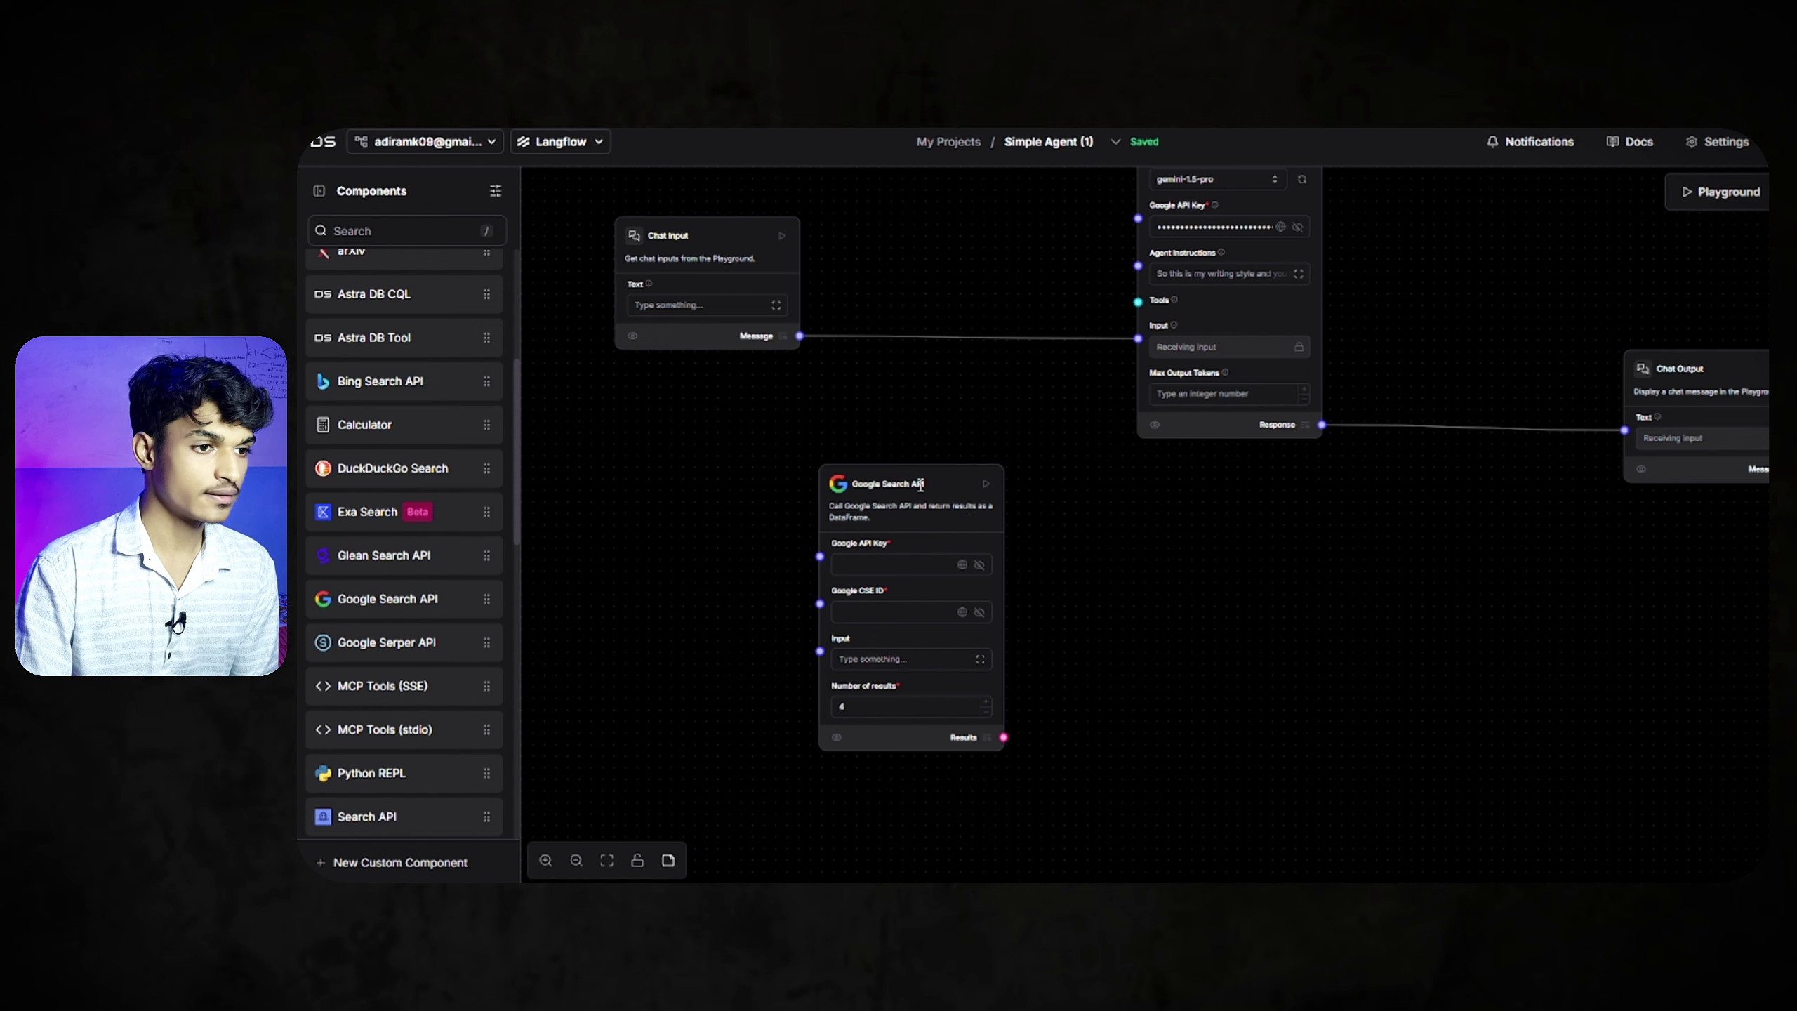
Enable Tool Mode on the Google Search API component and connect its Toolset output to the Agent's Tools input
click(920, 486)
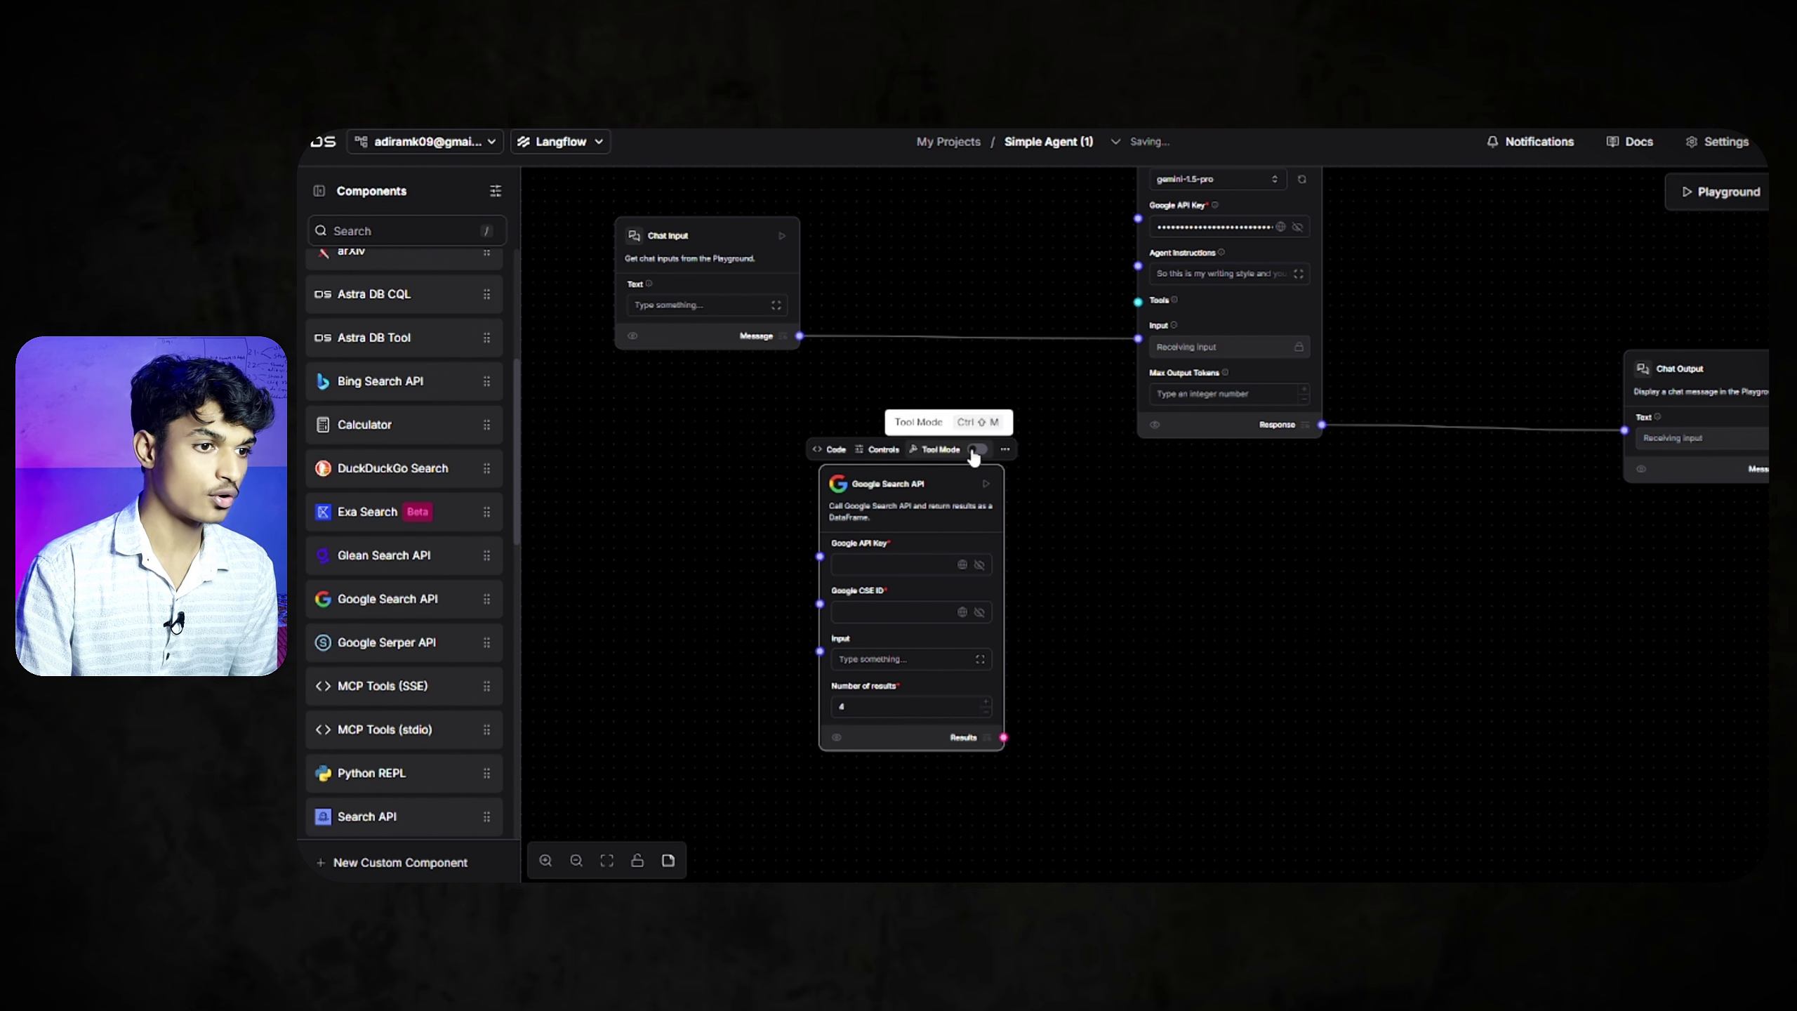
click(977, 450)
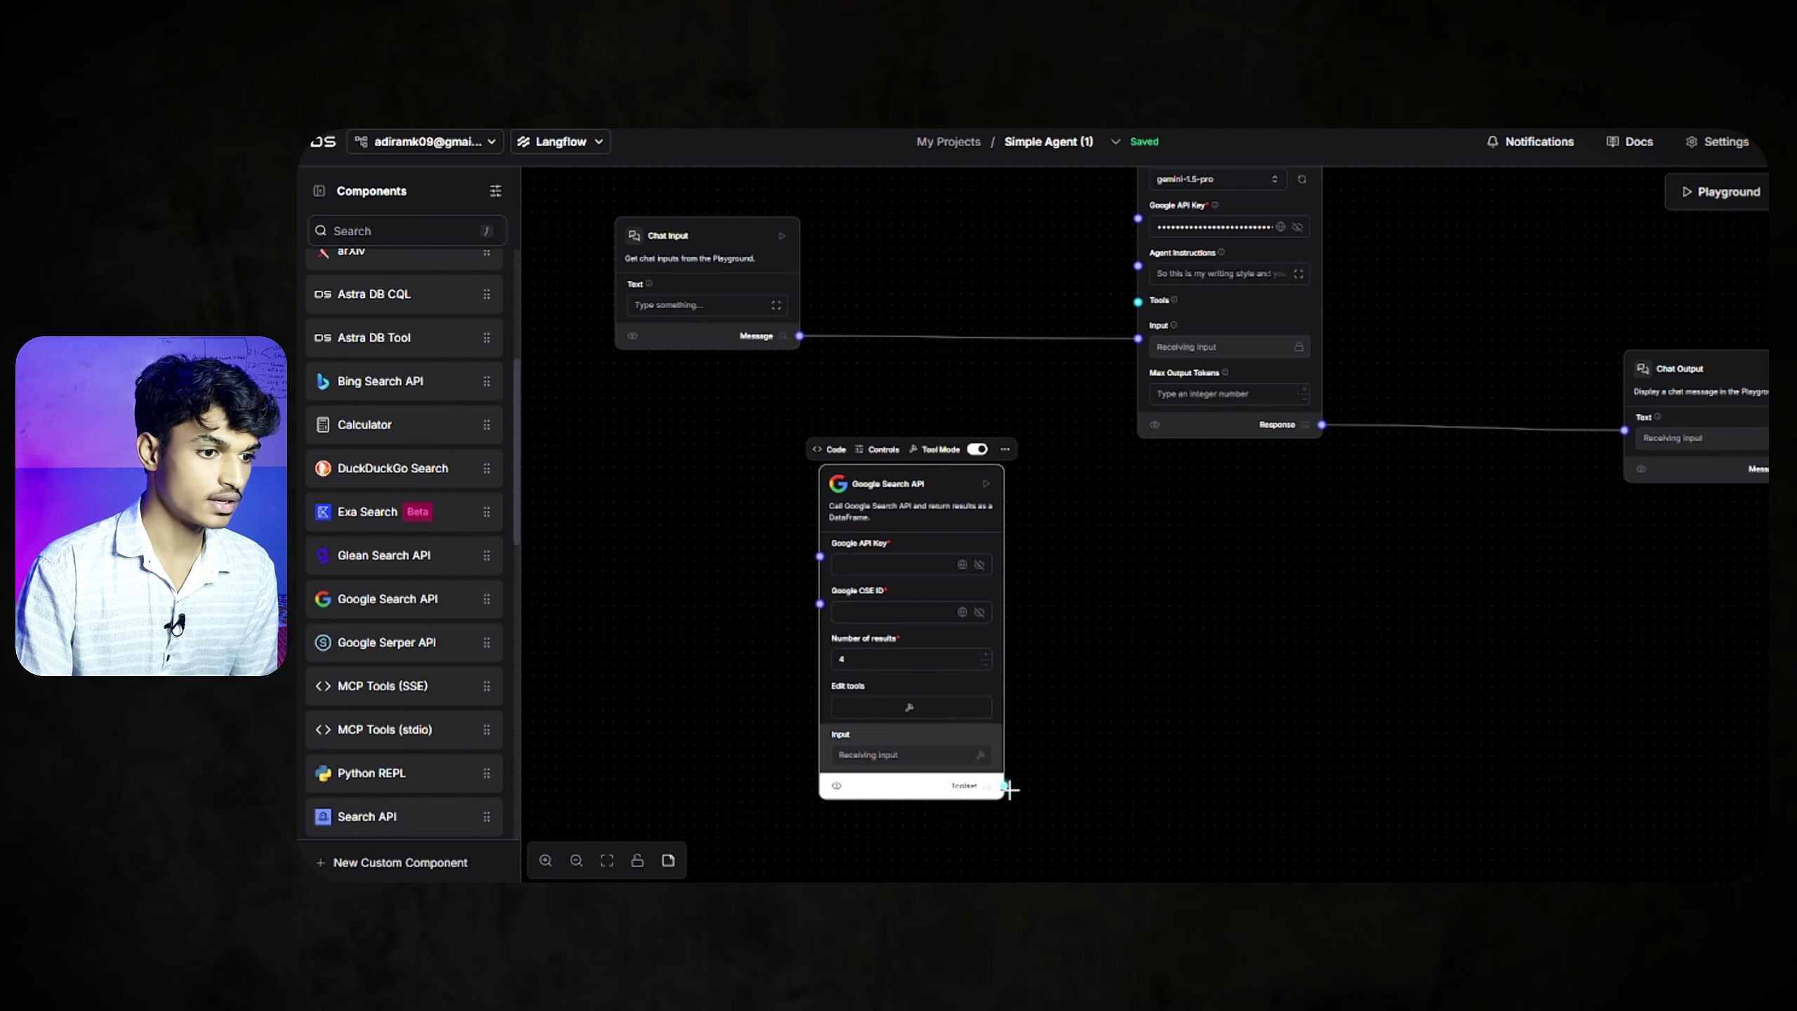
drag(1004, 784, 1138, 302)
drag(1132, 590, 1339, 624)
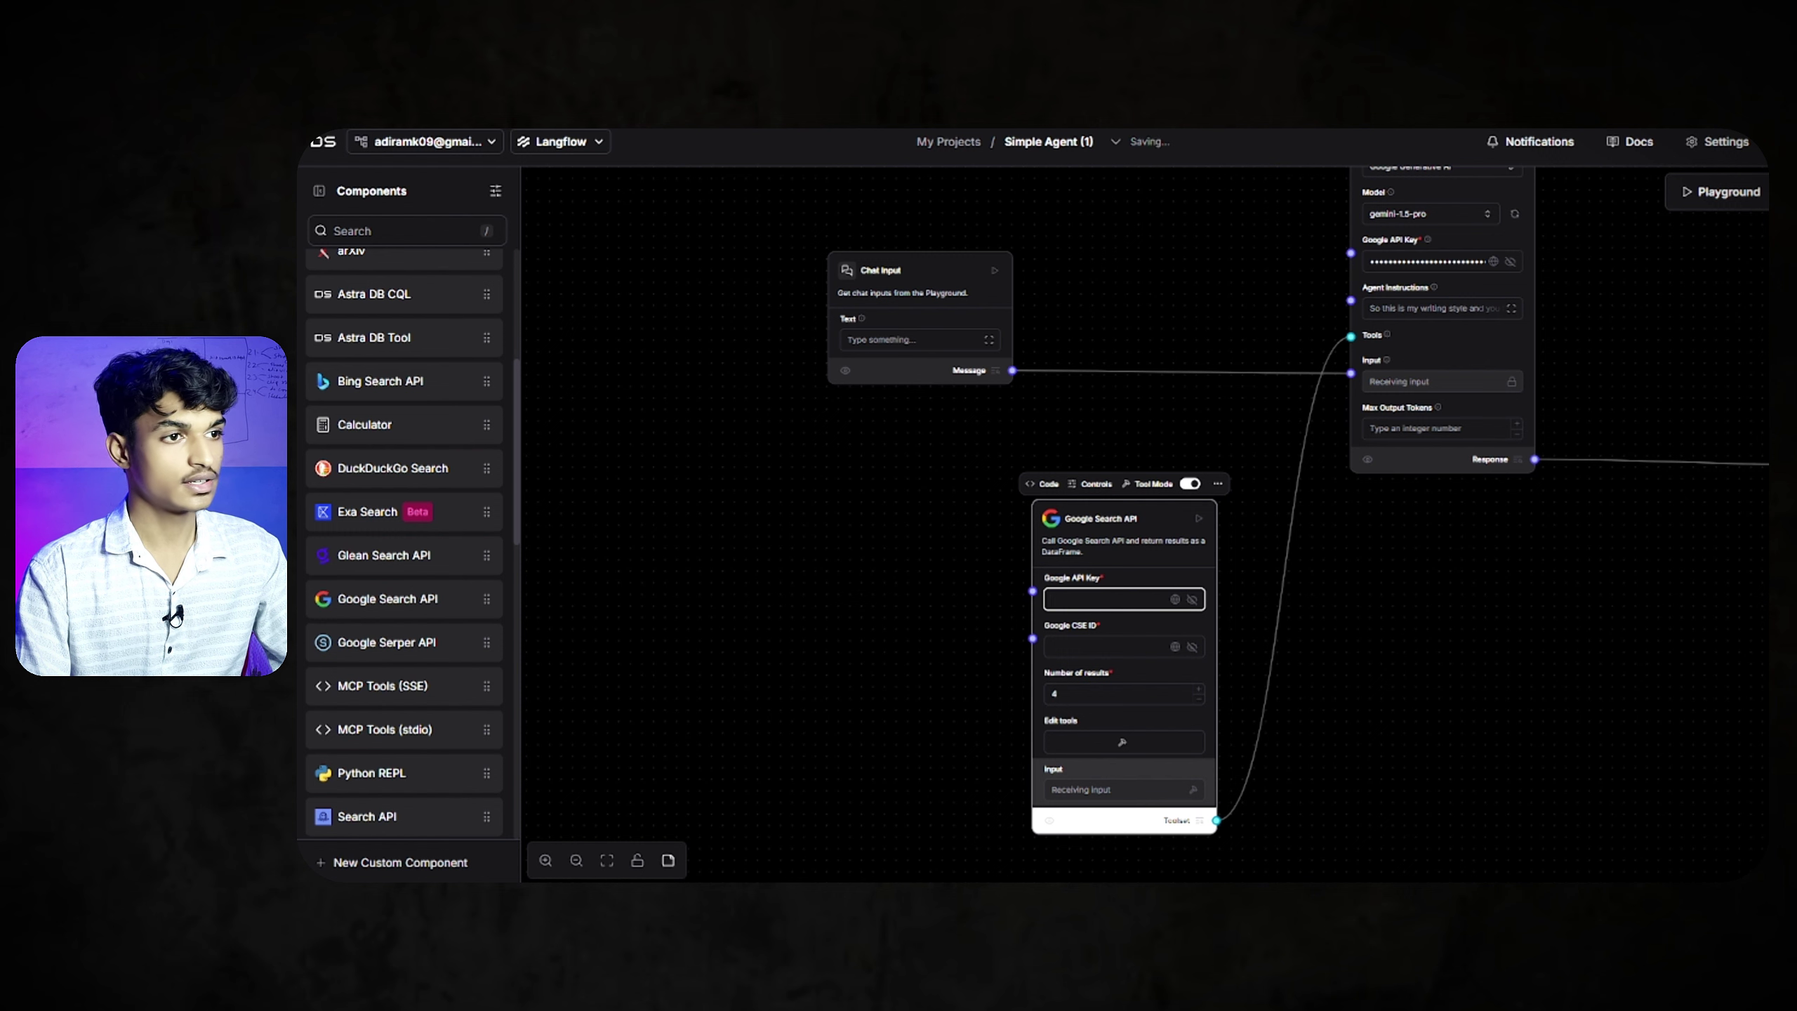
Search the web in a new browser tab for a Google Search API key
key(ctrl+t)
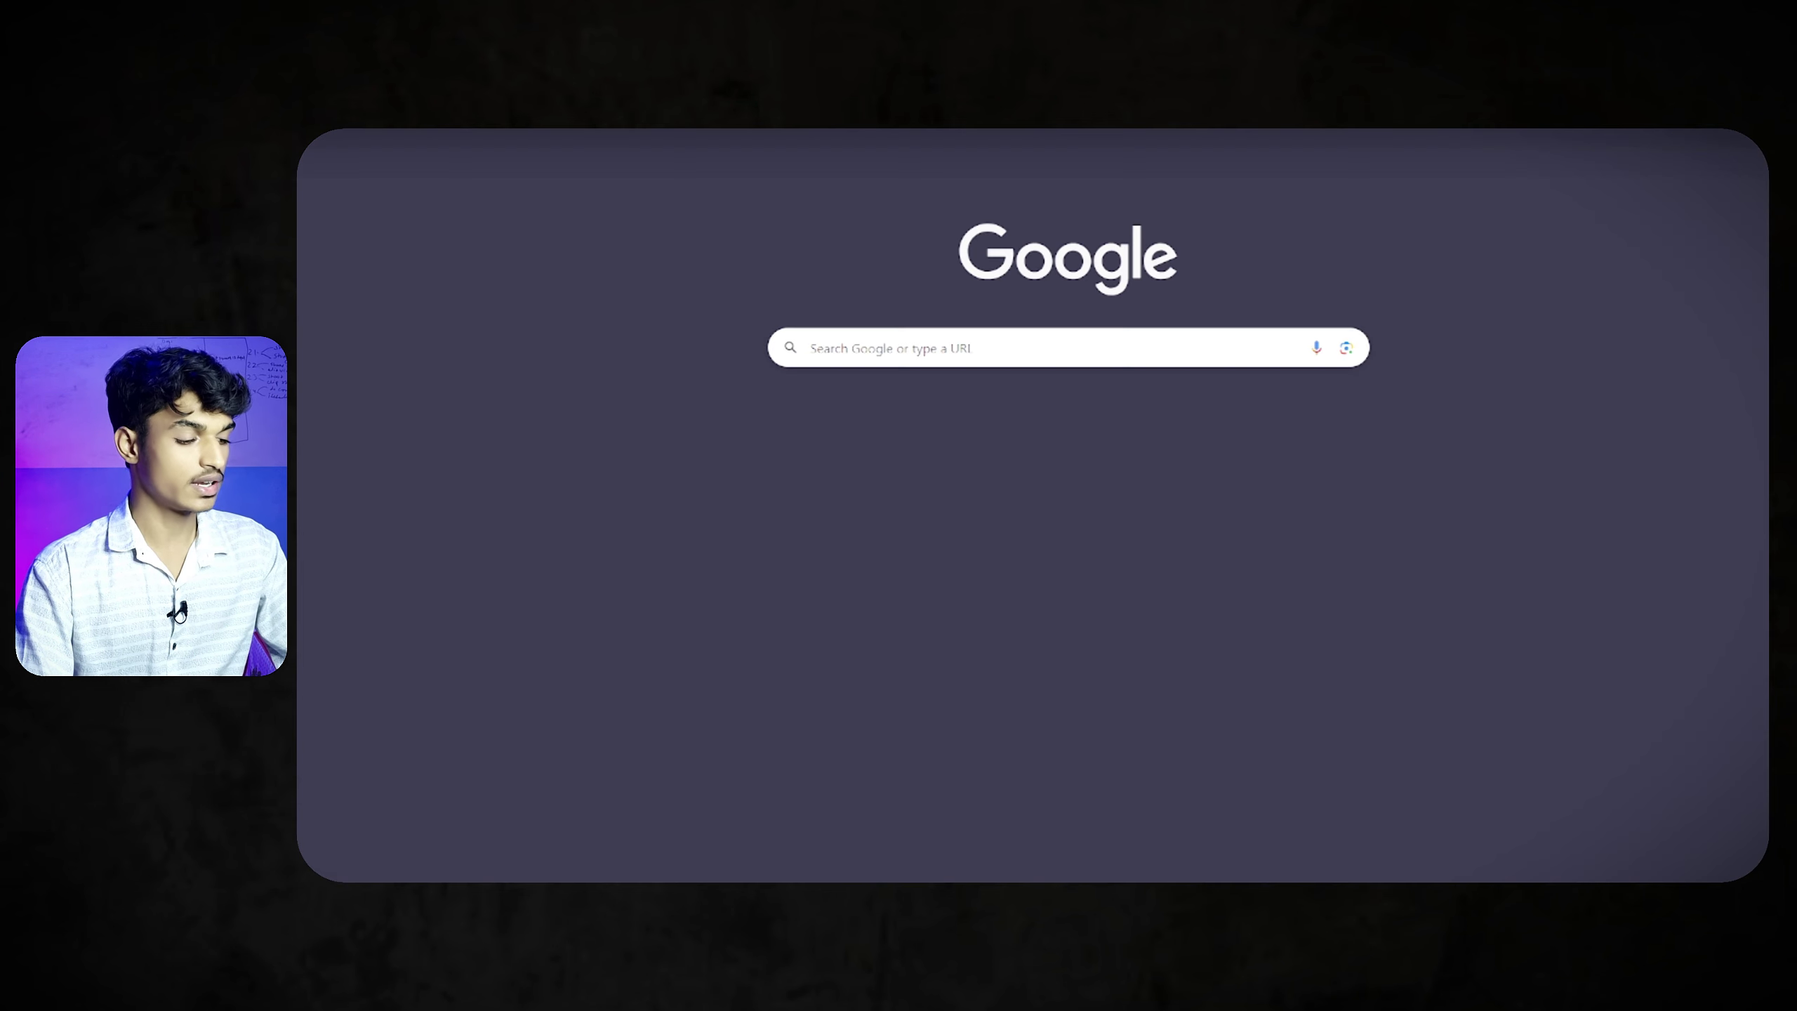
text(google)
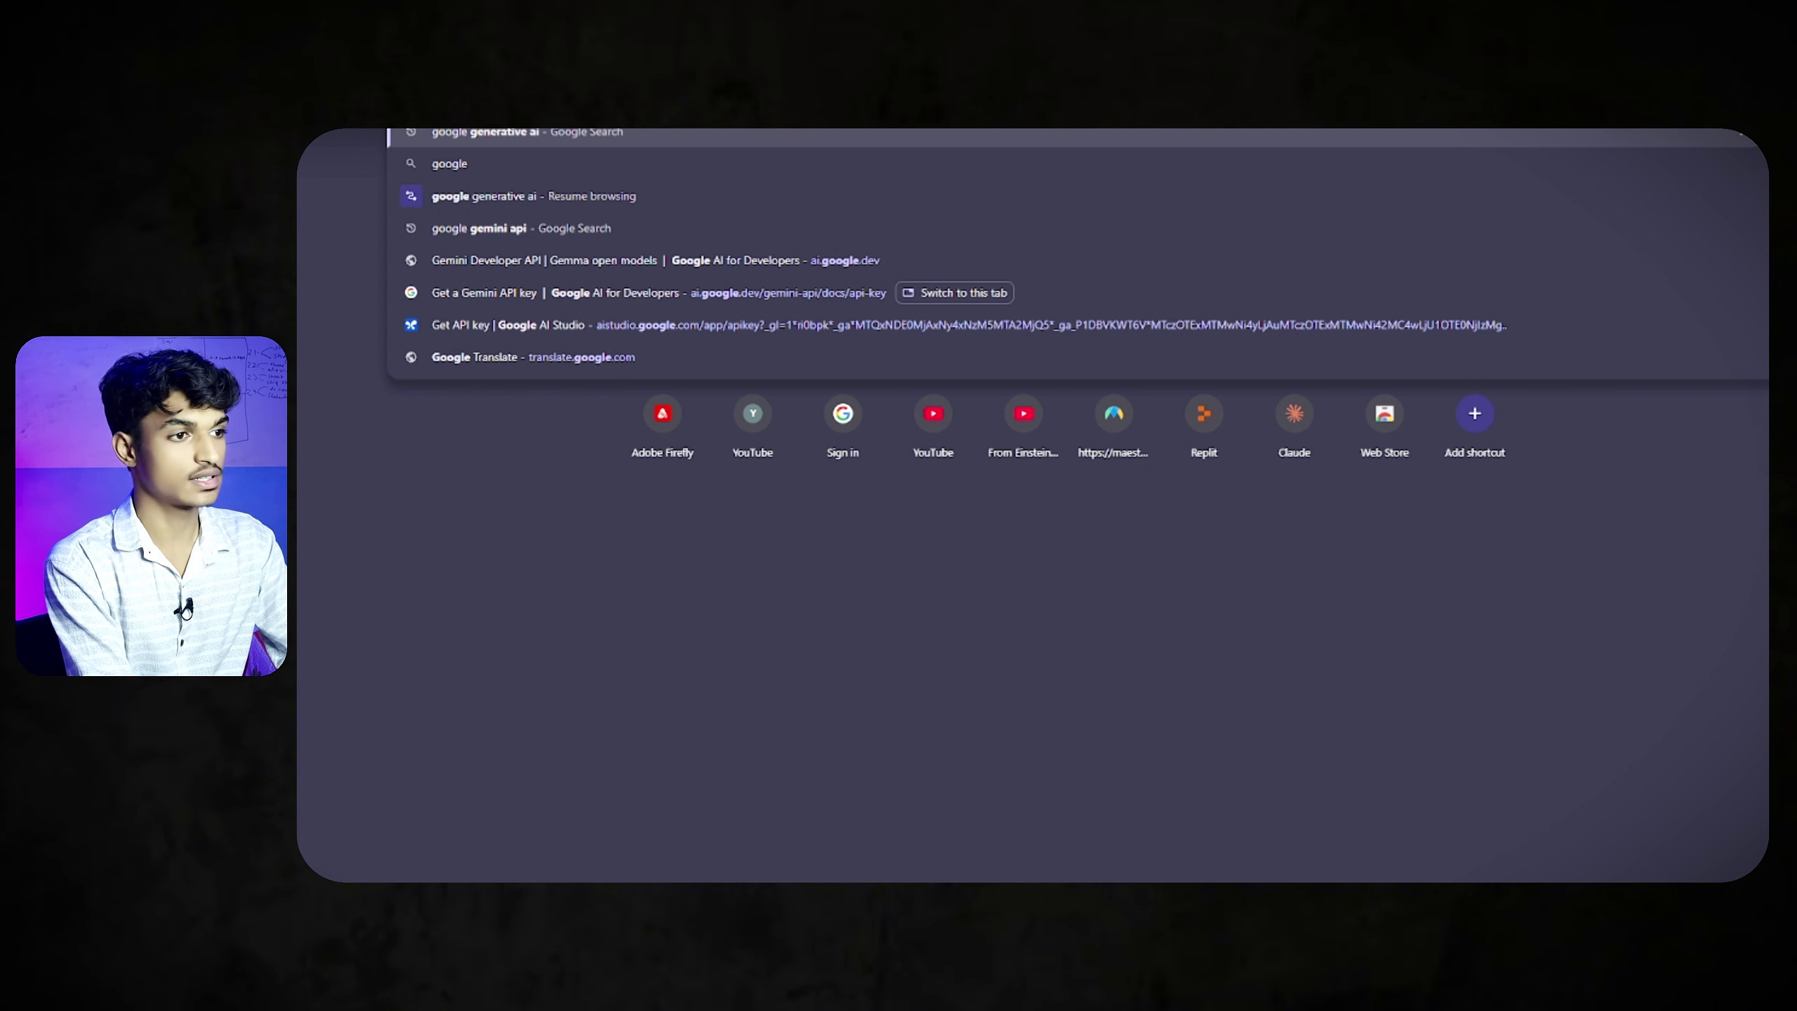
text( sea)
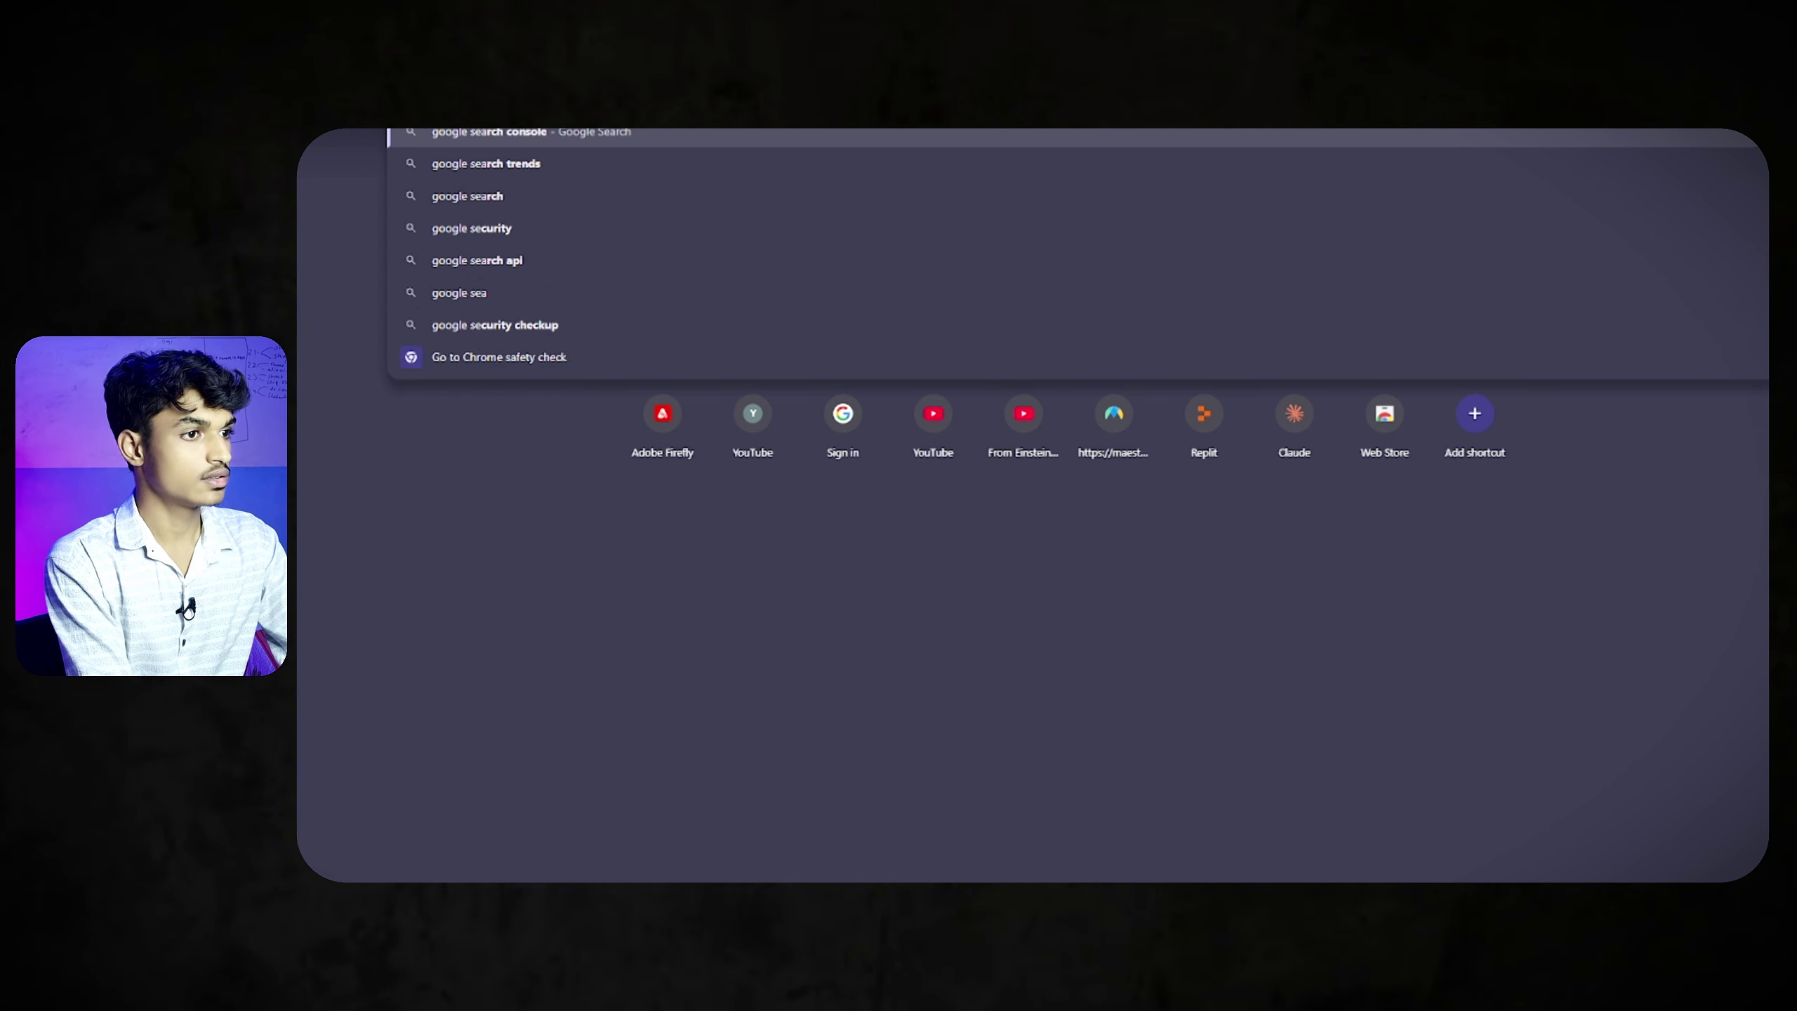
text(rch console)
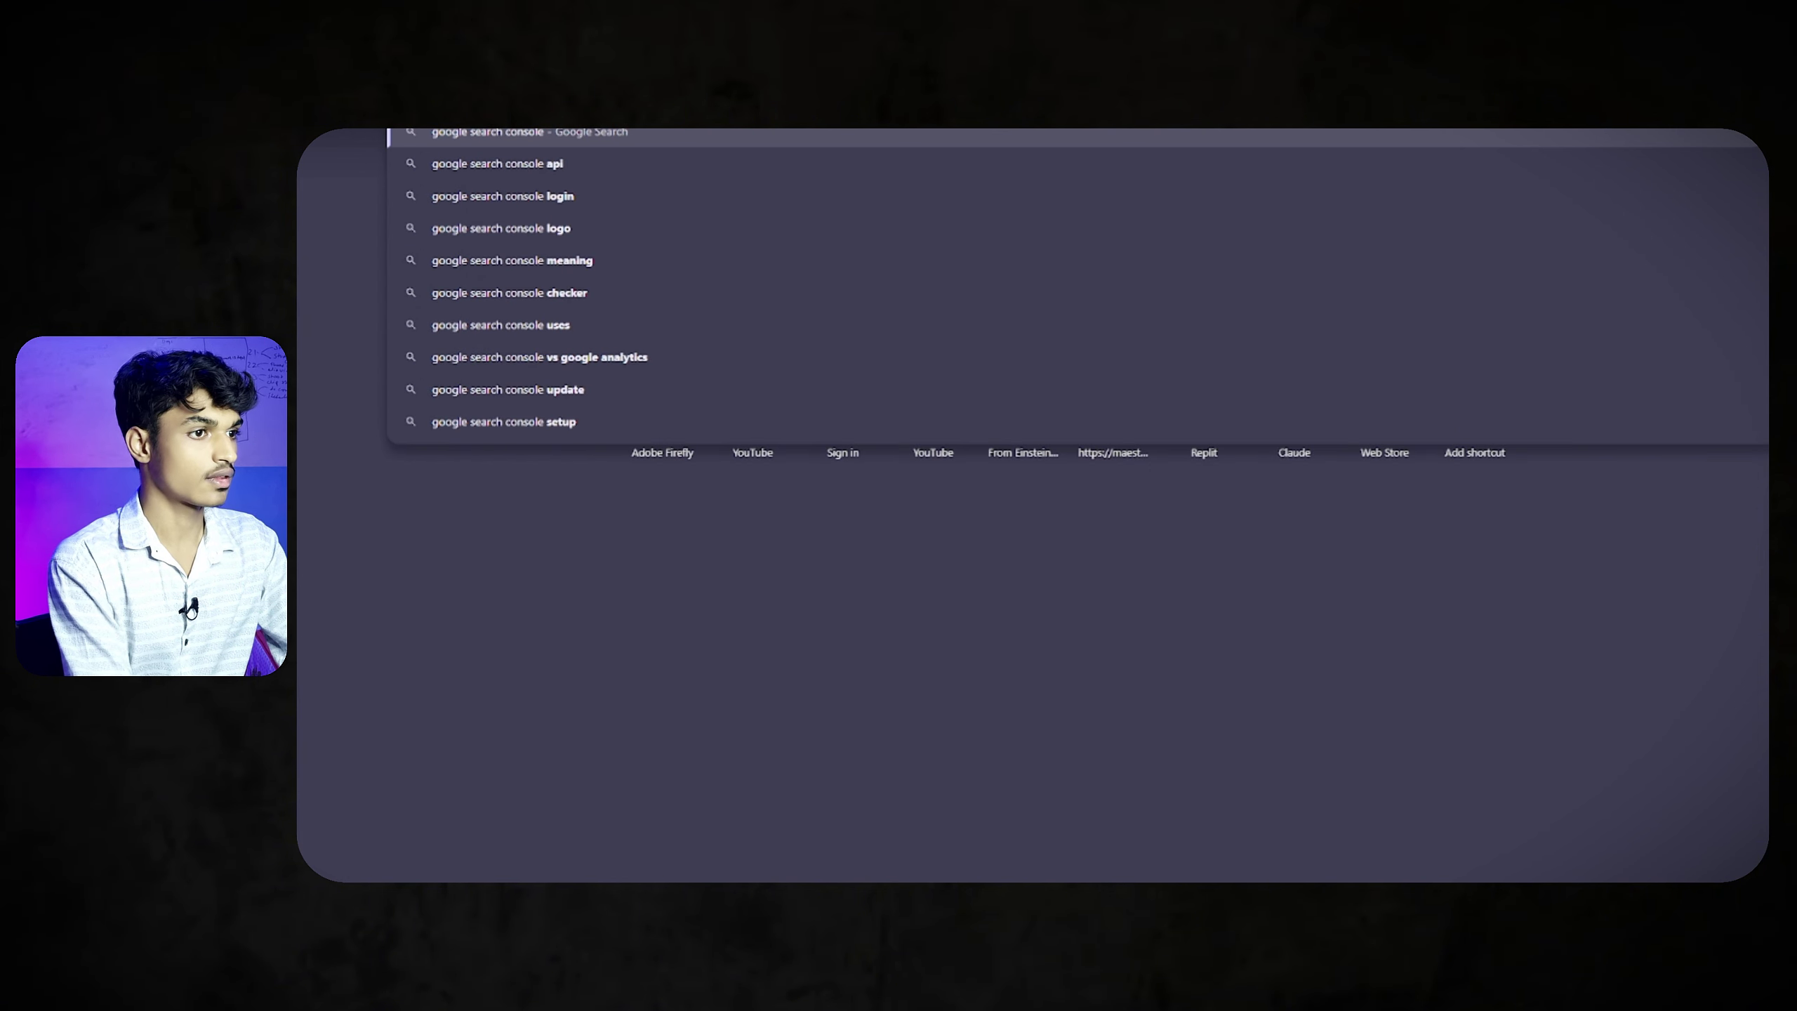
key(BackSpace)
key(BackSpace)
key(BackSpace)
key(BackSpace)
key(BackSpace)
key(BackSpace)
key(BackSpace)
key(BackSpace)
key(BackSpace)
key(BackSpace)
key(BackSpace)
key(BackSpace)
key(BackSpace)
text(earch api)
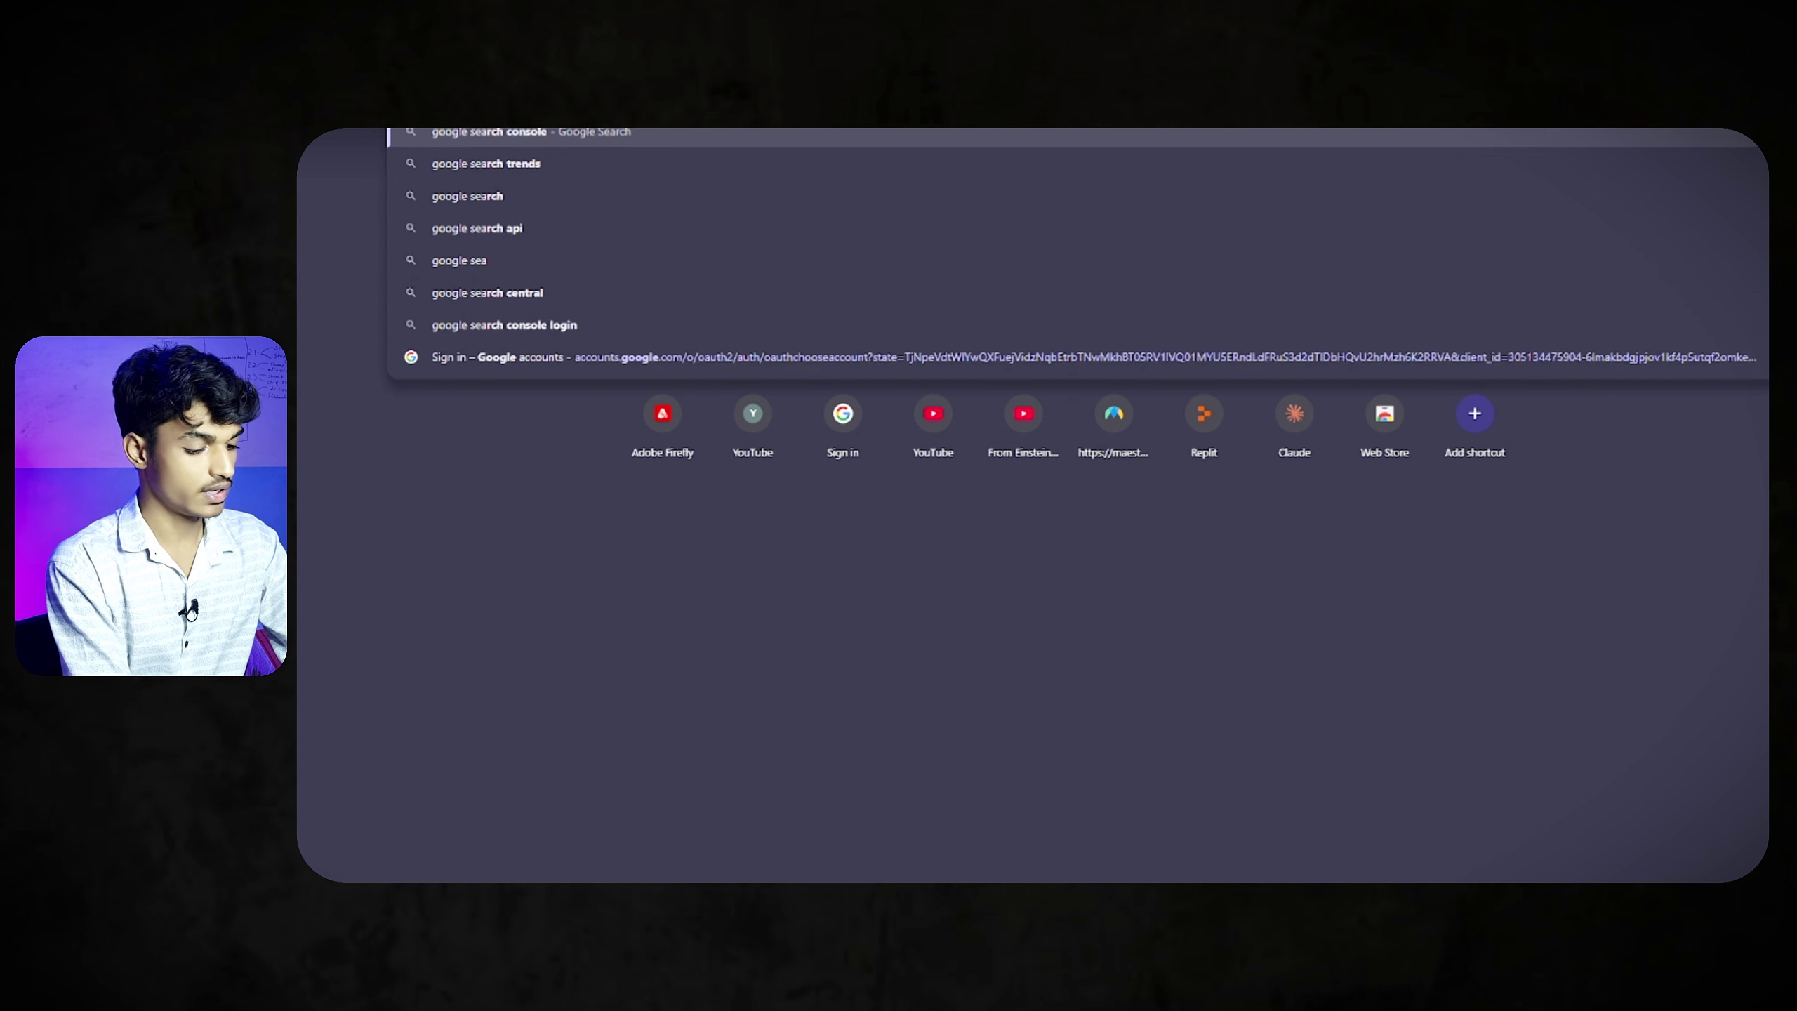
text( ley)
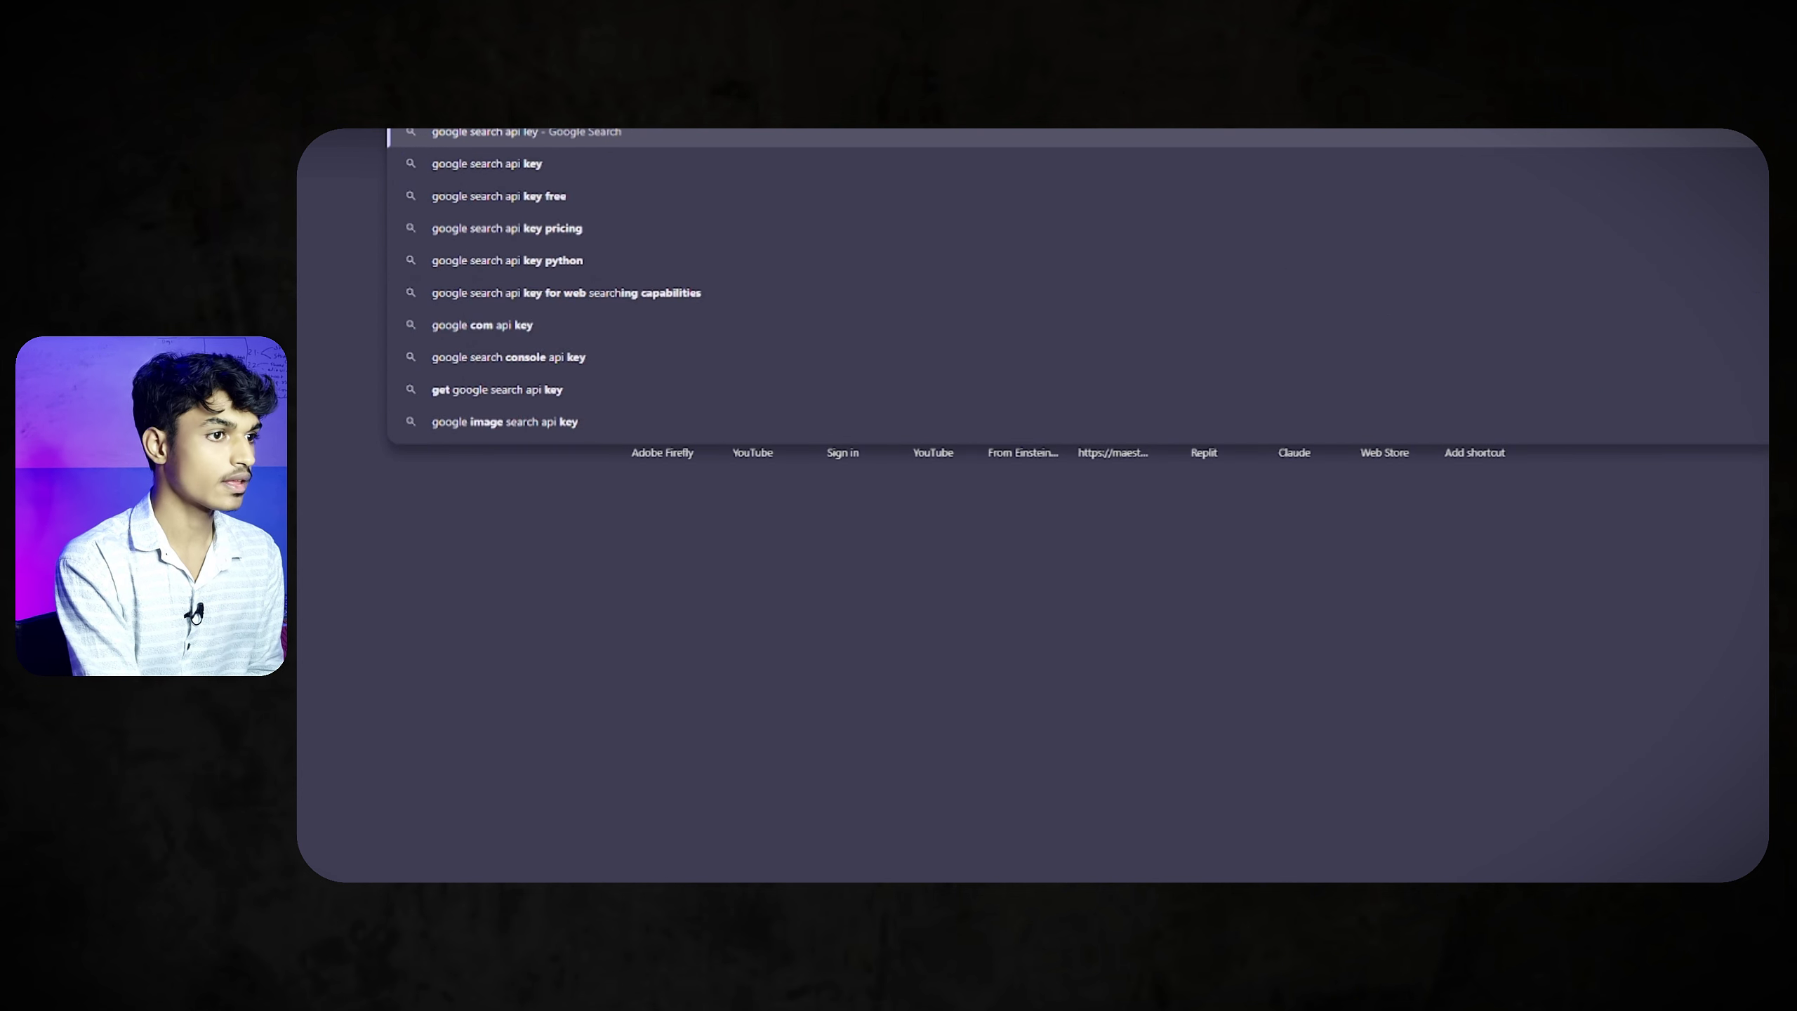
key(Return)
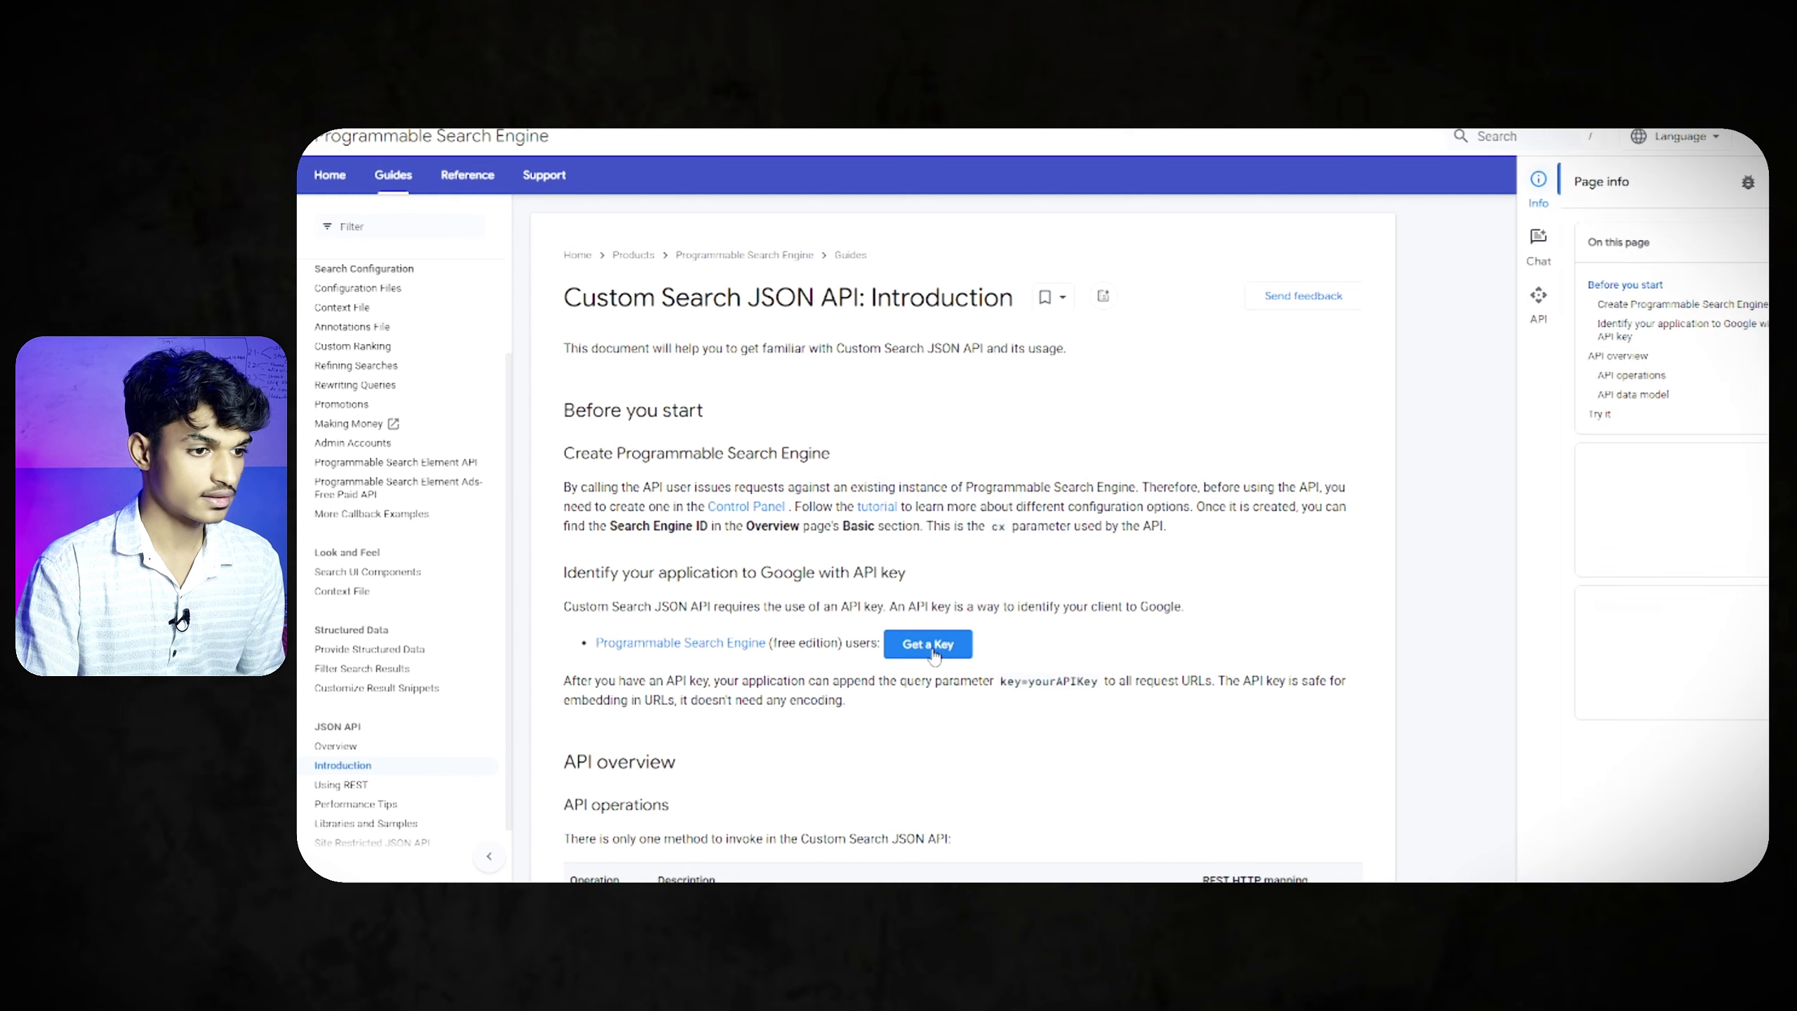
Get a key from the Custom Search JSON API introduction page, reveal it and copy it
click(931, 646)
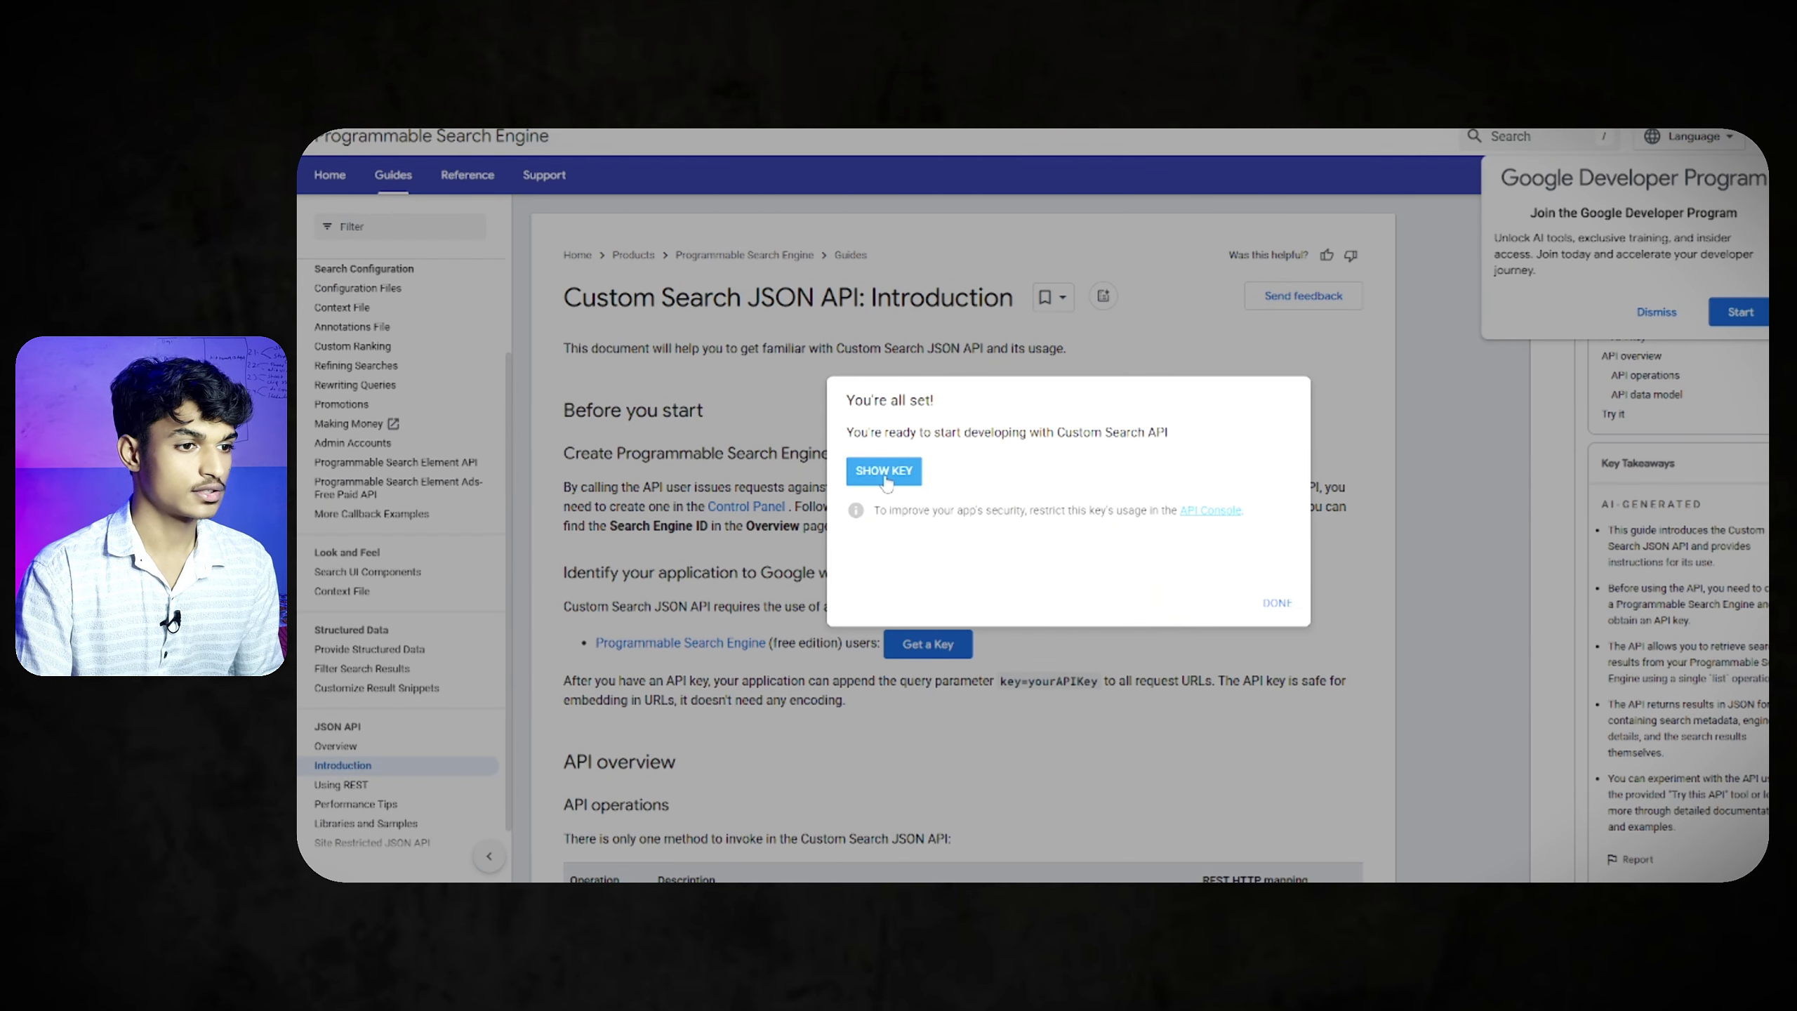
click(885, 480)
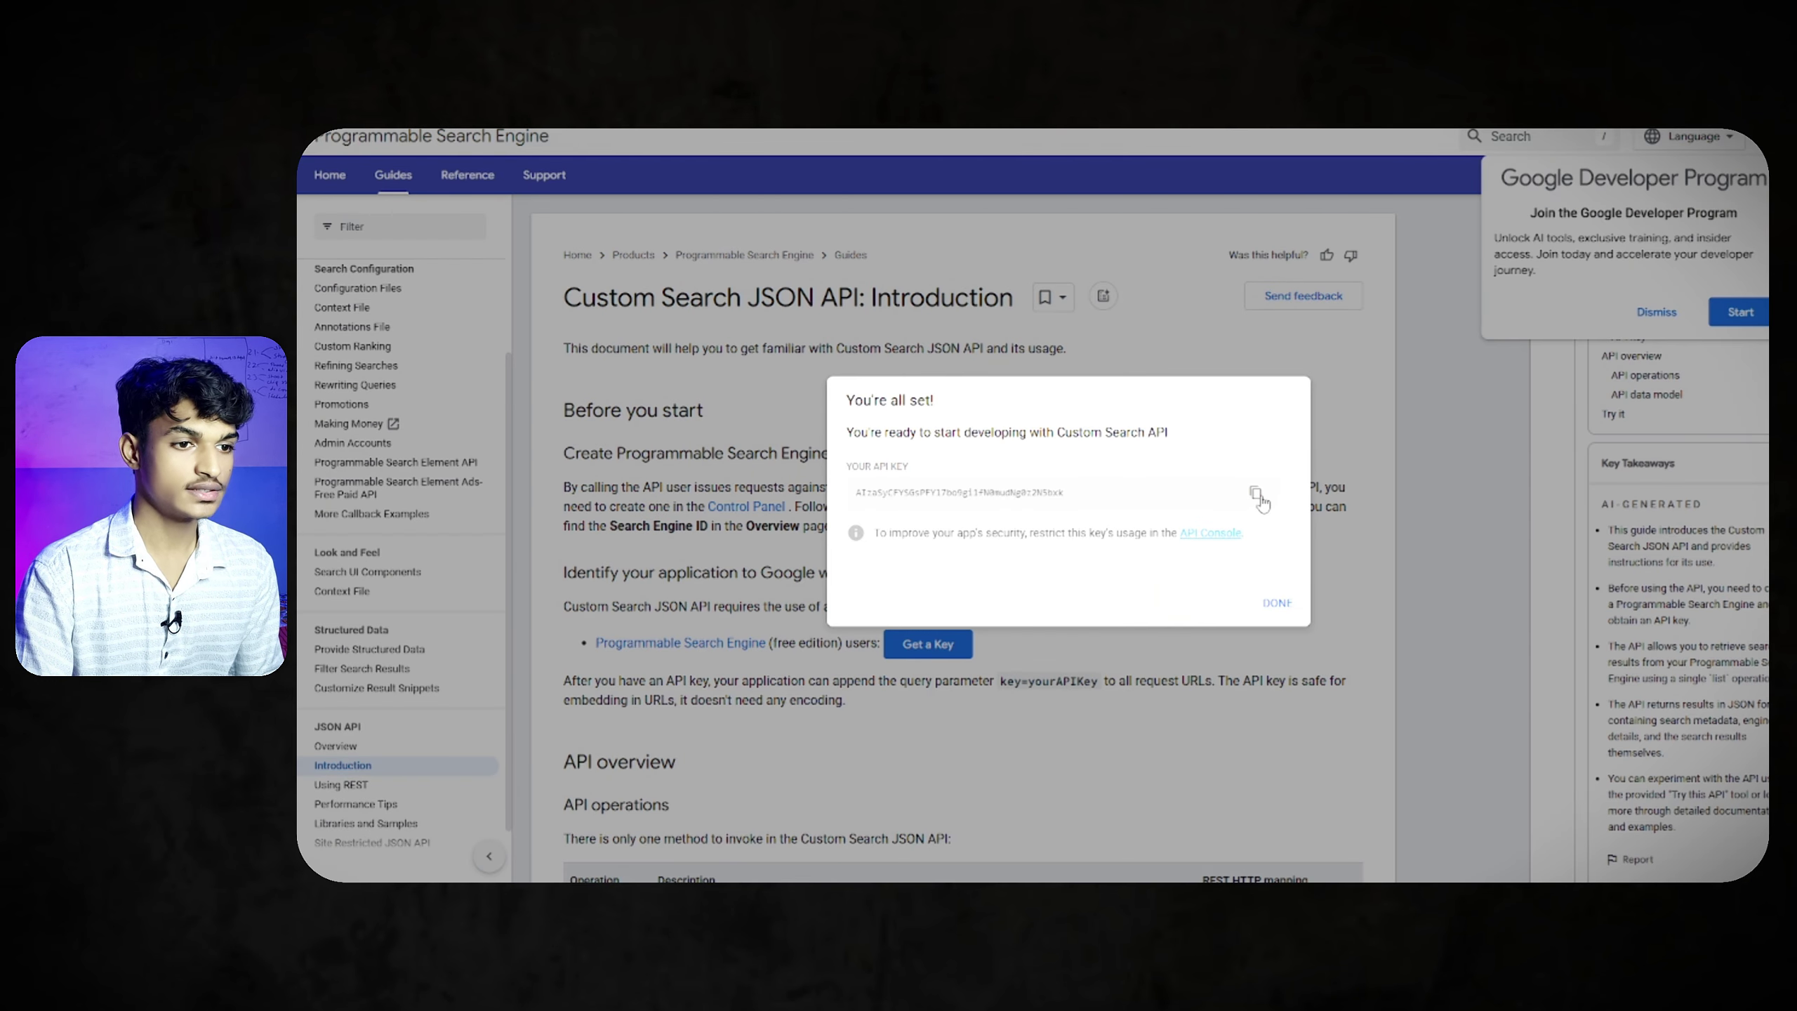
drag(1169, 494, 797, 492)
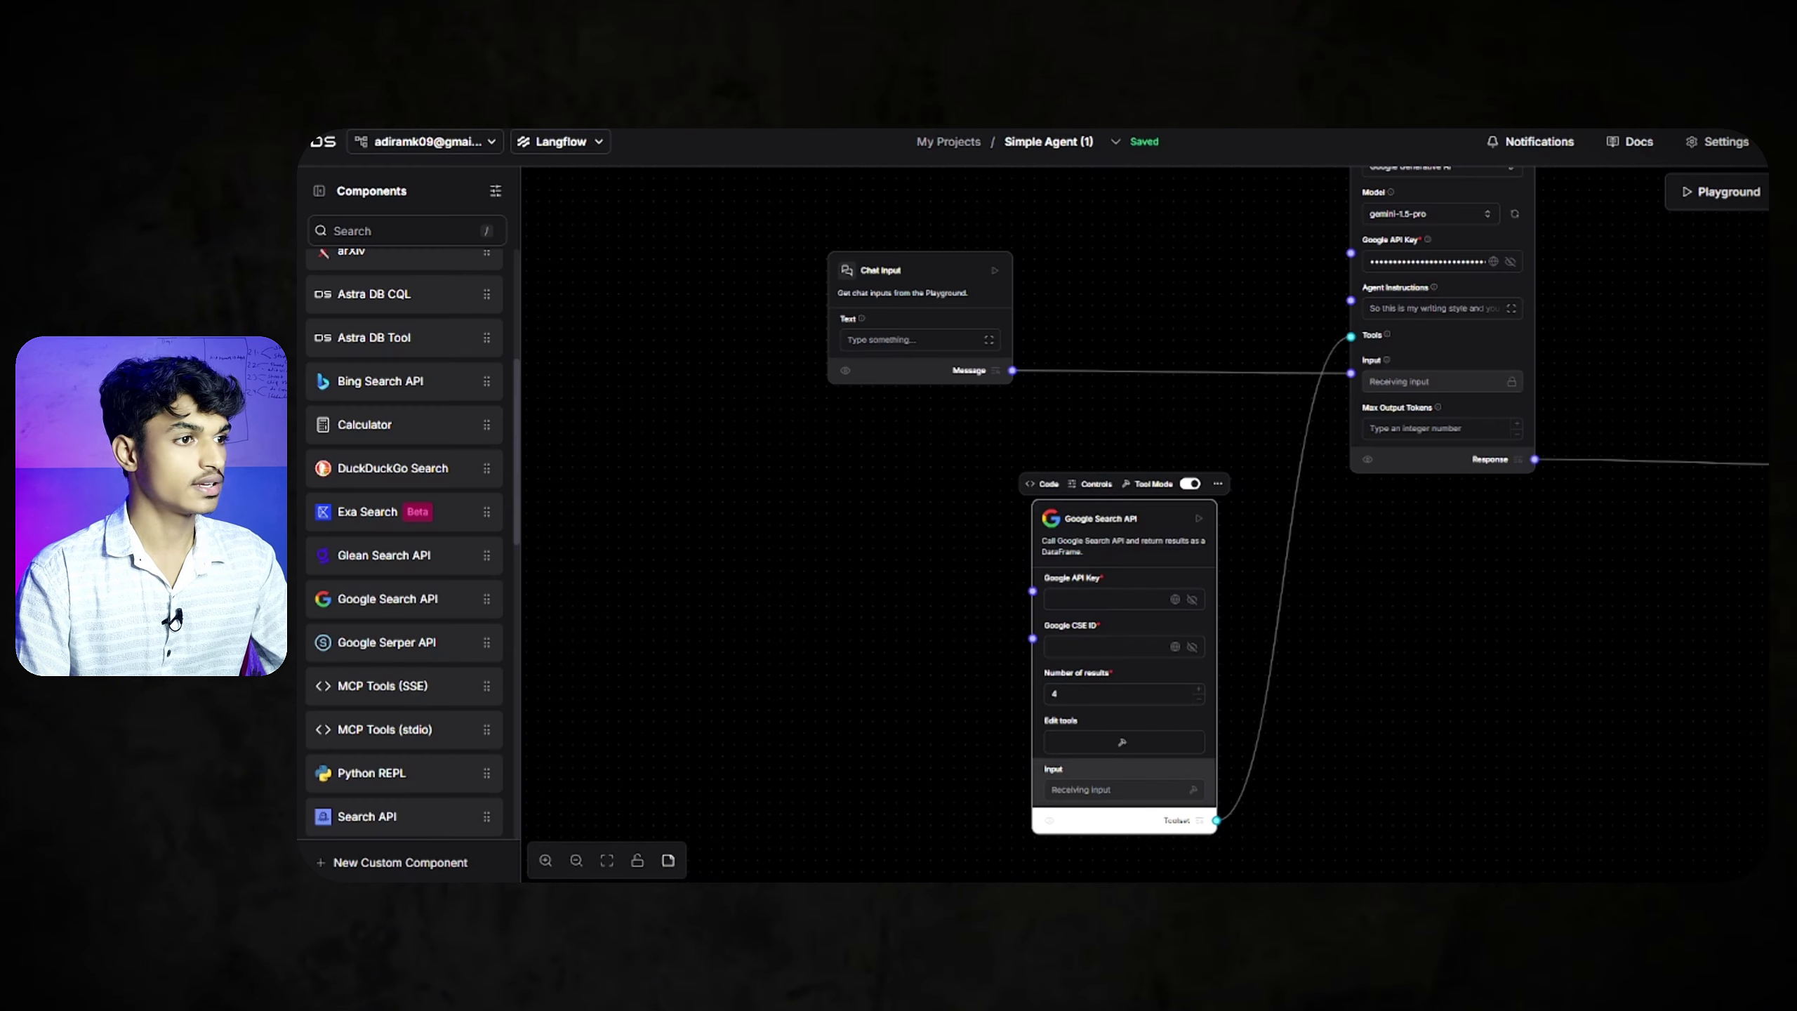
Return to Langflow and paste the copied API key into the Google Search API component's Google API Key field
drag(1324, 622, 1307, 522)
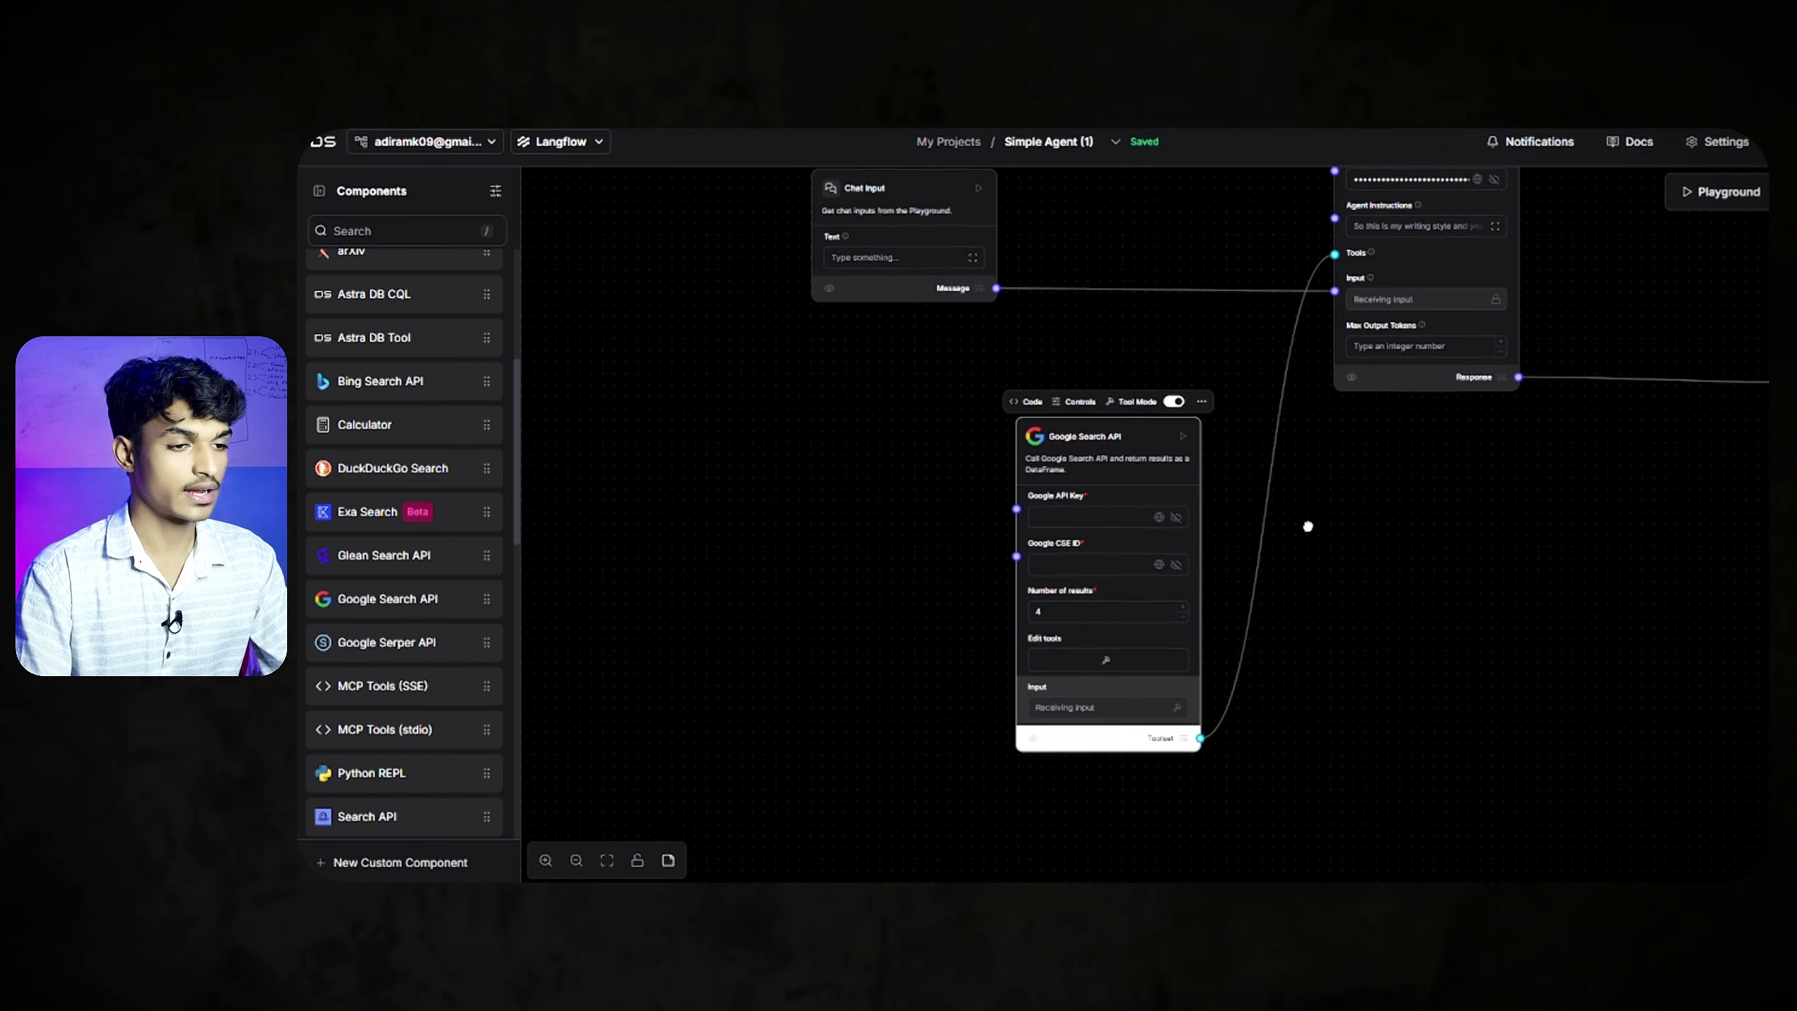
click(1079, 500)
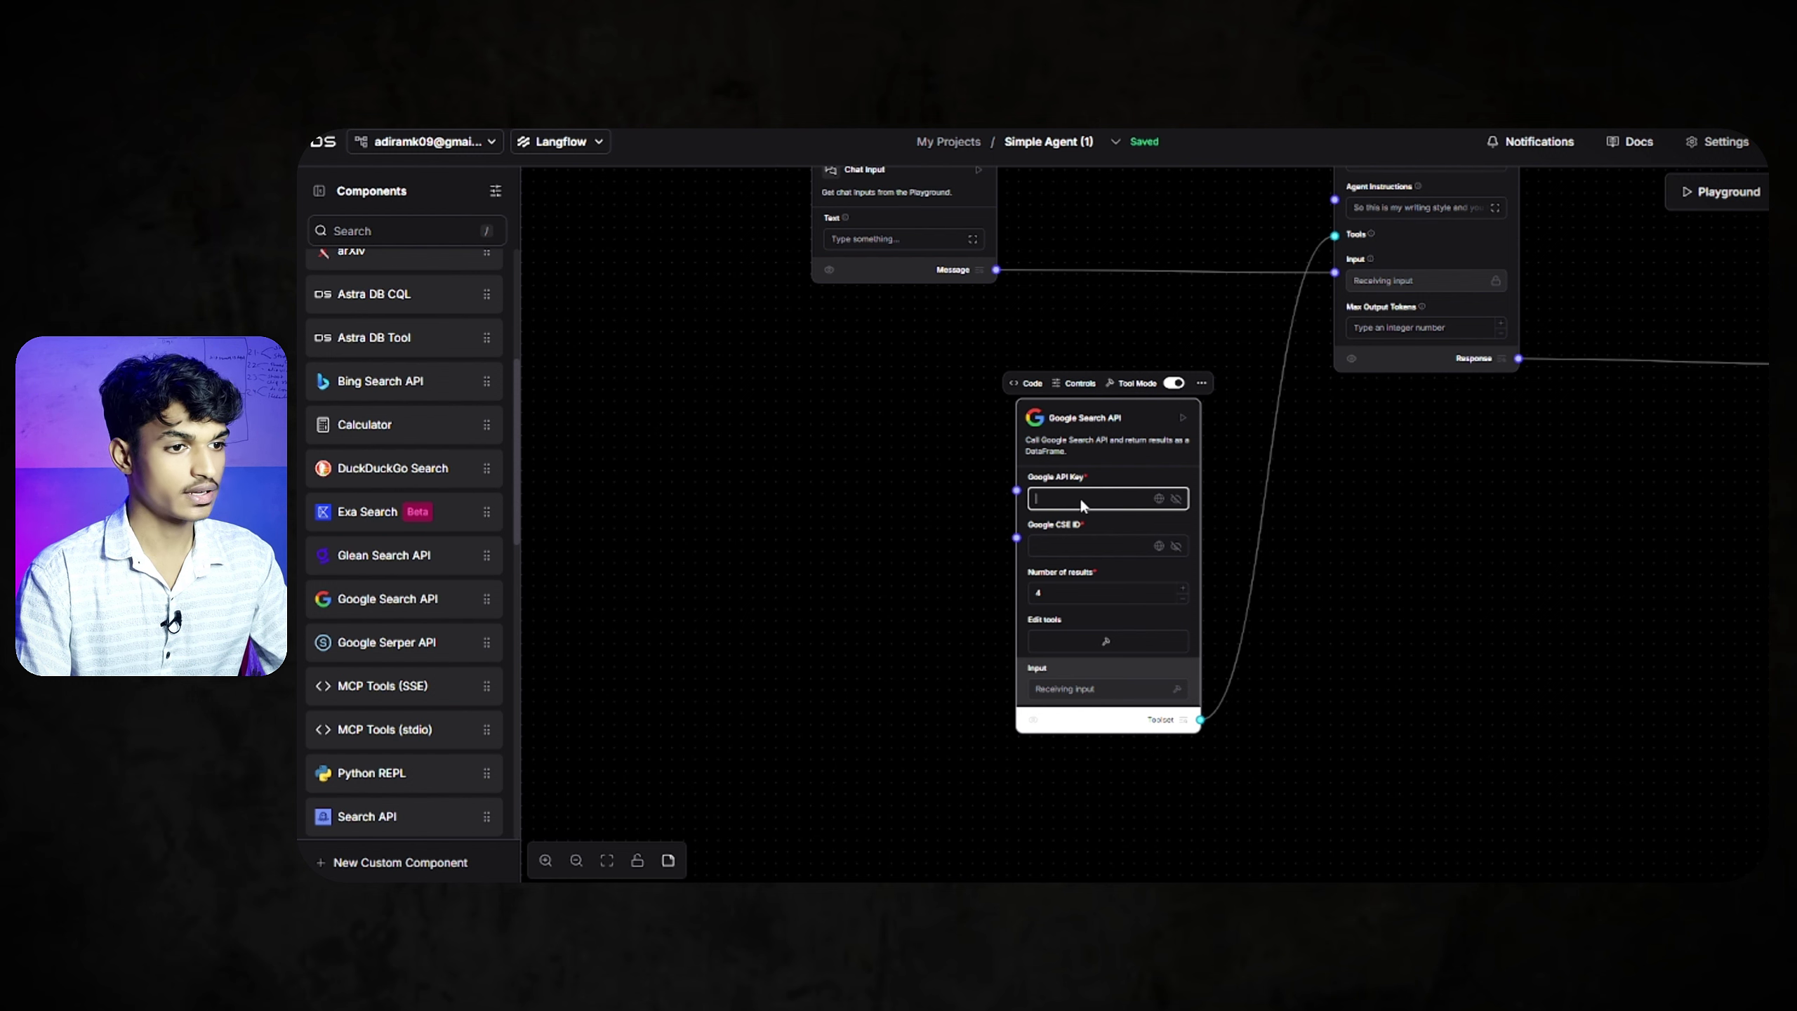
key(ctrl+v)
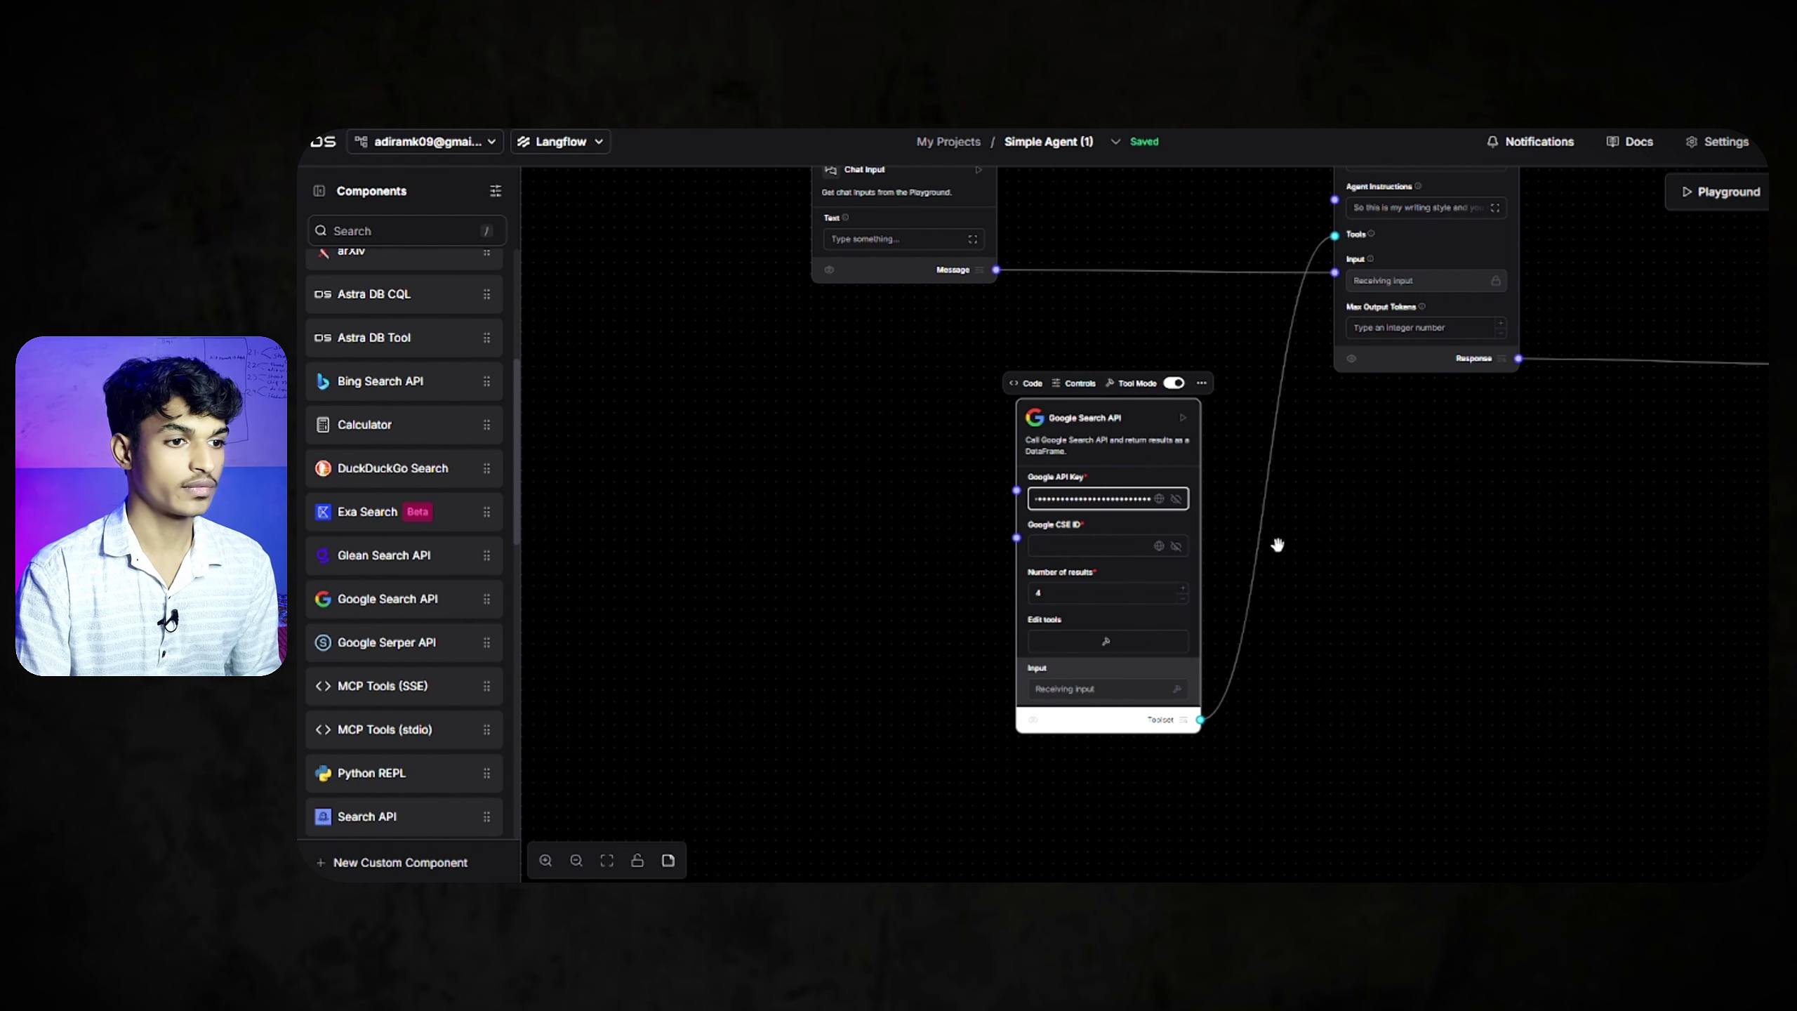
Search the web in a new browser tab for "cse id google" to obtain the value for the Google CSE ID field
drag(1277, 544, 1271, 510)
click(1069, 510)
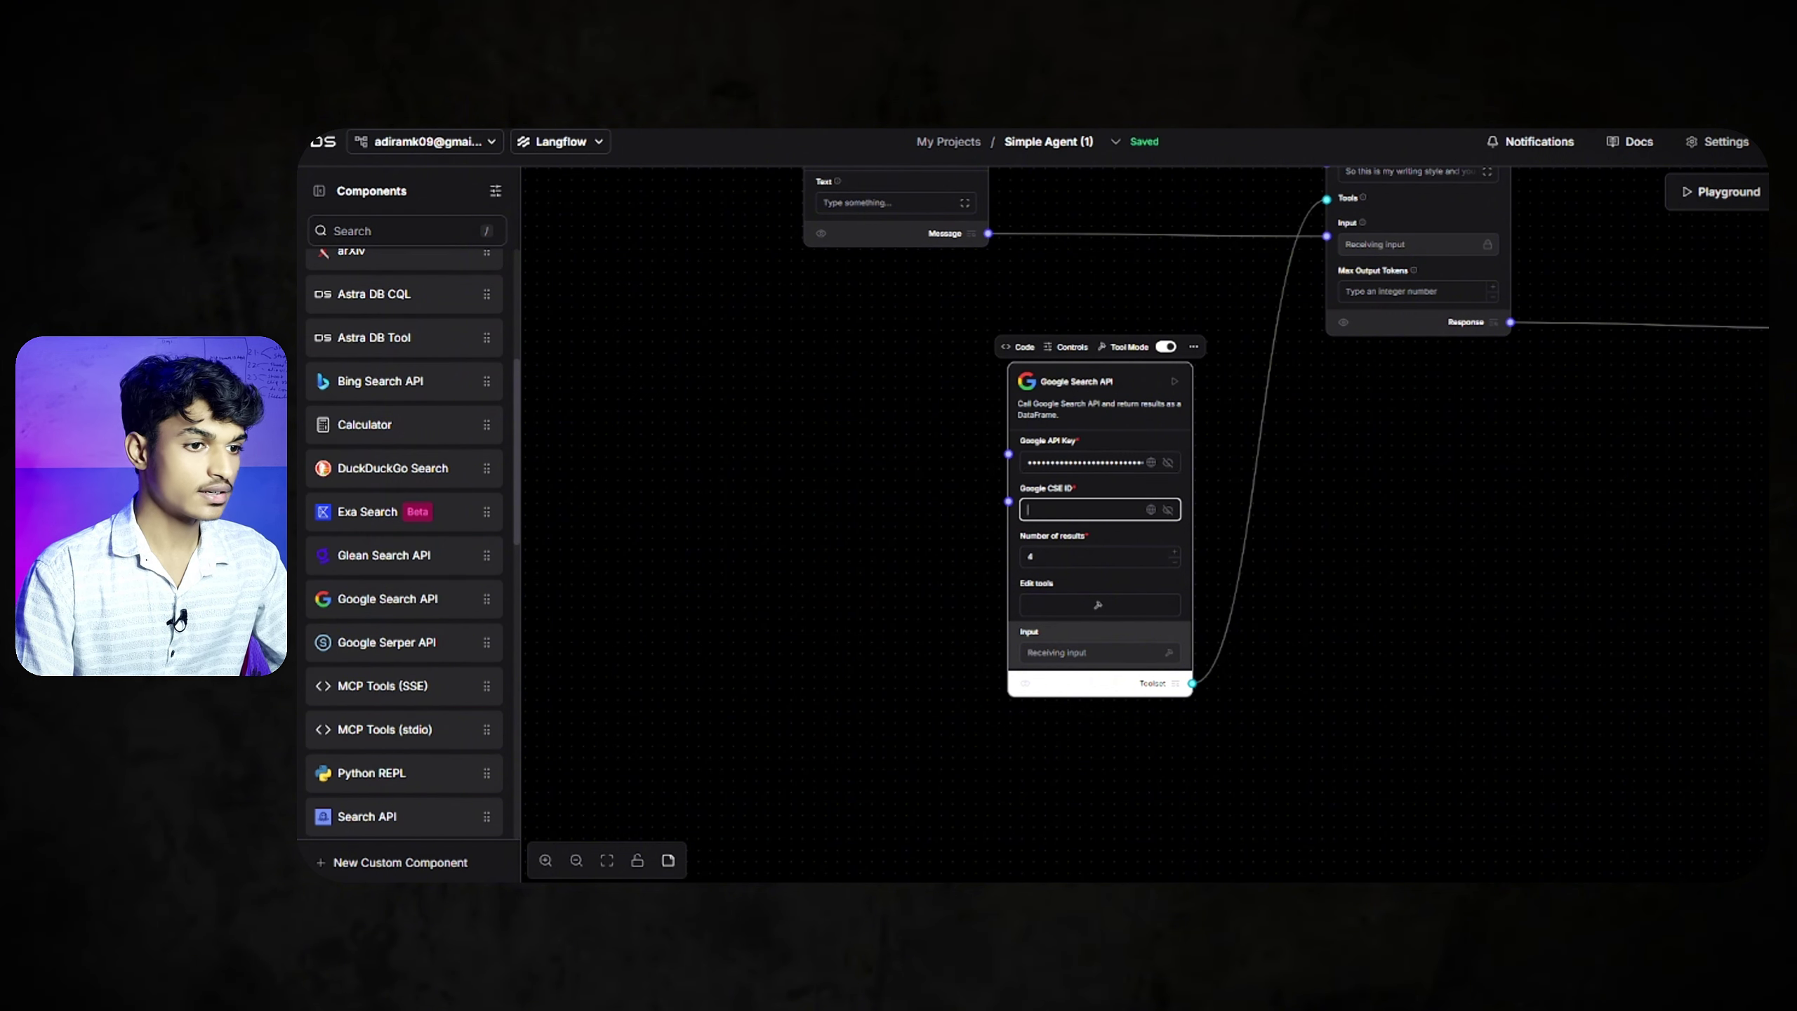
key(ctrl+t)
text(cs)
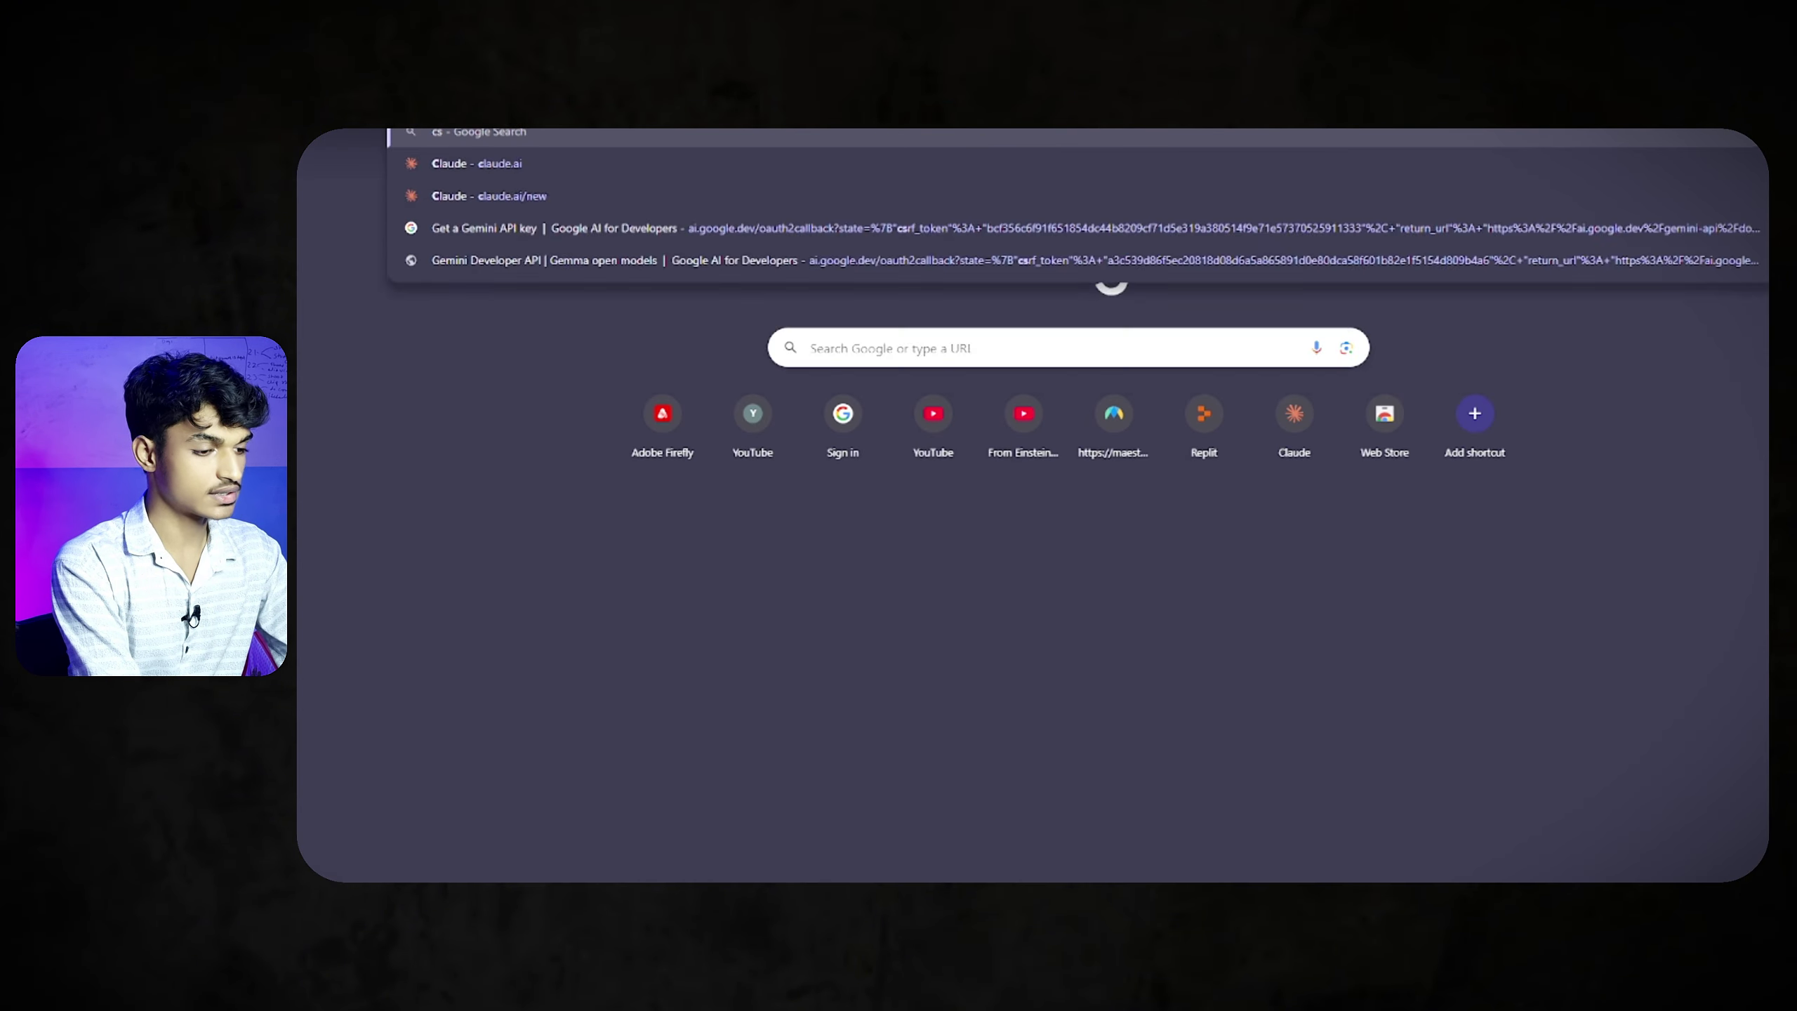
text(e id)
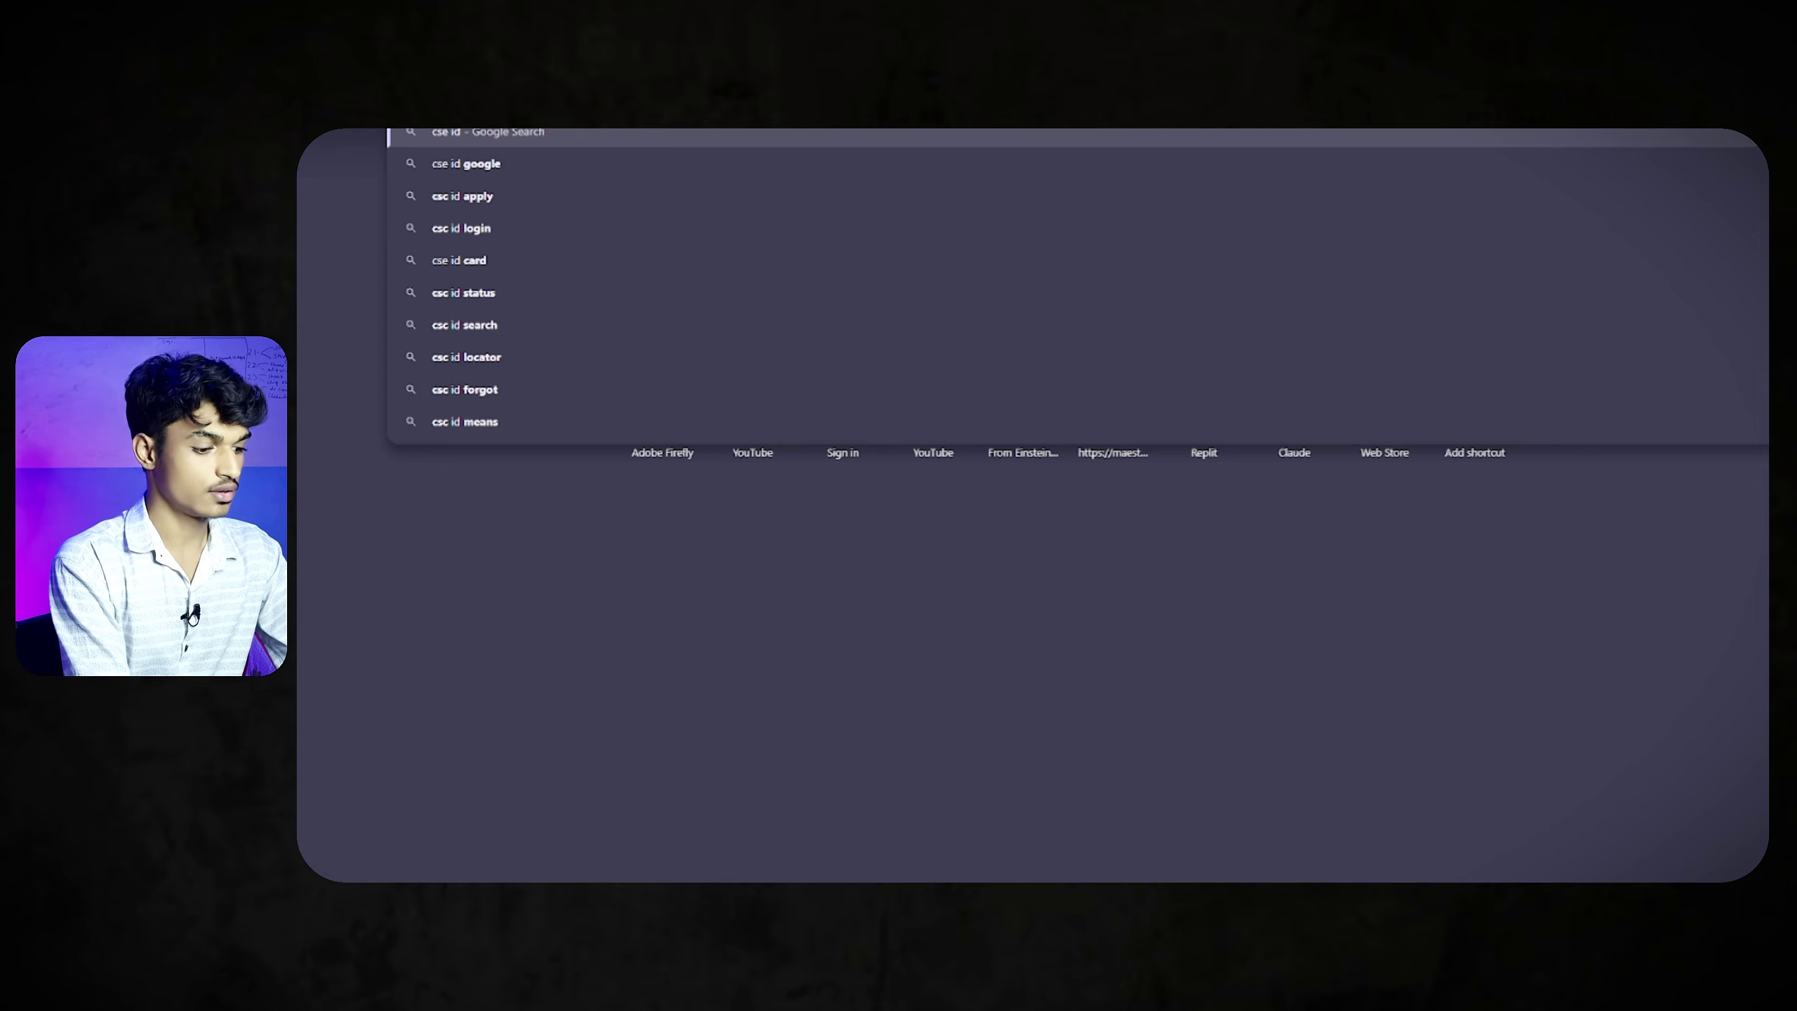
key(Down)
key(Return)
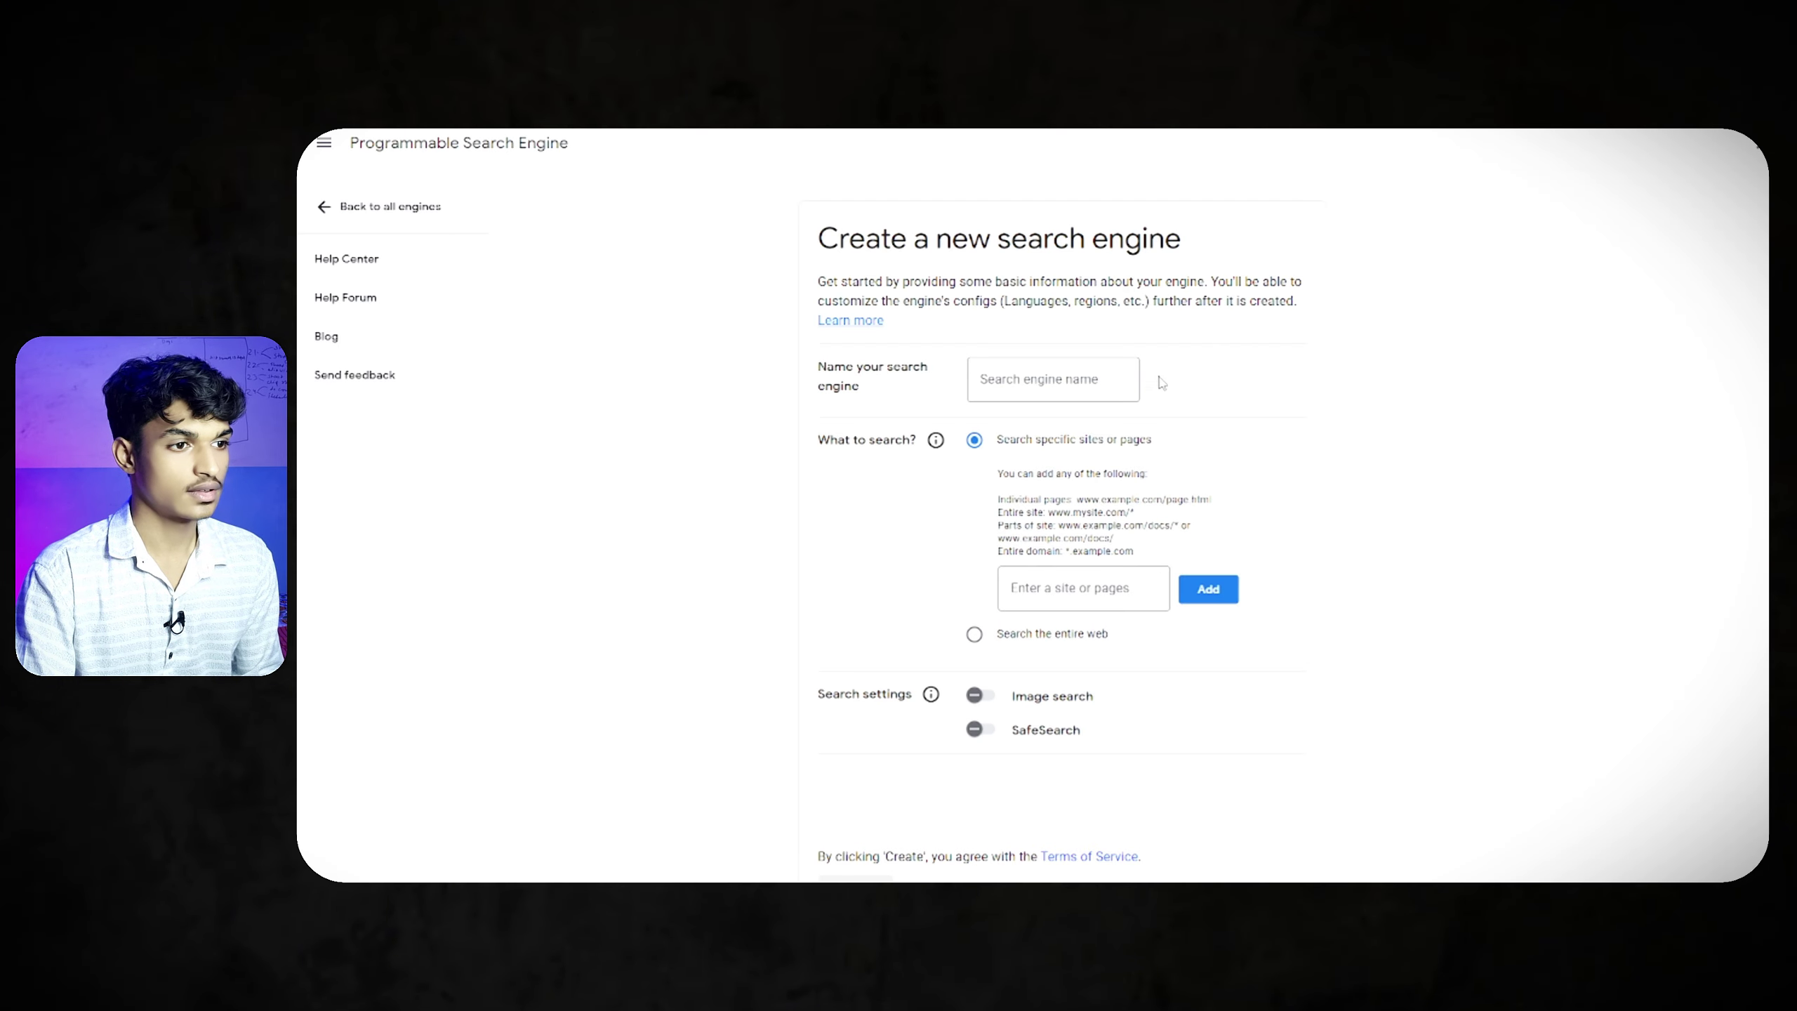
Name the new Programmable Search Engine "langflow" and set it to search the entire web
click(1039, 386)
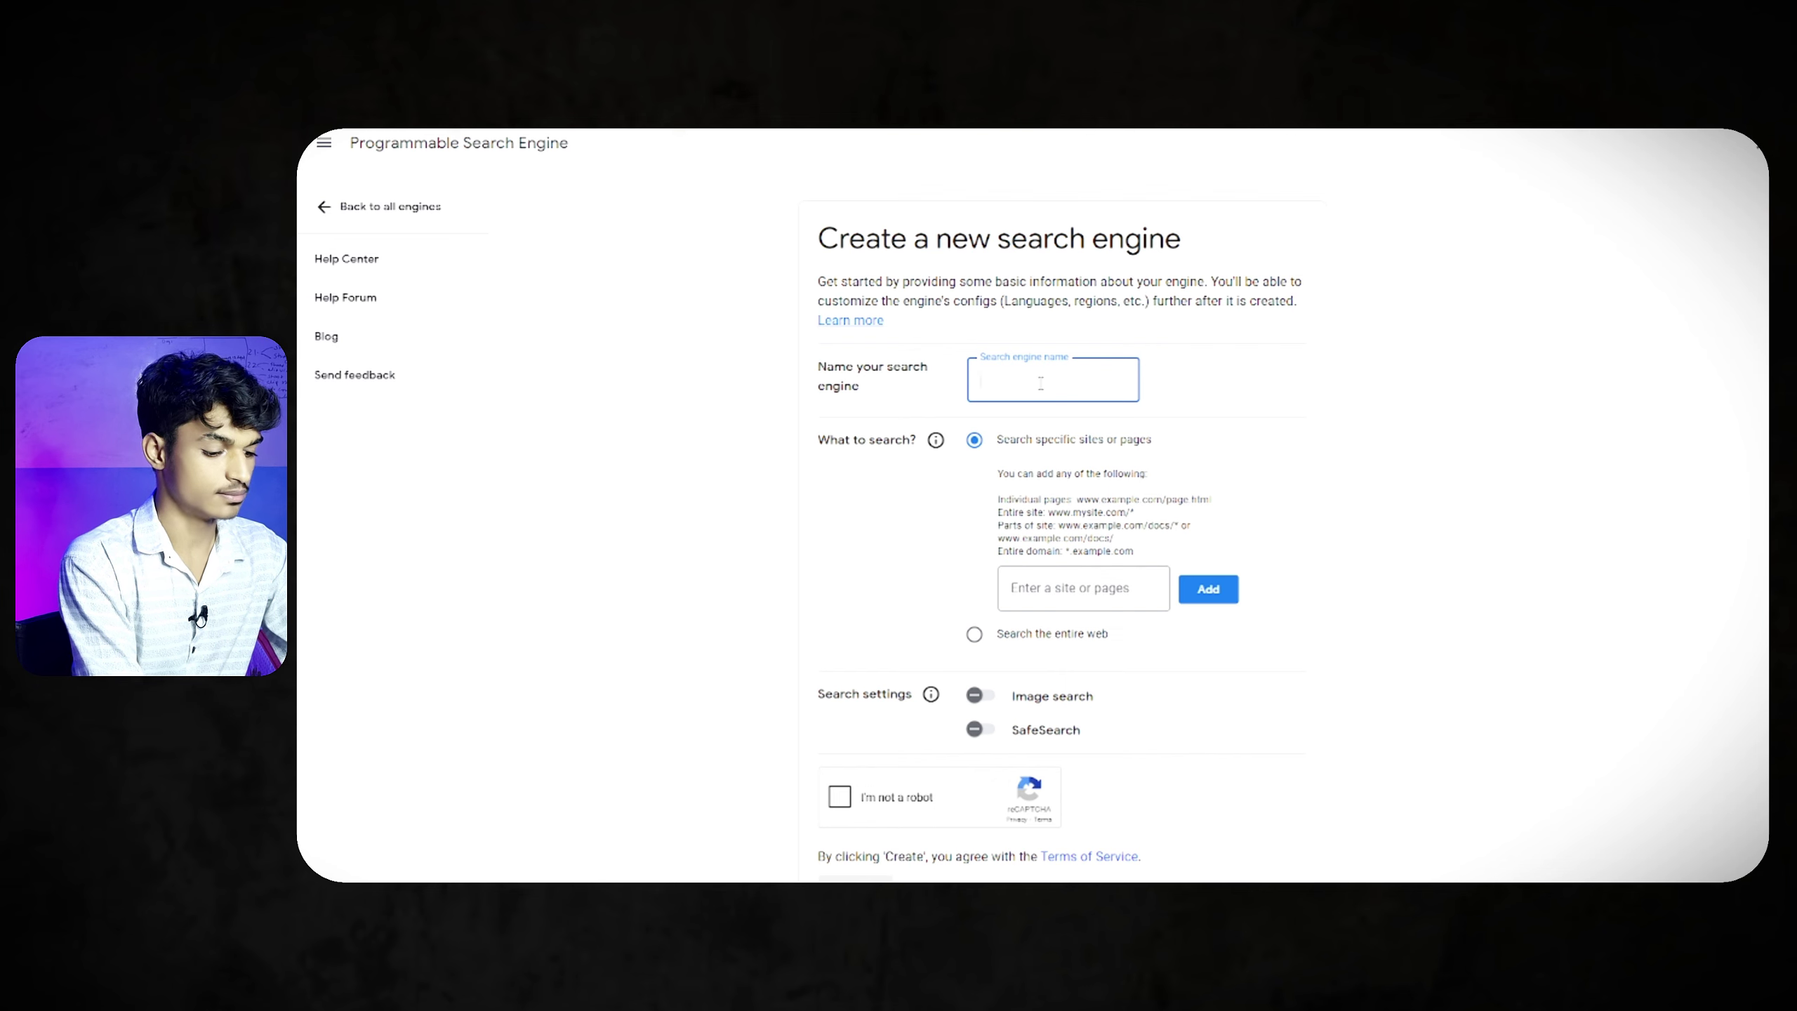
key(BackSpace)
key(BackSpace)
key(BackSpace)
key(BackSpace)
key(BackSpace)
key(BackSpace)
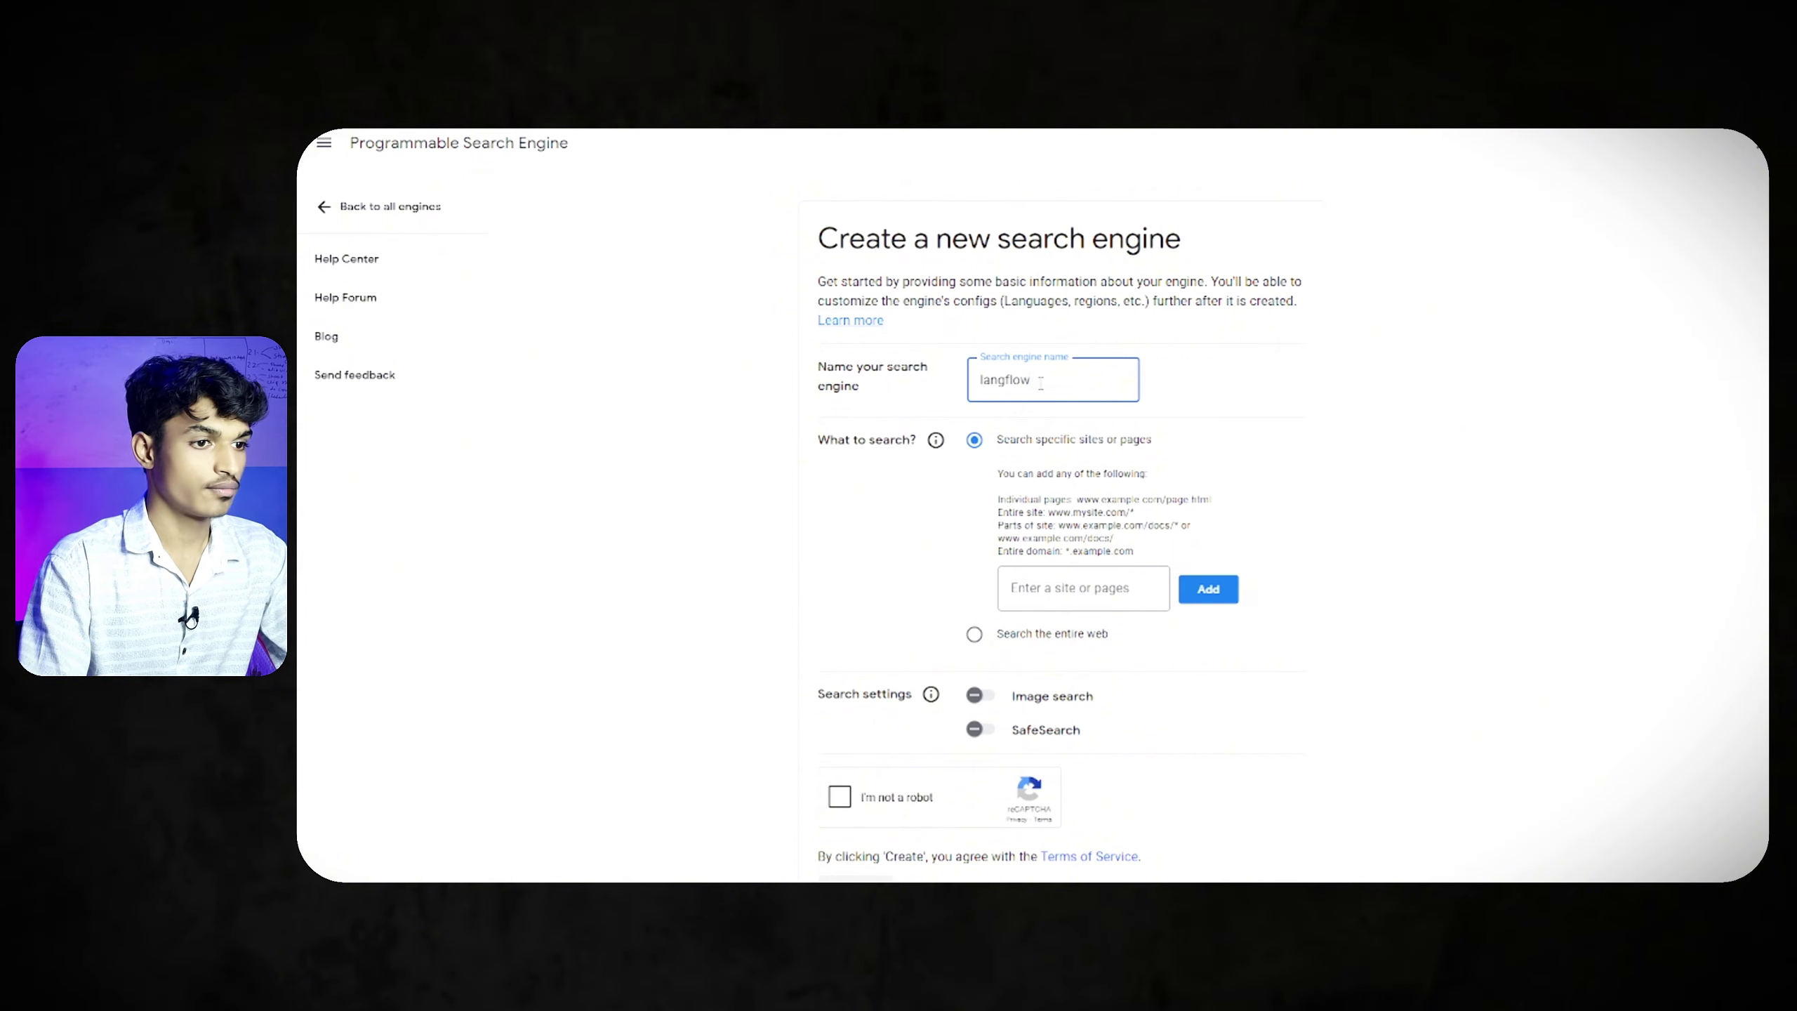
click(976, 634)
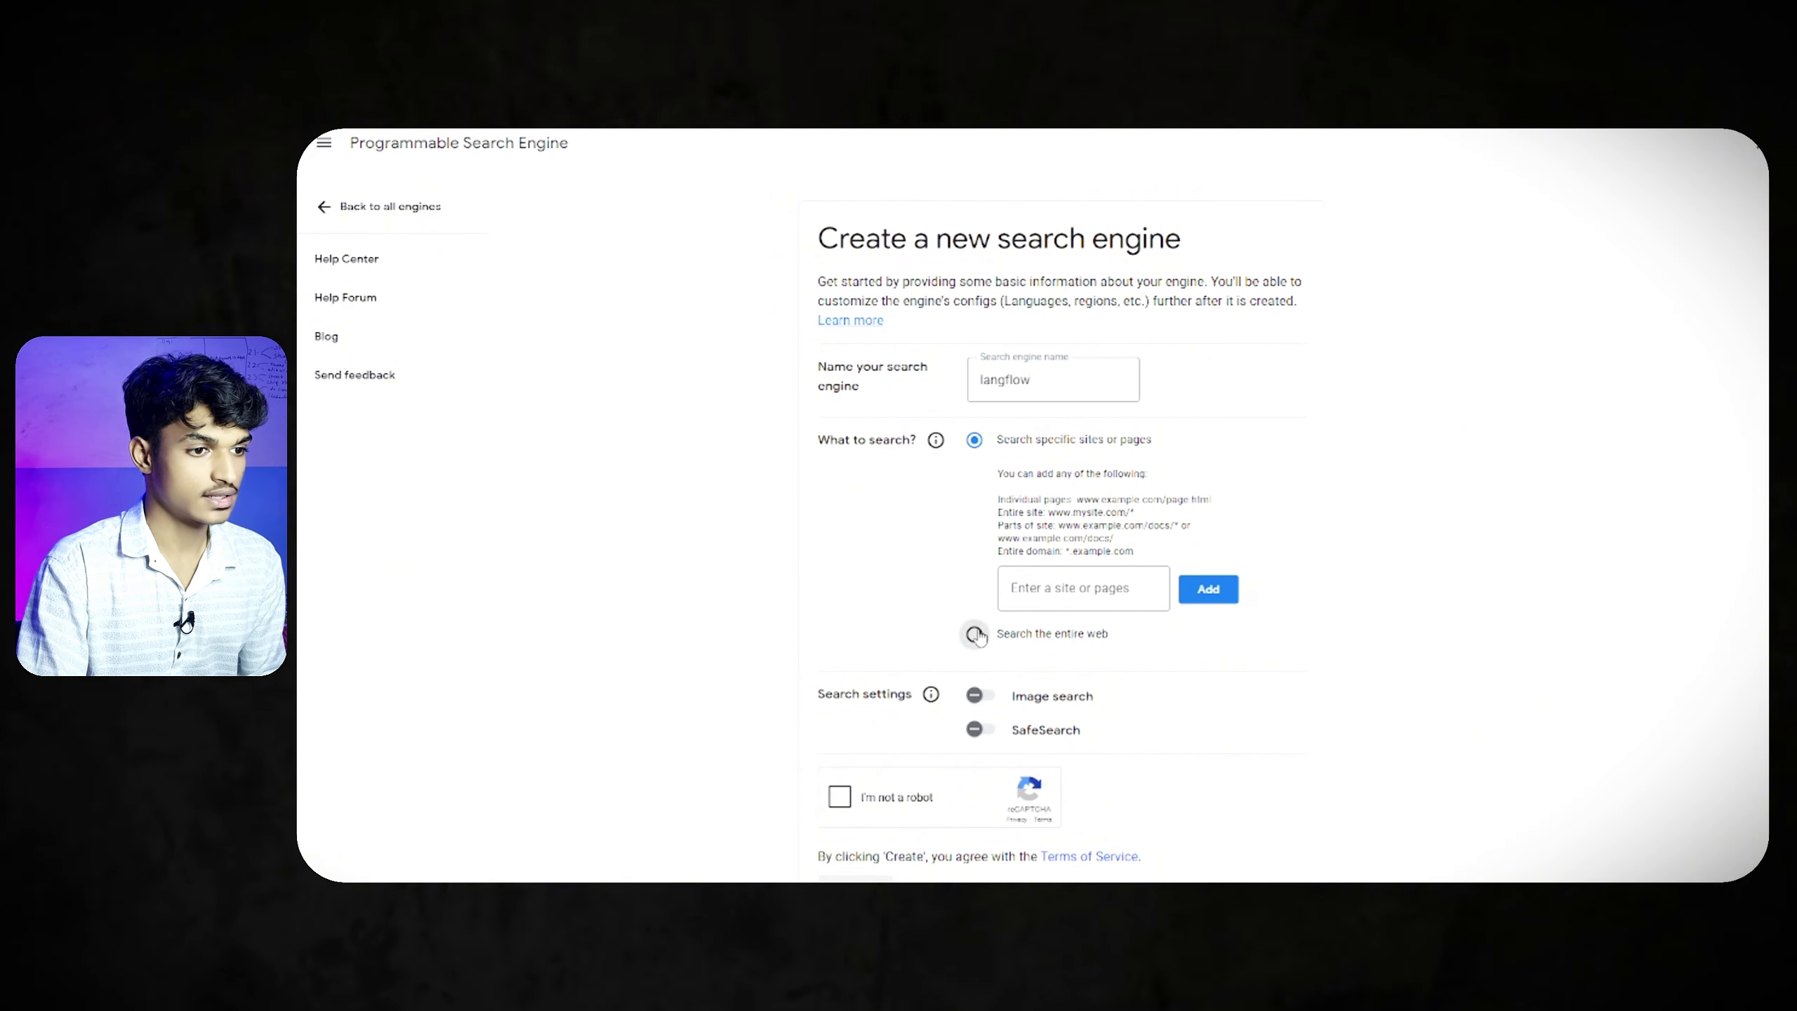
triple_click(1187, 632)
scroll(1060, 524, down, 1)
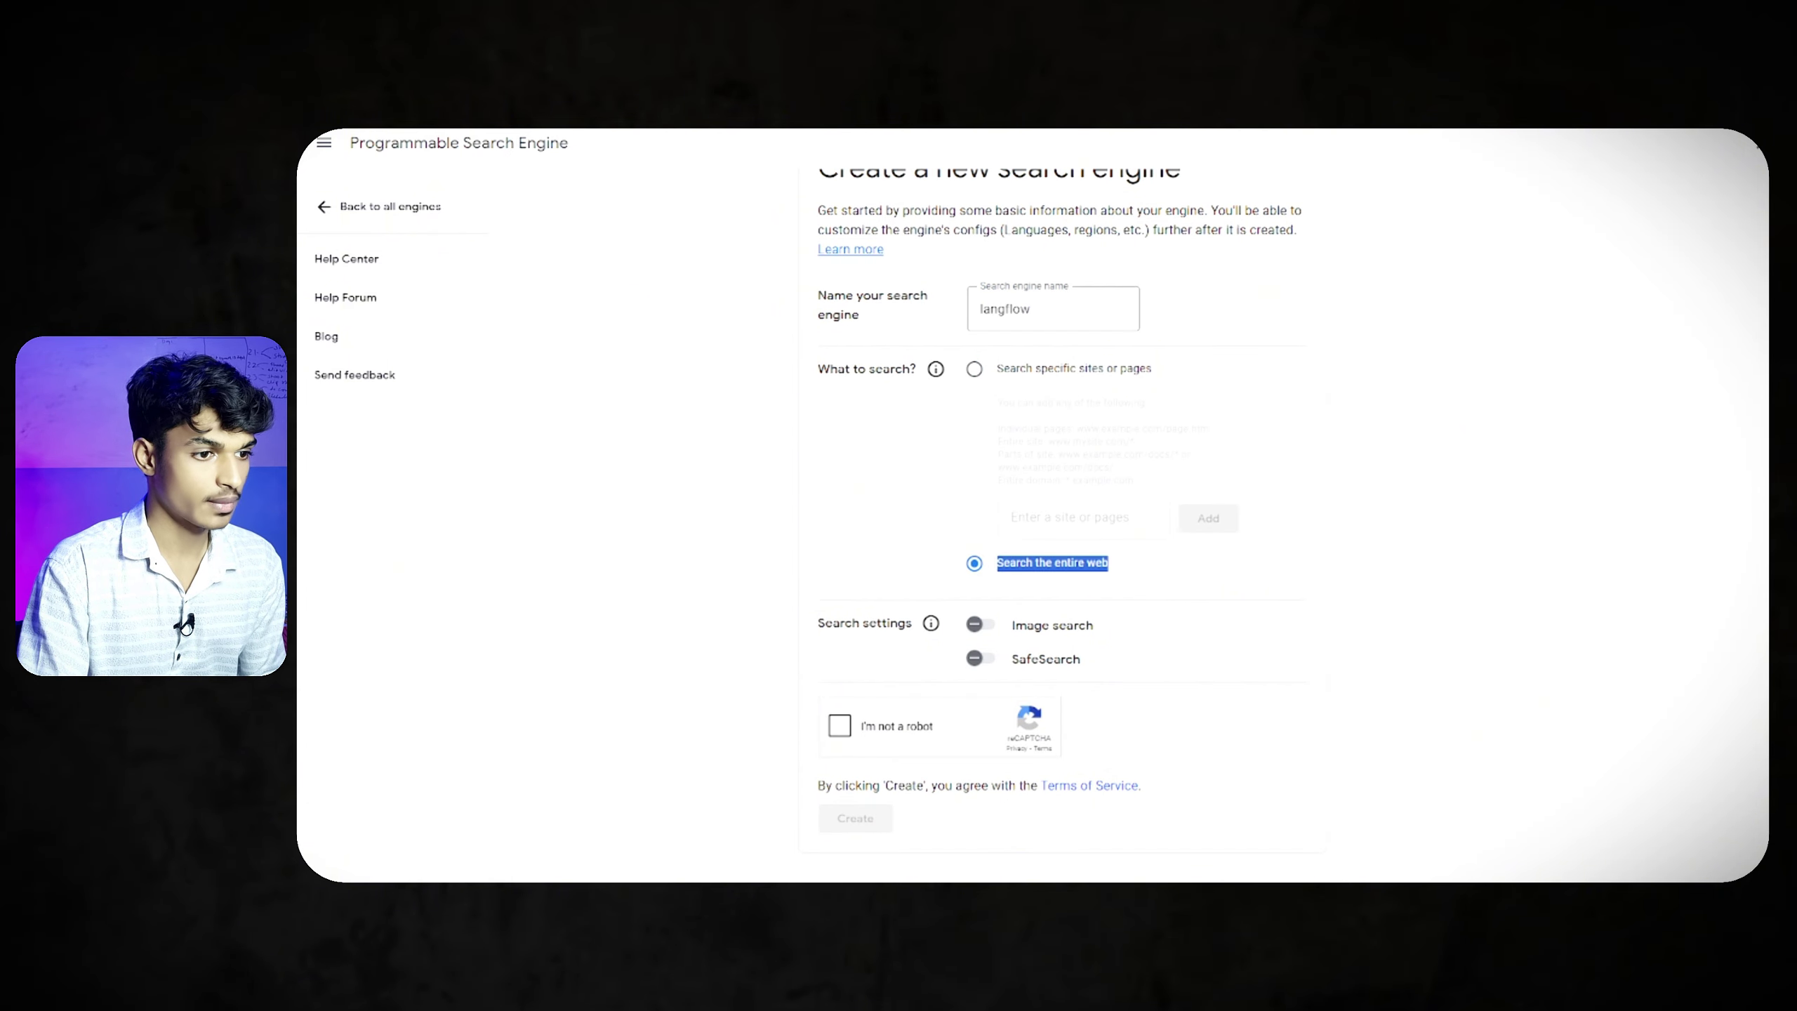
Turn on Image search and SafeSearch, complete the robot check and create the search engine
click(981, 624)
click(980, 658)
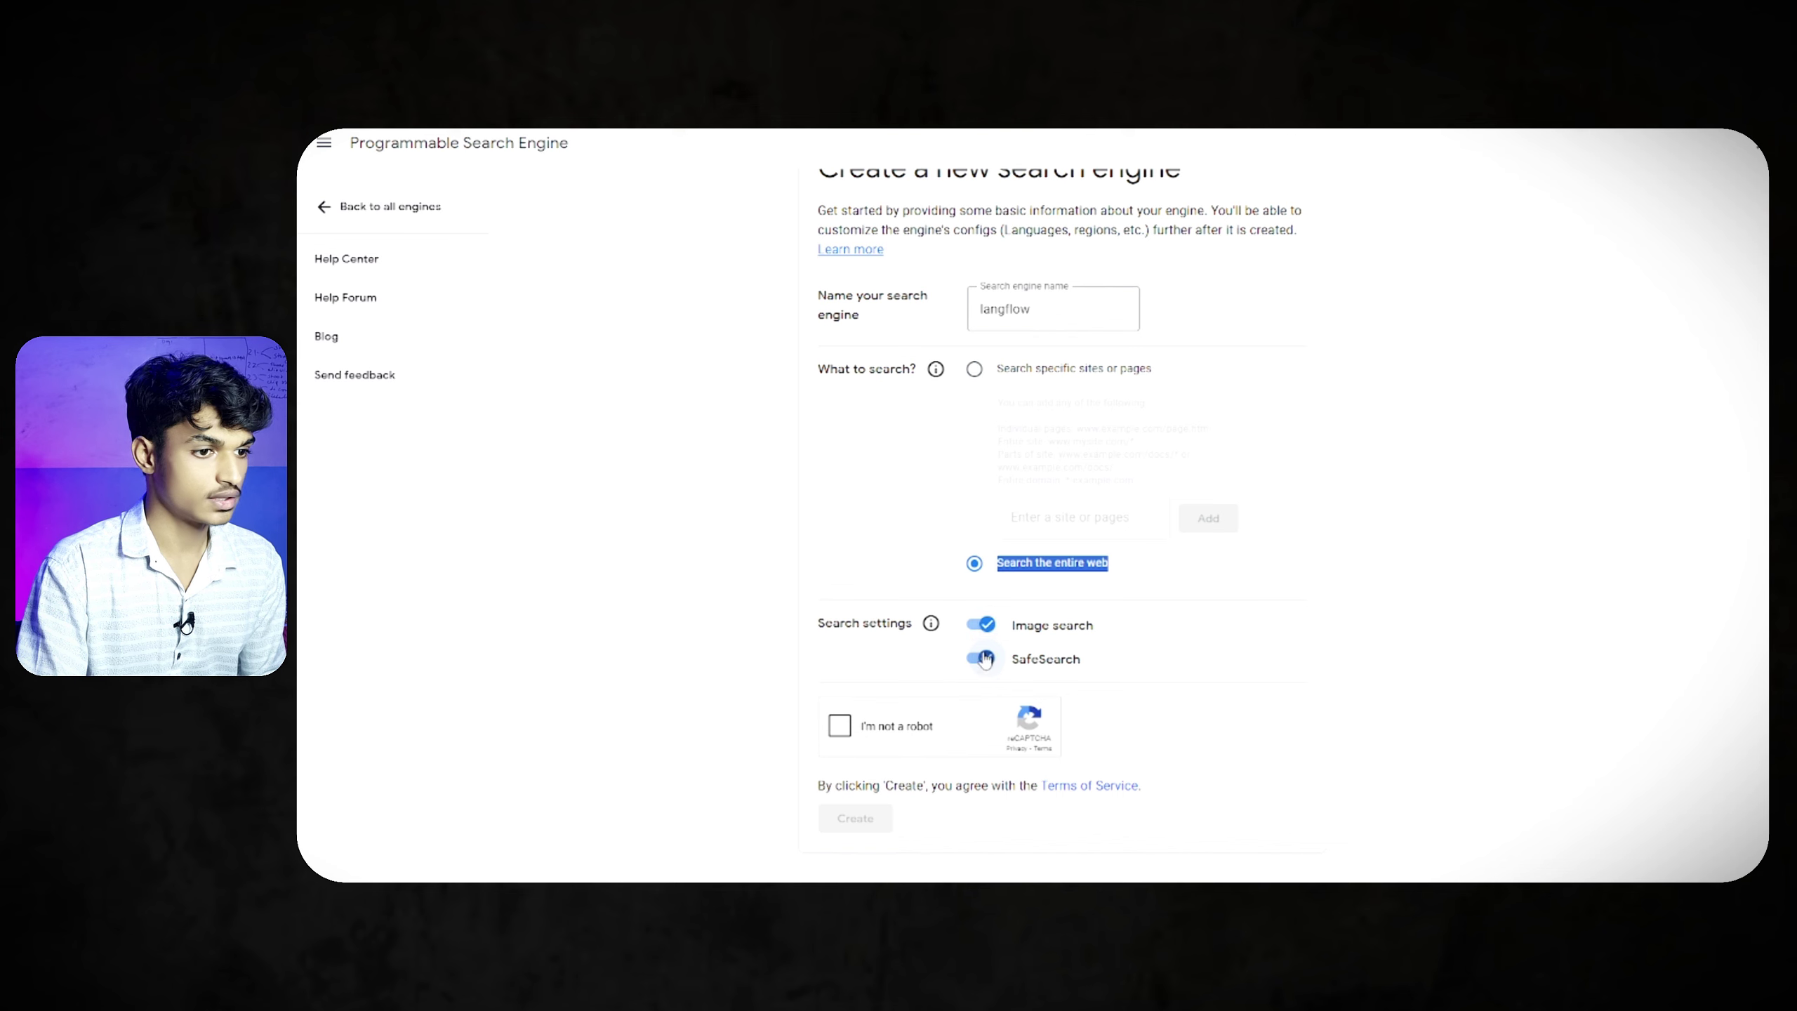
click(838, 725)
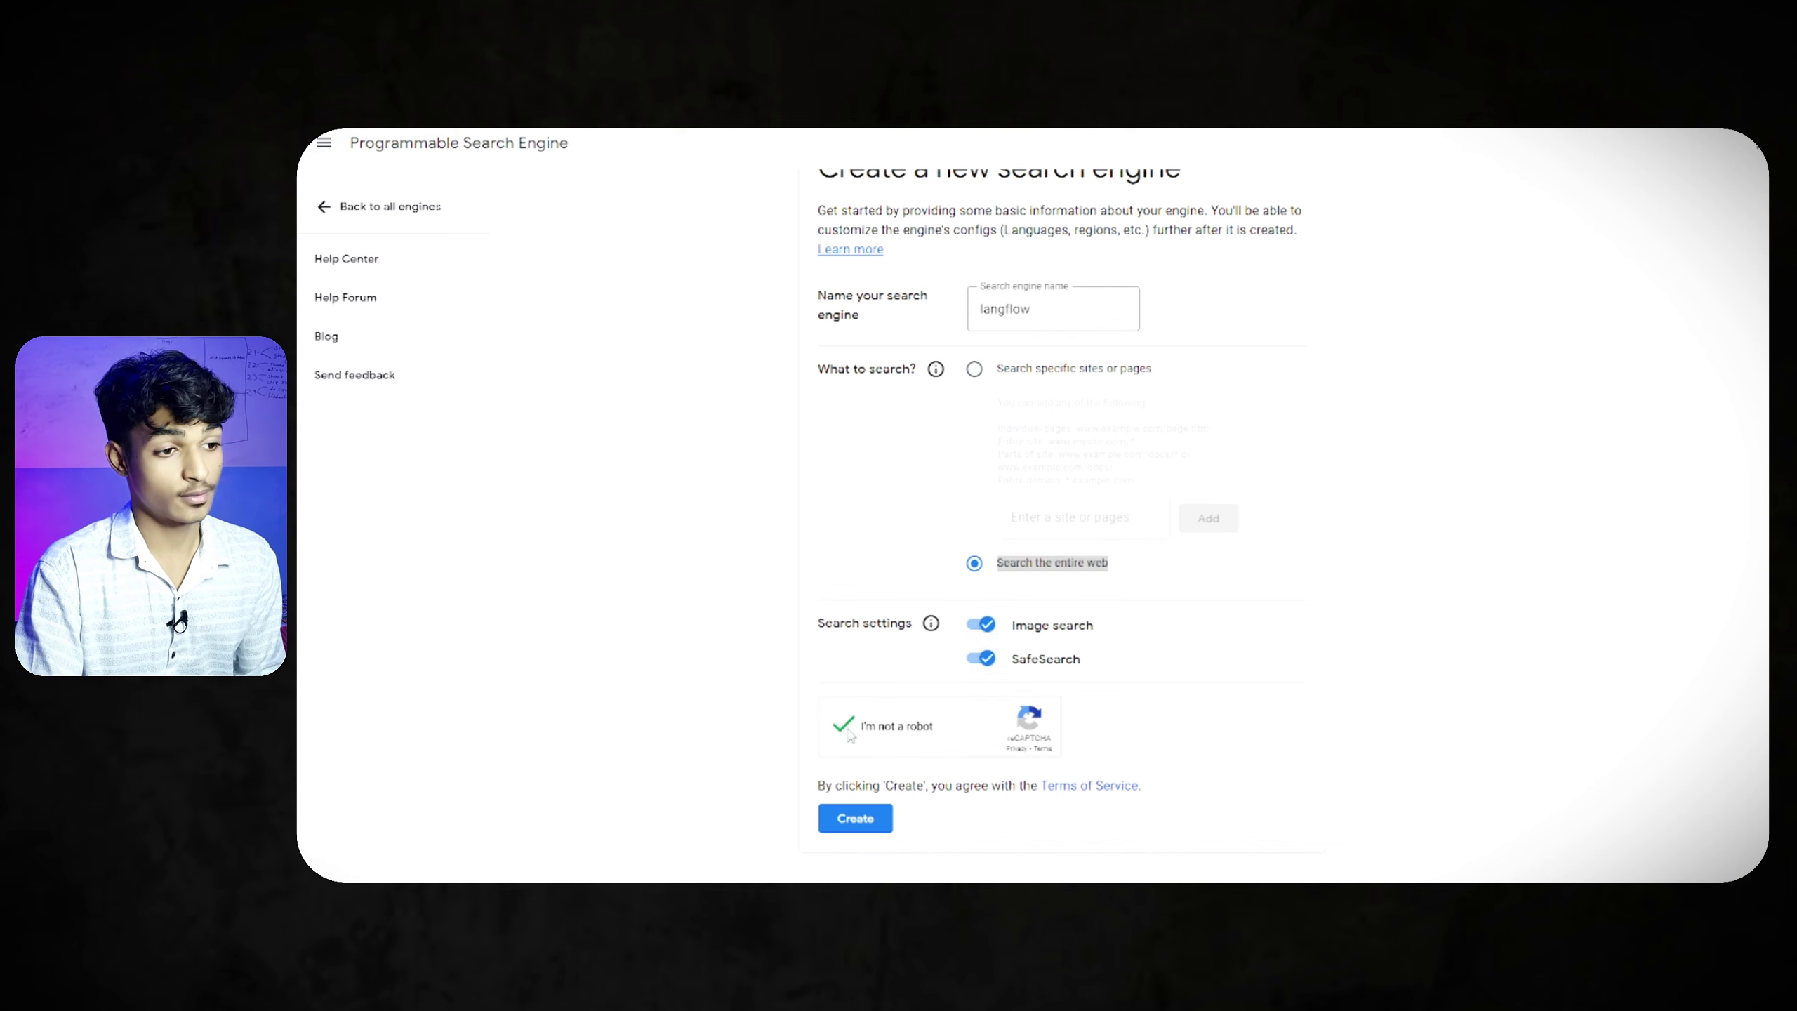
click(857, 815)
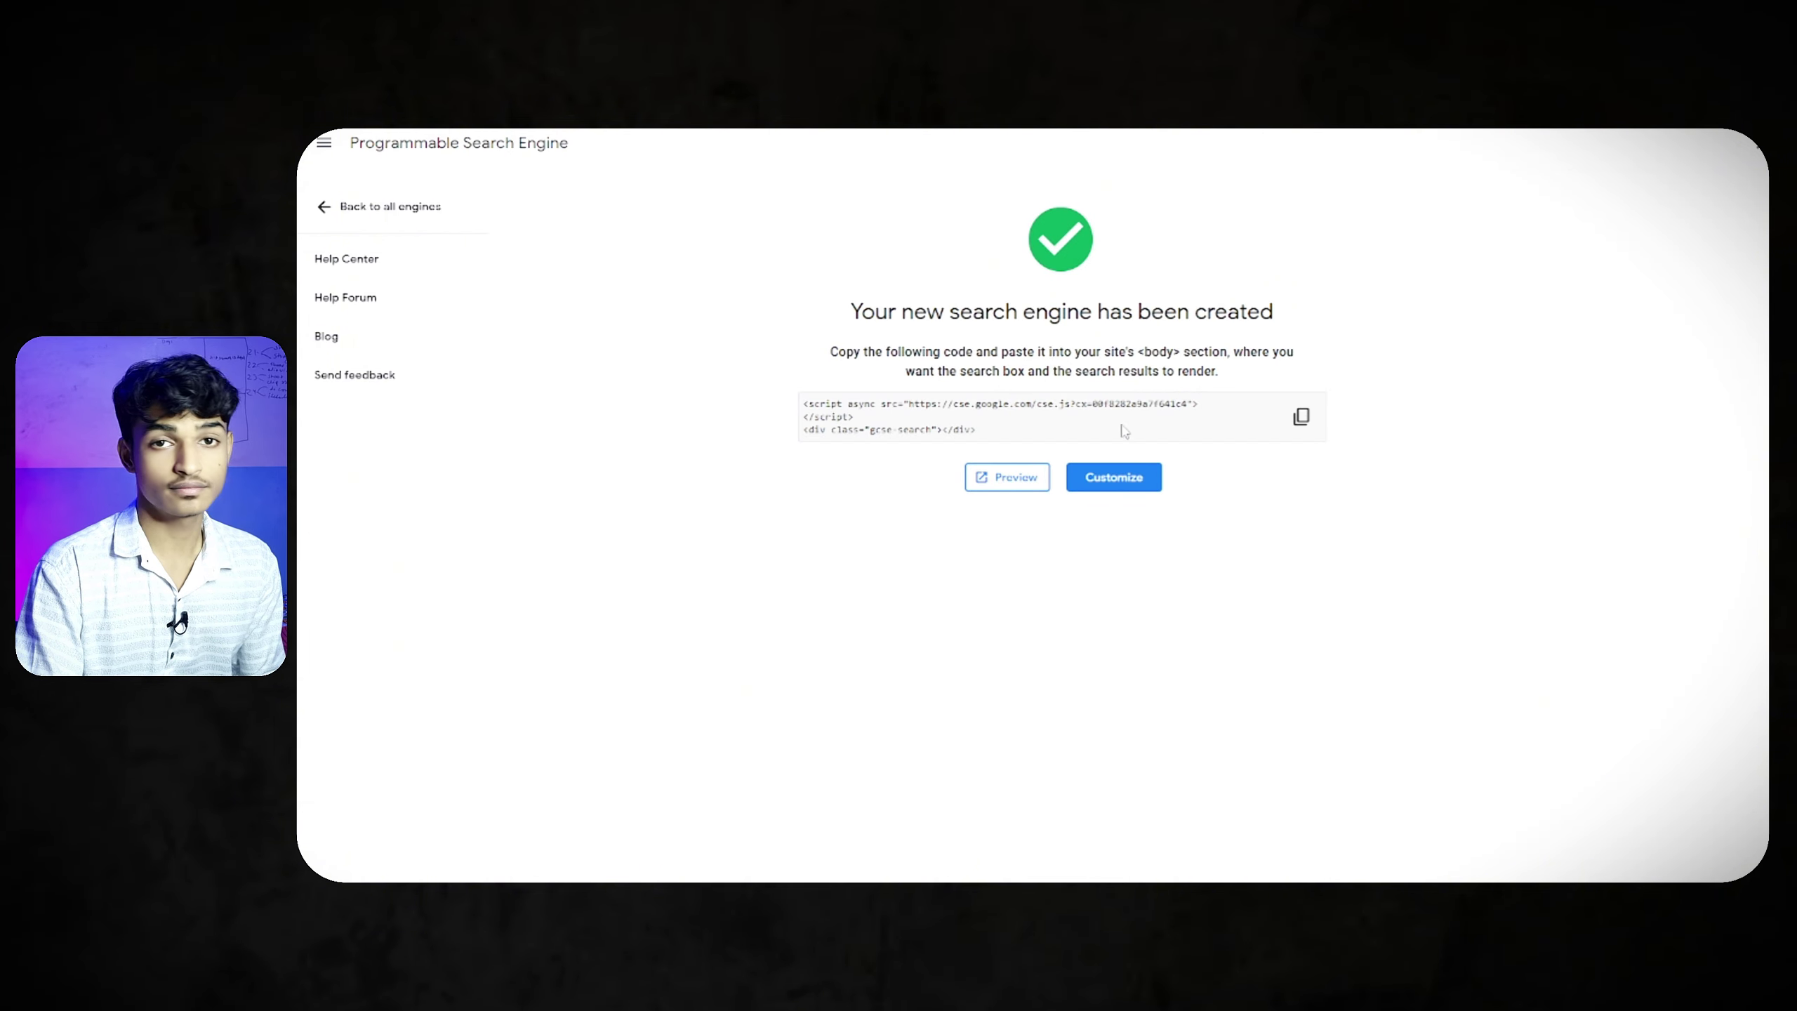
Copy the new search engine's ID from its overview and paste it into the Google CSE ID field back in Langflow
click(1136, 483)
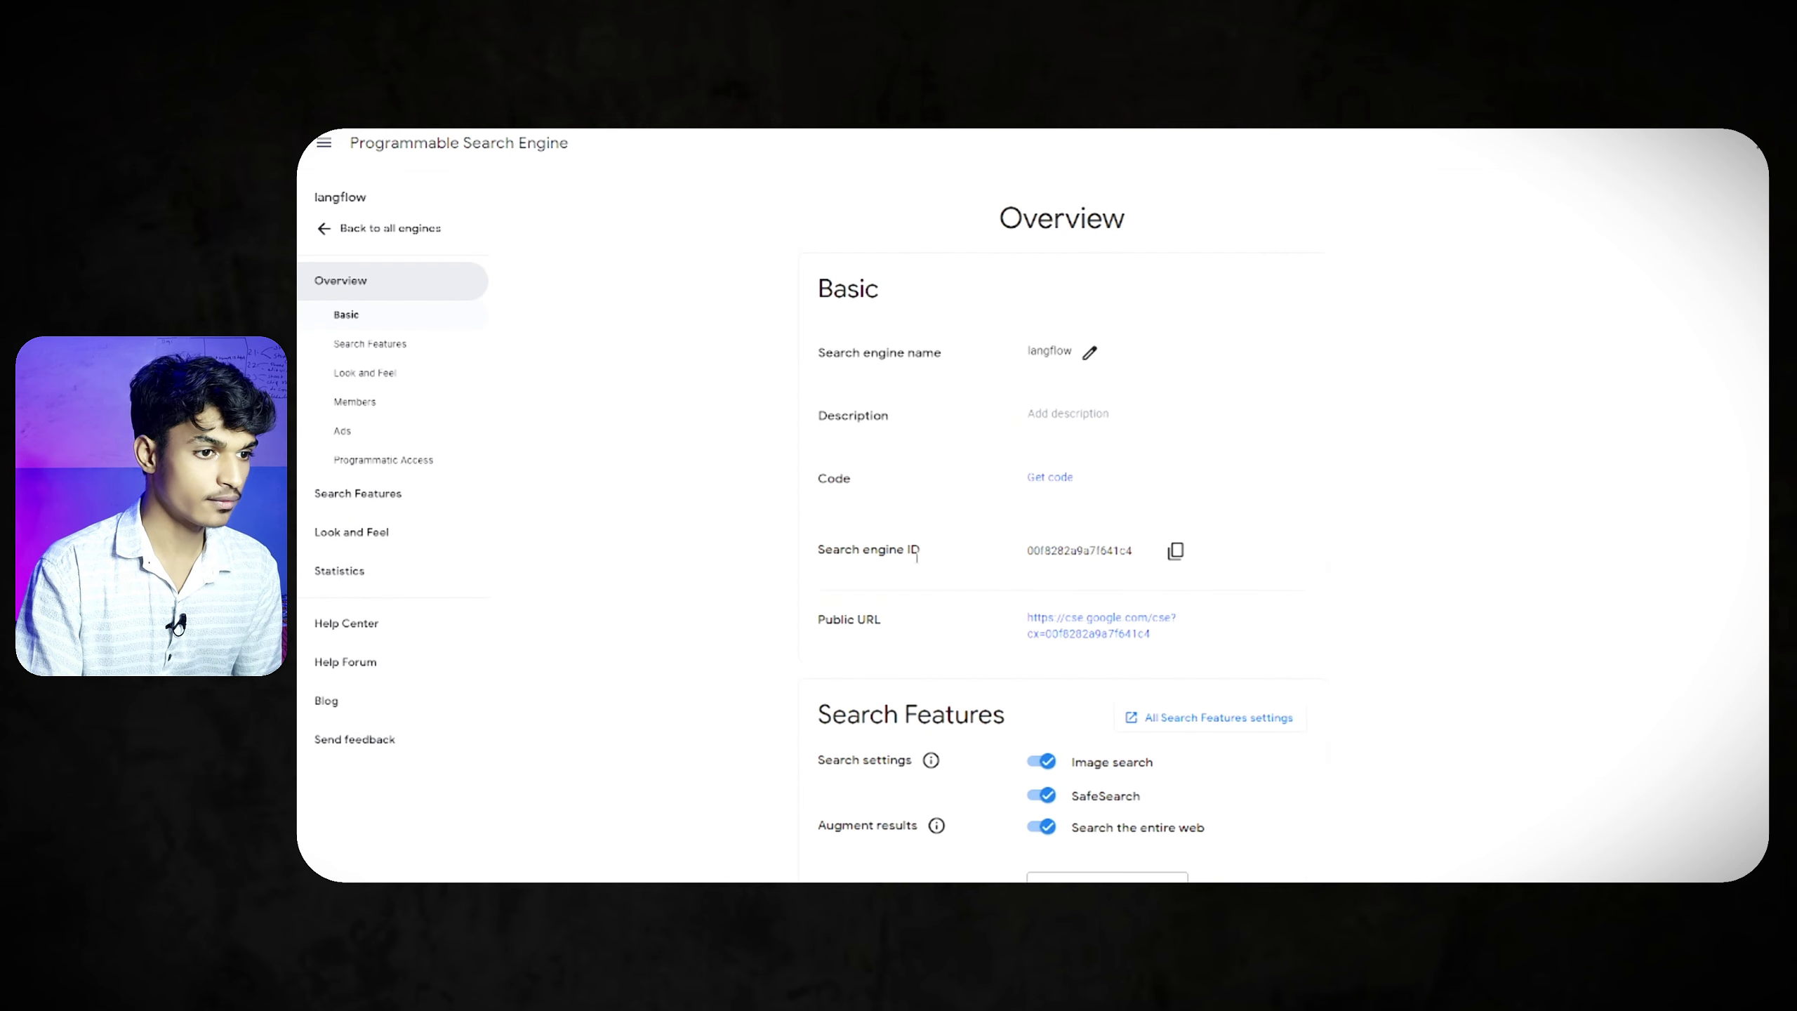
drag(1016, 560, 1155, 560)
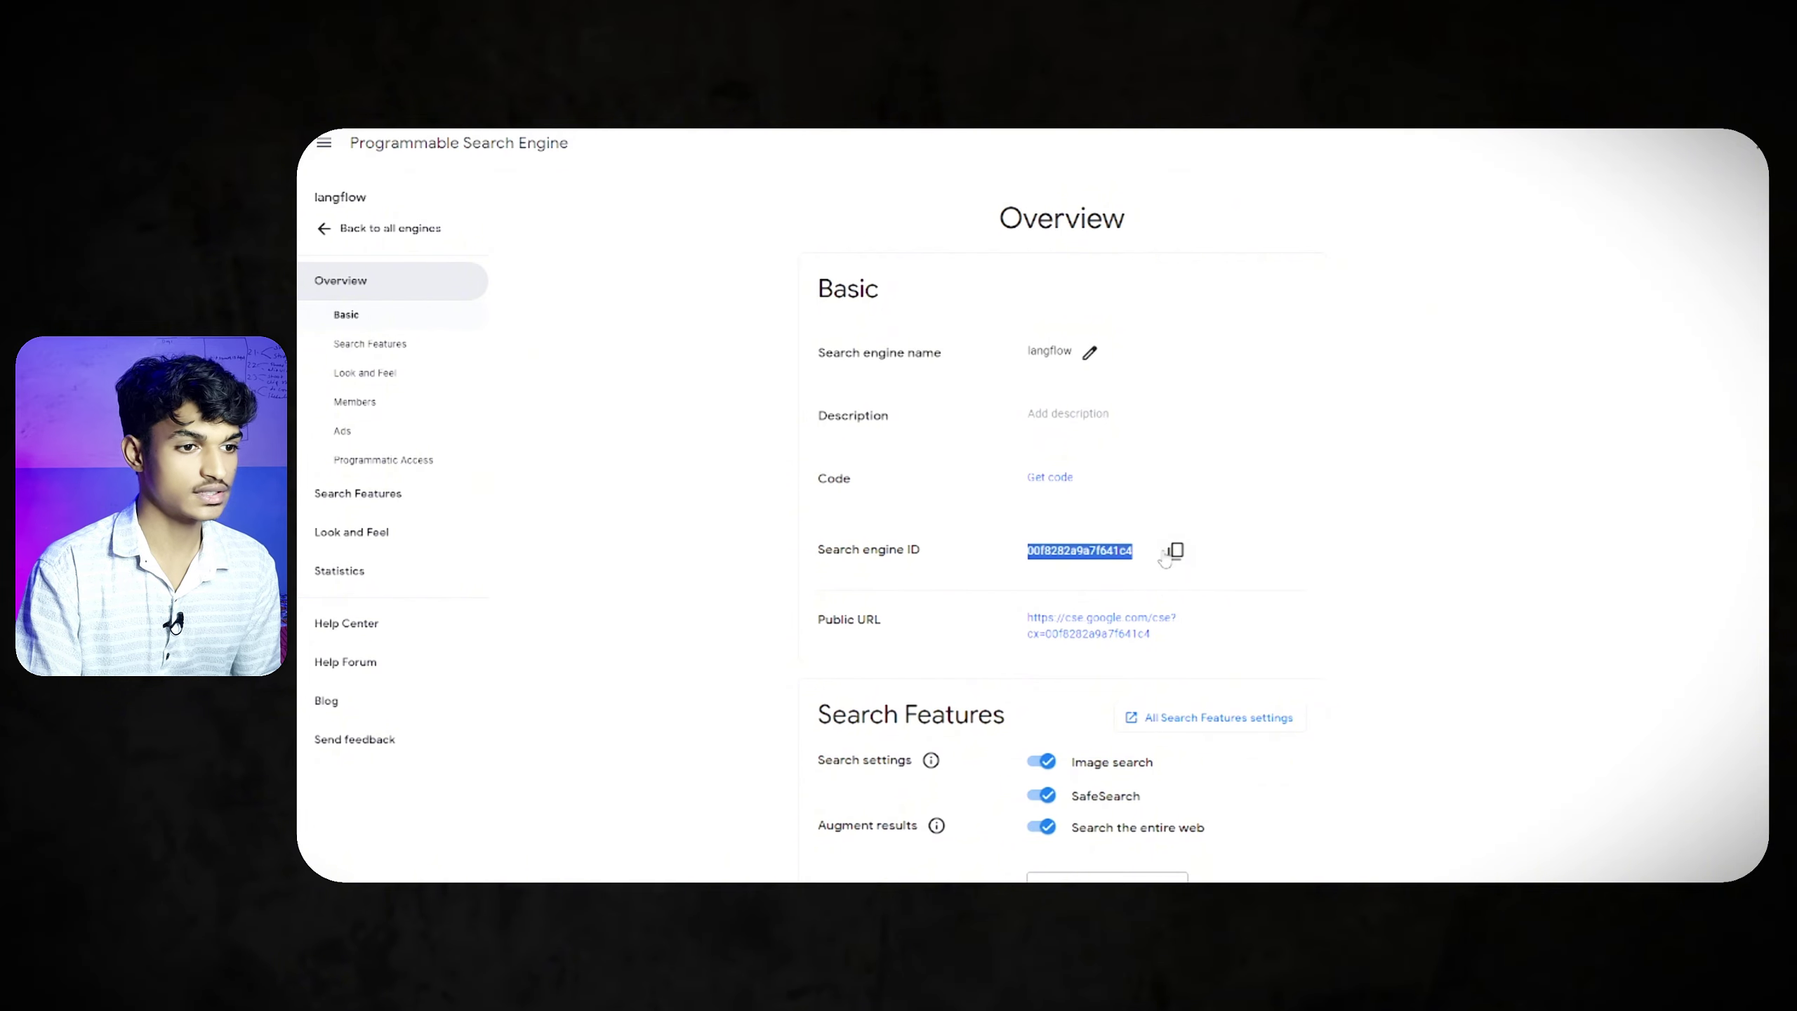
click(1175, 551)
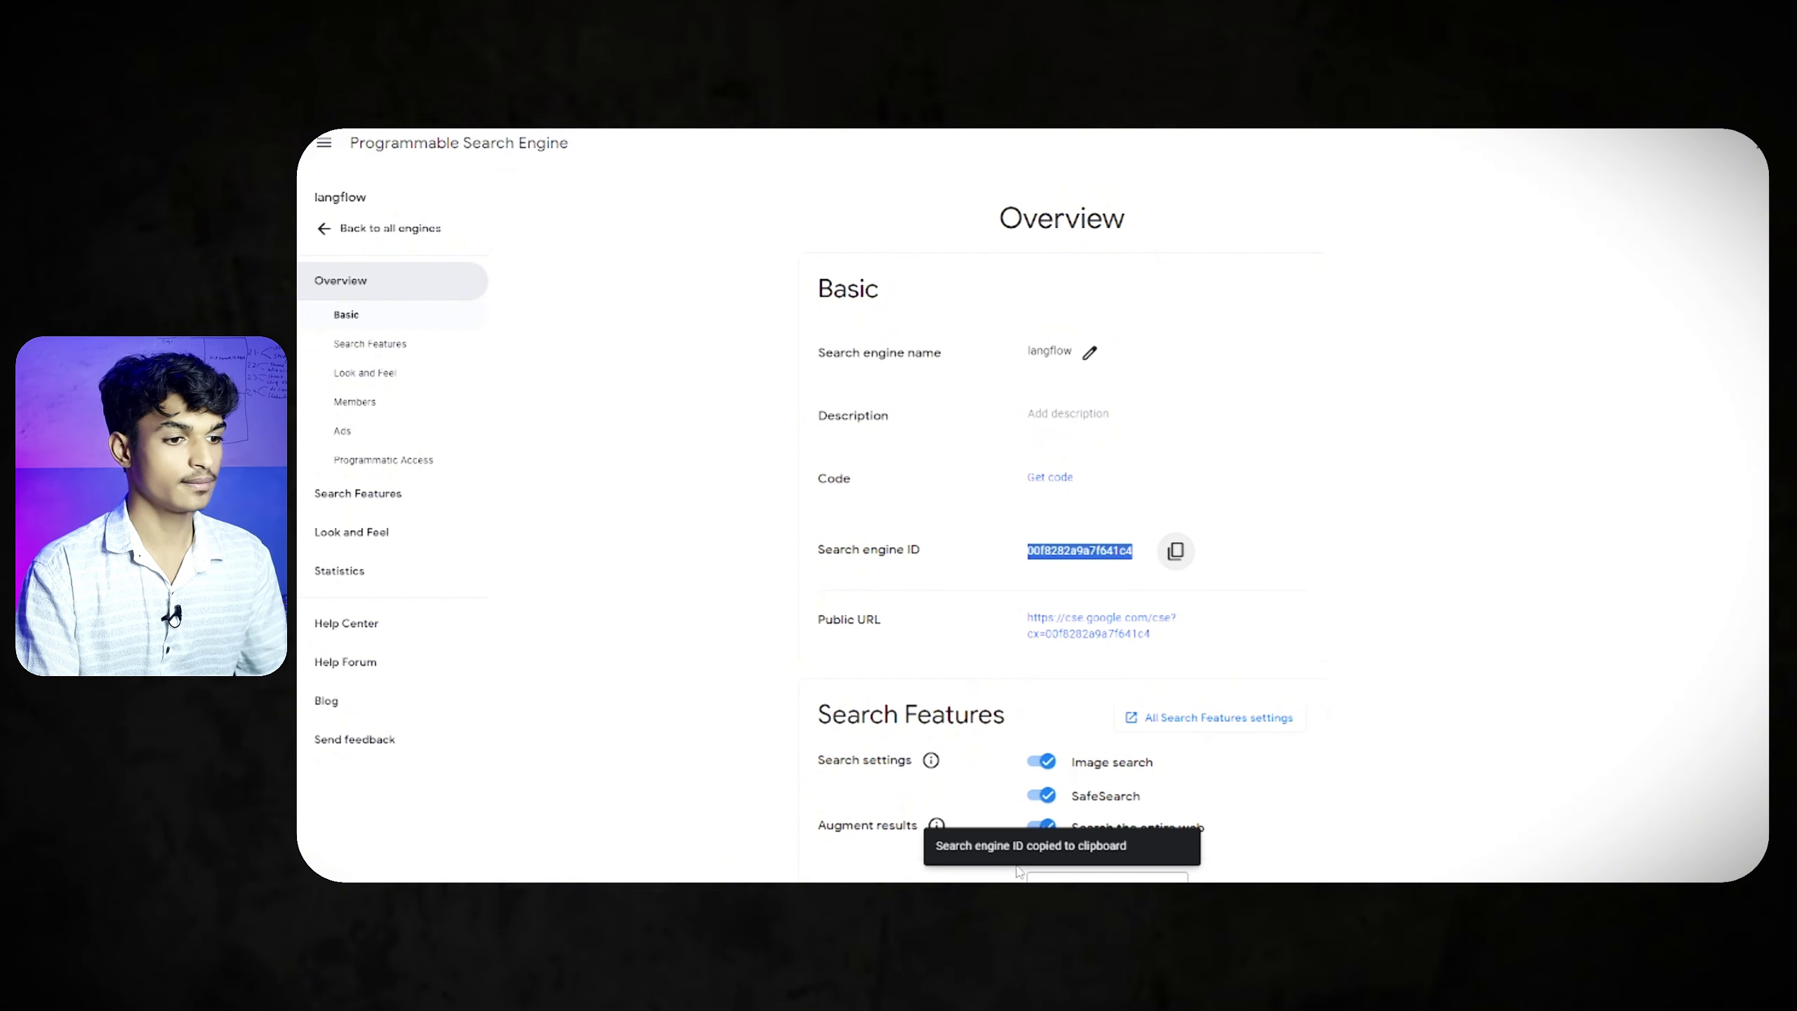
key(alt+Tab)
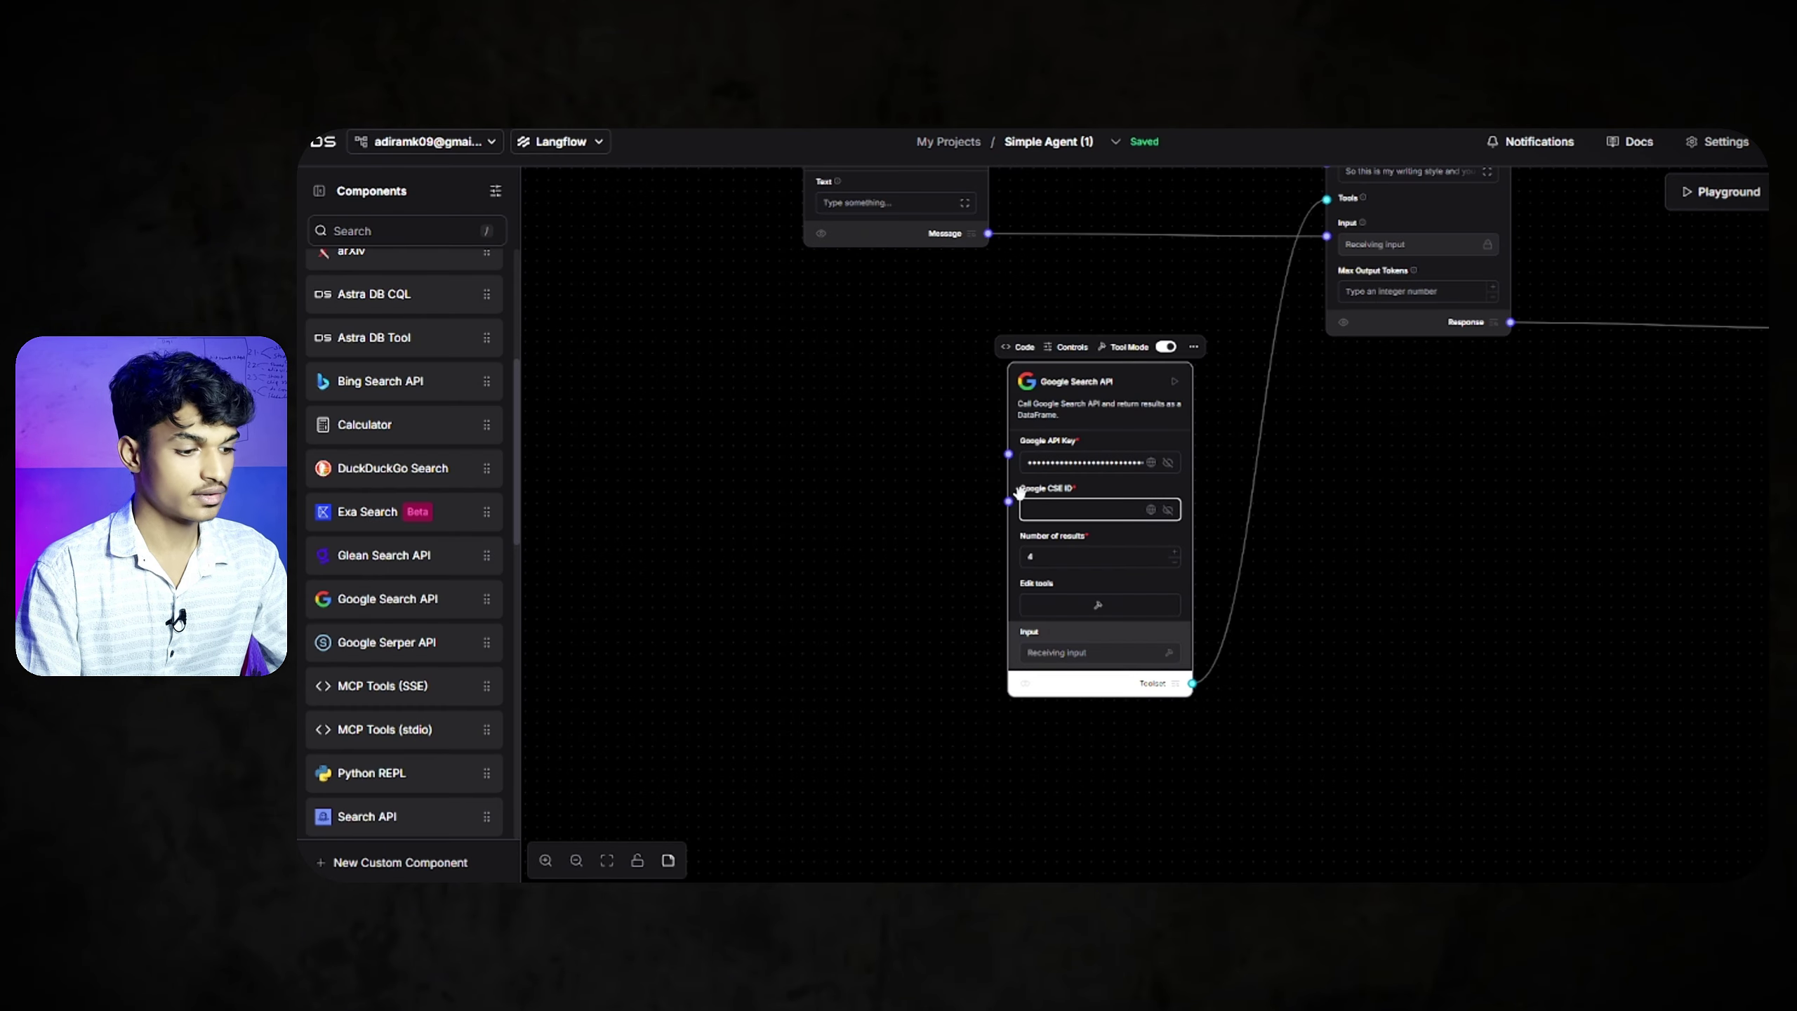
key(ctrl+v)
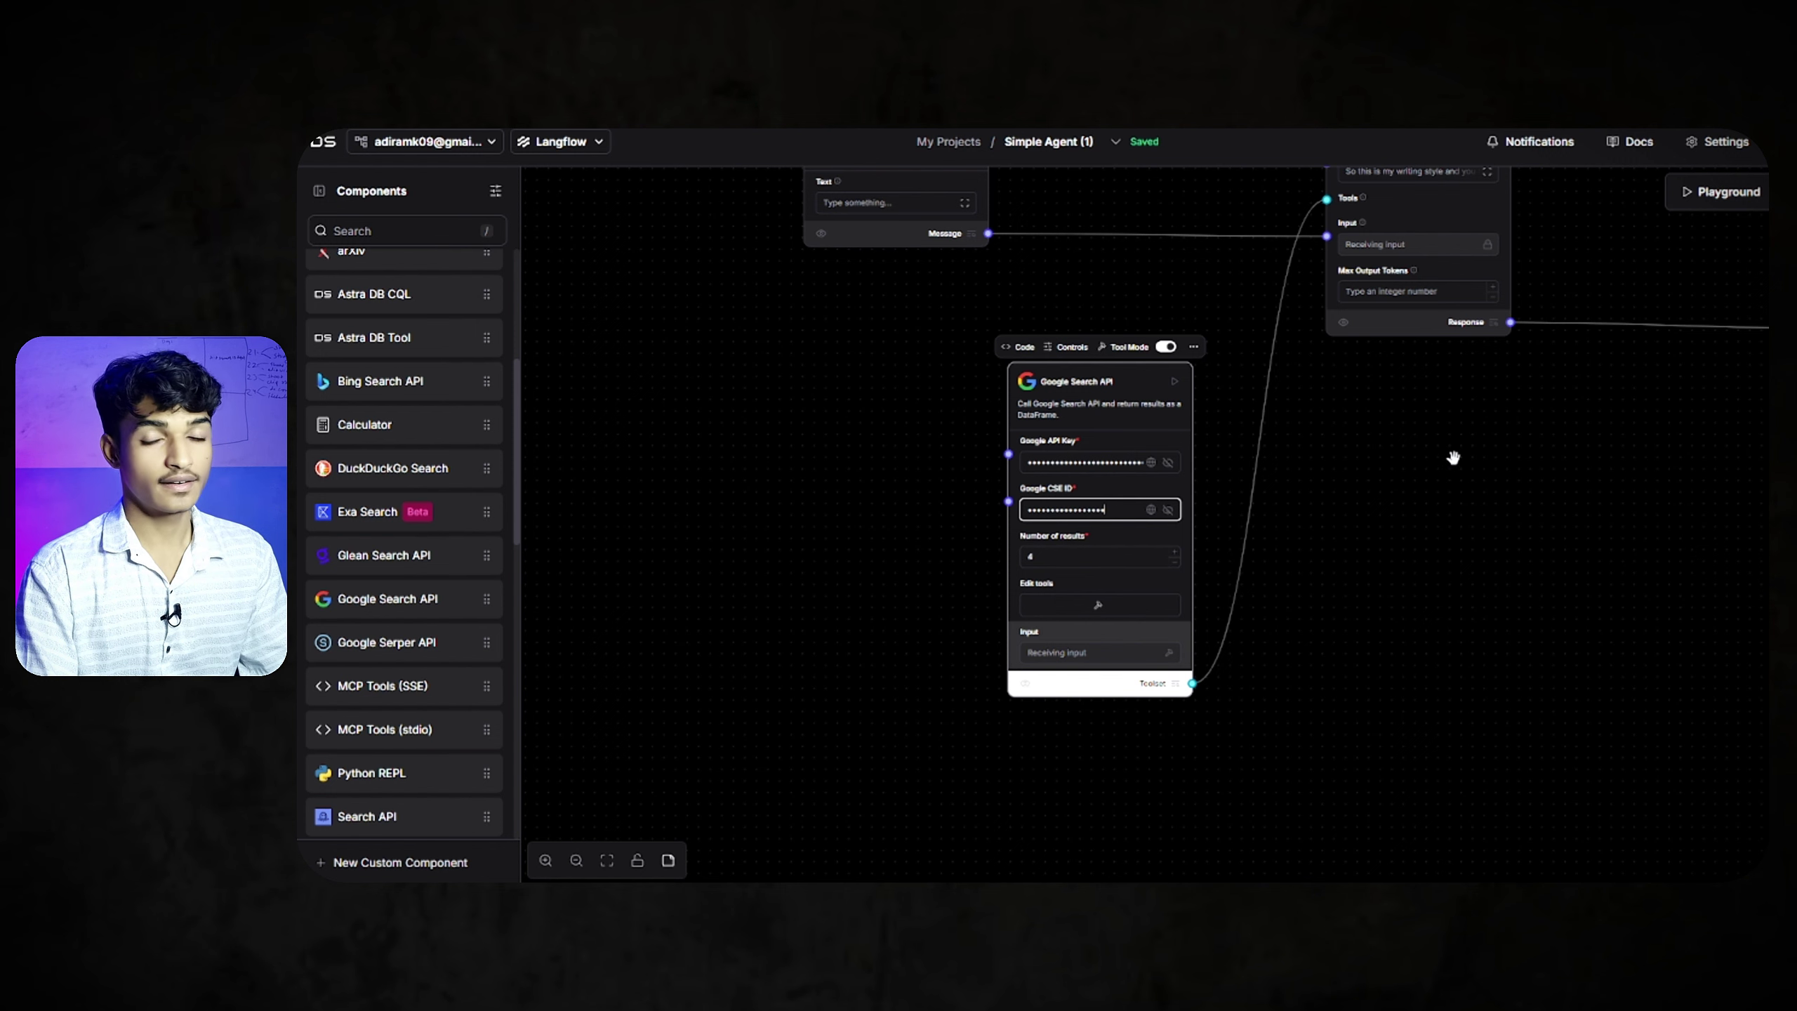
Move the Google Search API component up between the Chat Input and Agent components
drag(1454, 459, 1196, 622)
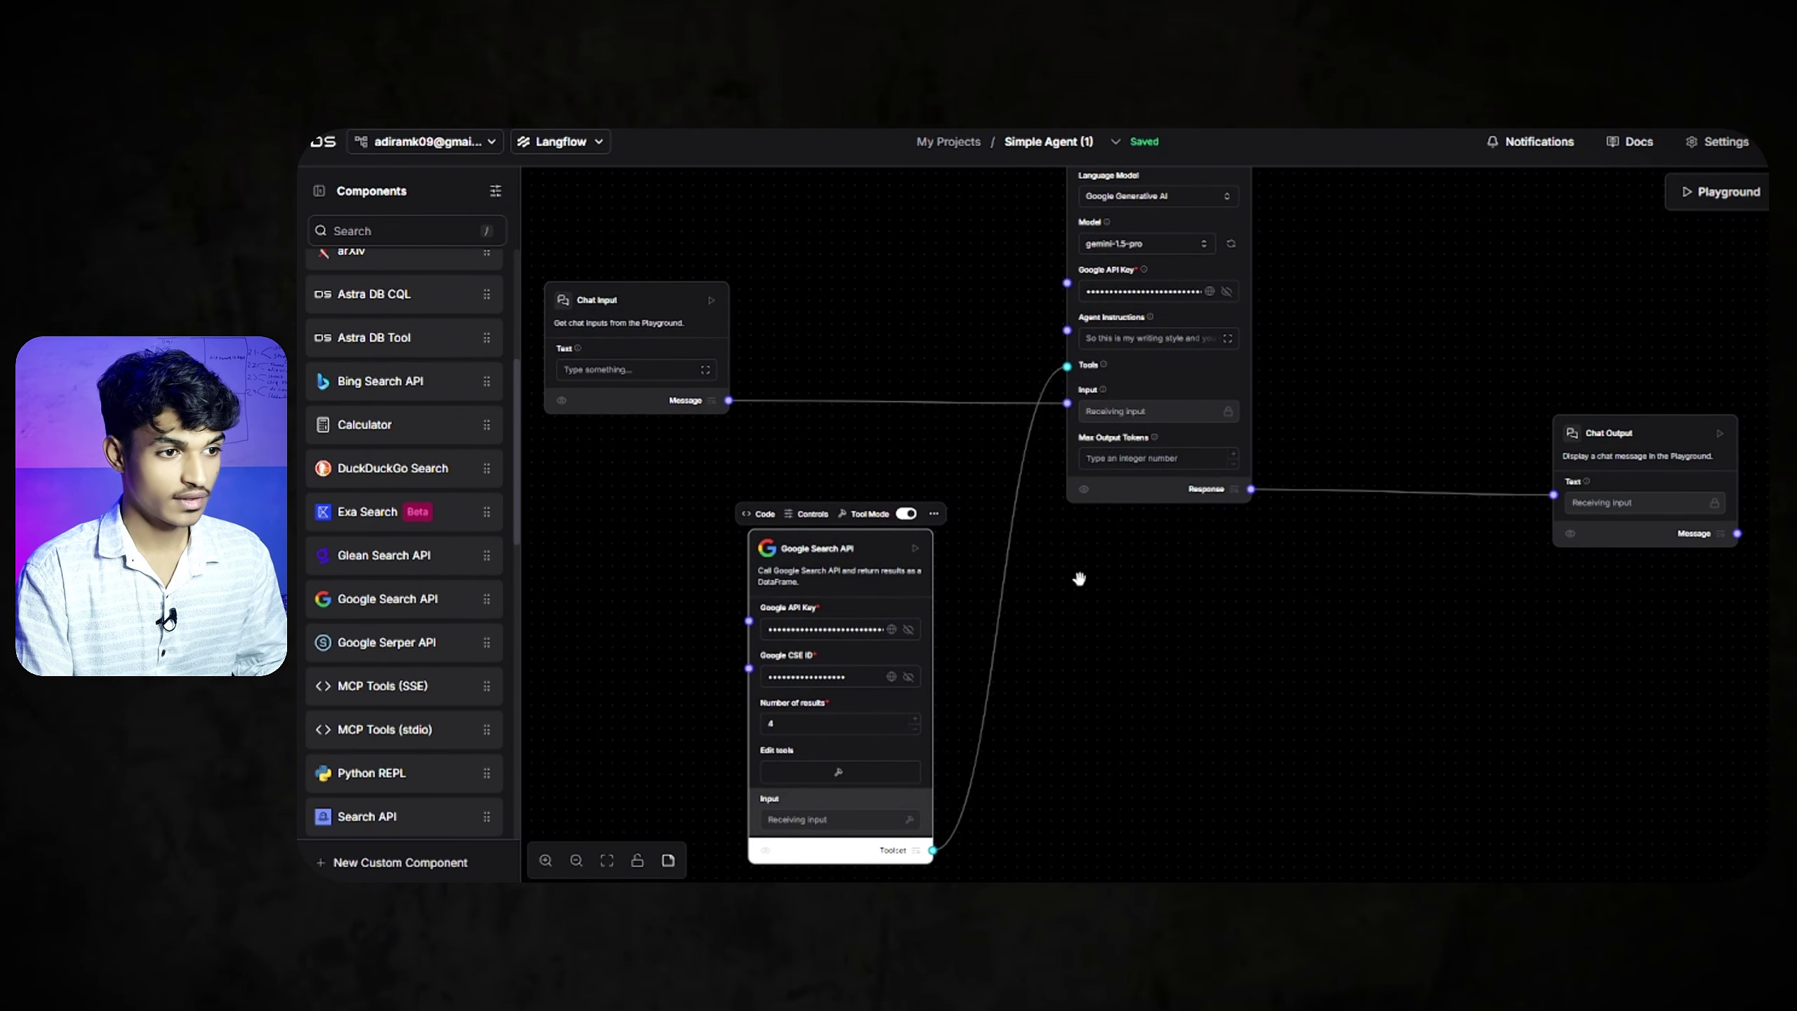
drag(836, 546, 885, 219)
drag(1028, 574, 1061, 653)
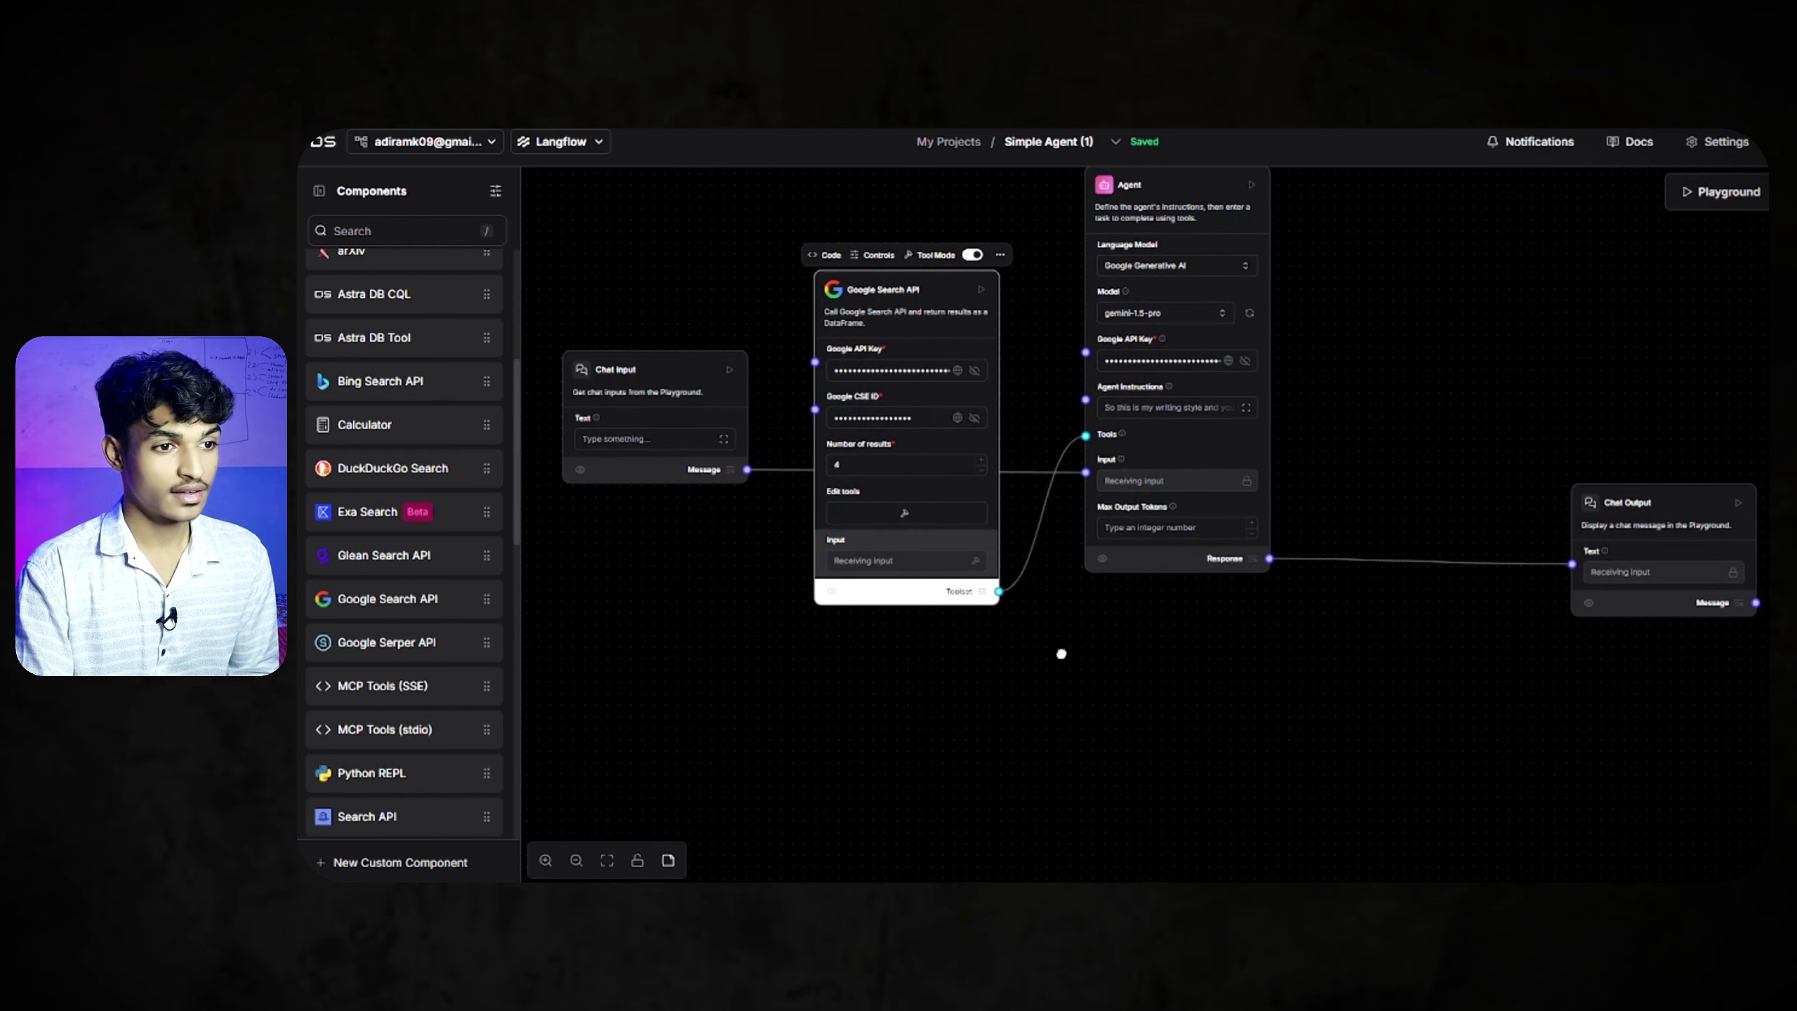
Open the Playground and send the prompt "Write me a script about quantum computing"
click(1698, 198)
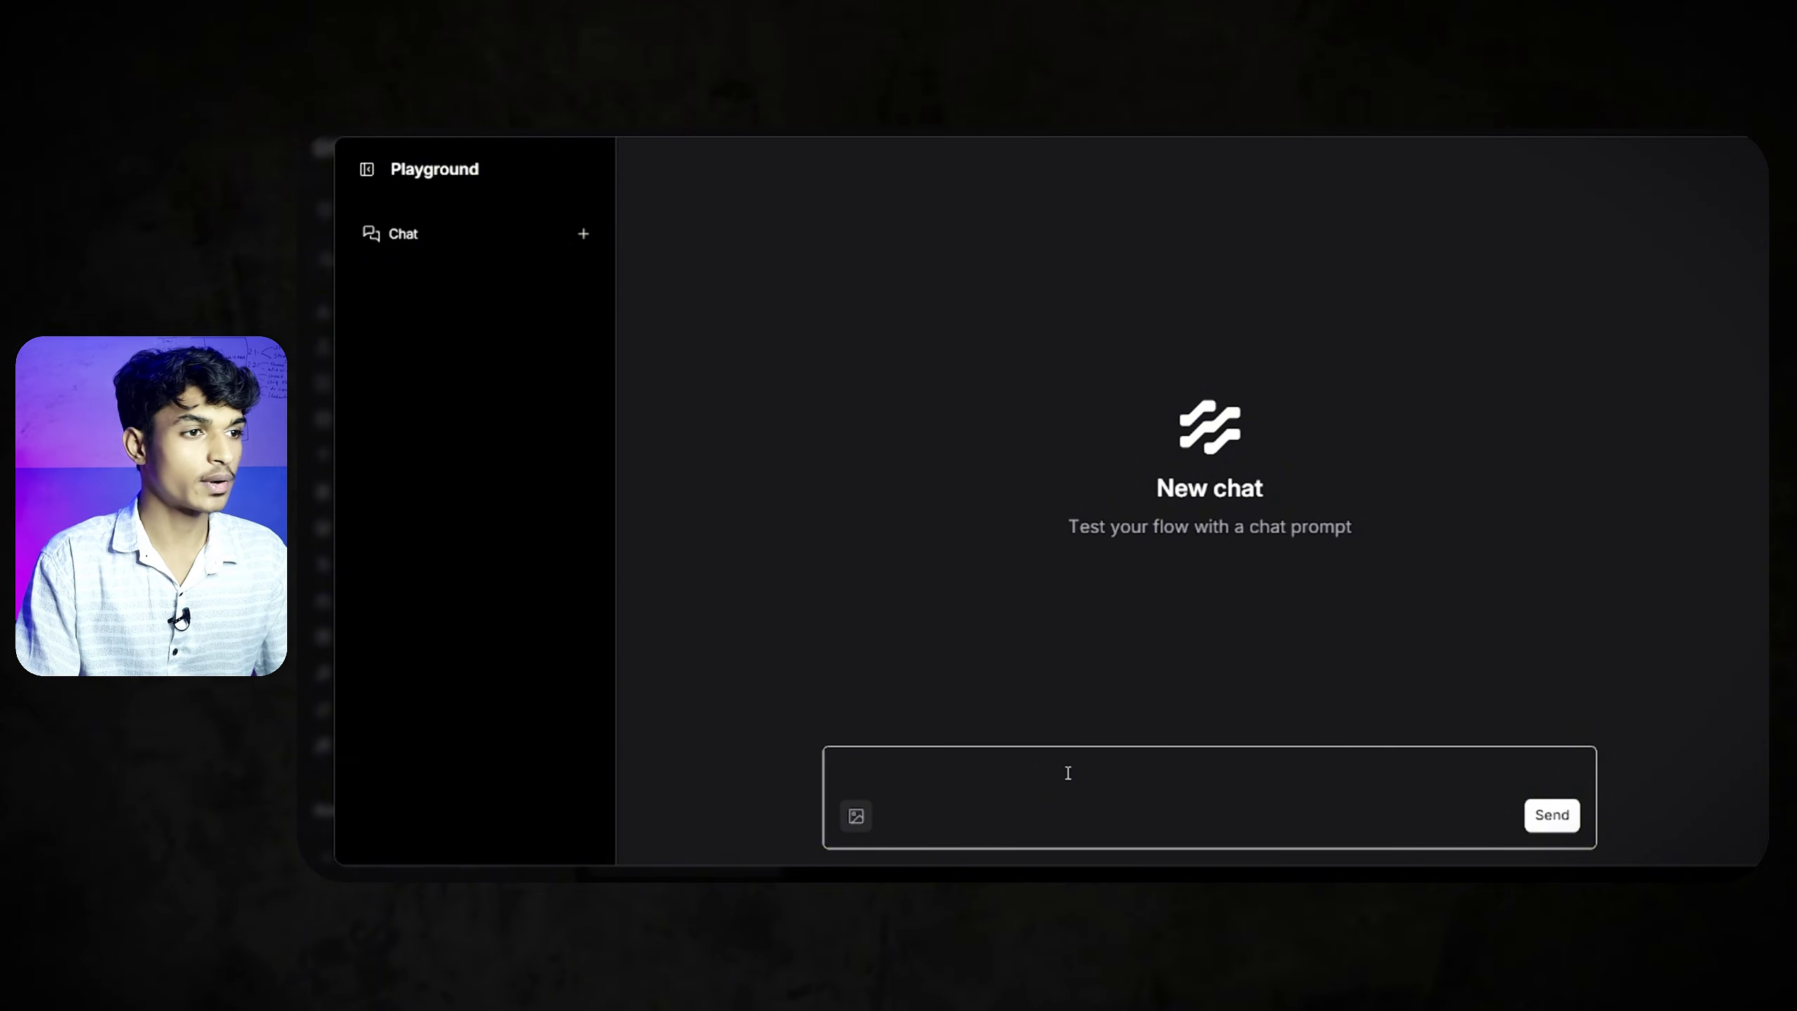
text(write me a script about quantum computing)
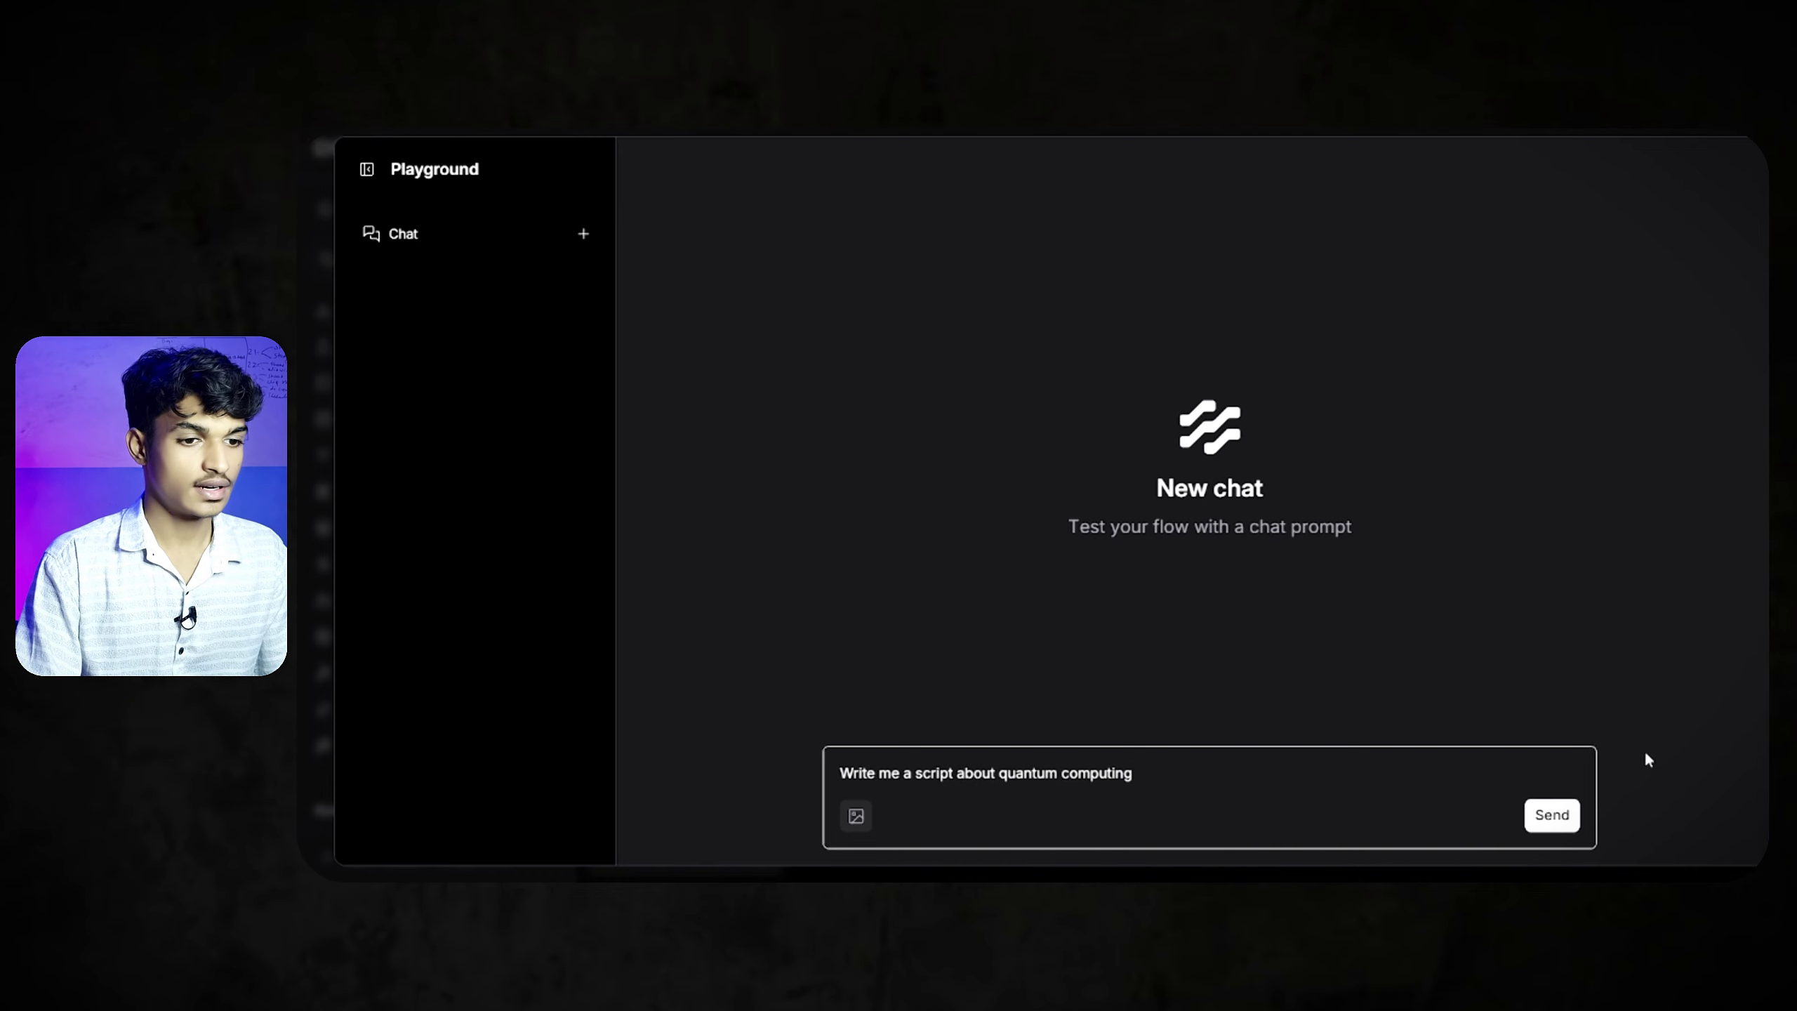
click(1551, 816)
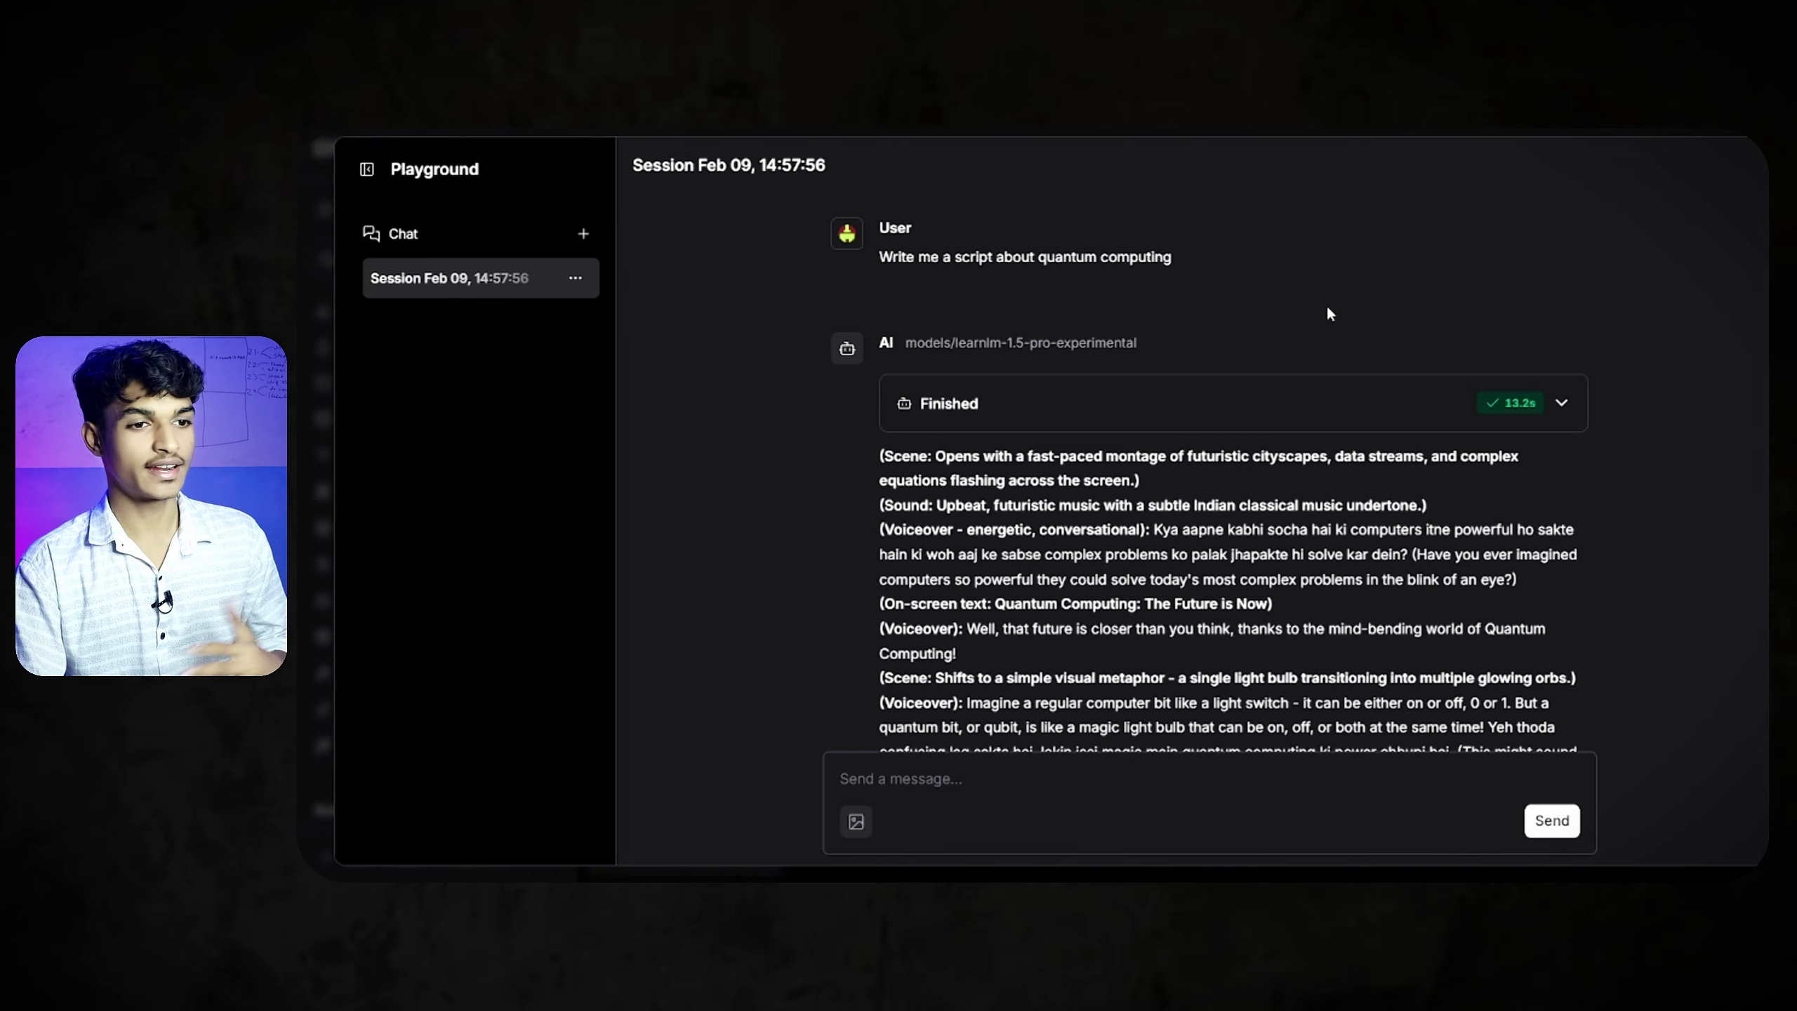
Expand the agent's run details and examine the input, the google_search query and the search output
mouse_move(1270, 329)
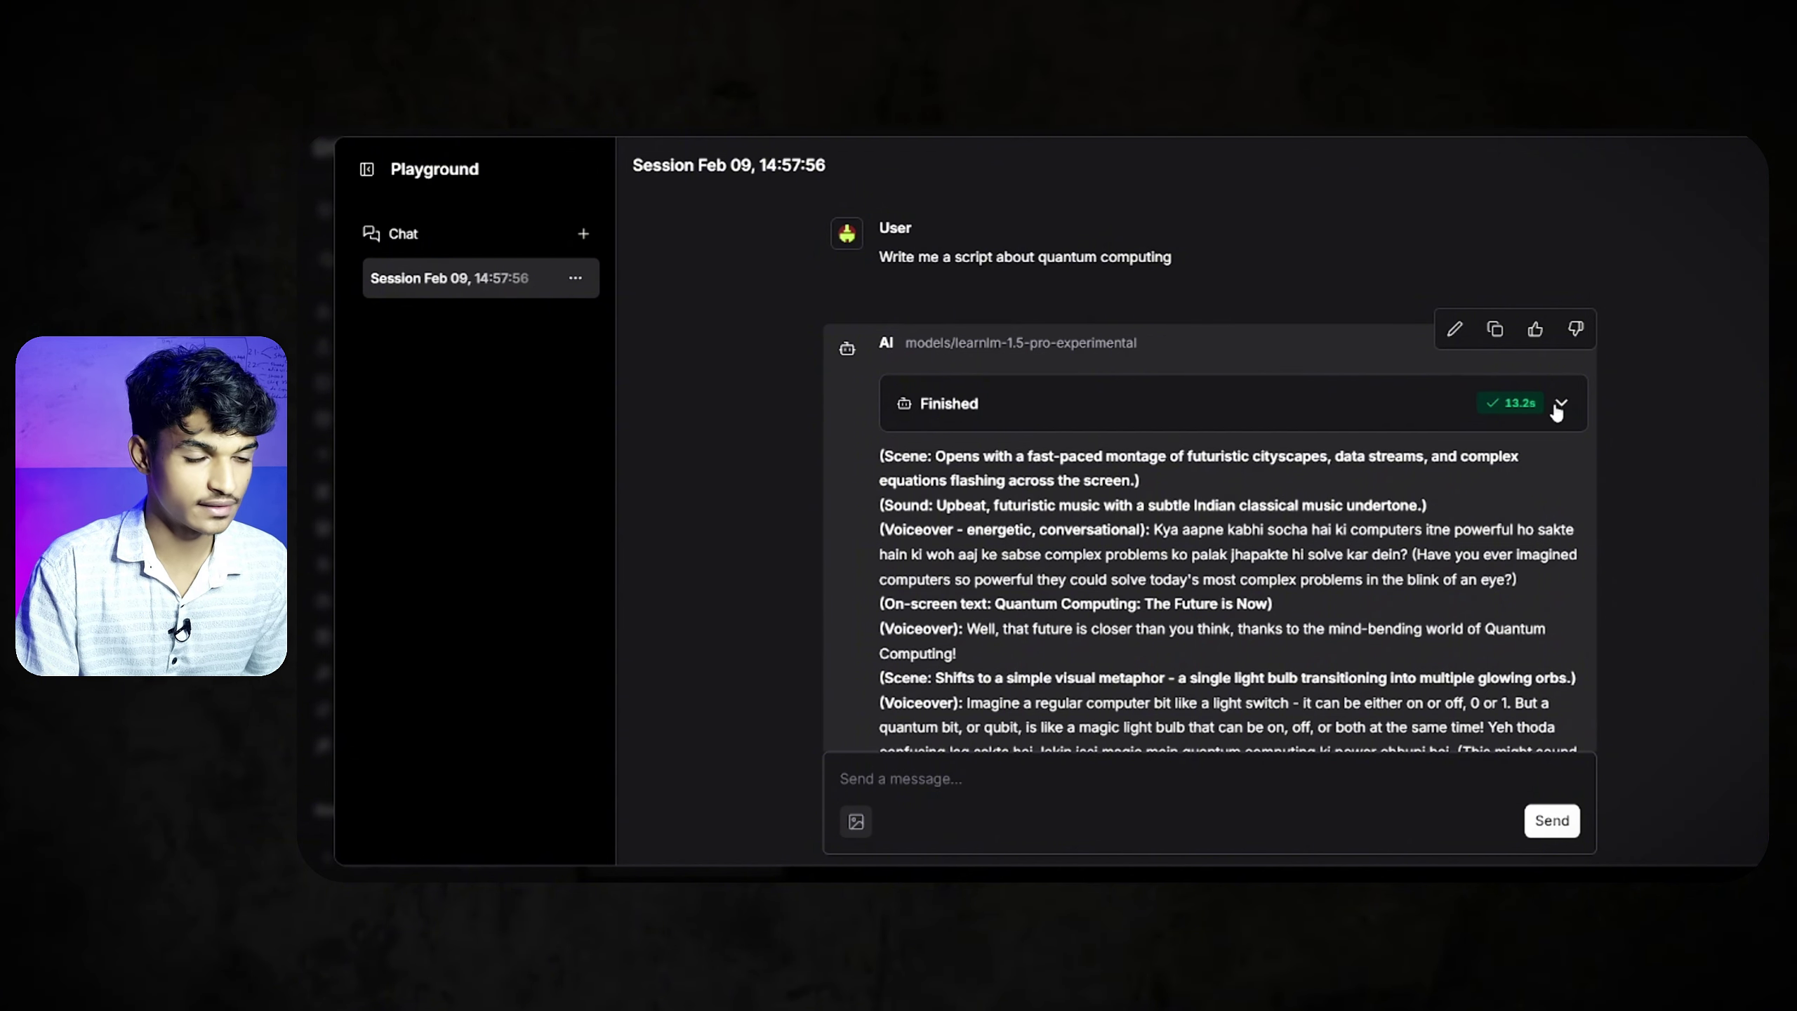
scroll(1557, 413, down, 2)
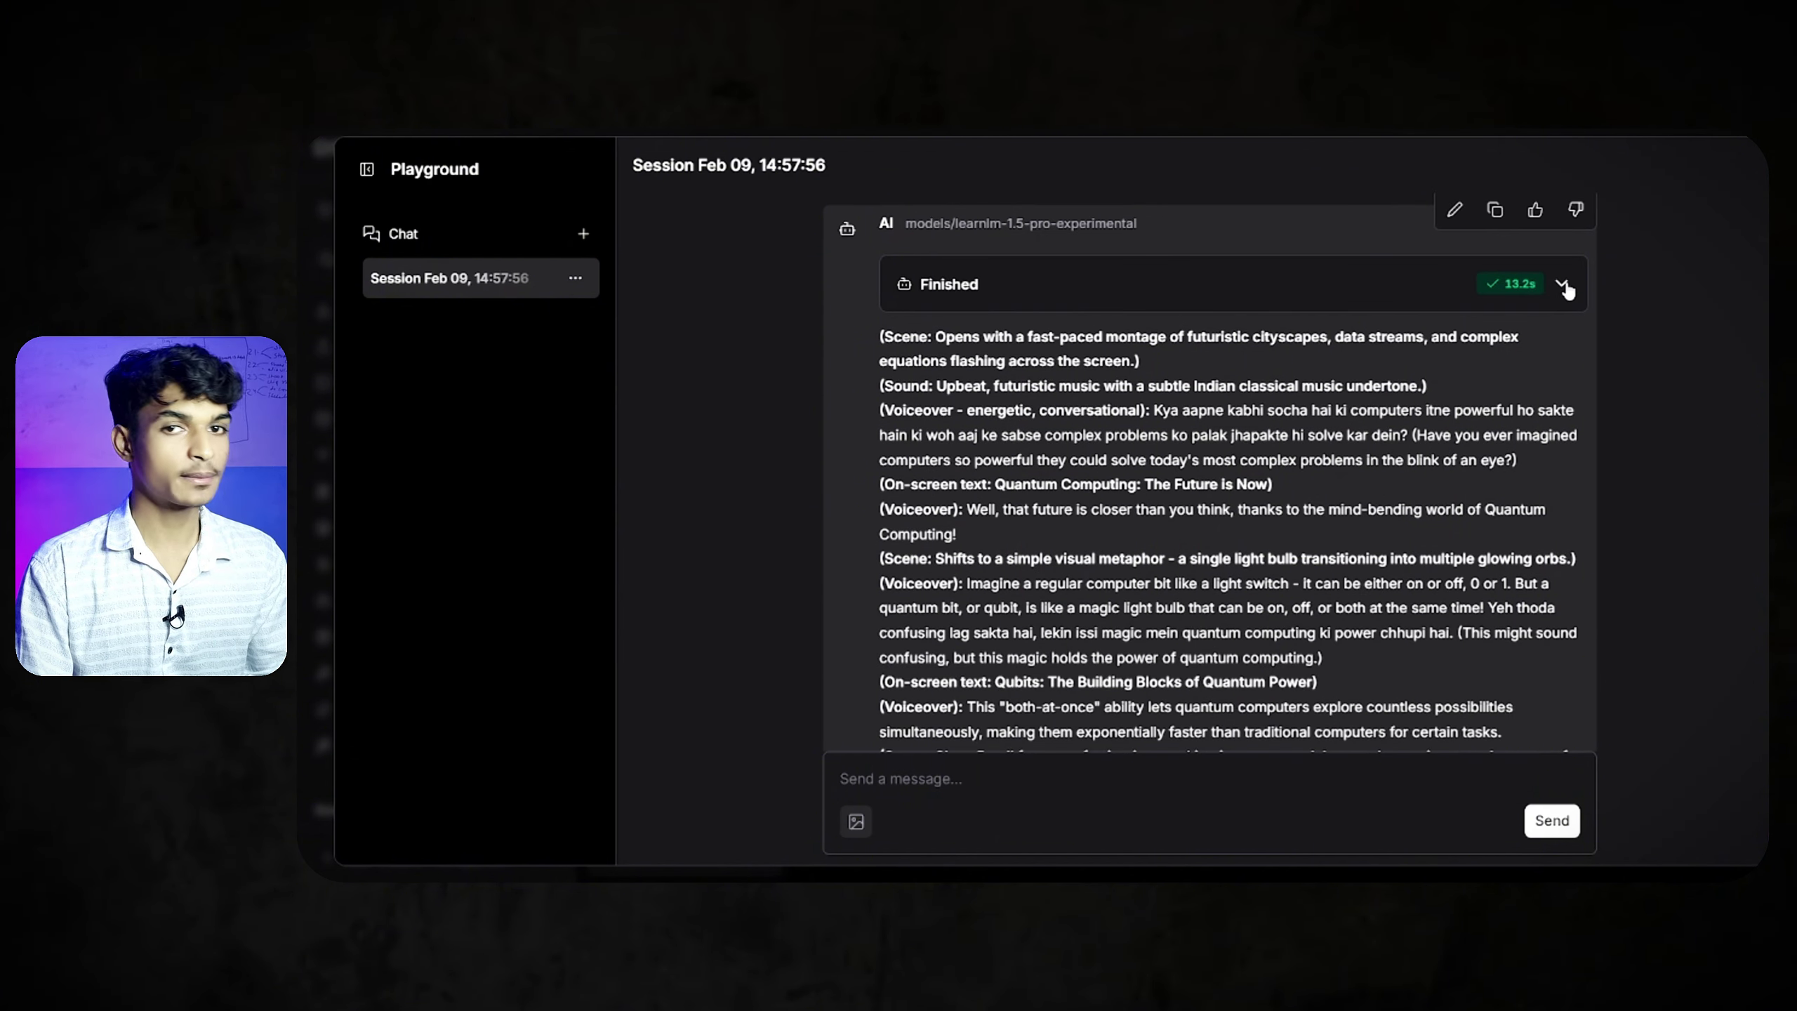
click(1562, 284)
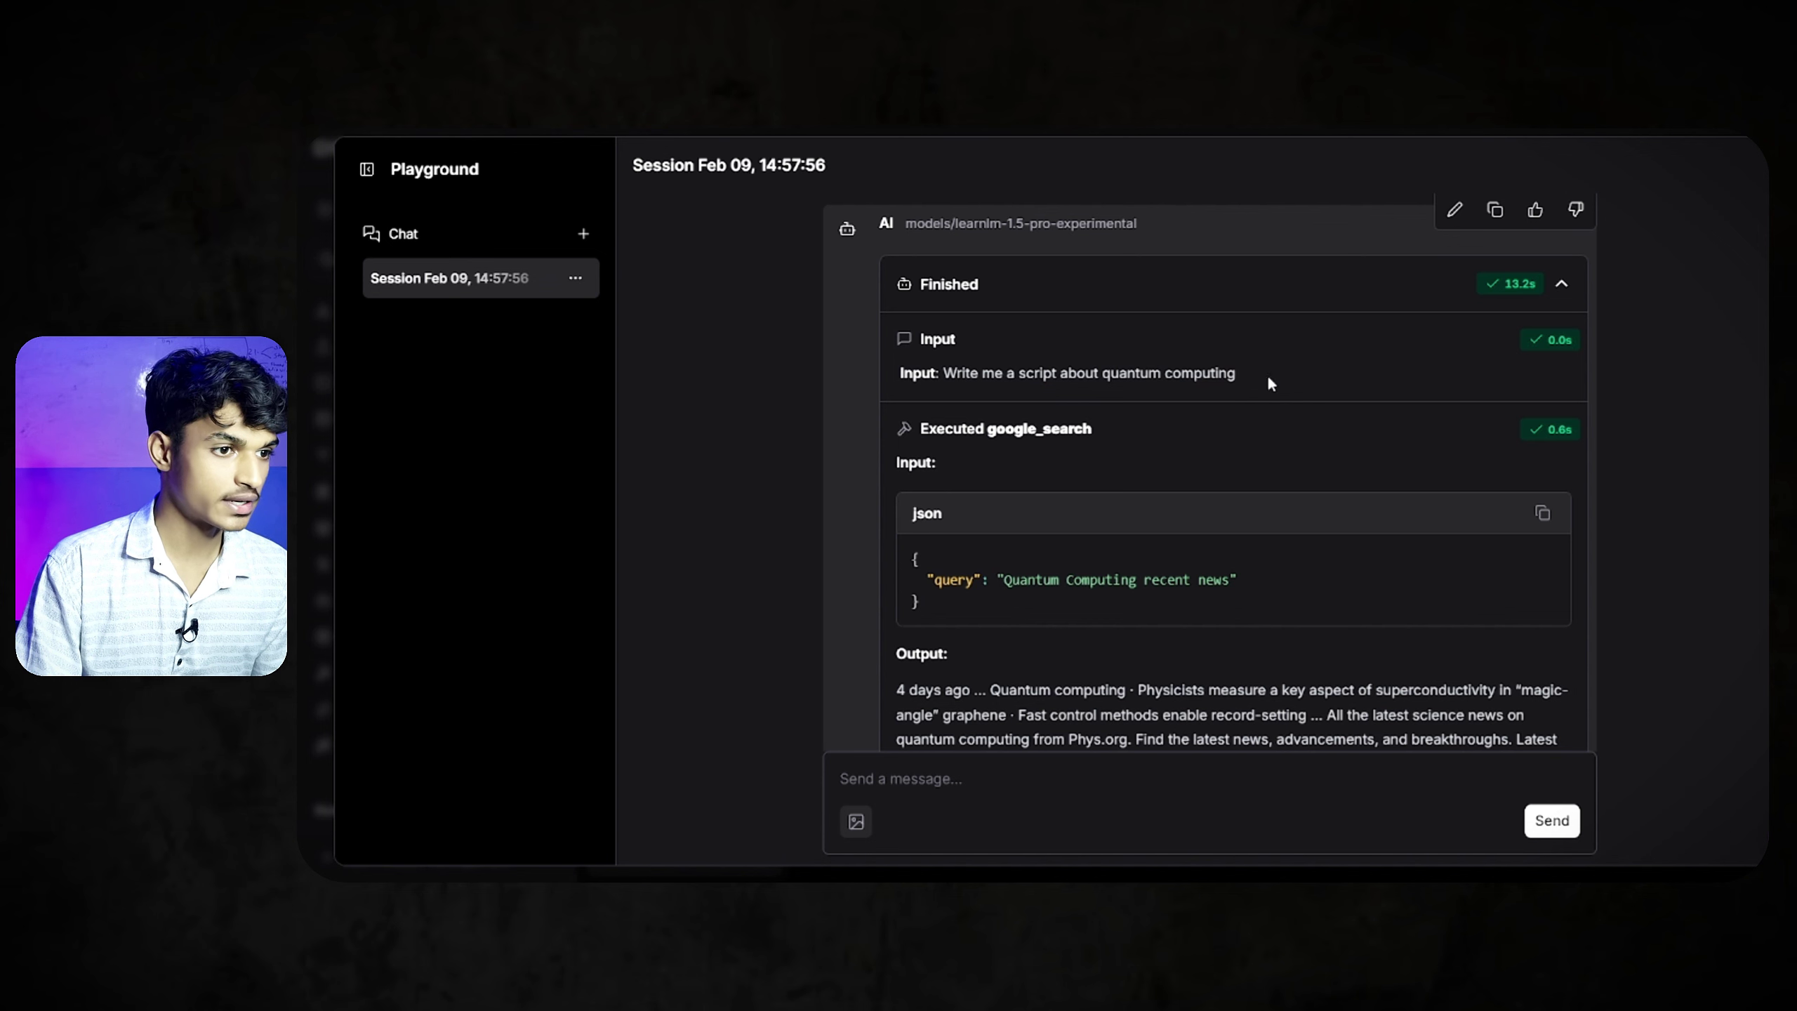
drag(1268, 381, 921, 369)
drag(990, 430, 1166, 444)
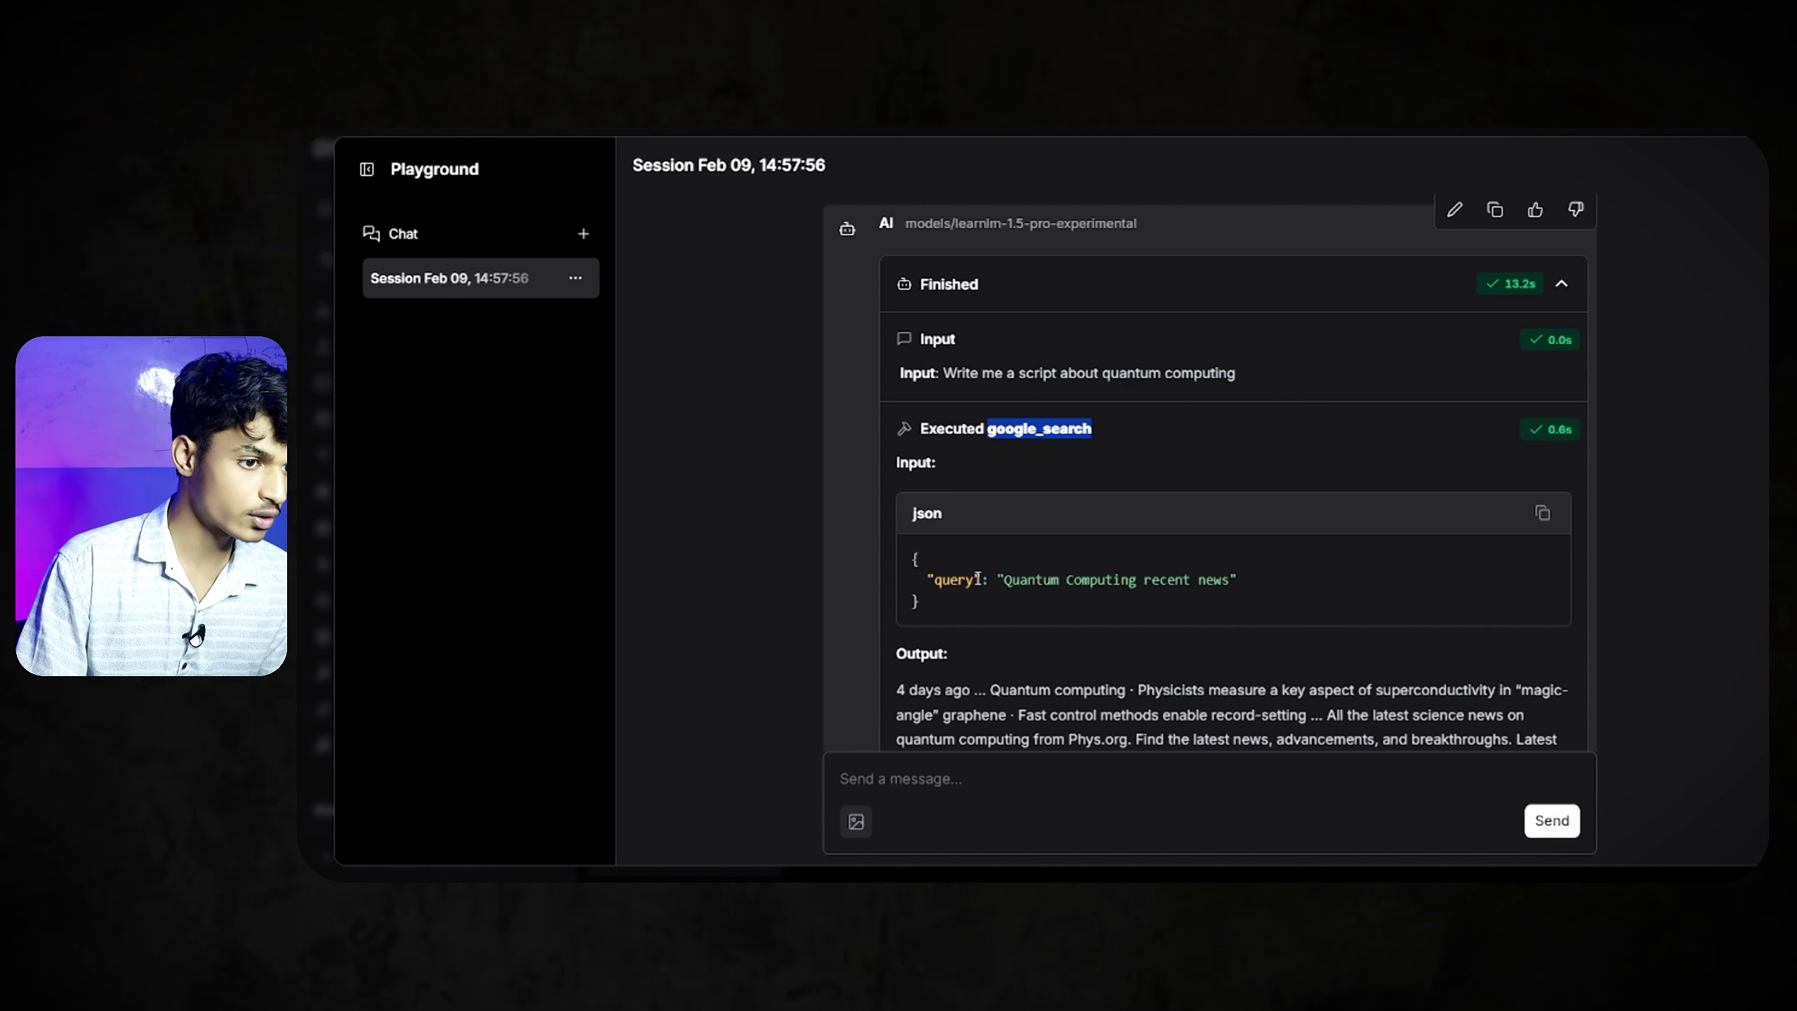
drag(997, 581, 1239, 587)
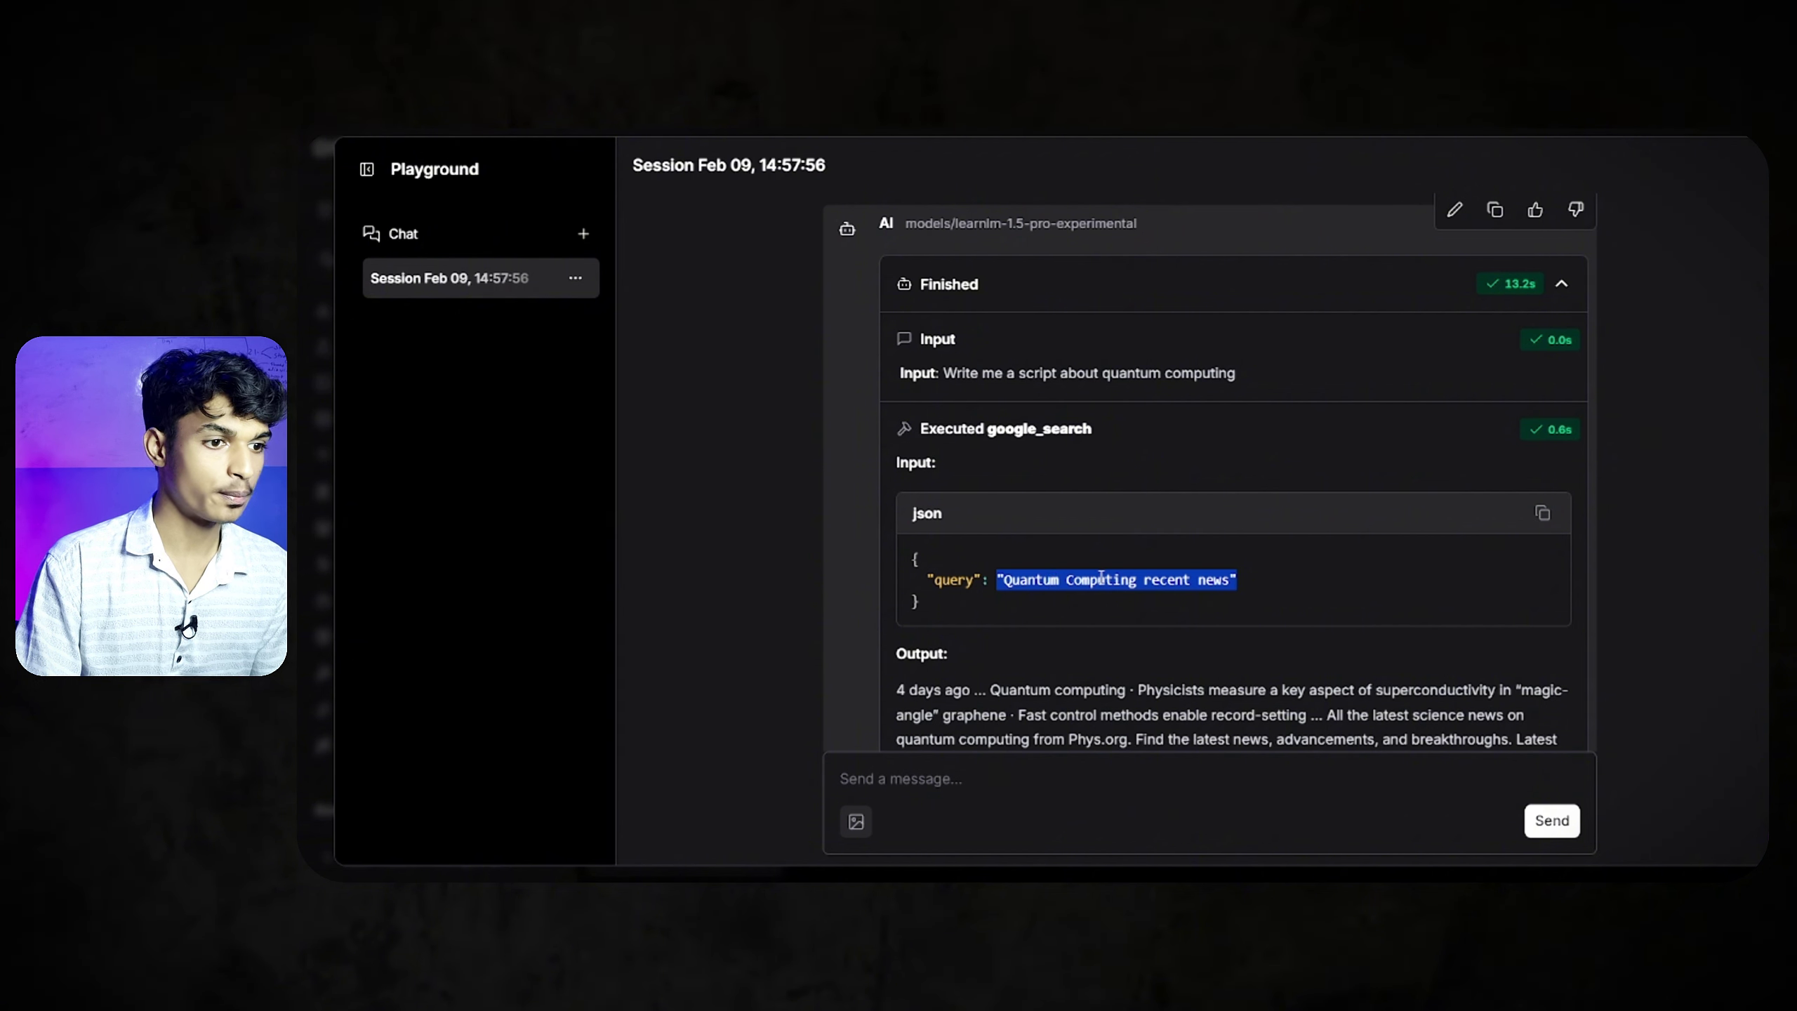
click(1218, 578)
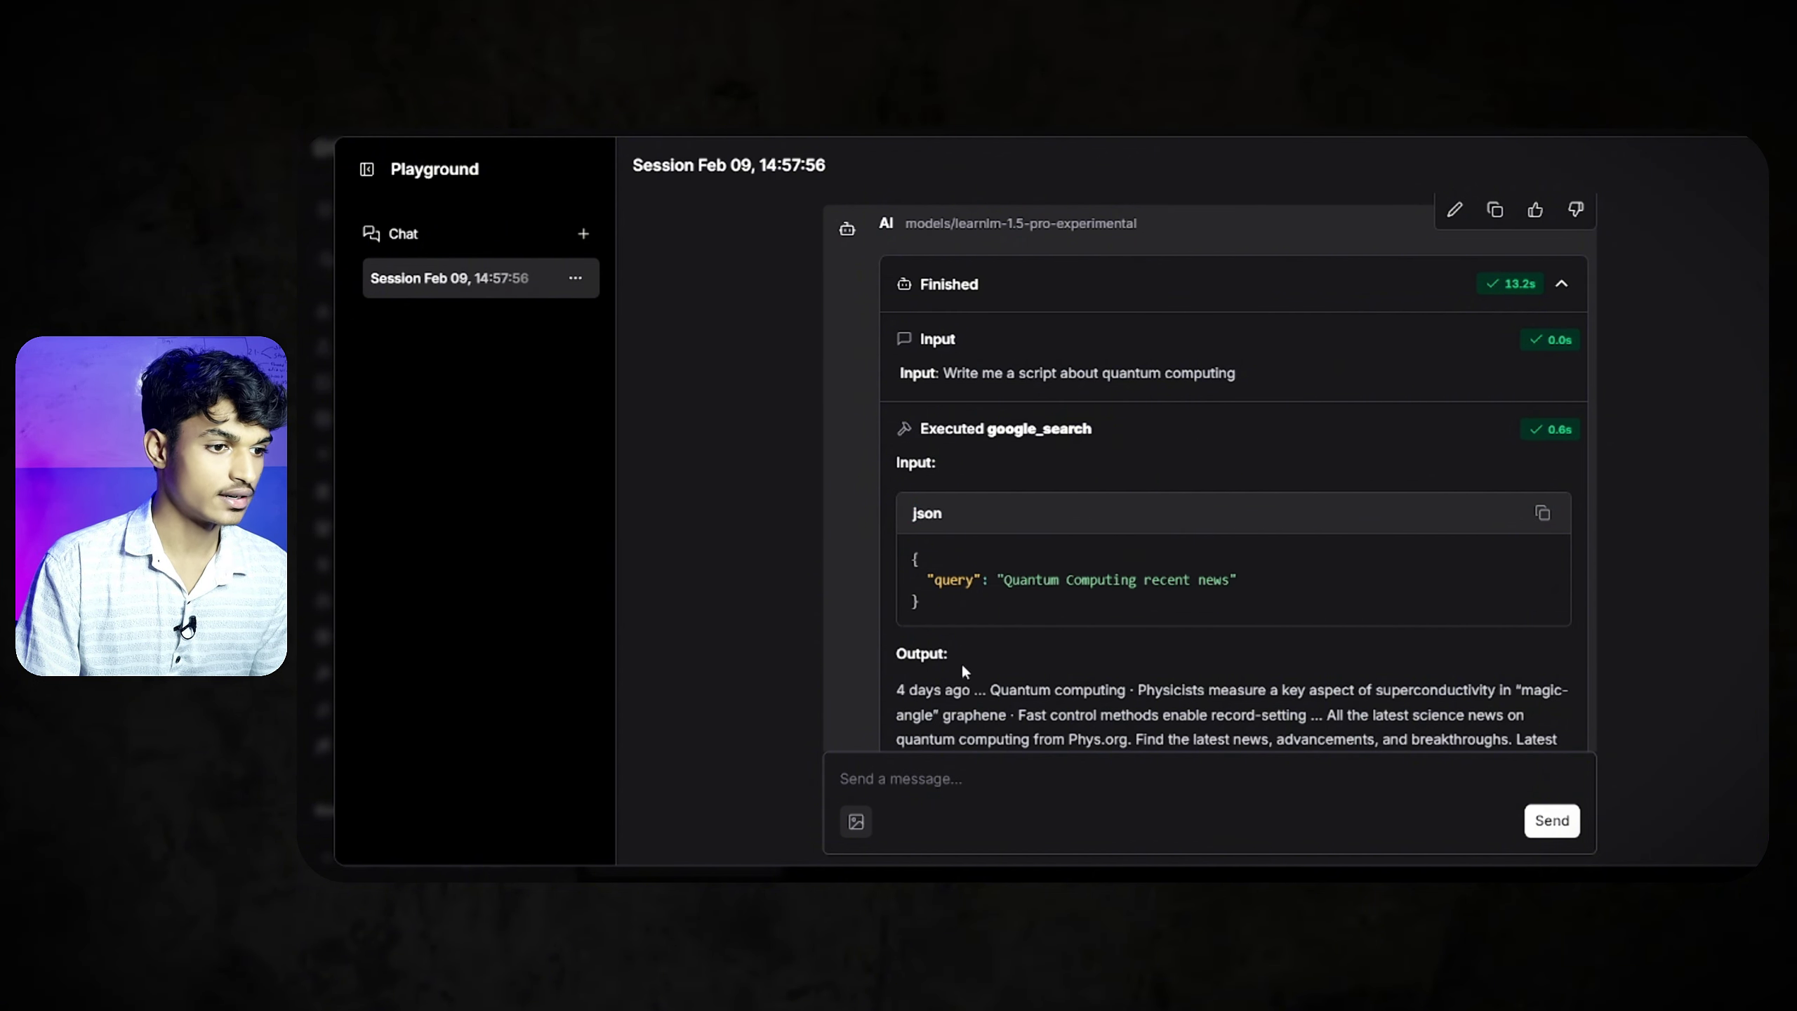
drag(911, 654, 1027, 690)
scroll(1059, 671, down, 5)
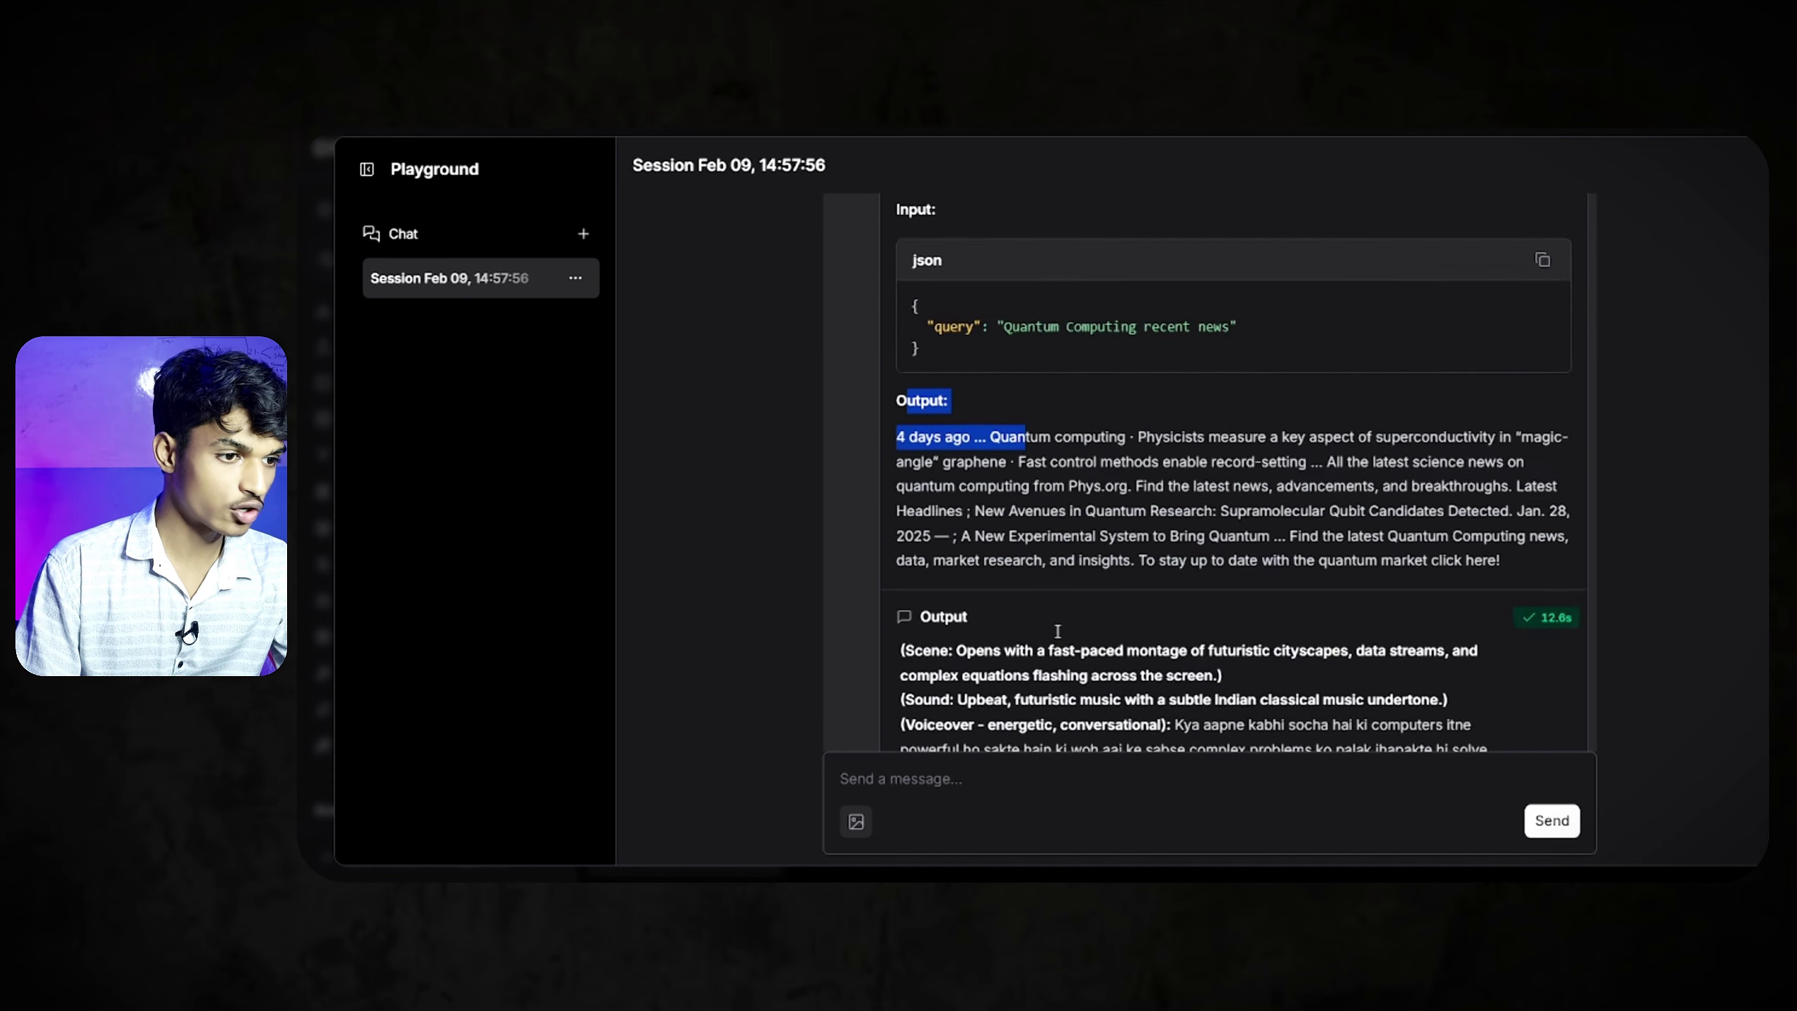
Review the search results and the generated script in the run details, and collapse the details
drag(920, 336, 1265, 459)
scroll(964, 511, down, 2)
drag(900, 465, 1191, 721)
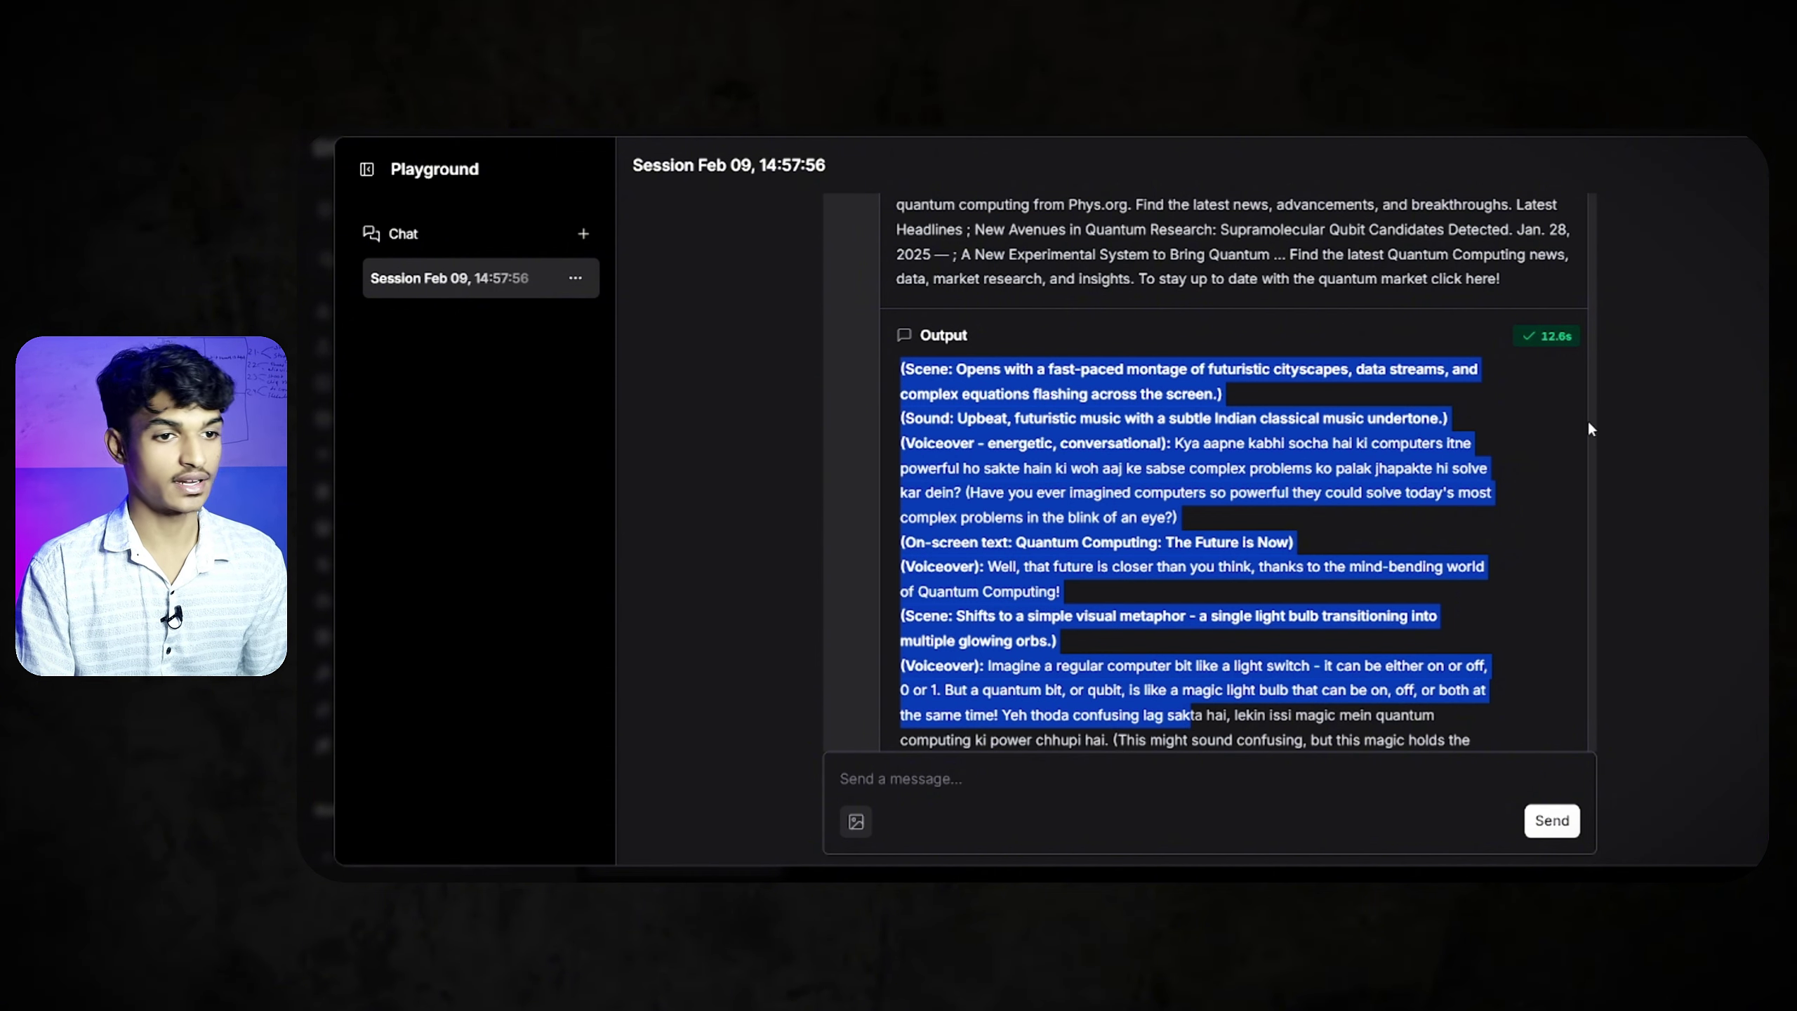
click(1509, 475)
scroll(1509, 474, up, 10)
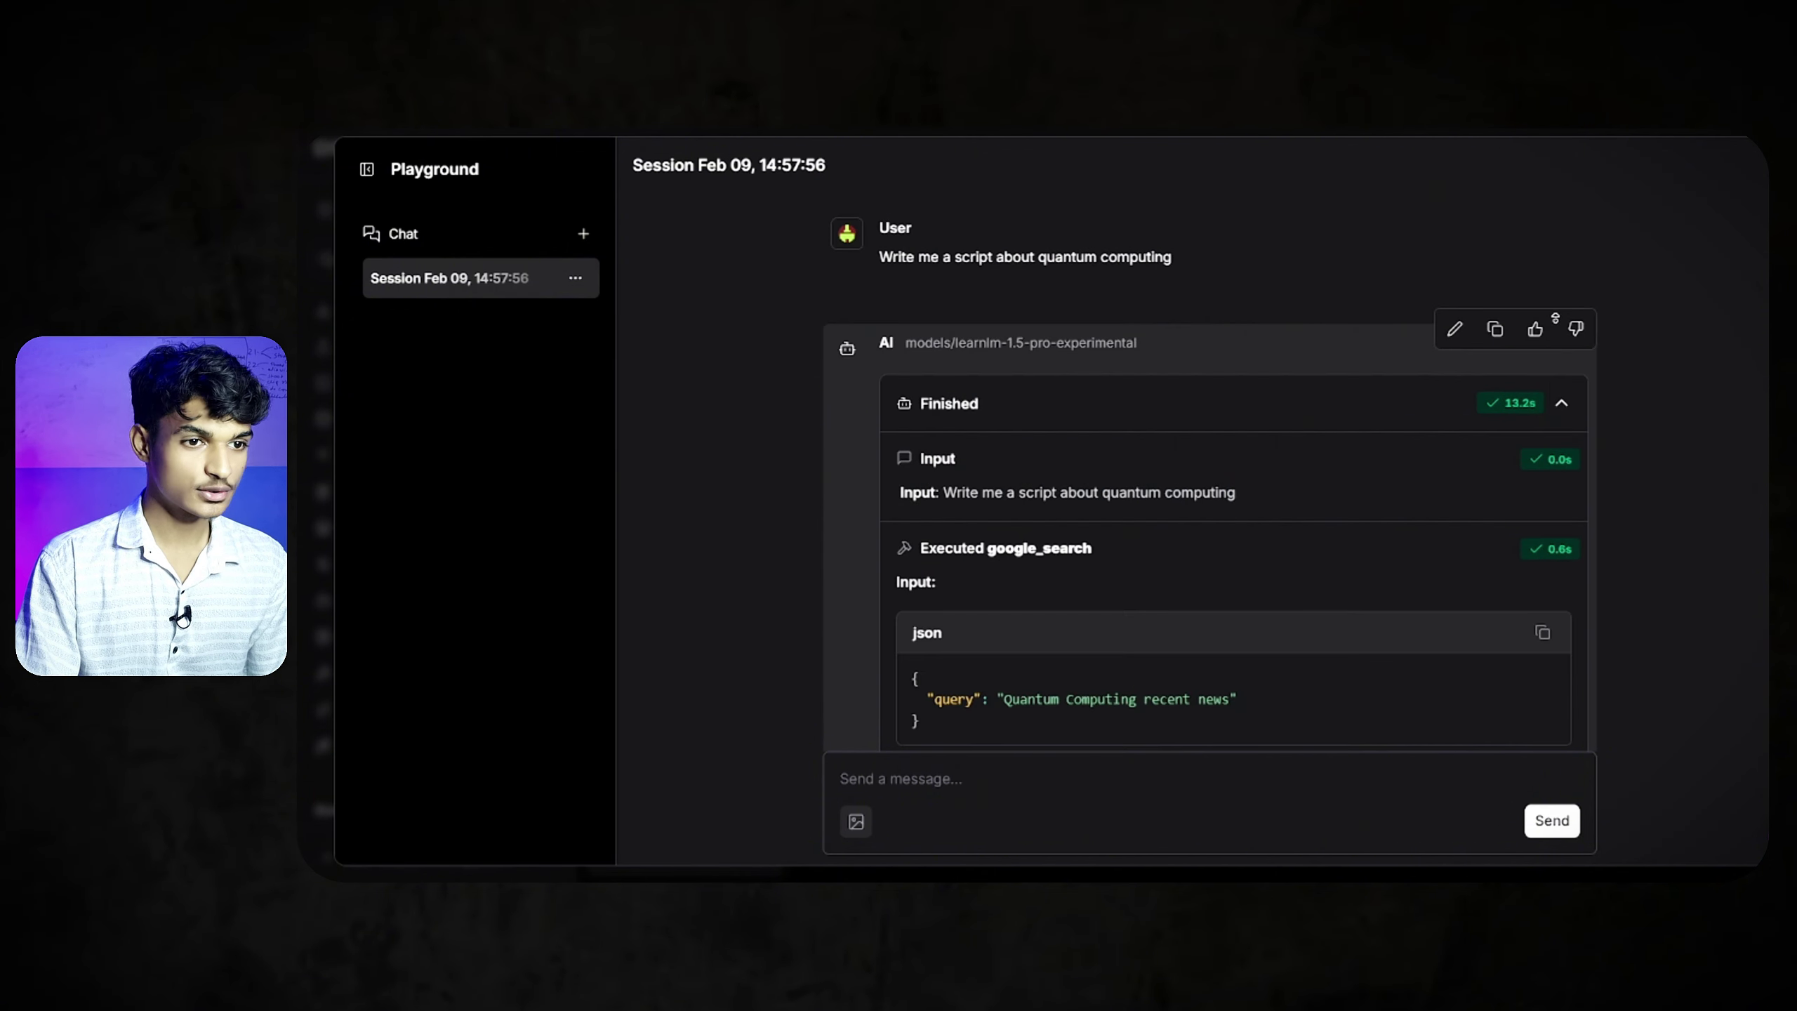
click(1561, 411)
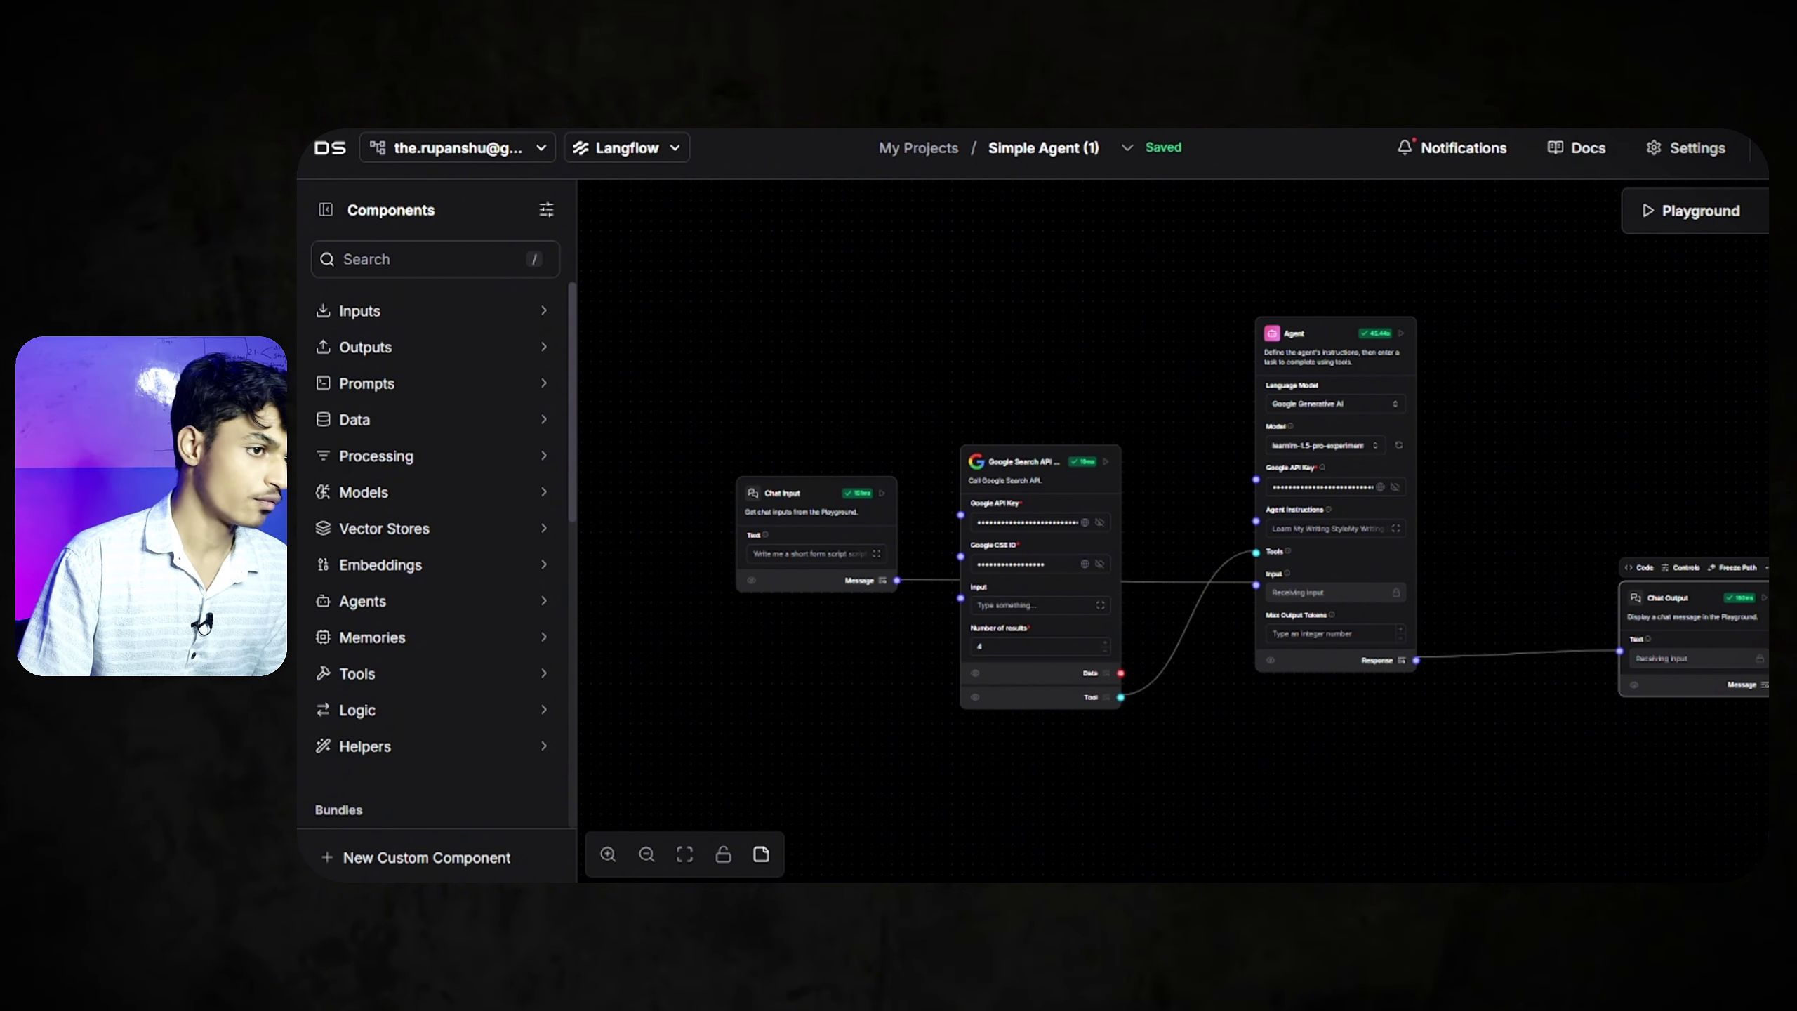
Expand the Data component category and look through the rest of the component list down to the bundles
drag(573, 341, 514, 269)
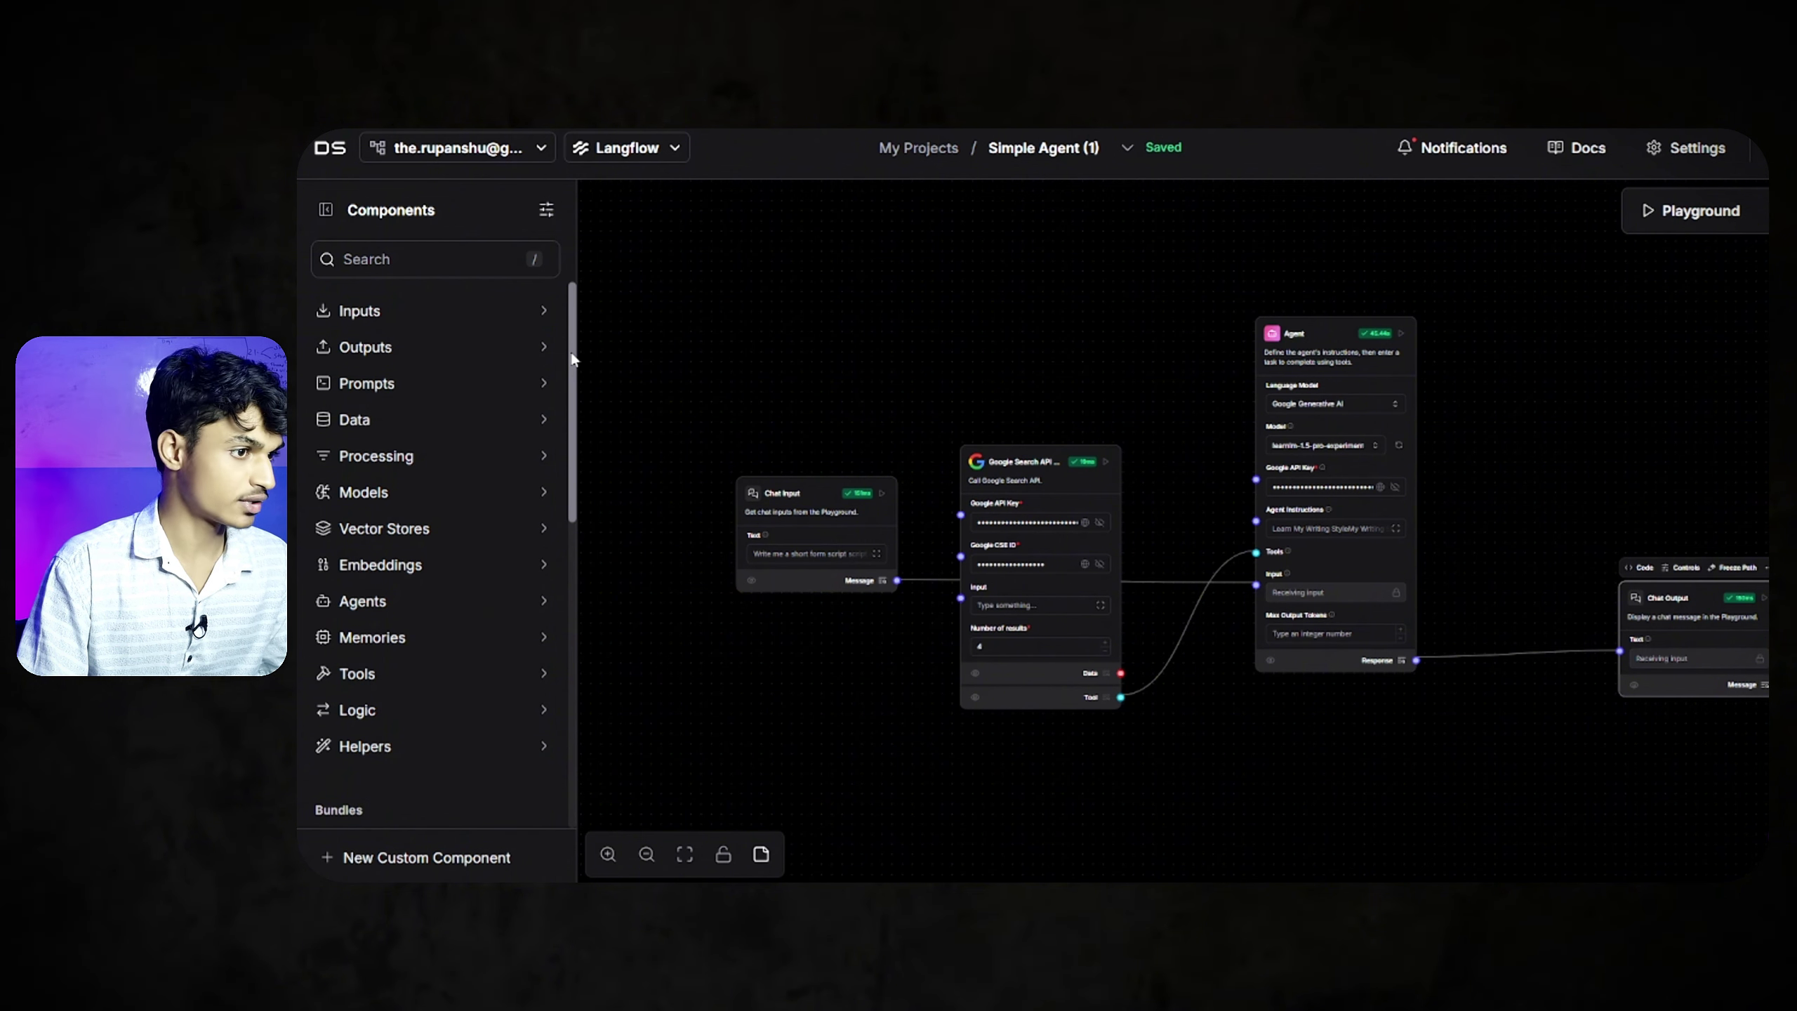
scroll(566, 361, down, 1)
scroll(566, 360, up, 1)
click(469, 418)
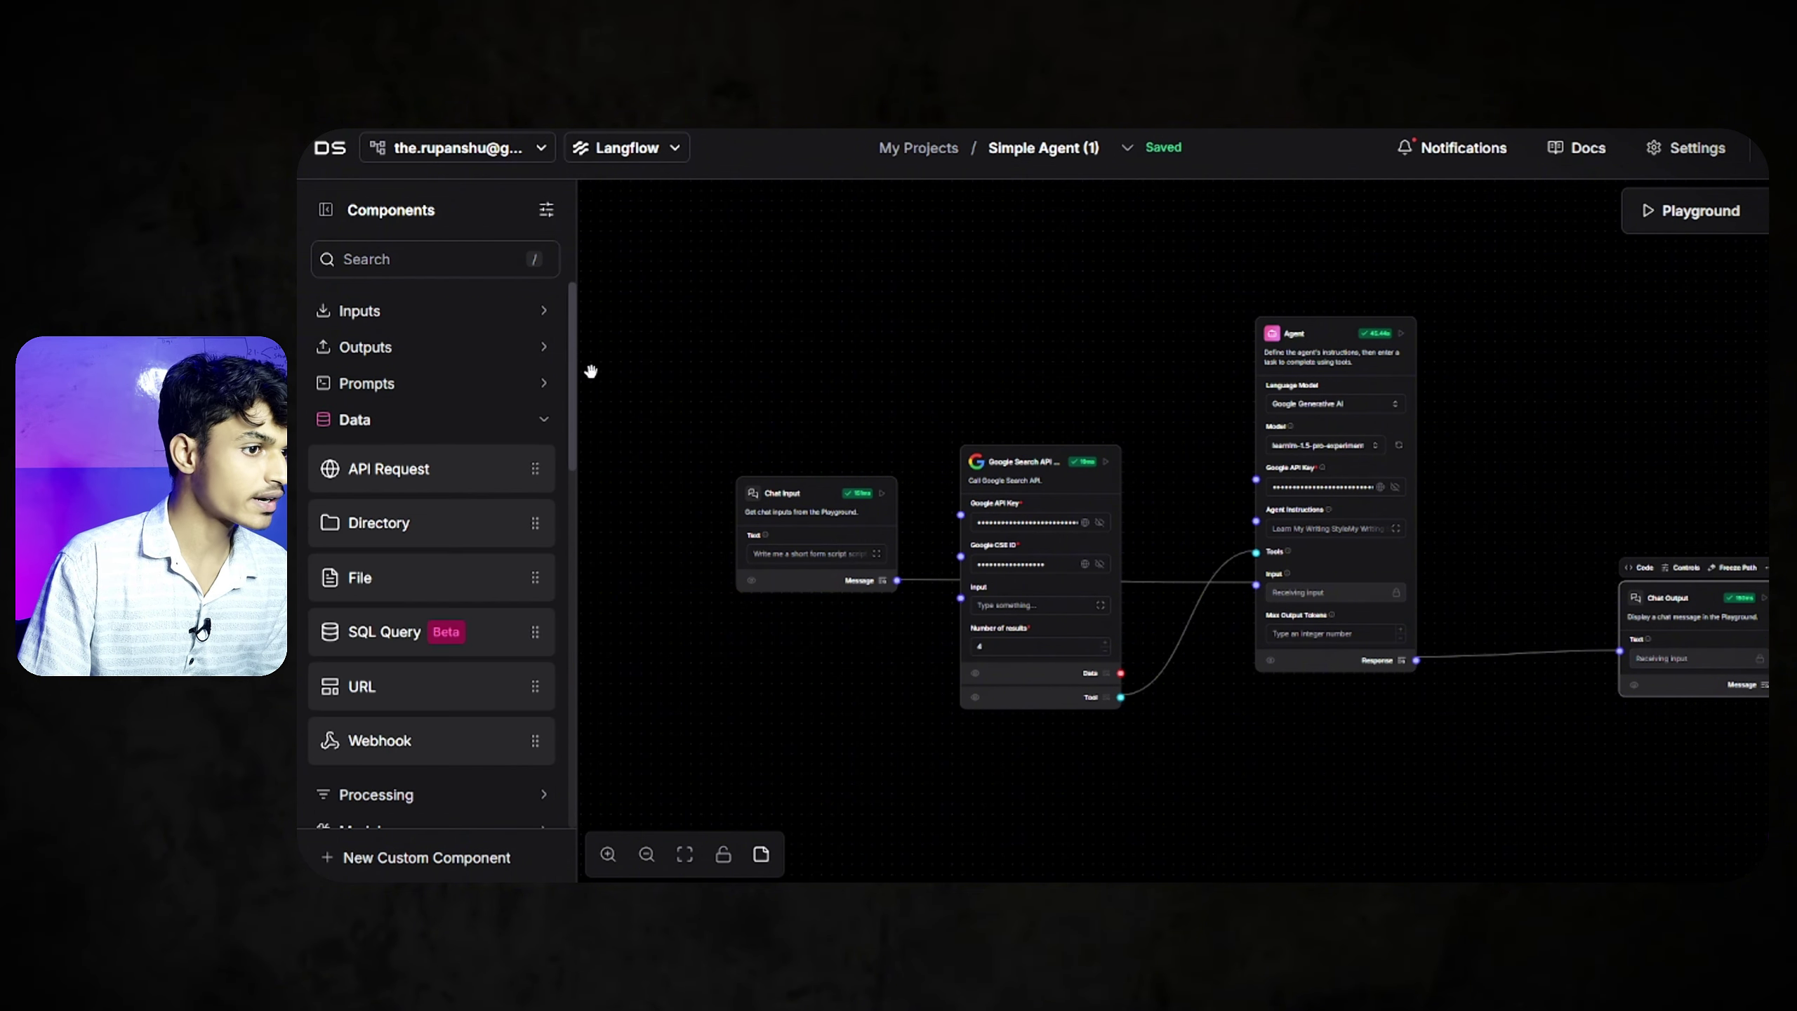
drag(573, 386, 600, 772)
scroll(786, 714, down, 5)
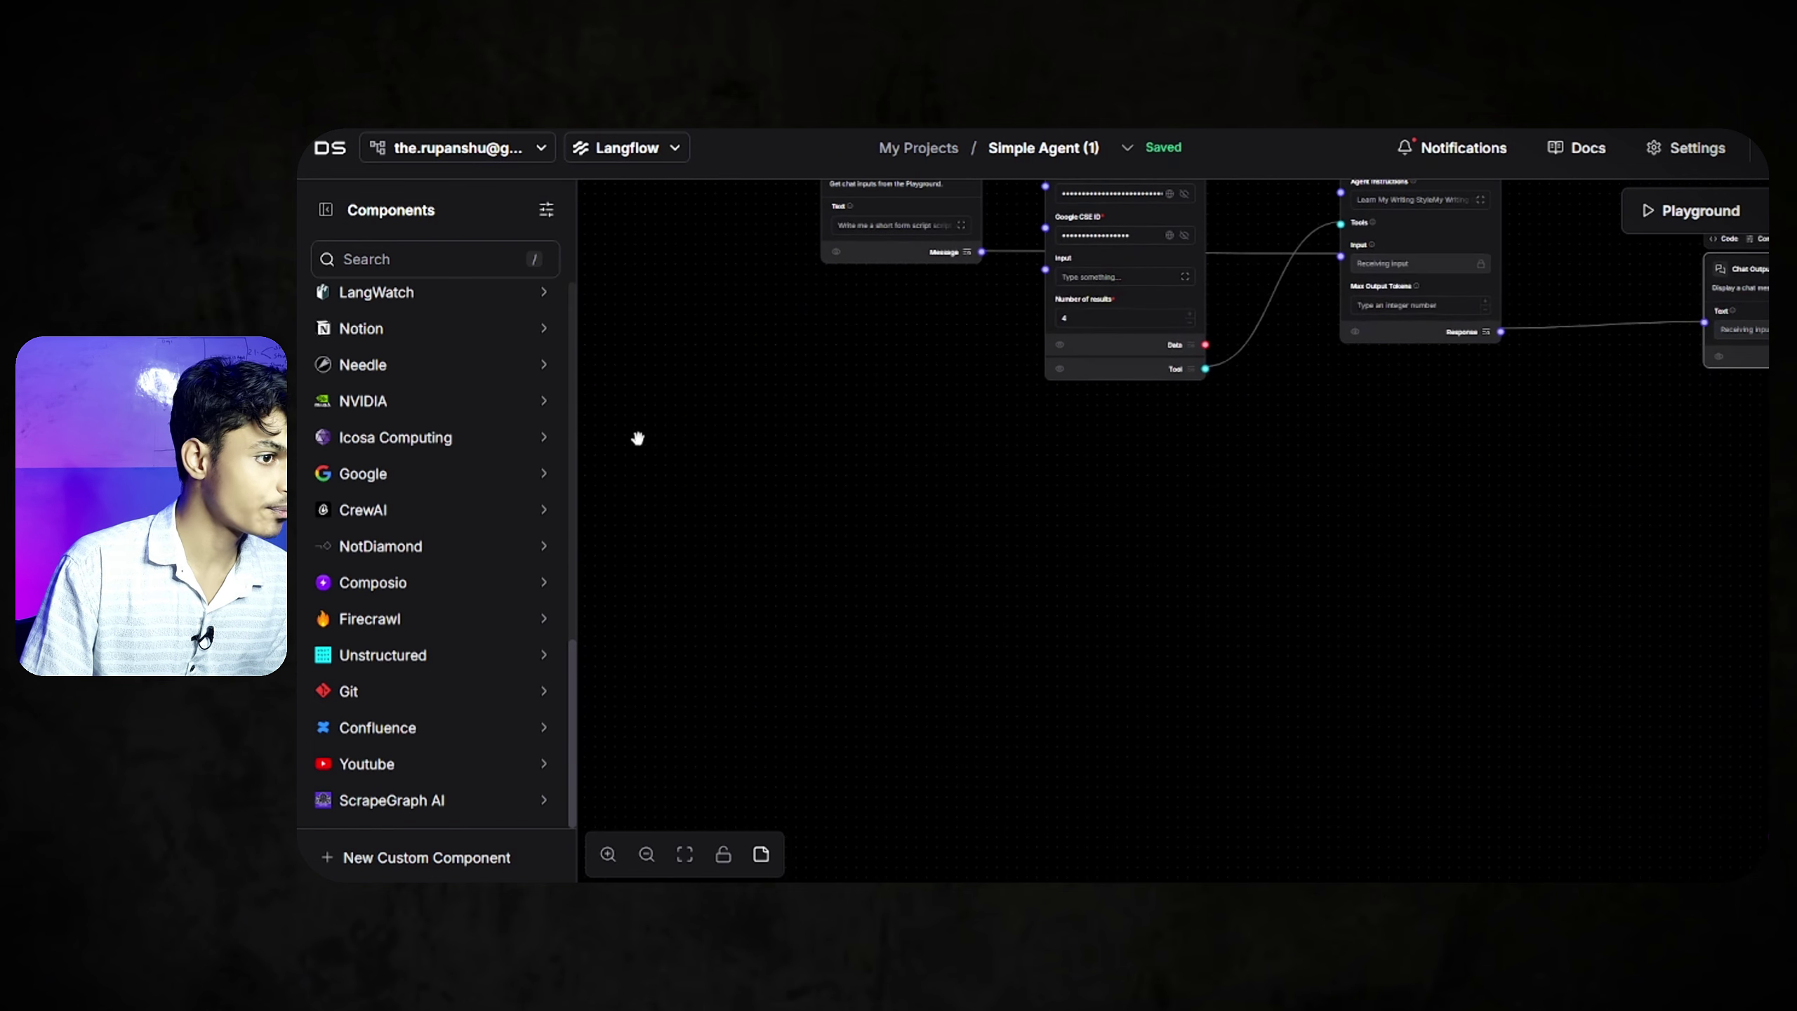
Add Notion's Create Page component to the canvas and place it below the Agent component
click(421, 330)
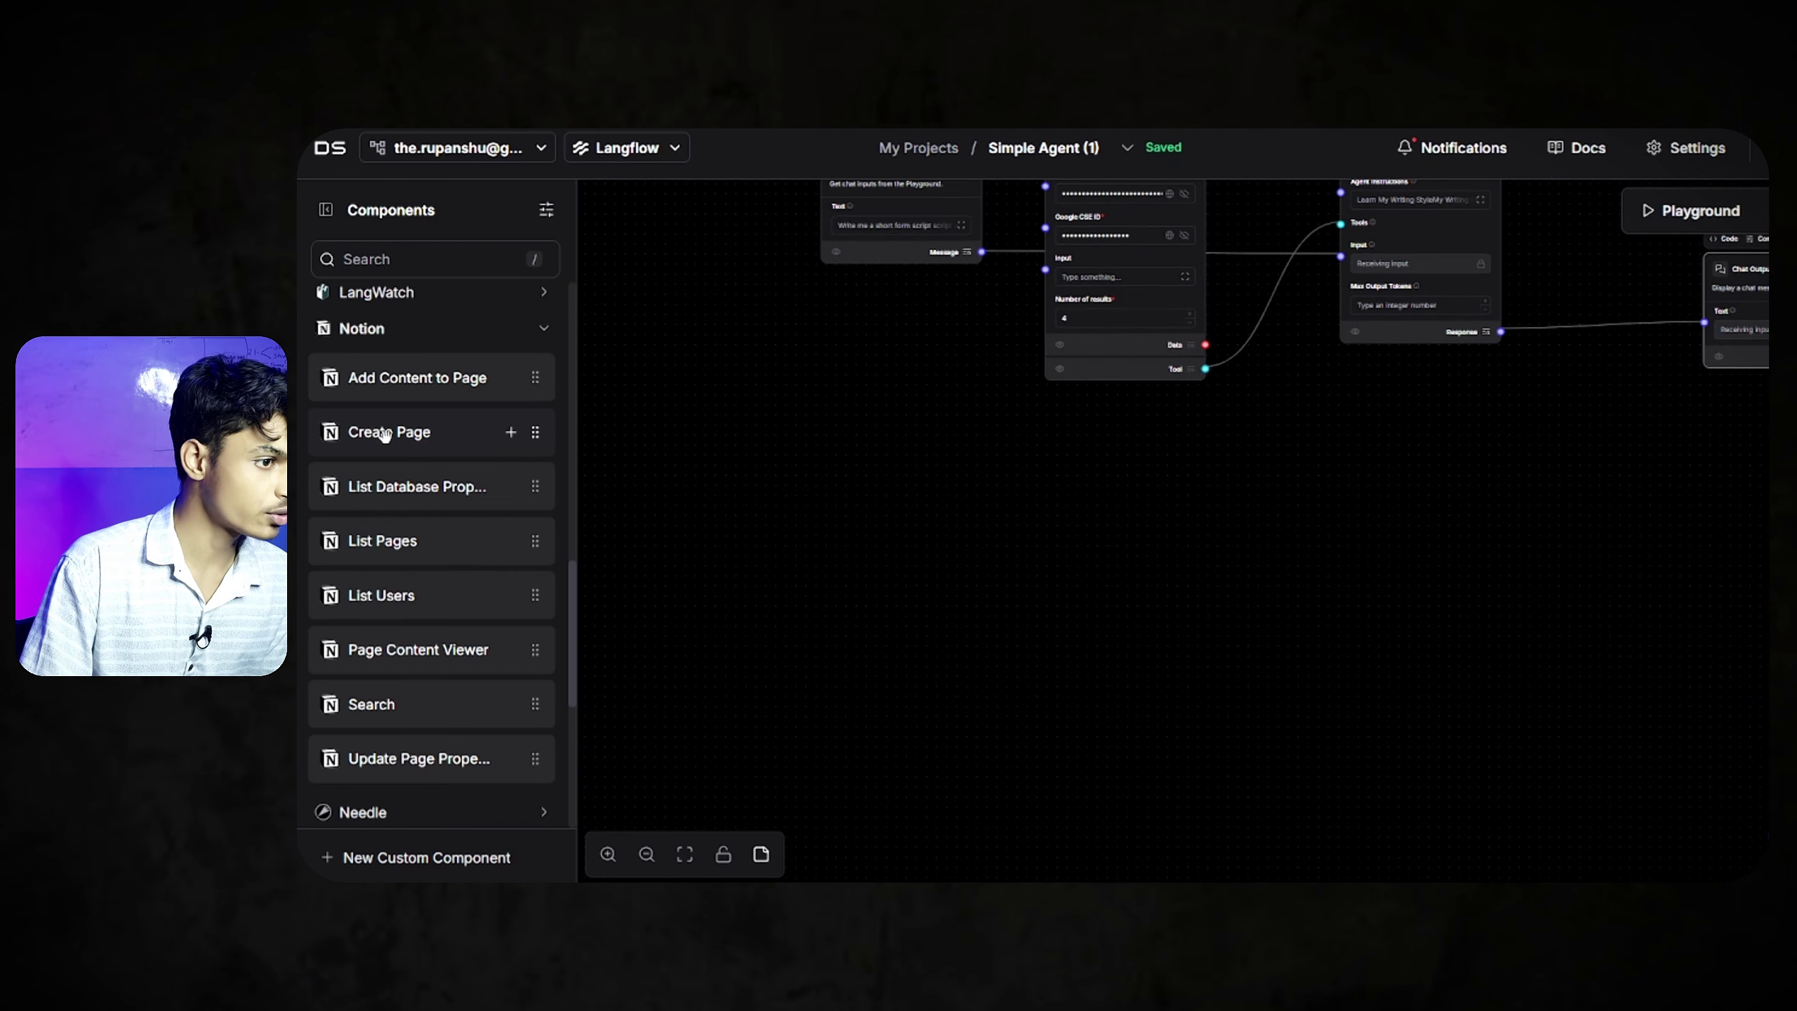
drag(384, 431, 966, 467)
drag(1336, 526, 1115, 602)
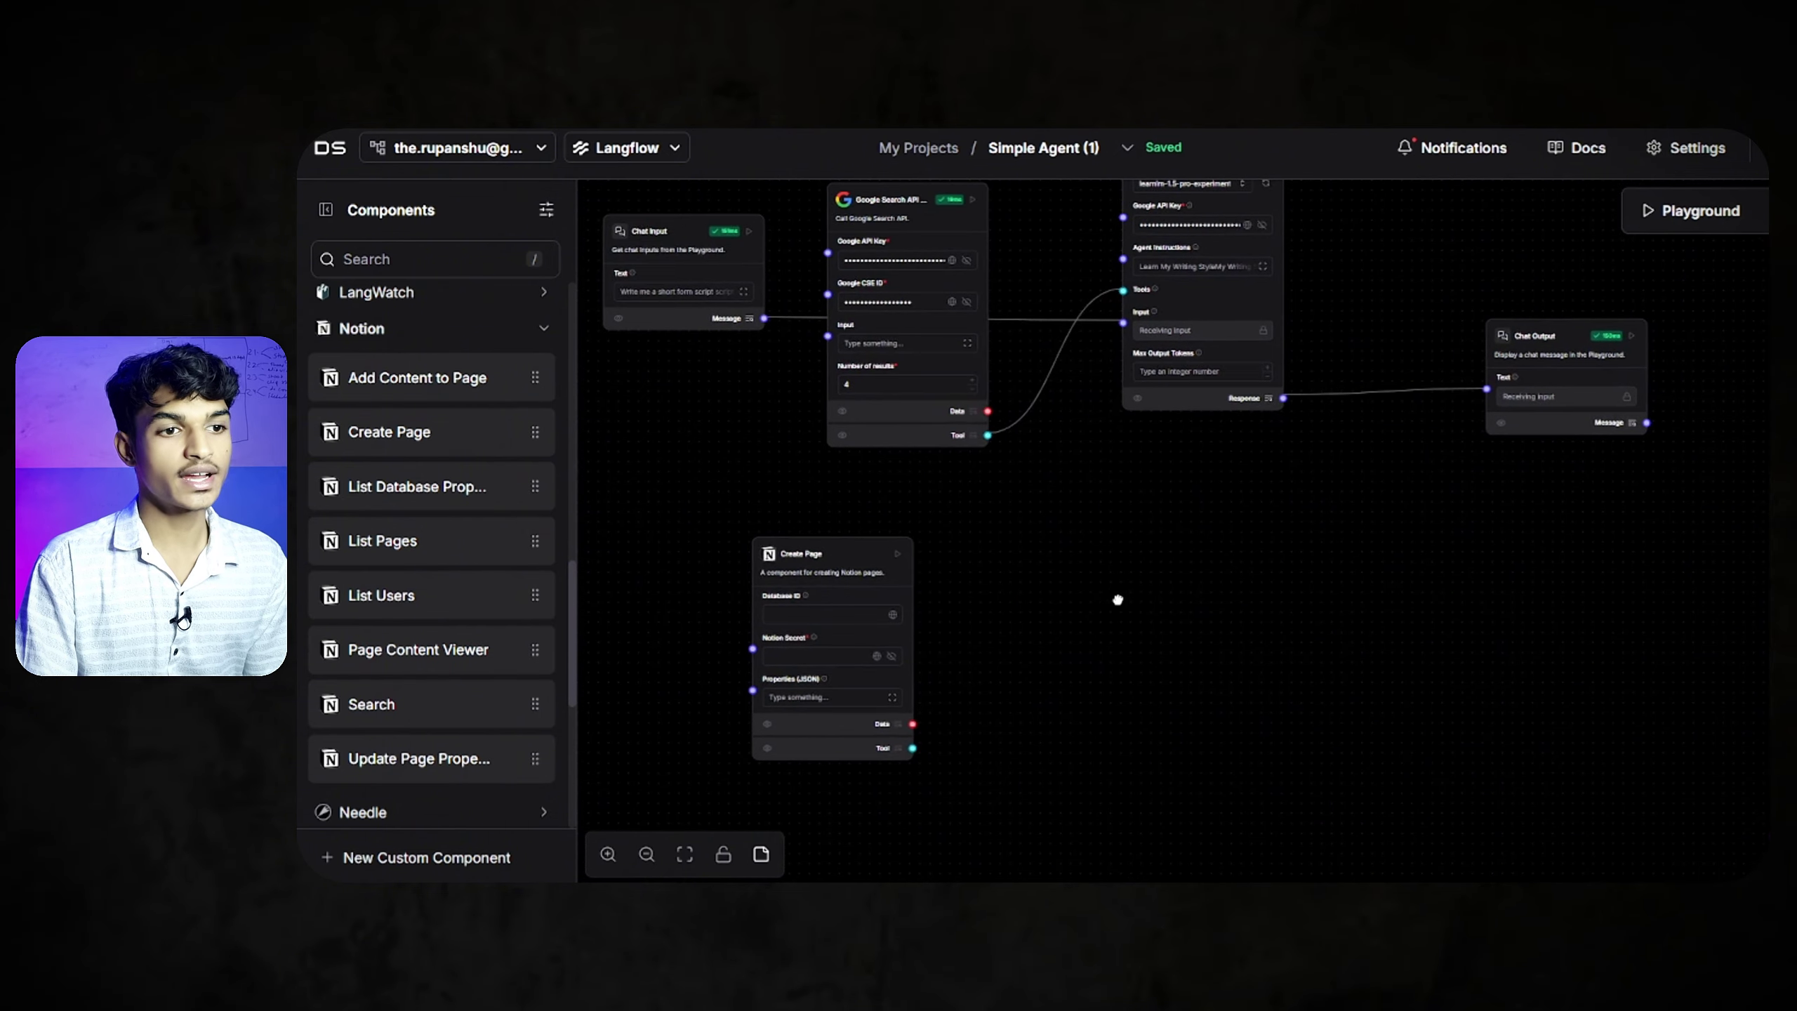
drag(815, 541, 1250, 546)
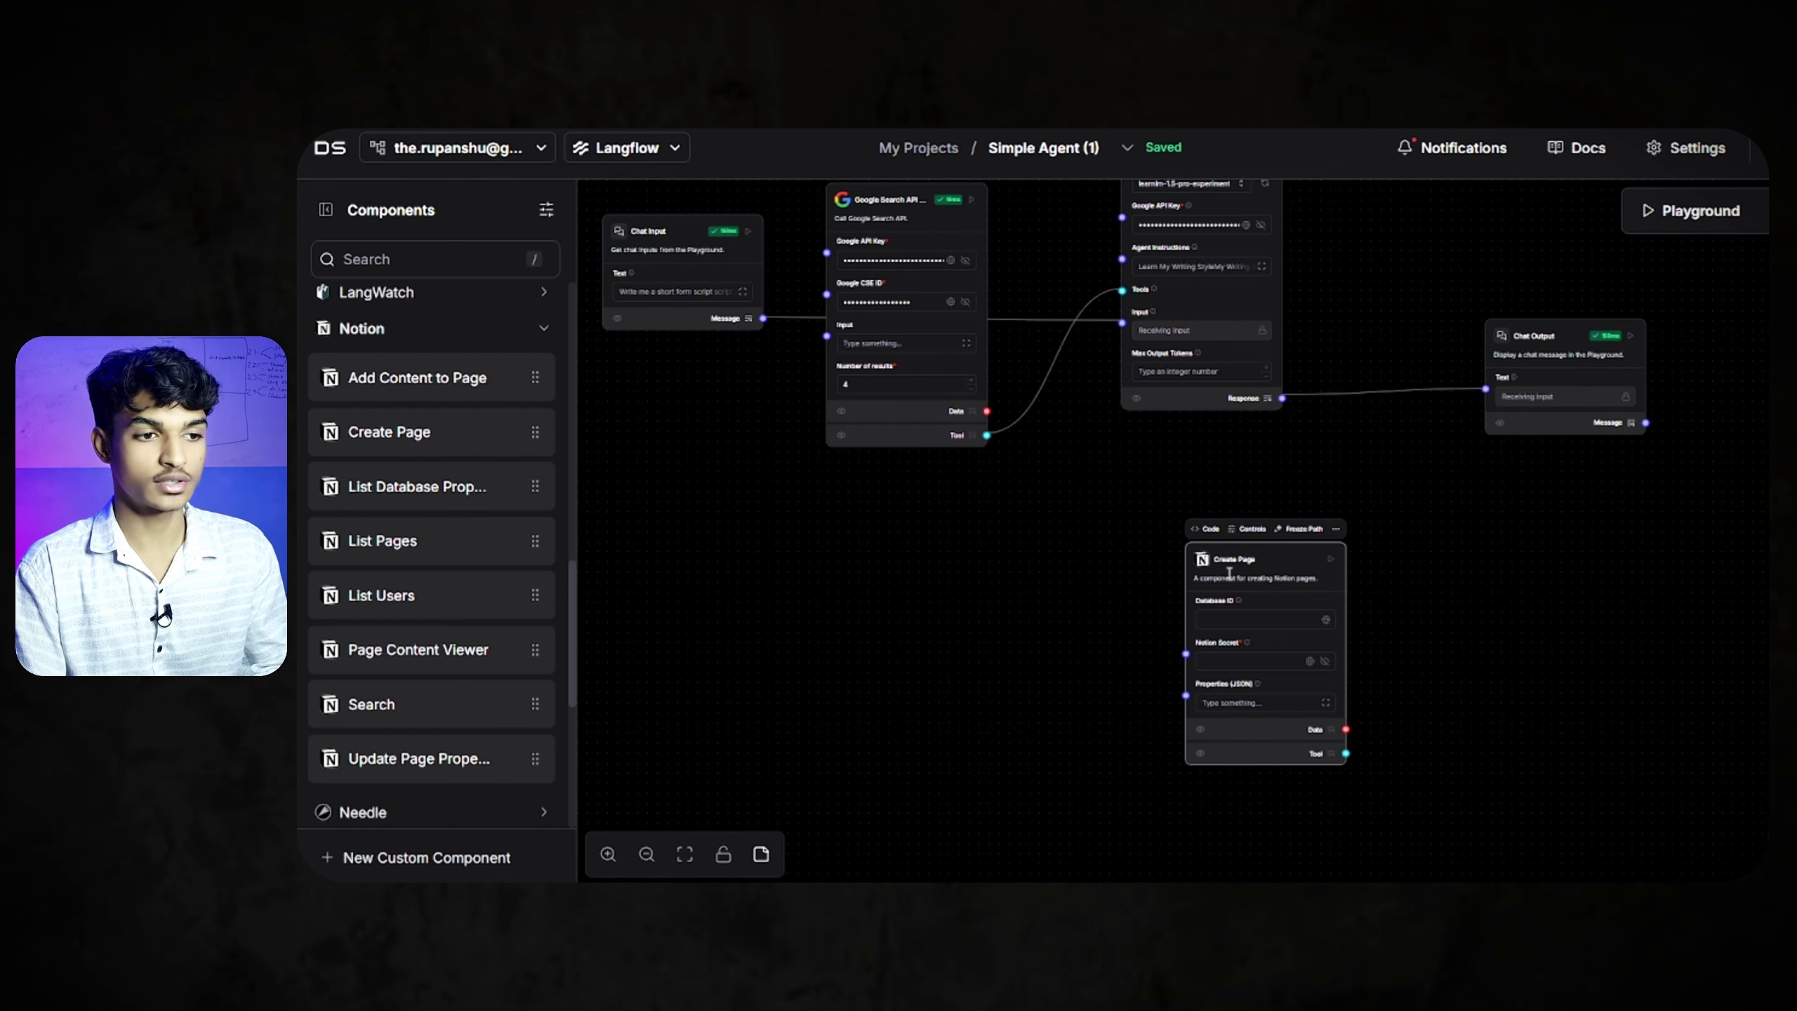
drag(1186, 653, 1398, 471)
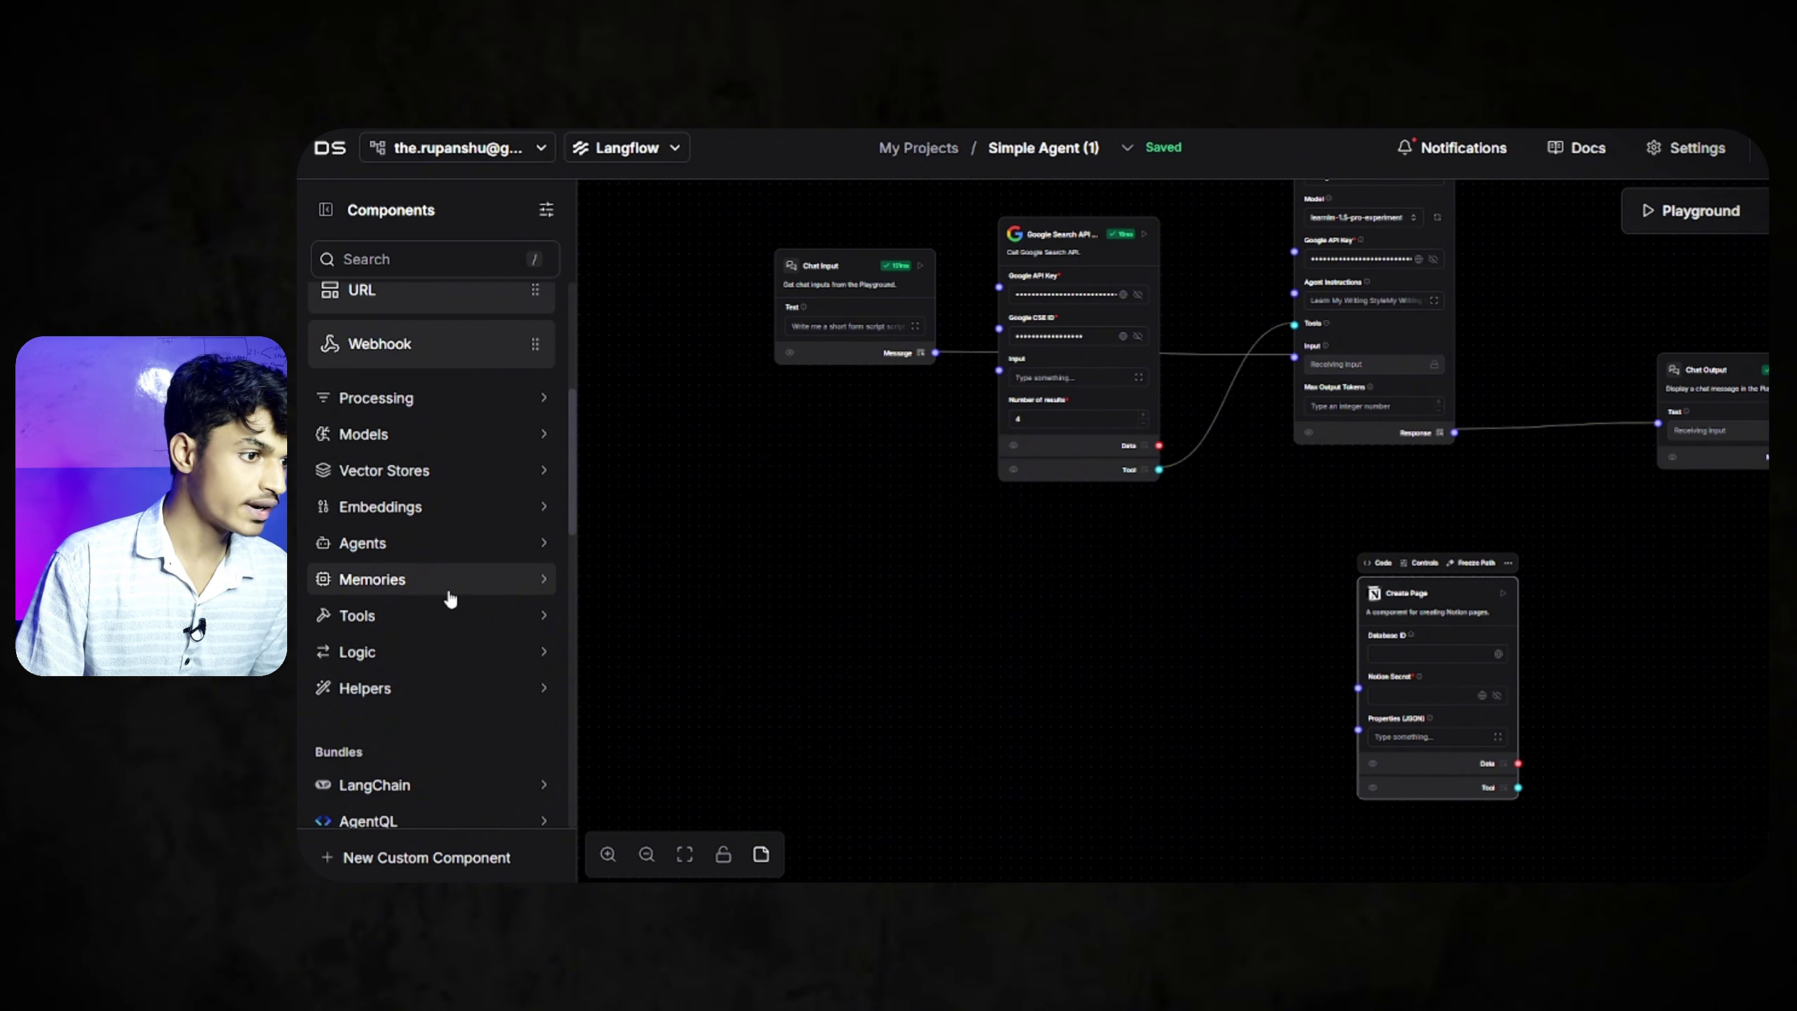
Look through the available components, including the Memories and Models categories
click(449, 592)
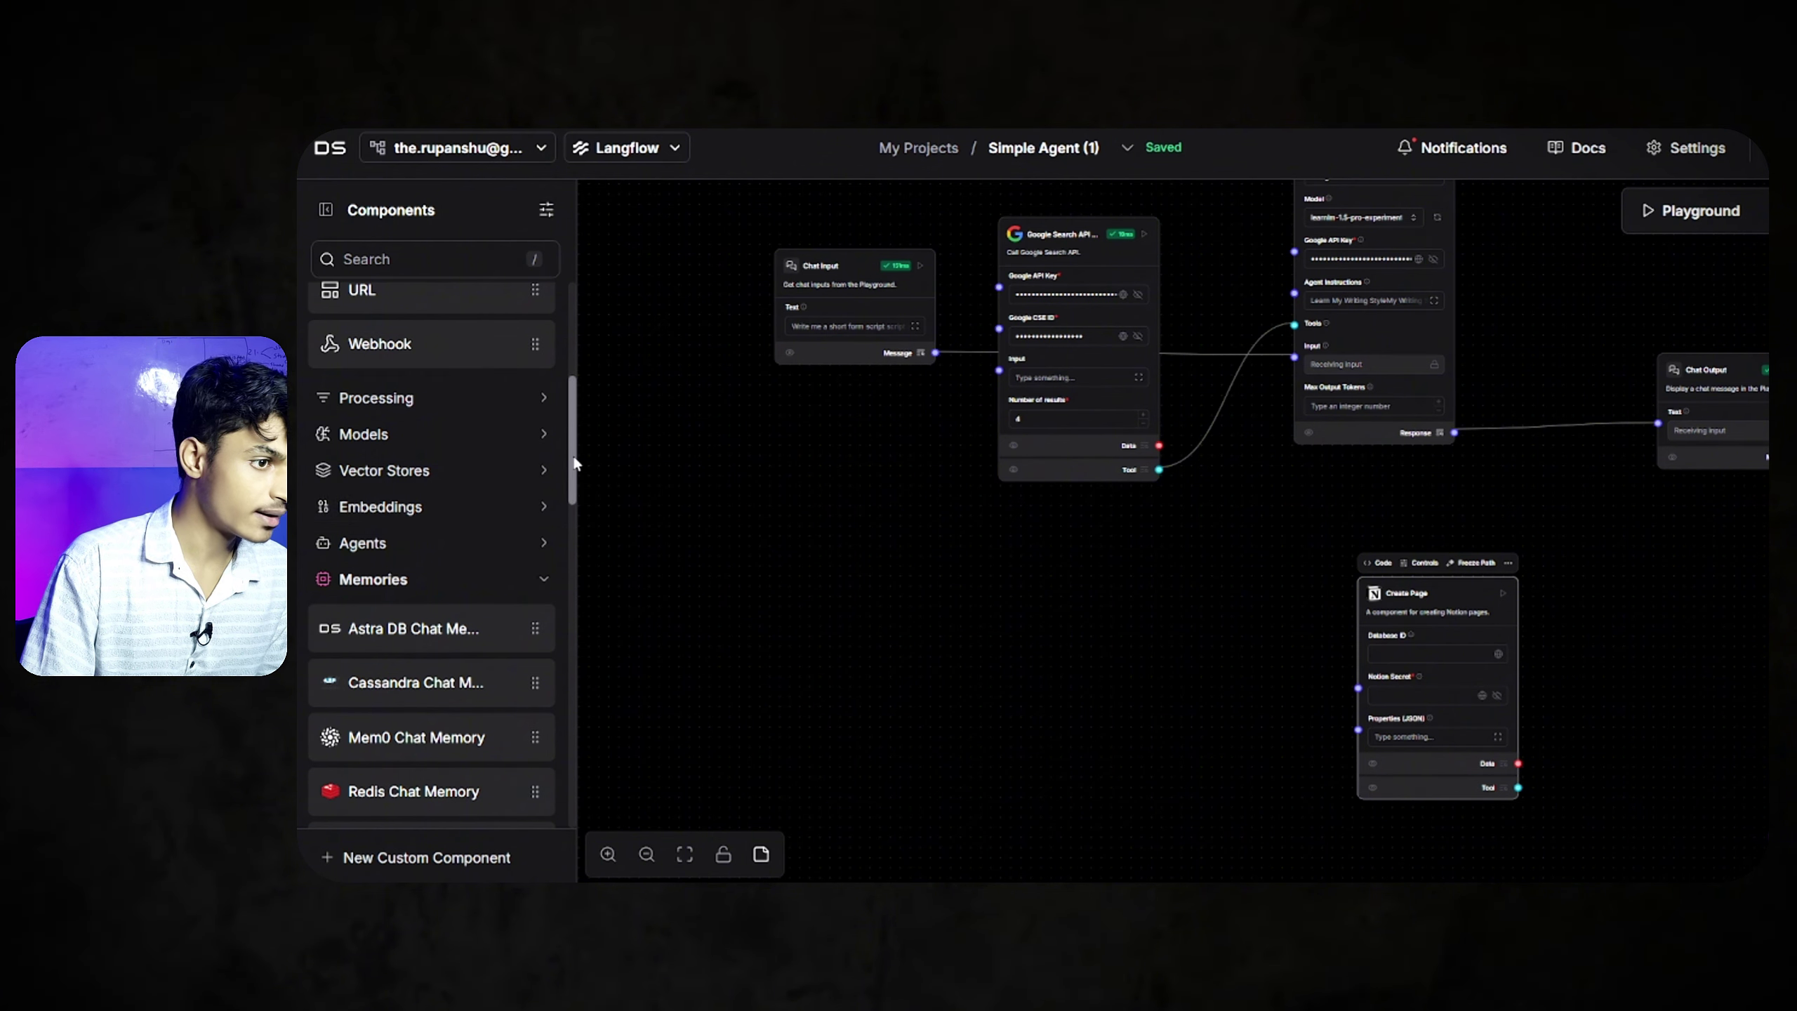
scroll(574, 462, up, 3)
scroll(570, 427, down, 1)
scroll(570, 467, down, 1)
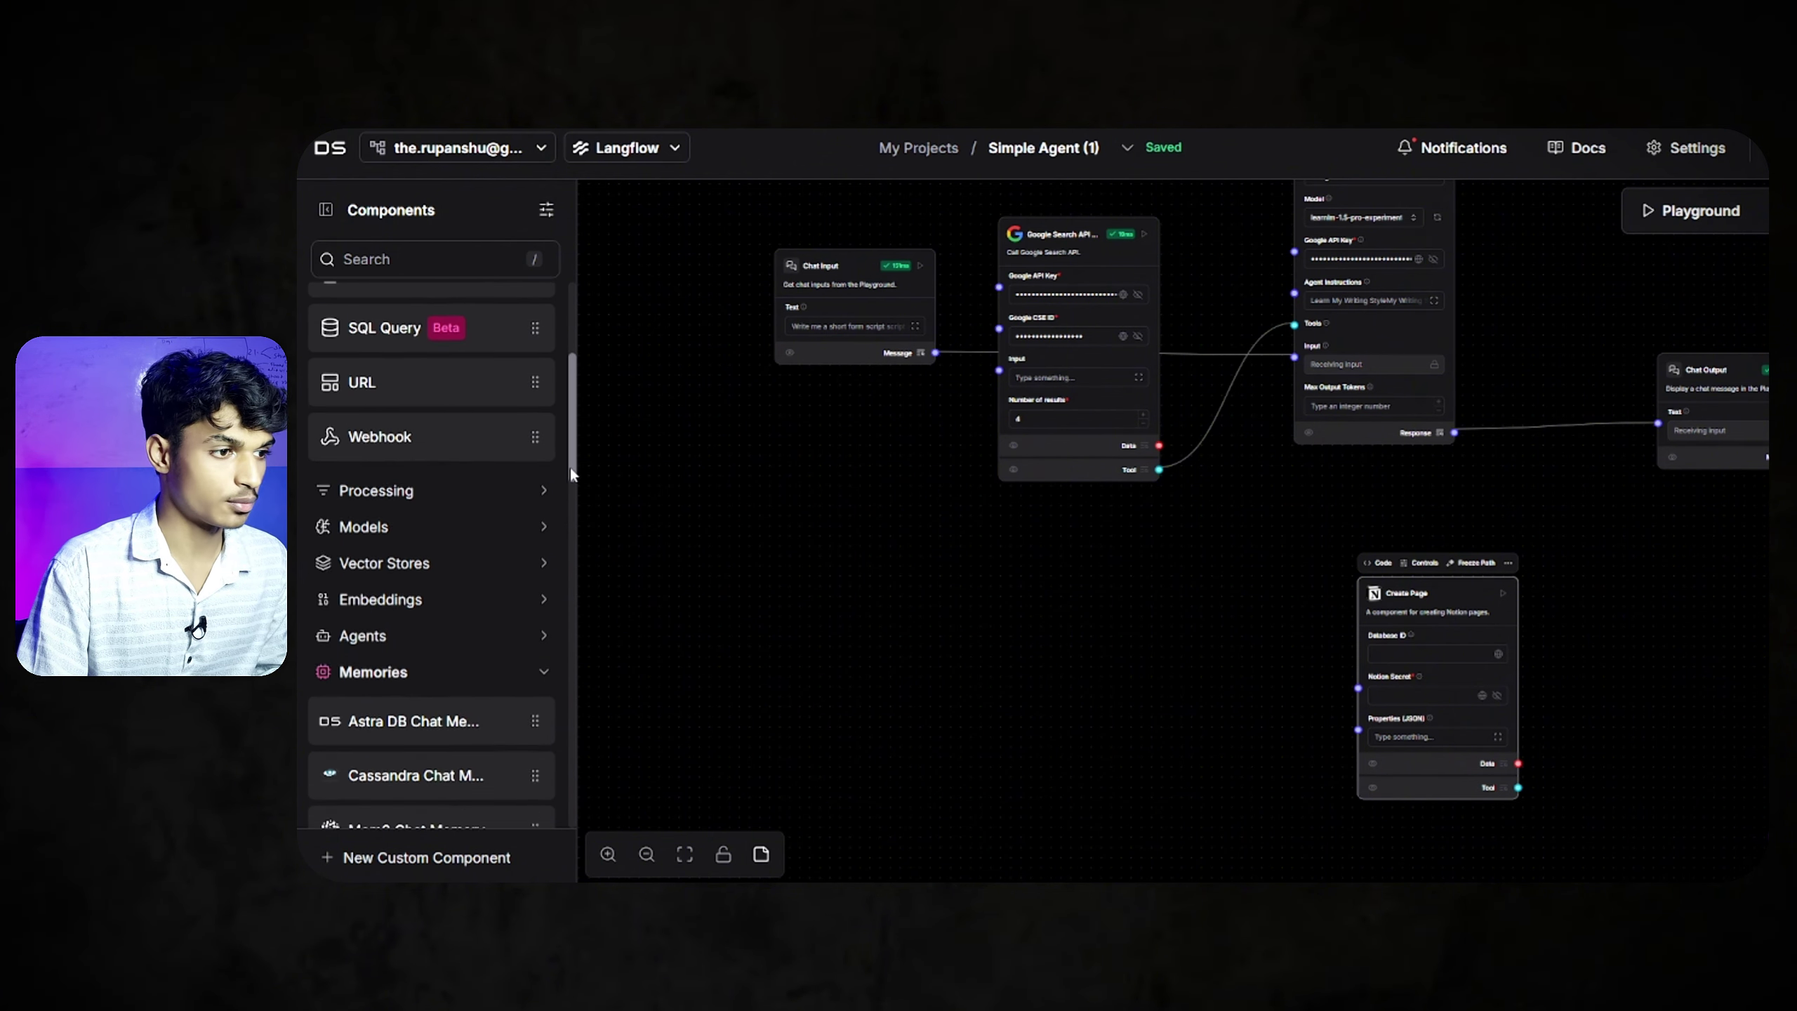
scroll(570, 467, down, 9)
scroll(570, 453, up, 8)
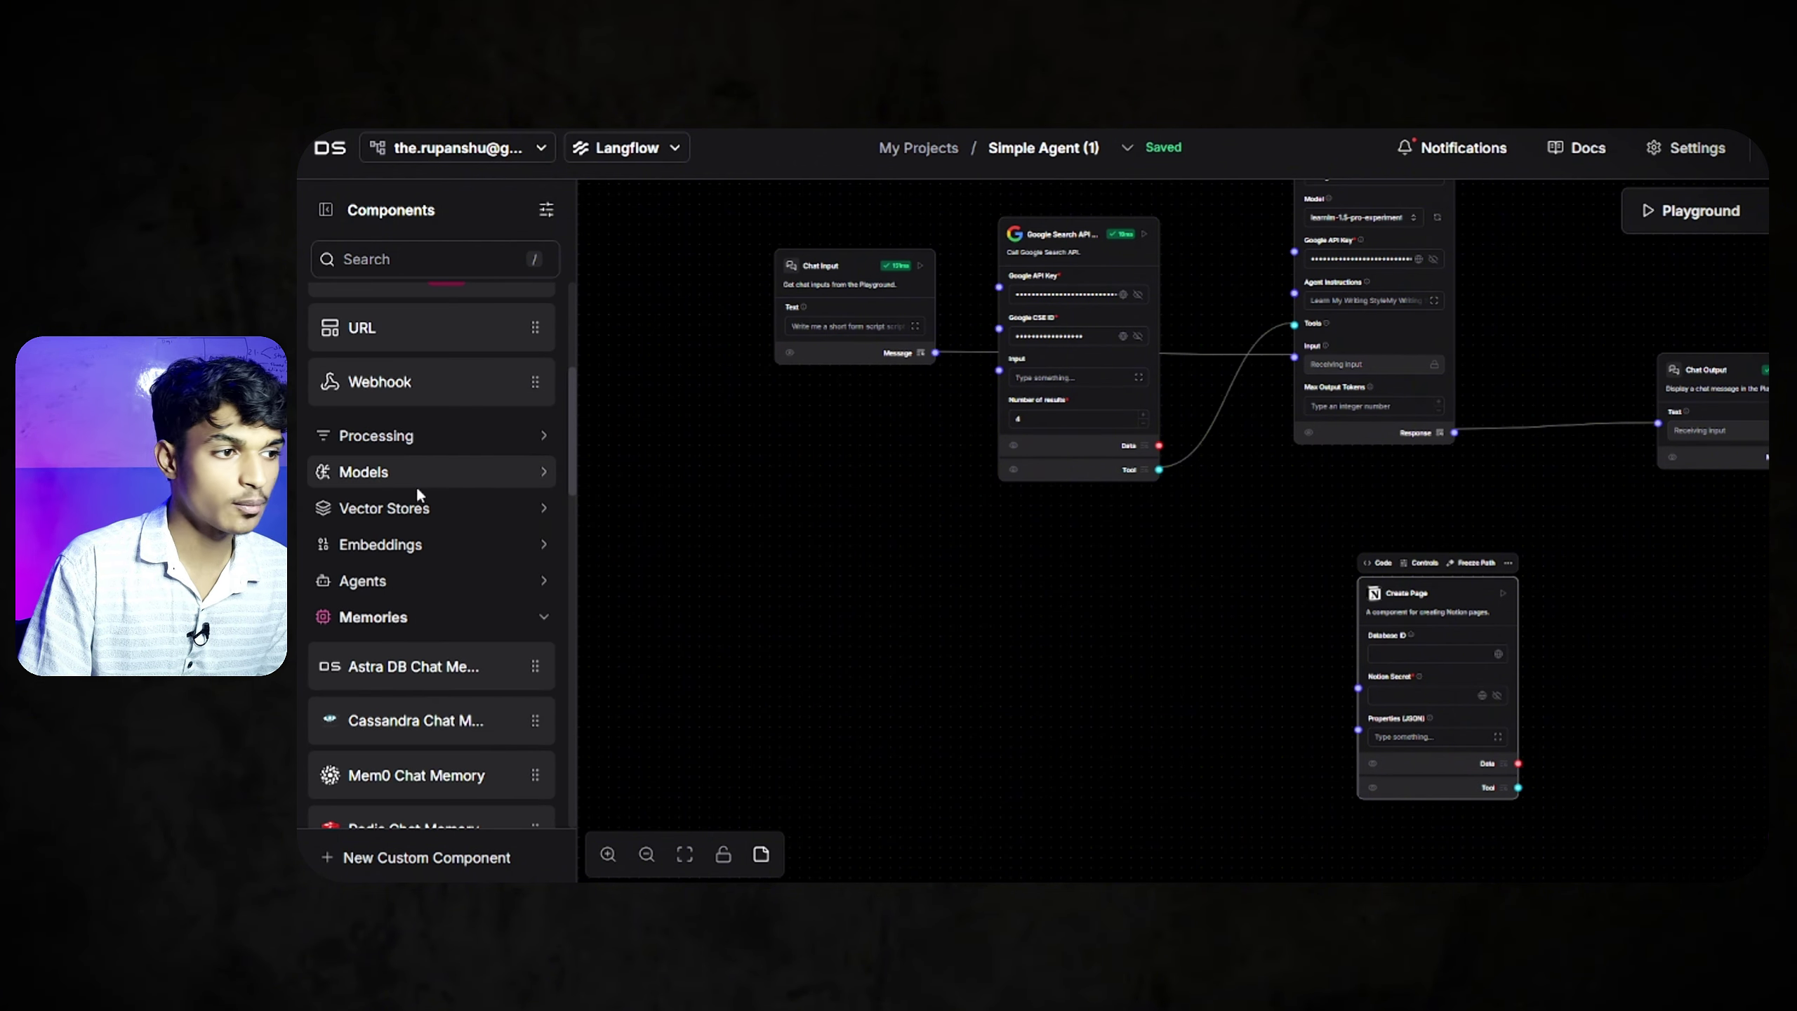
click(421, 488)
click(469, 471)
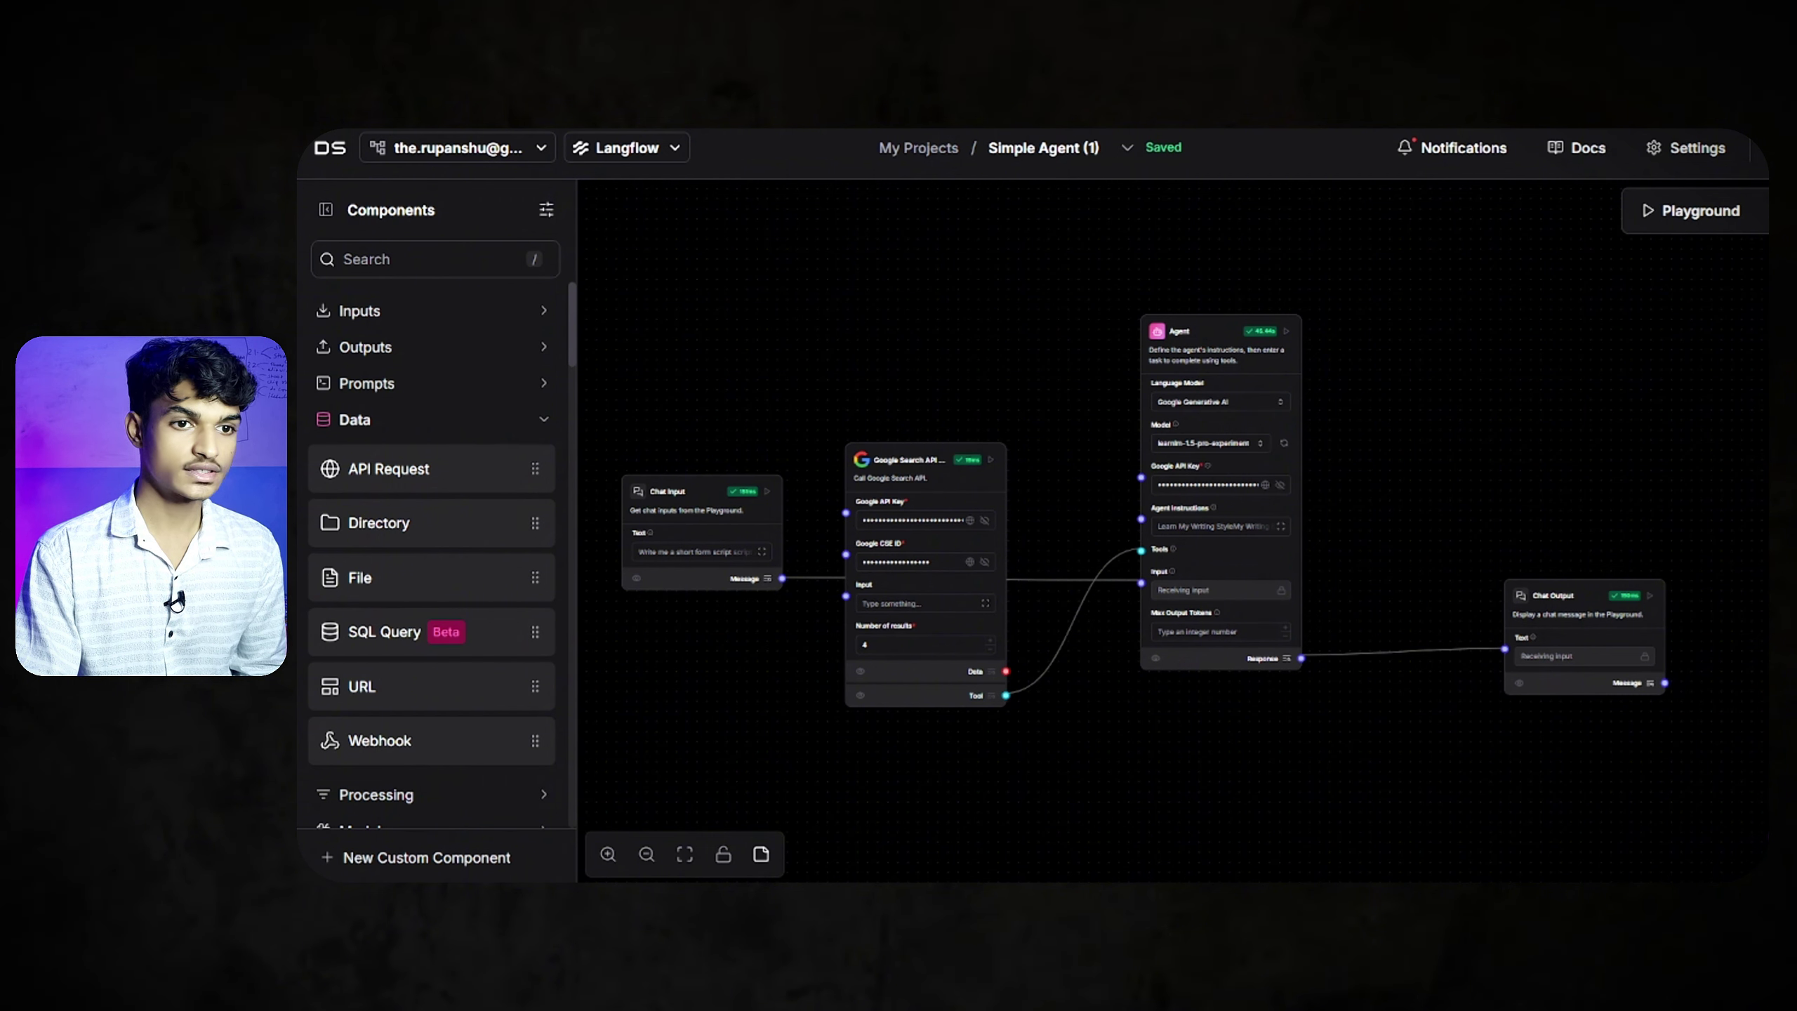
Open the flow's API integration code and compare the Python API and JS API versions
click(1766, 210)
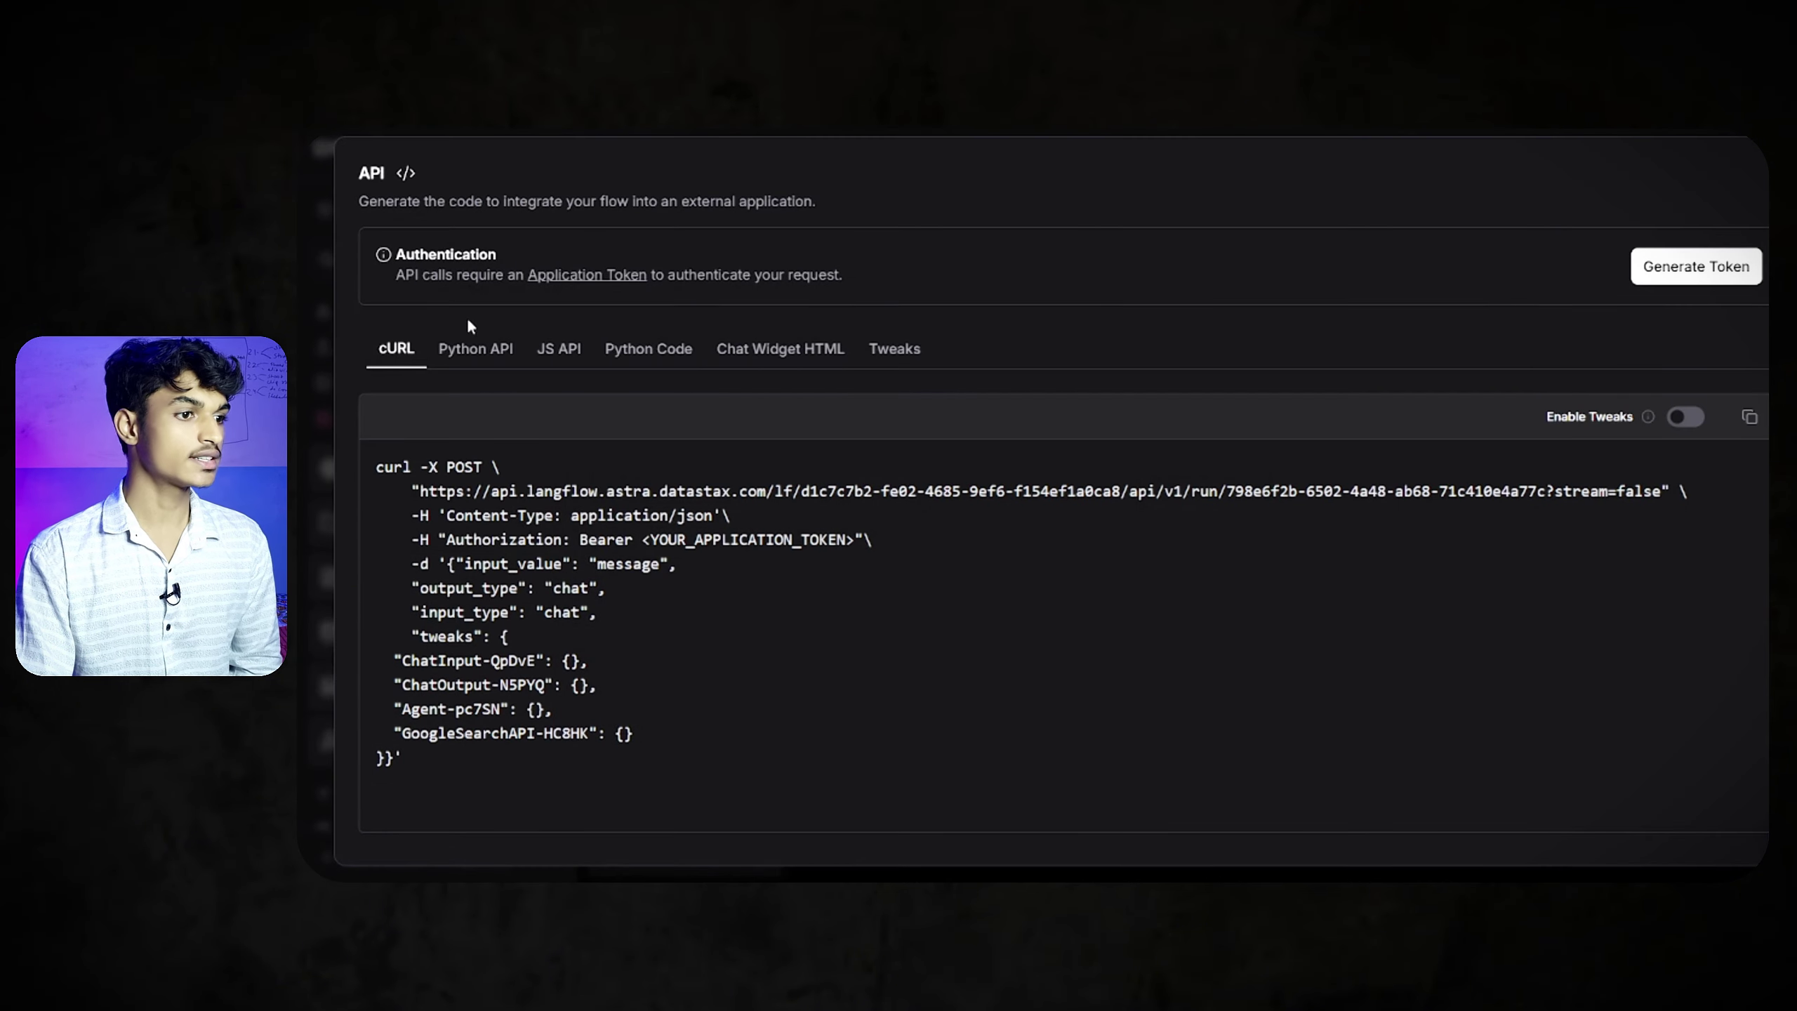
click(483, 351)
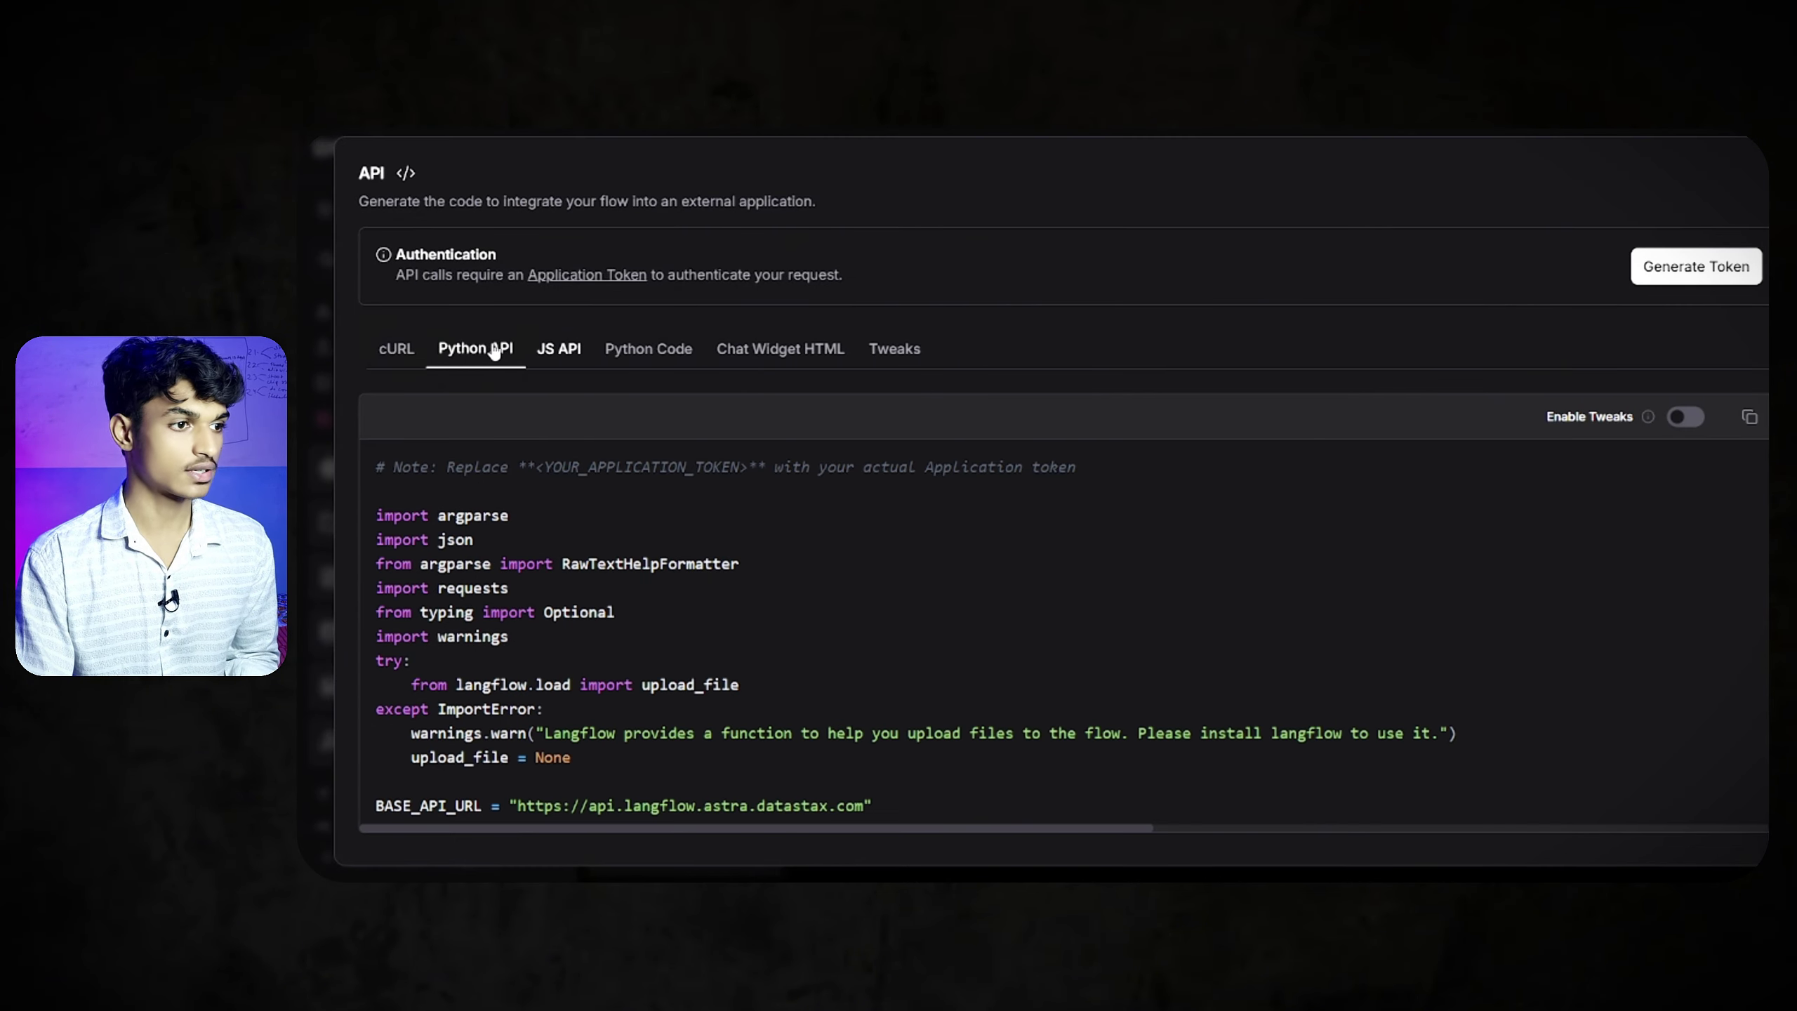
click(559, 348)
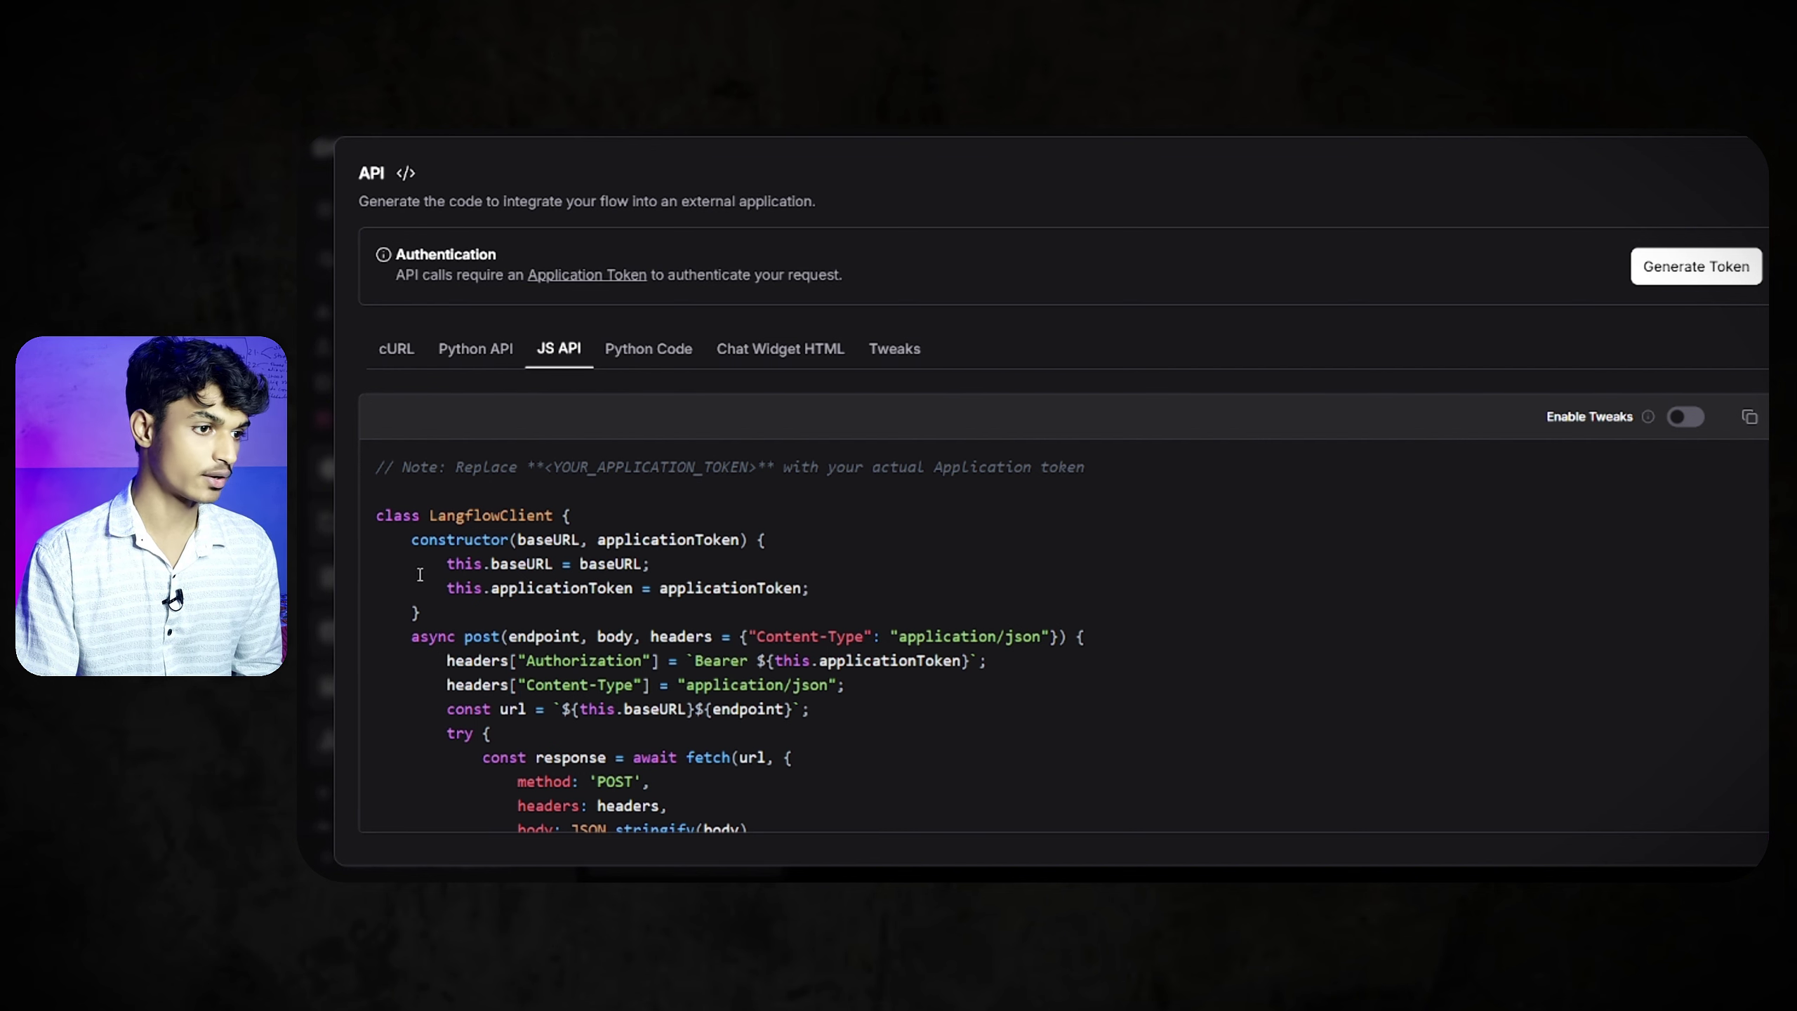
click(468, 349)
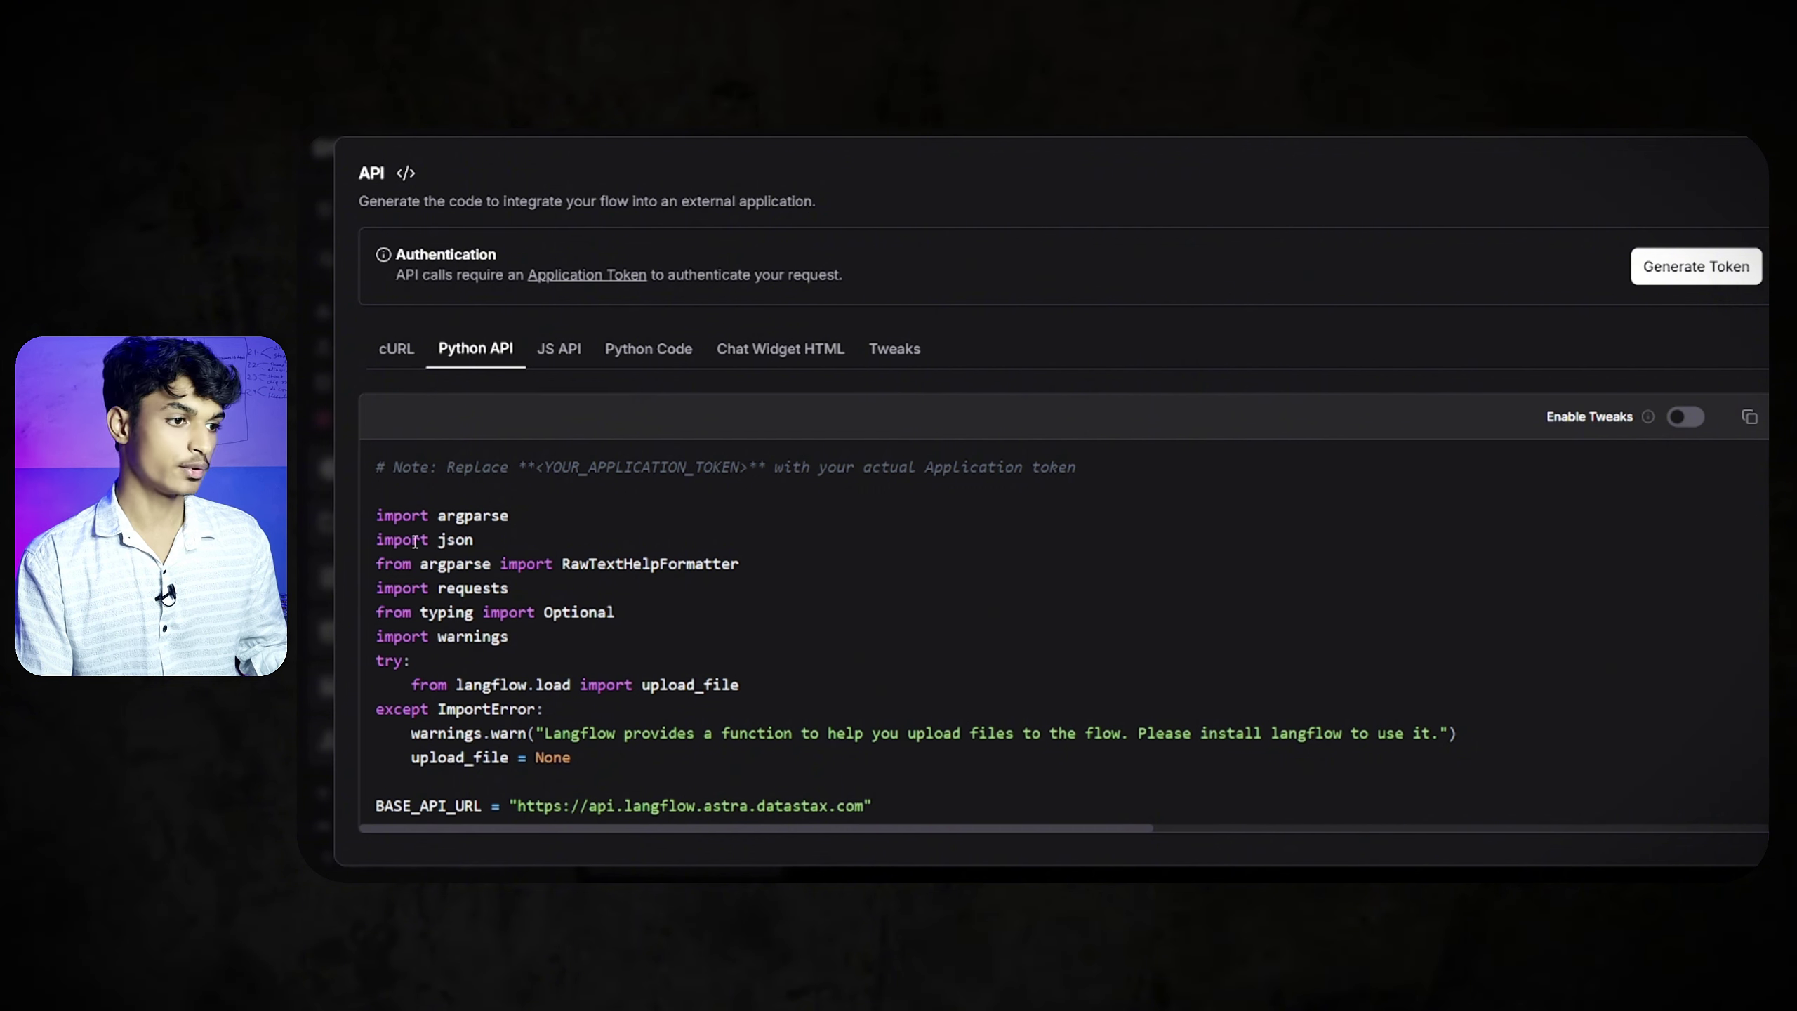
Examine the import lines of the Python API code and switch to the JS API version
drag(377, 537, 463, 583)
click(516, 504)
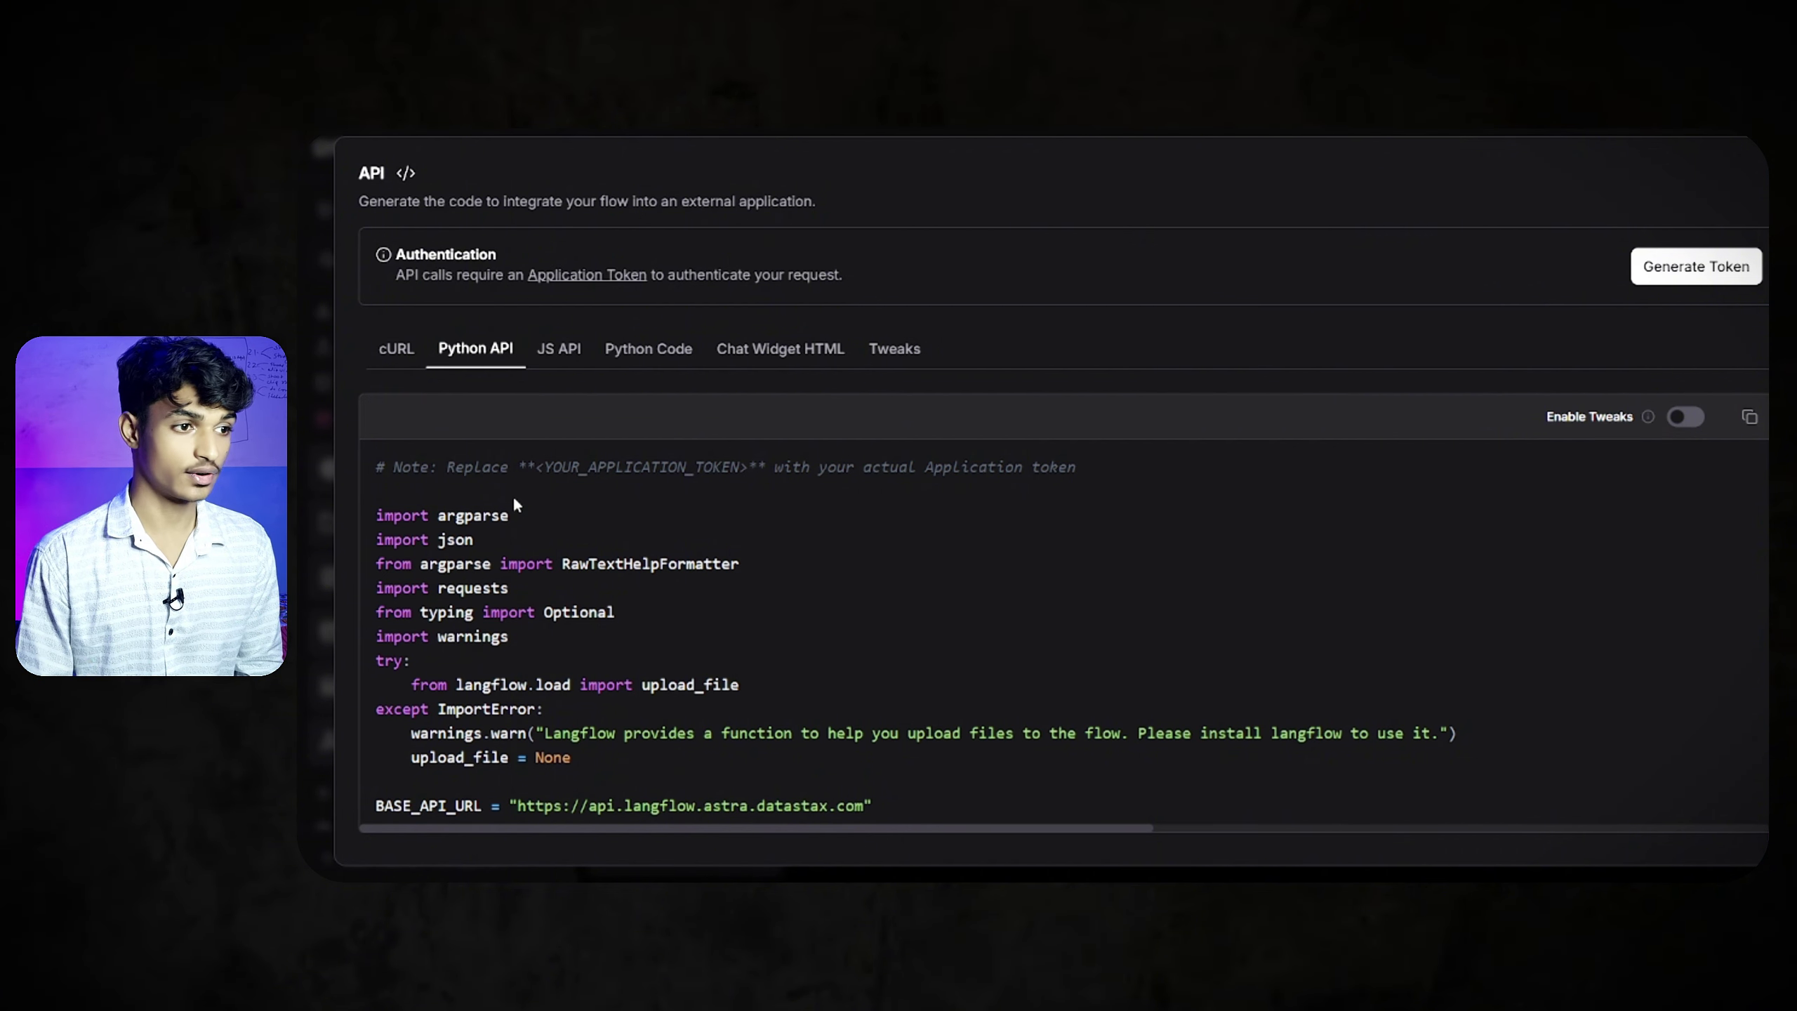
click(578, 354)
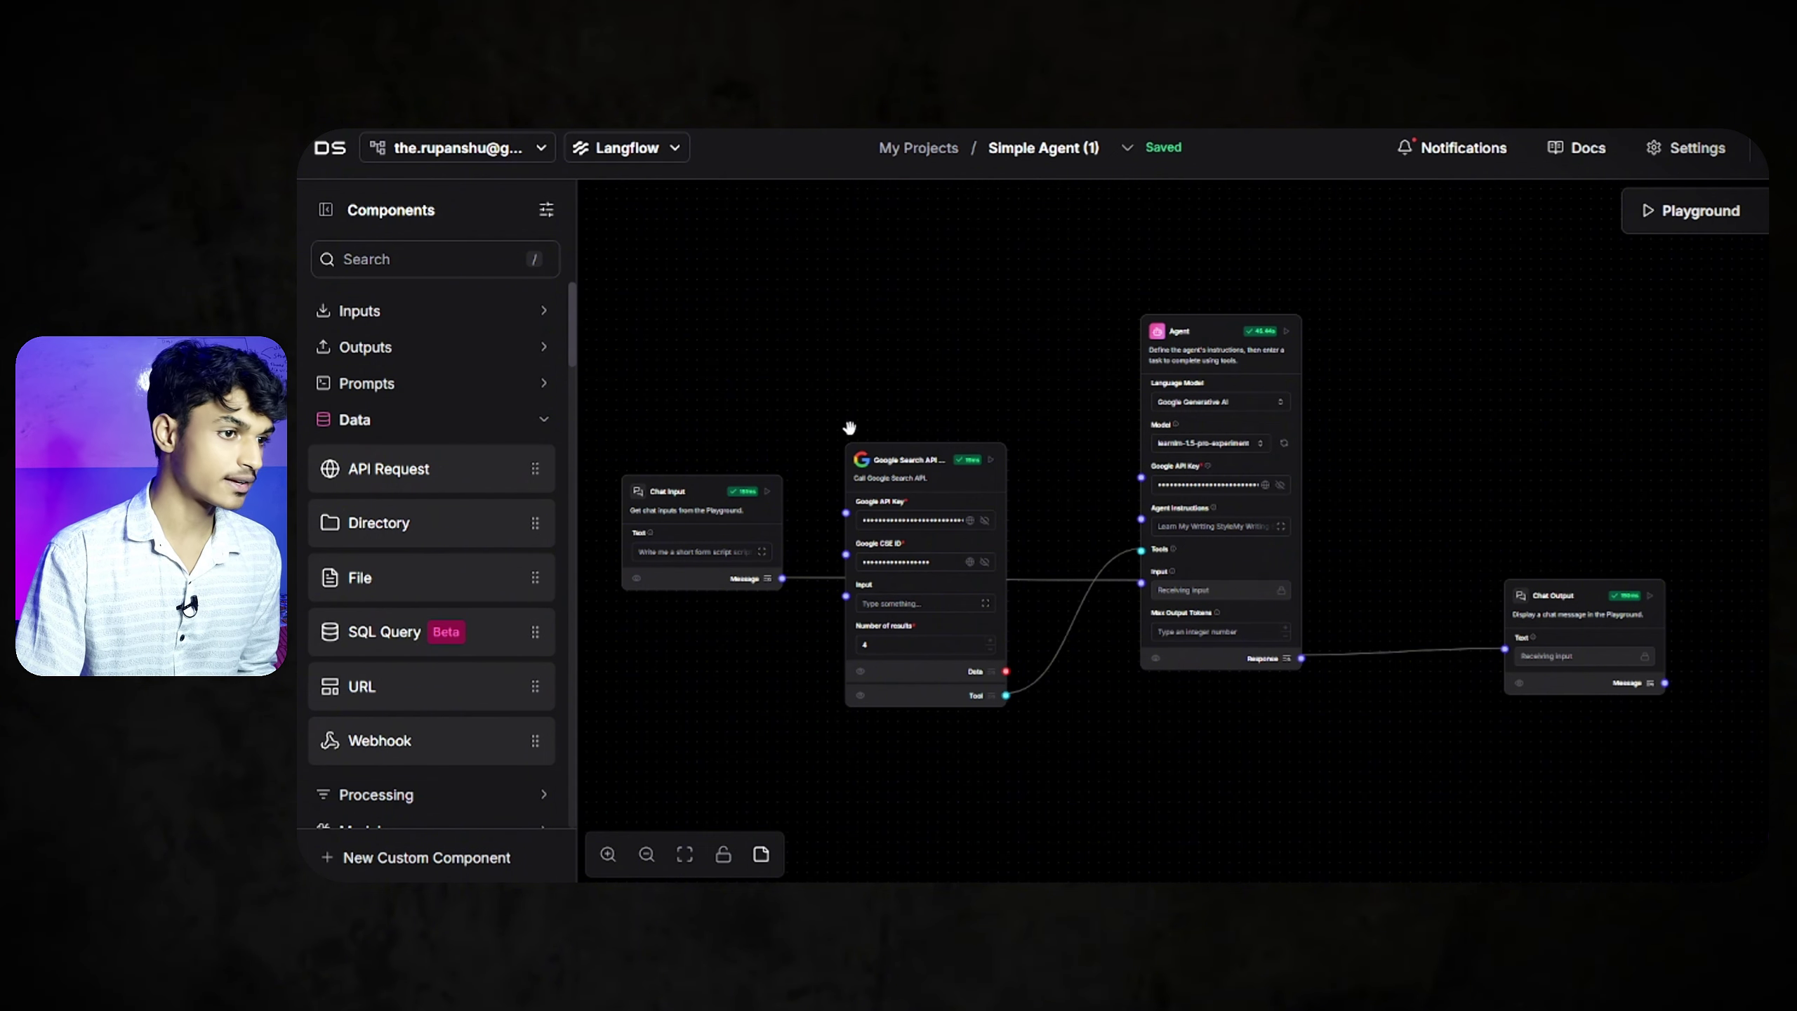
Add a second Agent component from the Agents category and position it on the canvas below the existing Agent
mouse_move(574, 334)
mouse_down()
mouse_move(553, 669)
mouse_move(559, 340)
mouse_up()
click(434, 601)
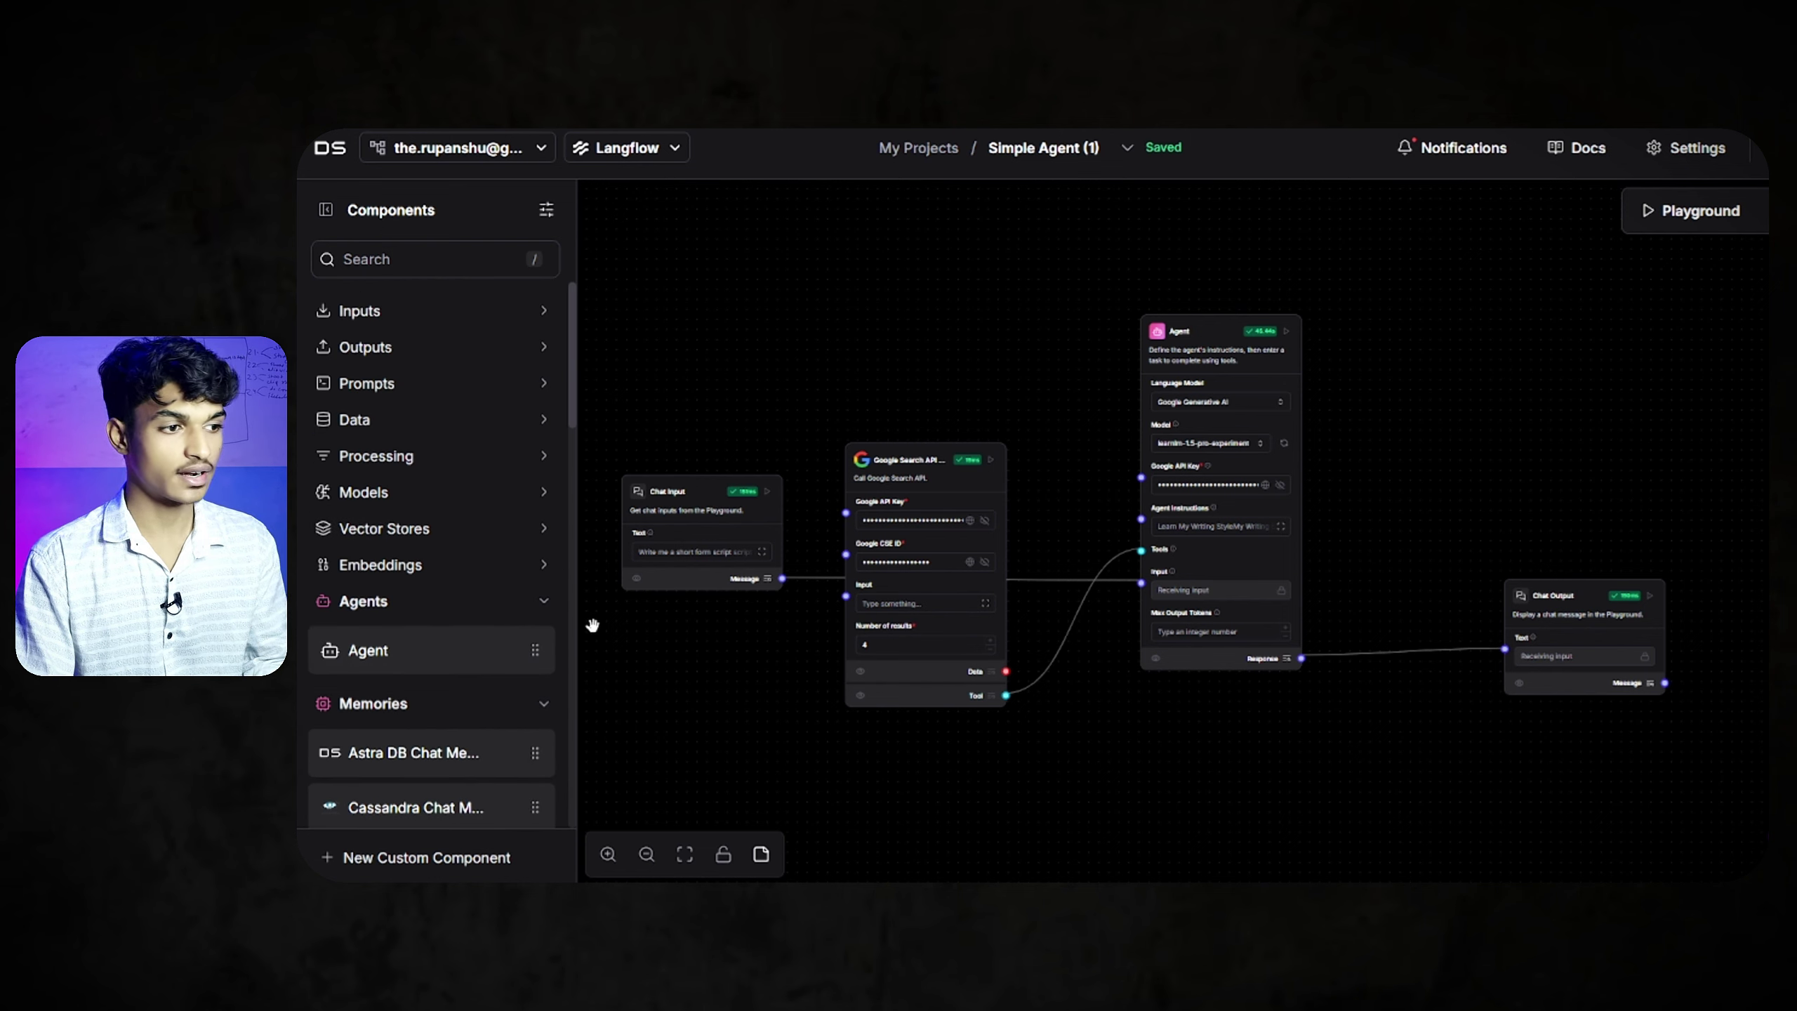
drag(445, 658, 1095, 751)
scroll(1330, 637, down, 5)
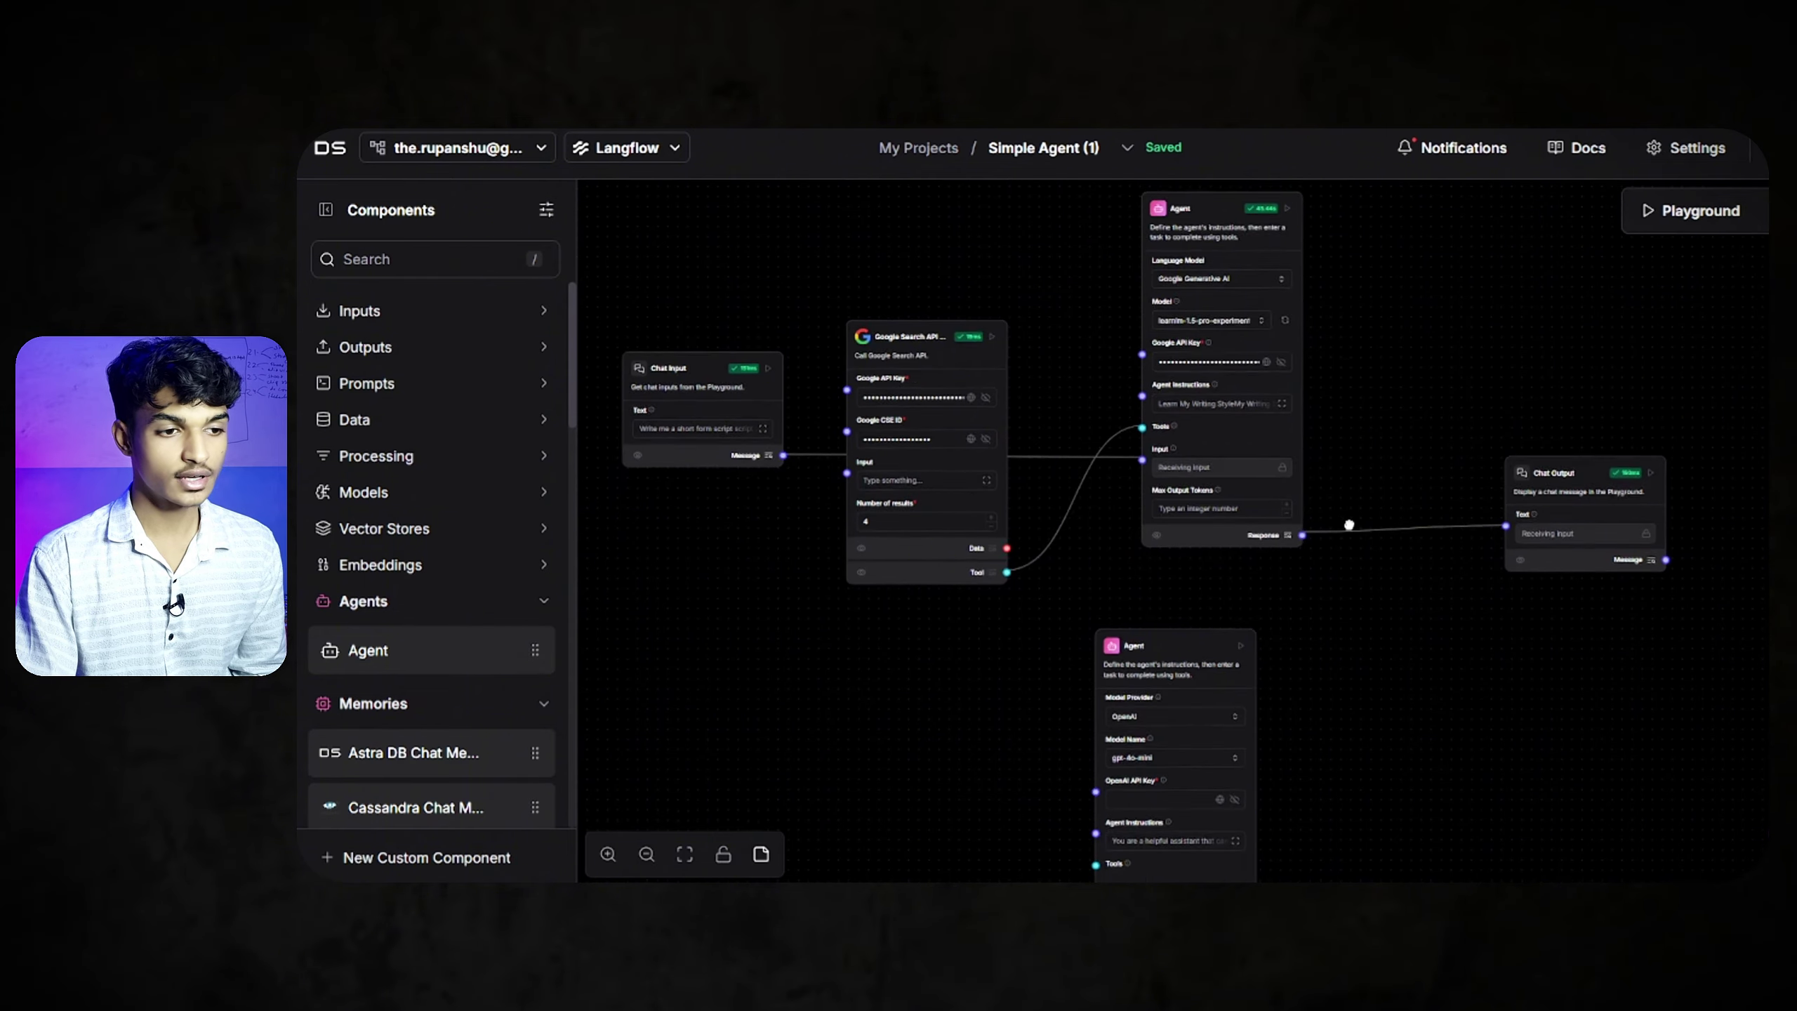
drag(1134, 480, 1189, 486)
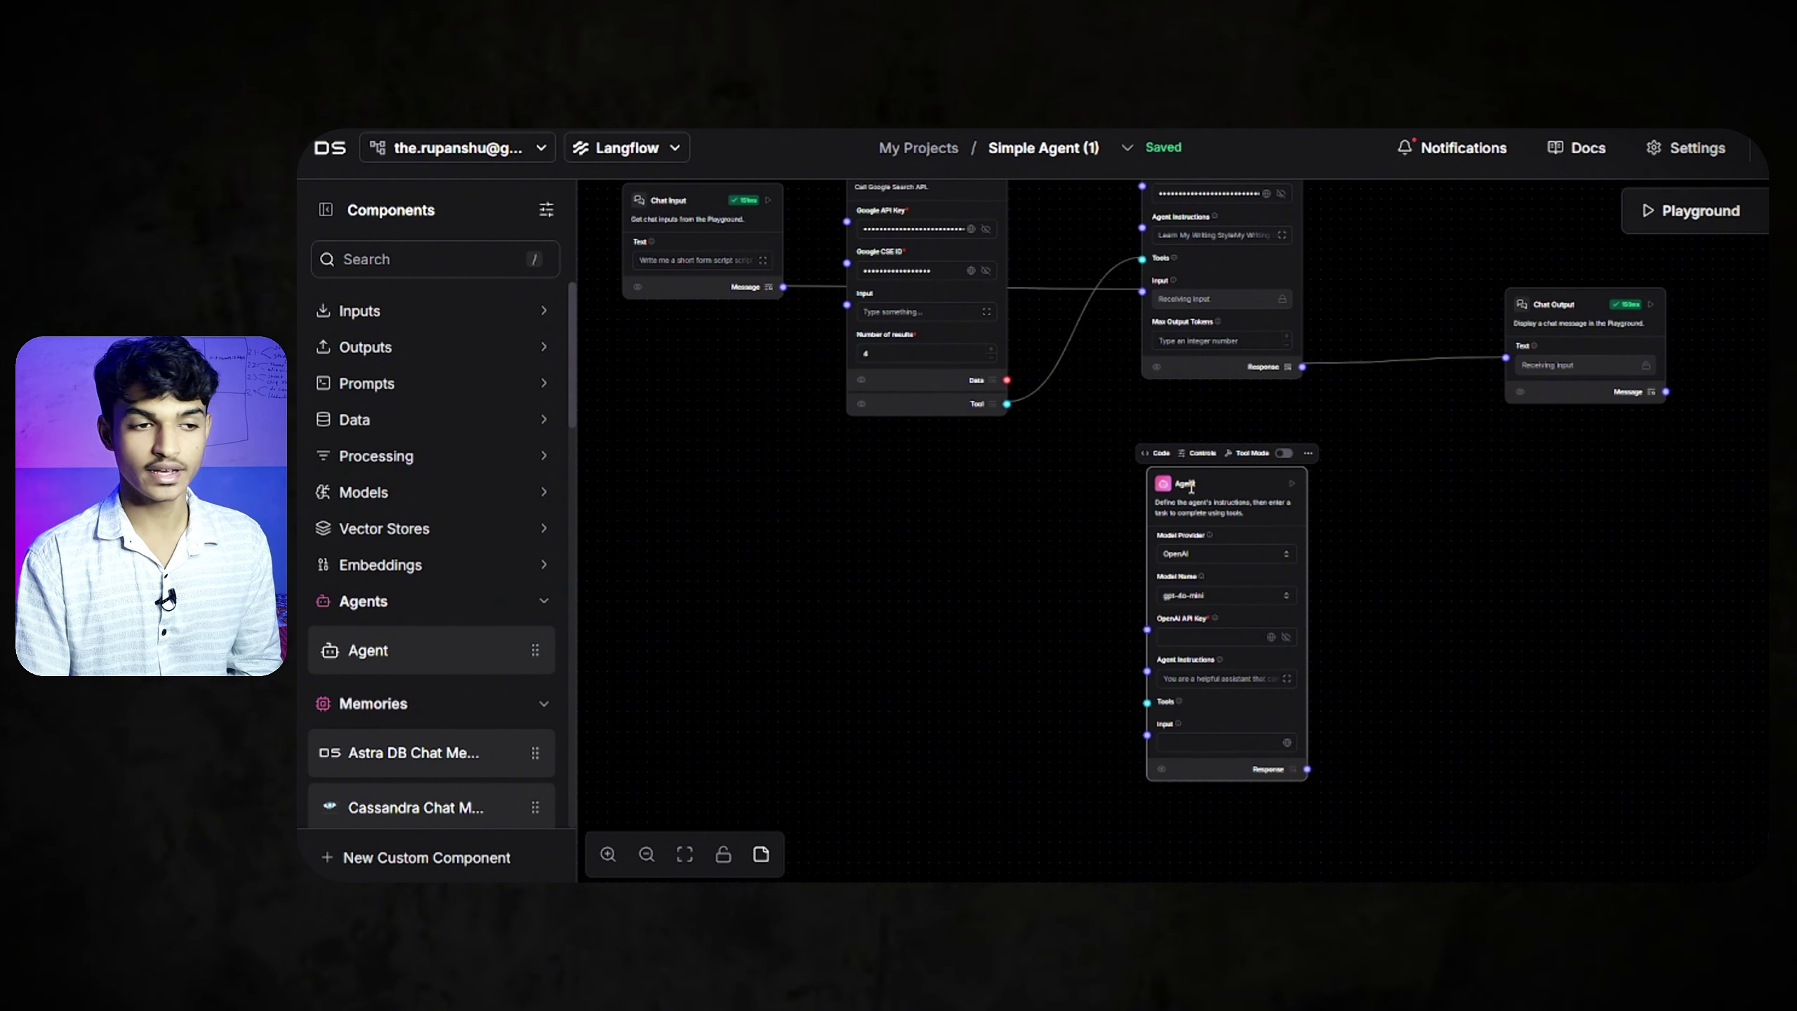
Delete the unconnected OpenAI Agent component from the canvas
click(1308, 453)
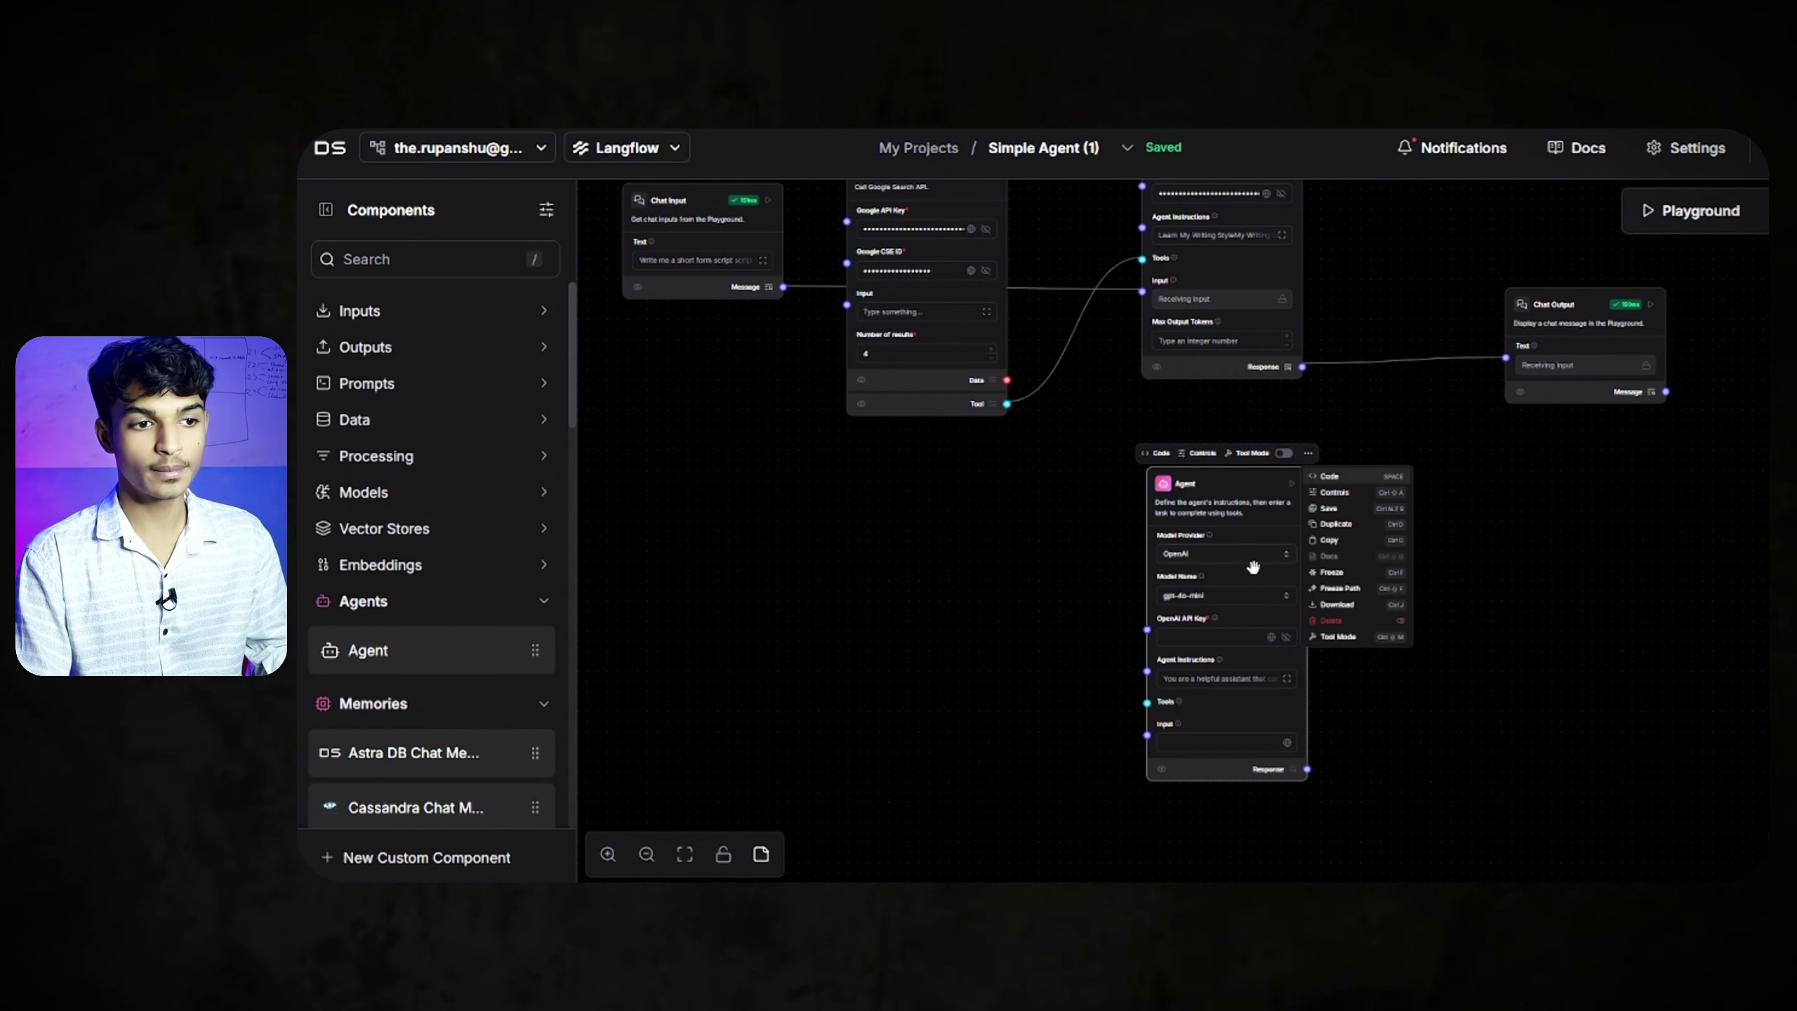
click(1338, 620)
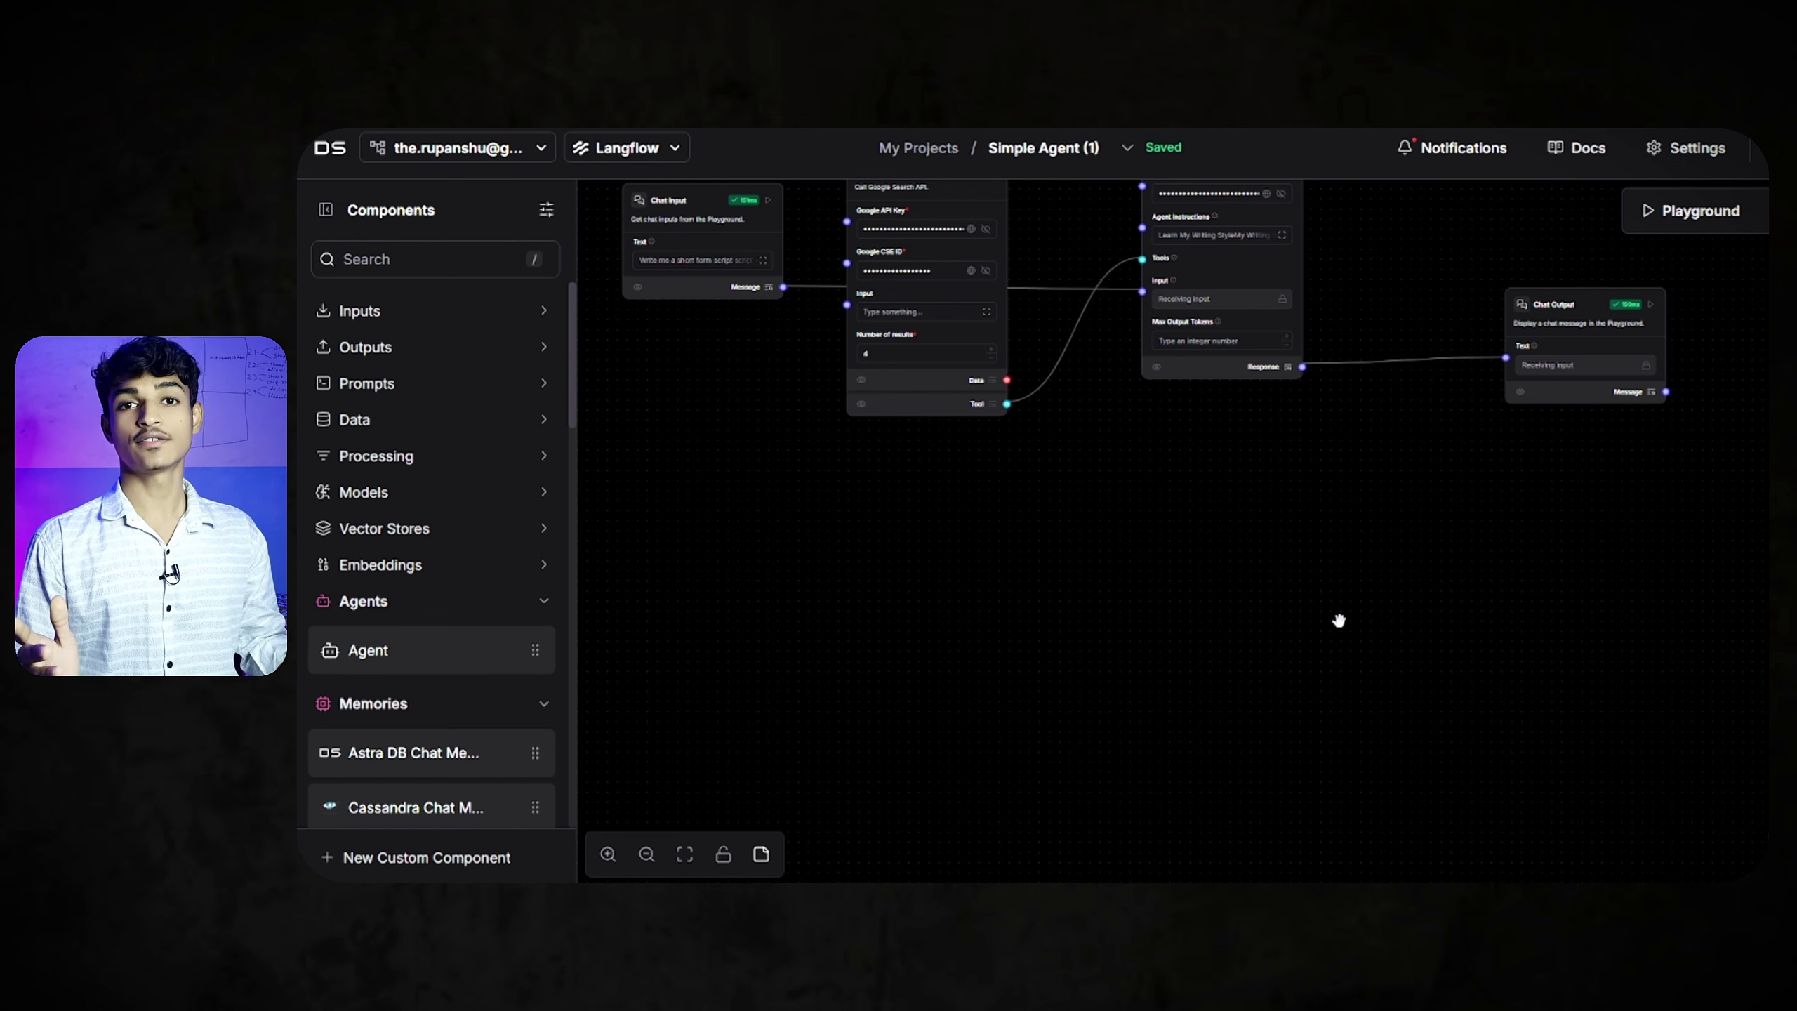